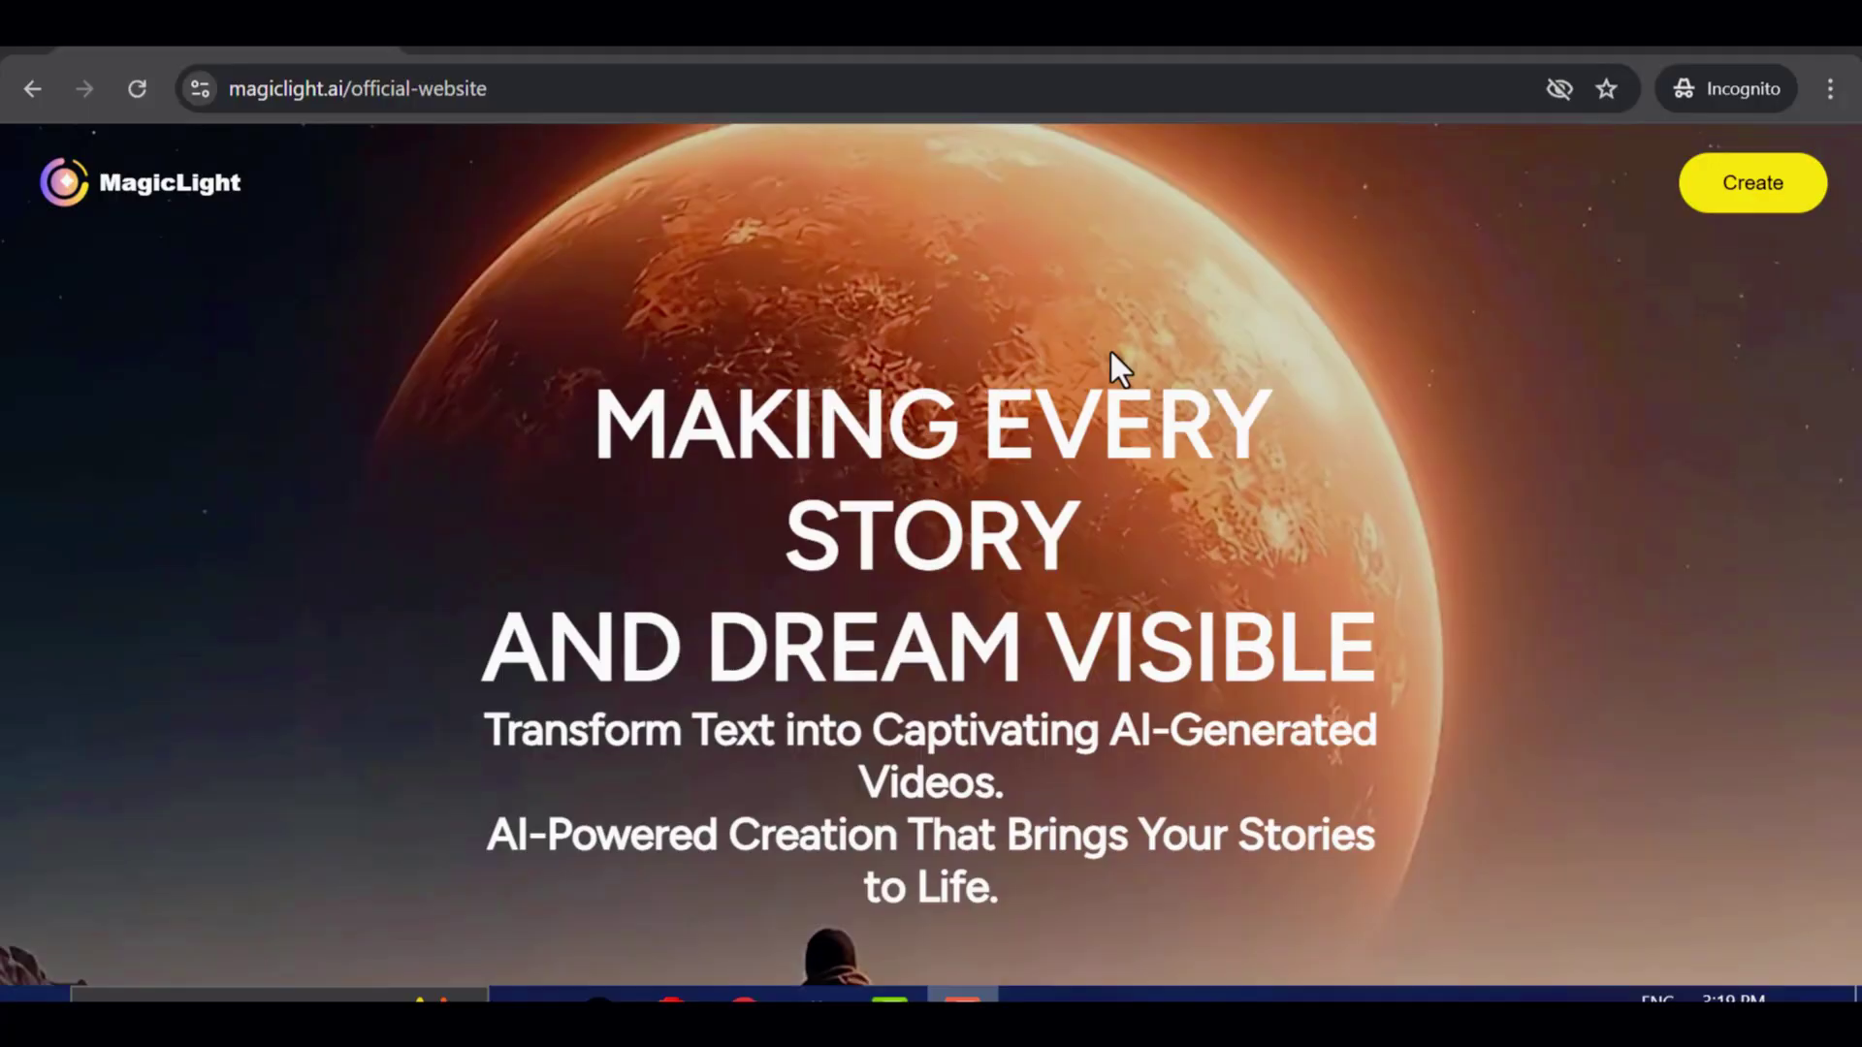
Scroll through the MagicLight AI landing page's feature sections.
scroll(1115, 367, "down", 3)
scroll(1109, 351, "down", 10)
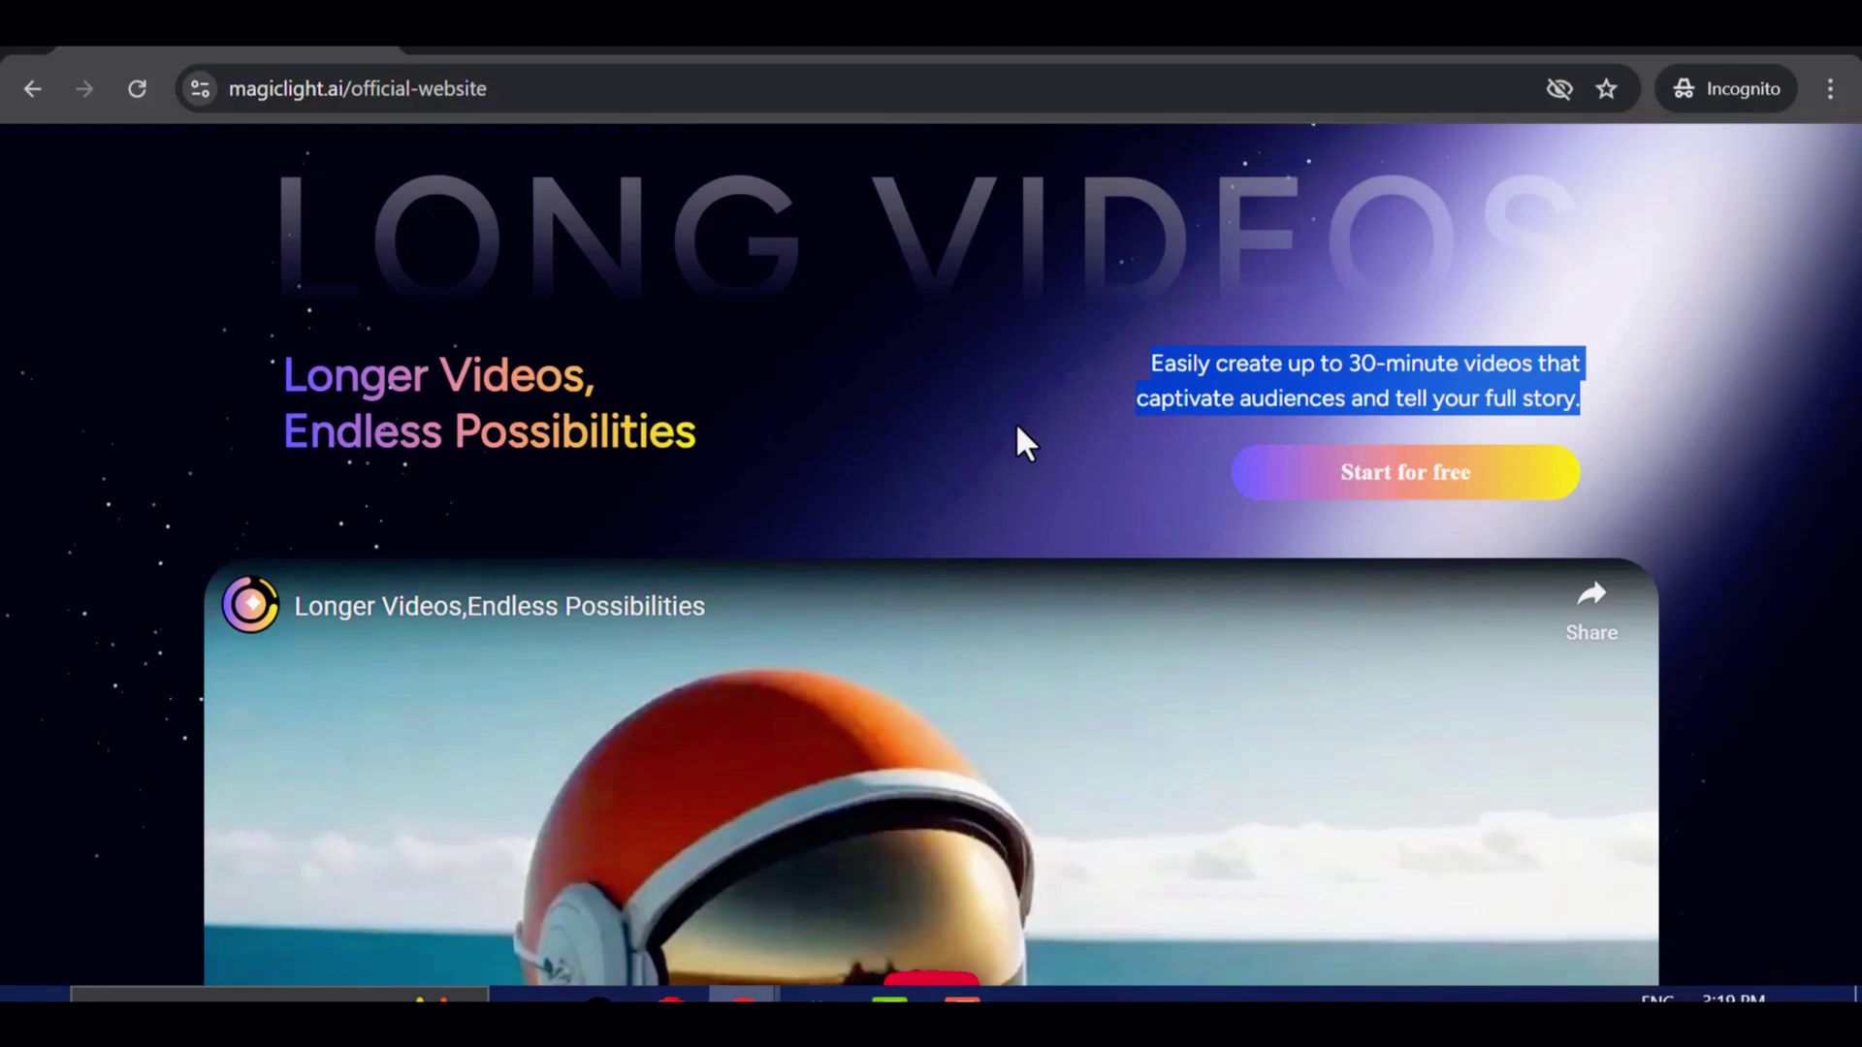
scroll(870, 456, "down", 10)
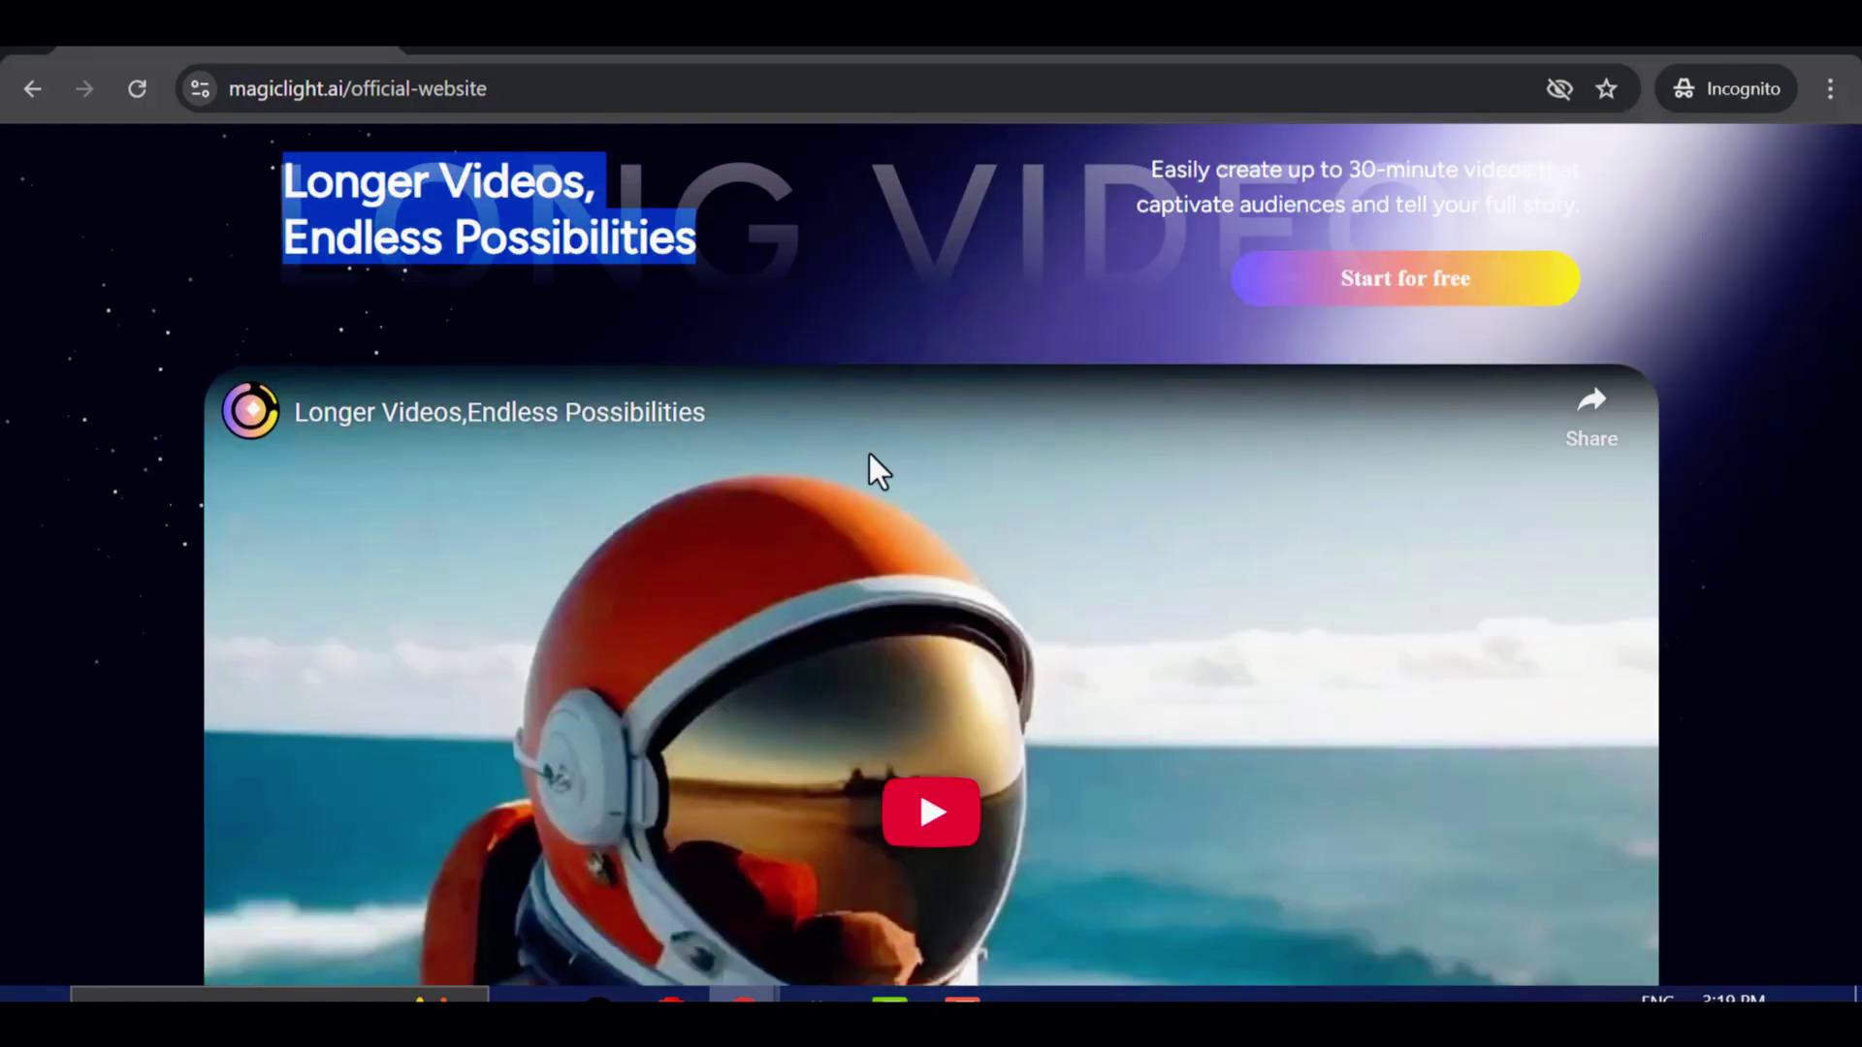
scroll(870, 455, "down", 2)
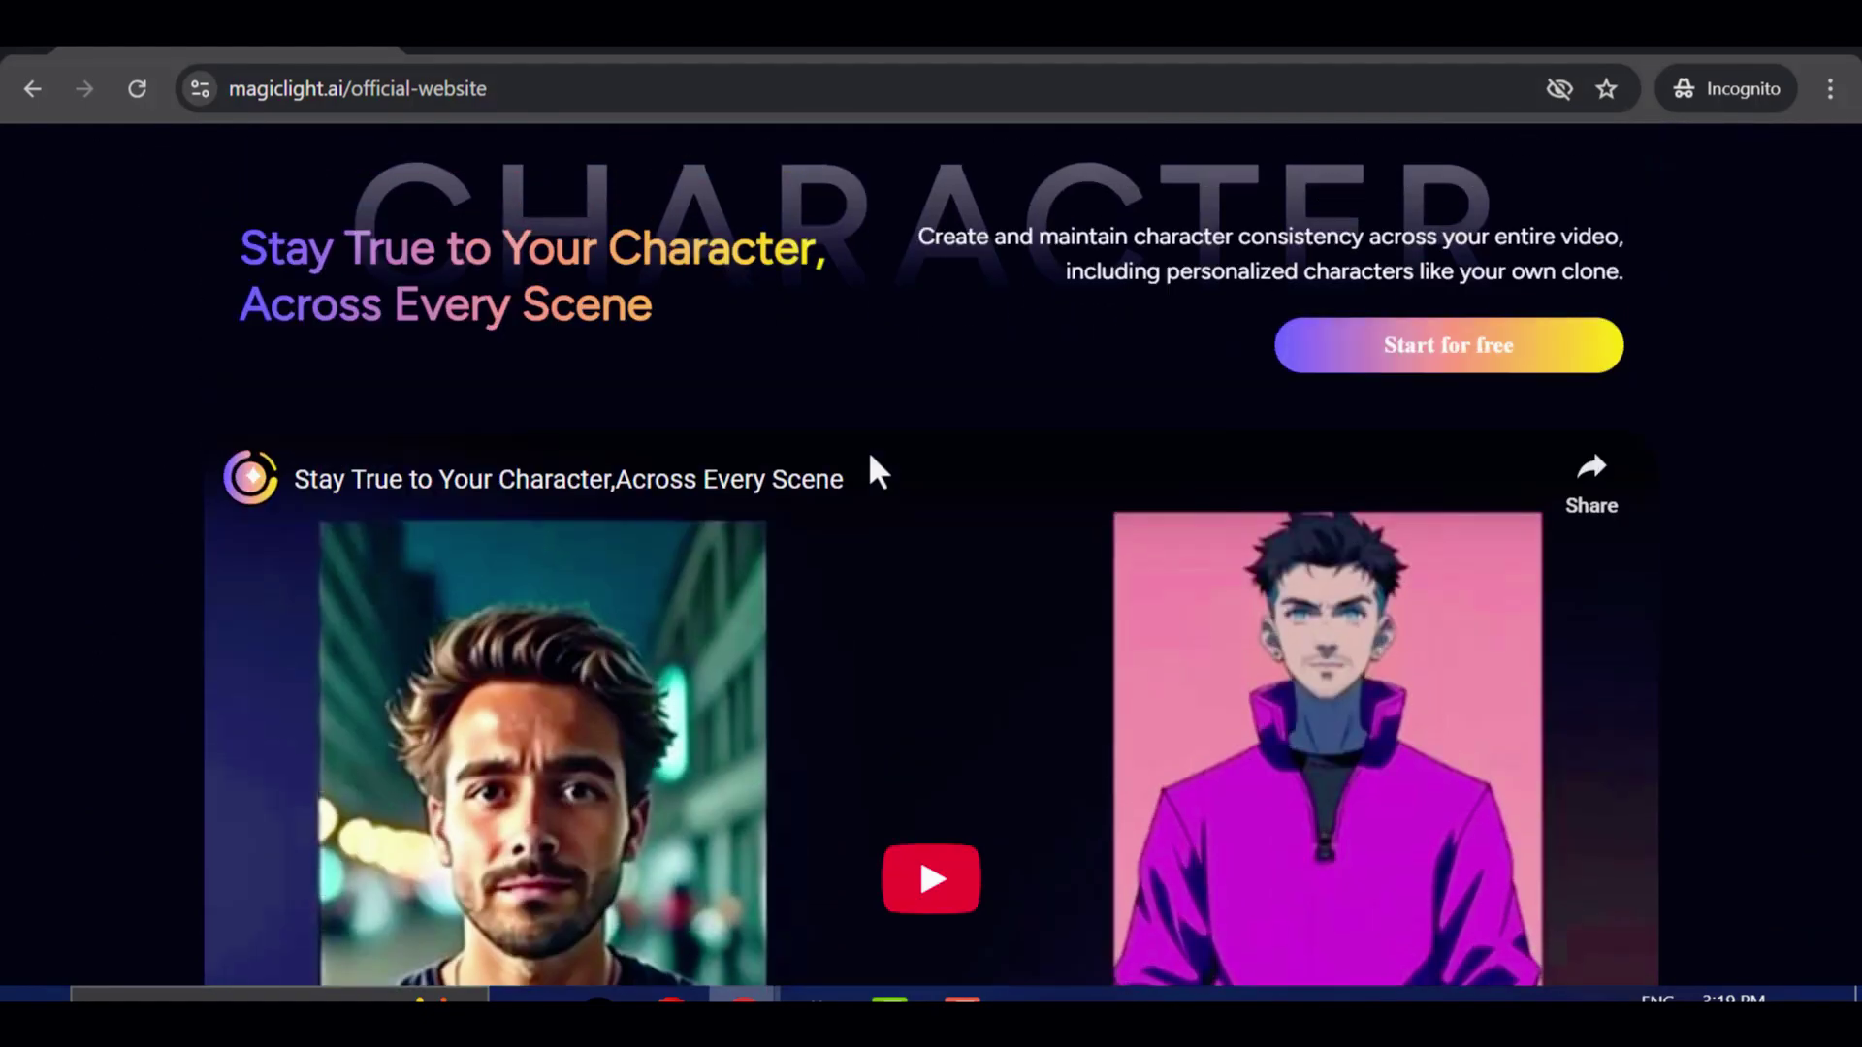
scroll(873, 470, "up", 2)
scroll(970, 388, "down", 15)
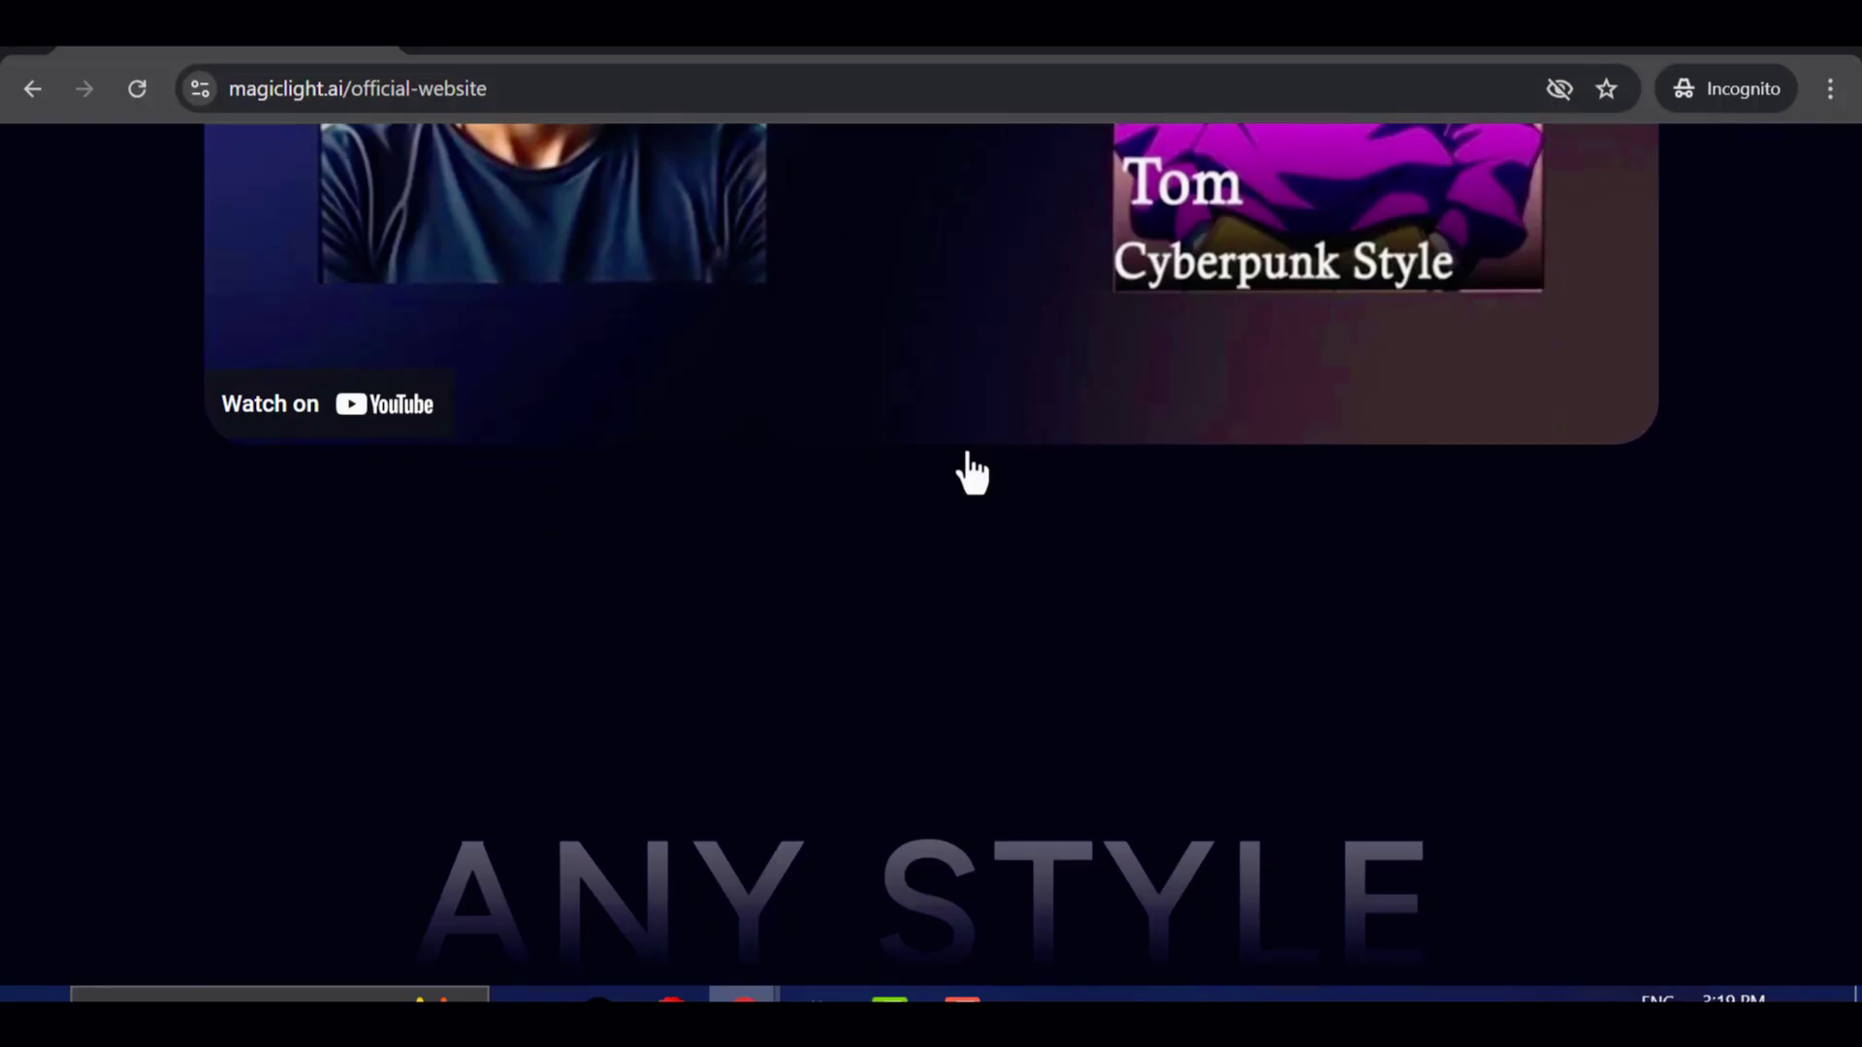
scroll(970, 473, "down", 20)
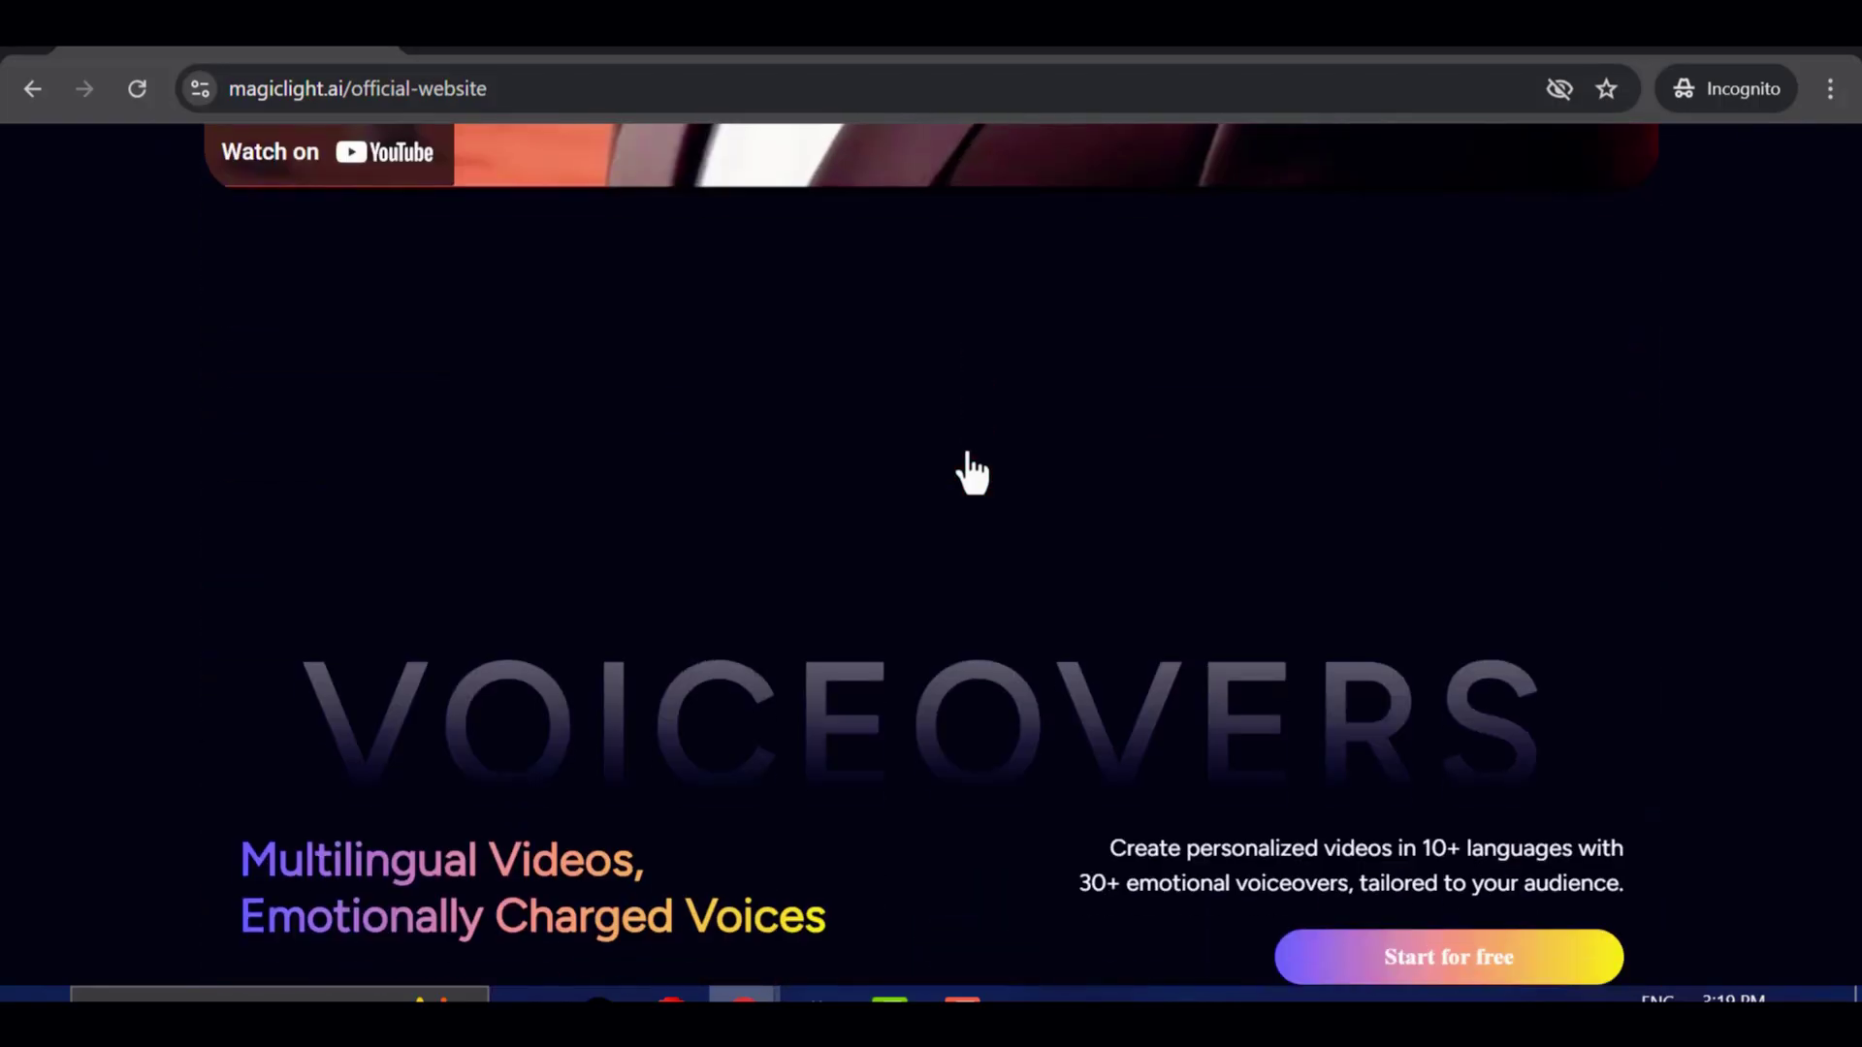
scroll(969, 472, "down", 20)
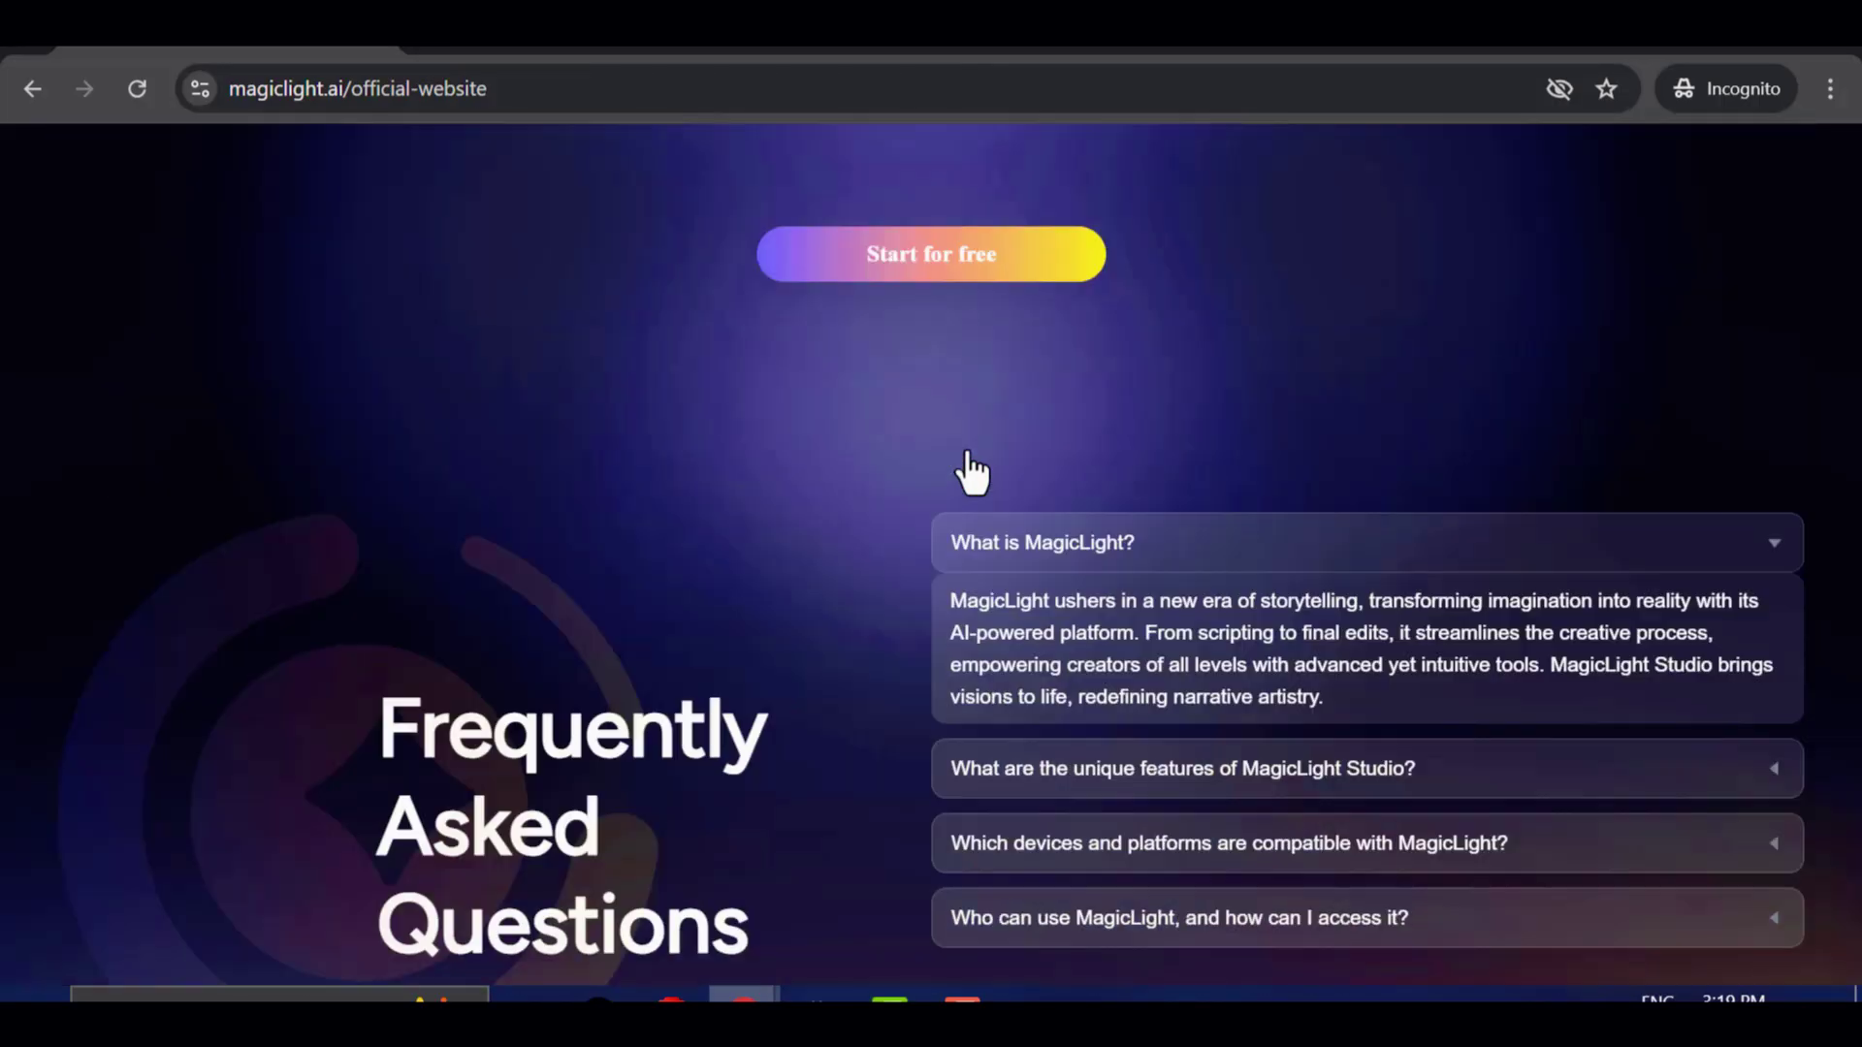
scroll(970, 472, "up", 12)
scroll(970, 472, "up", 20)
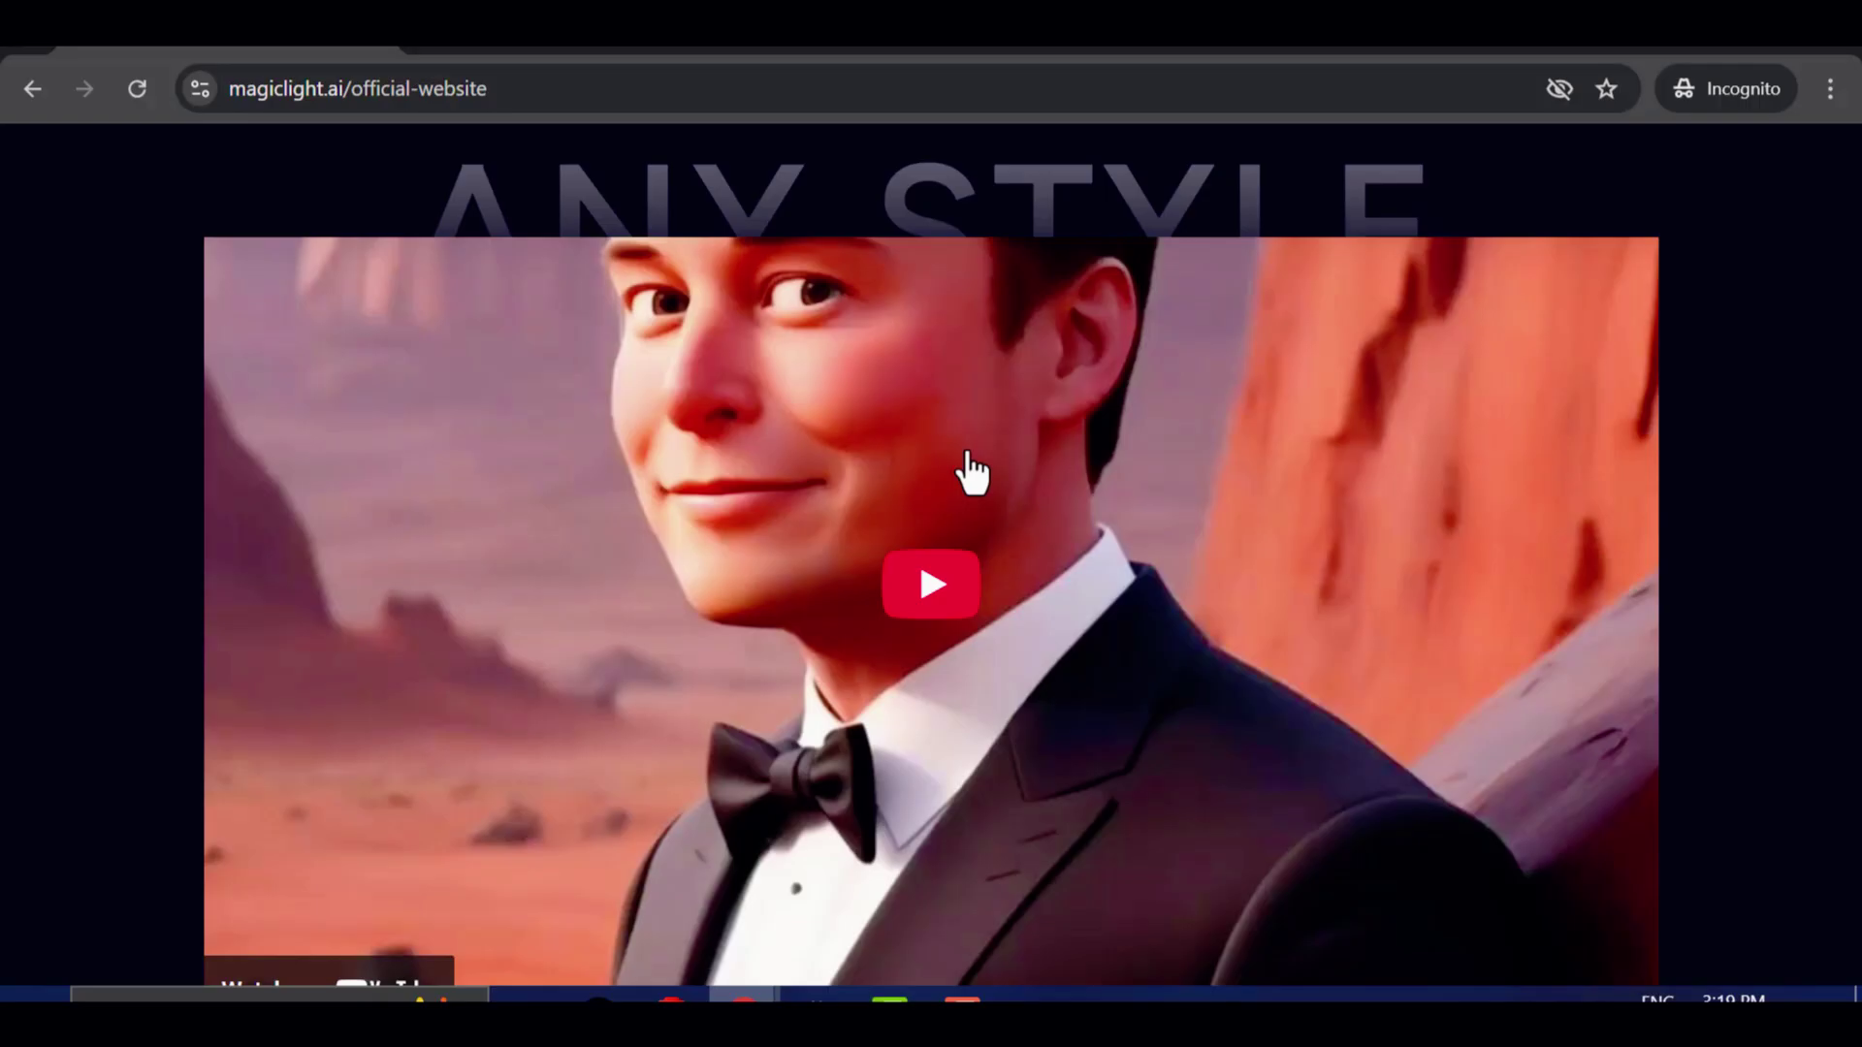
scroll(970, 472, "up", 15)
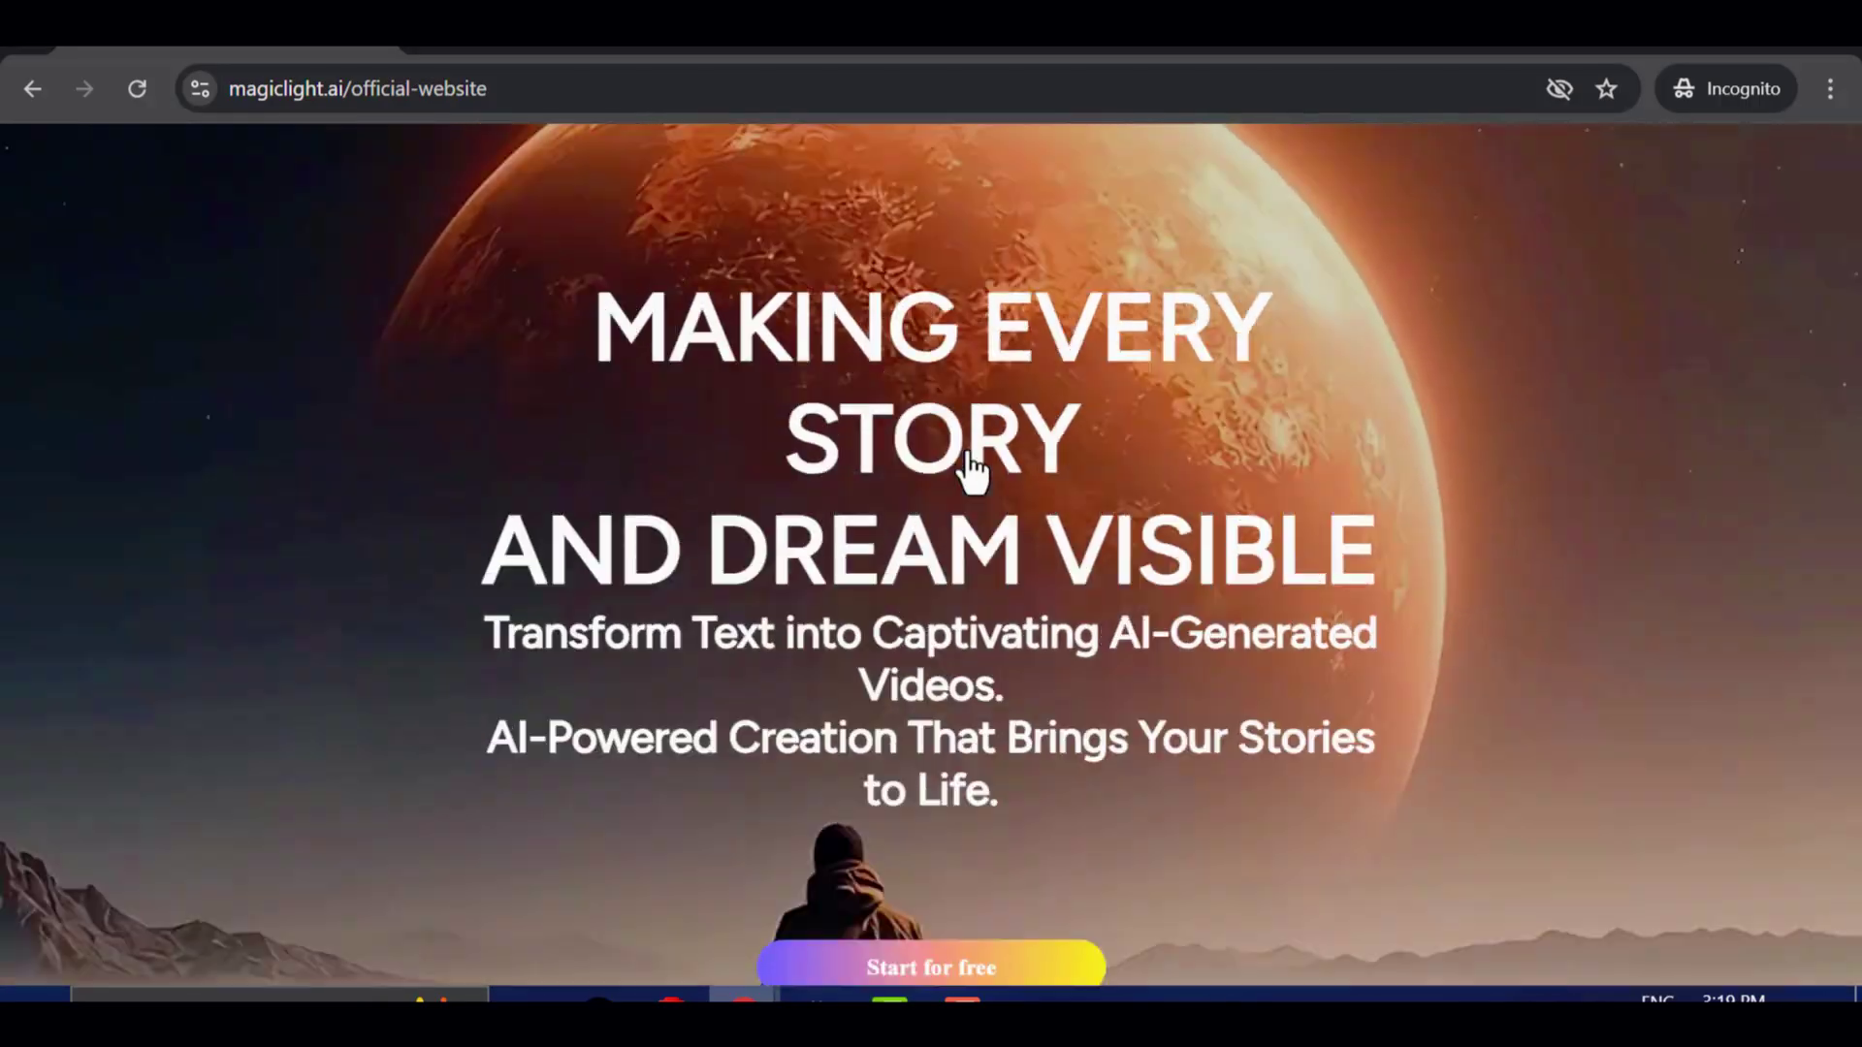
scroll(891, 557, "down", 2)
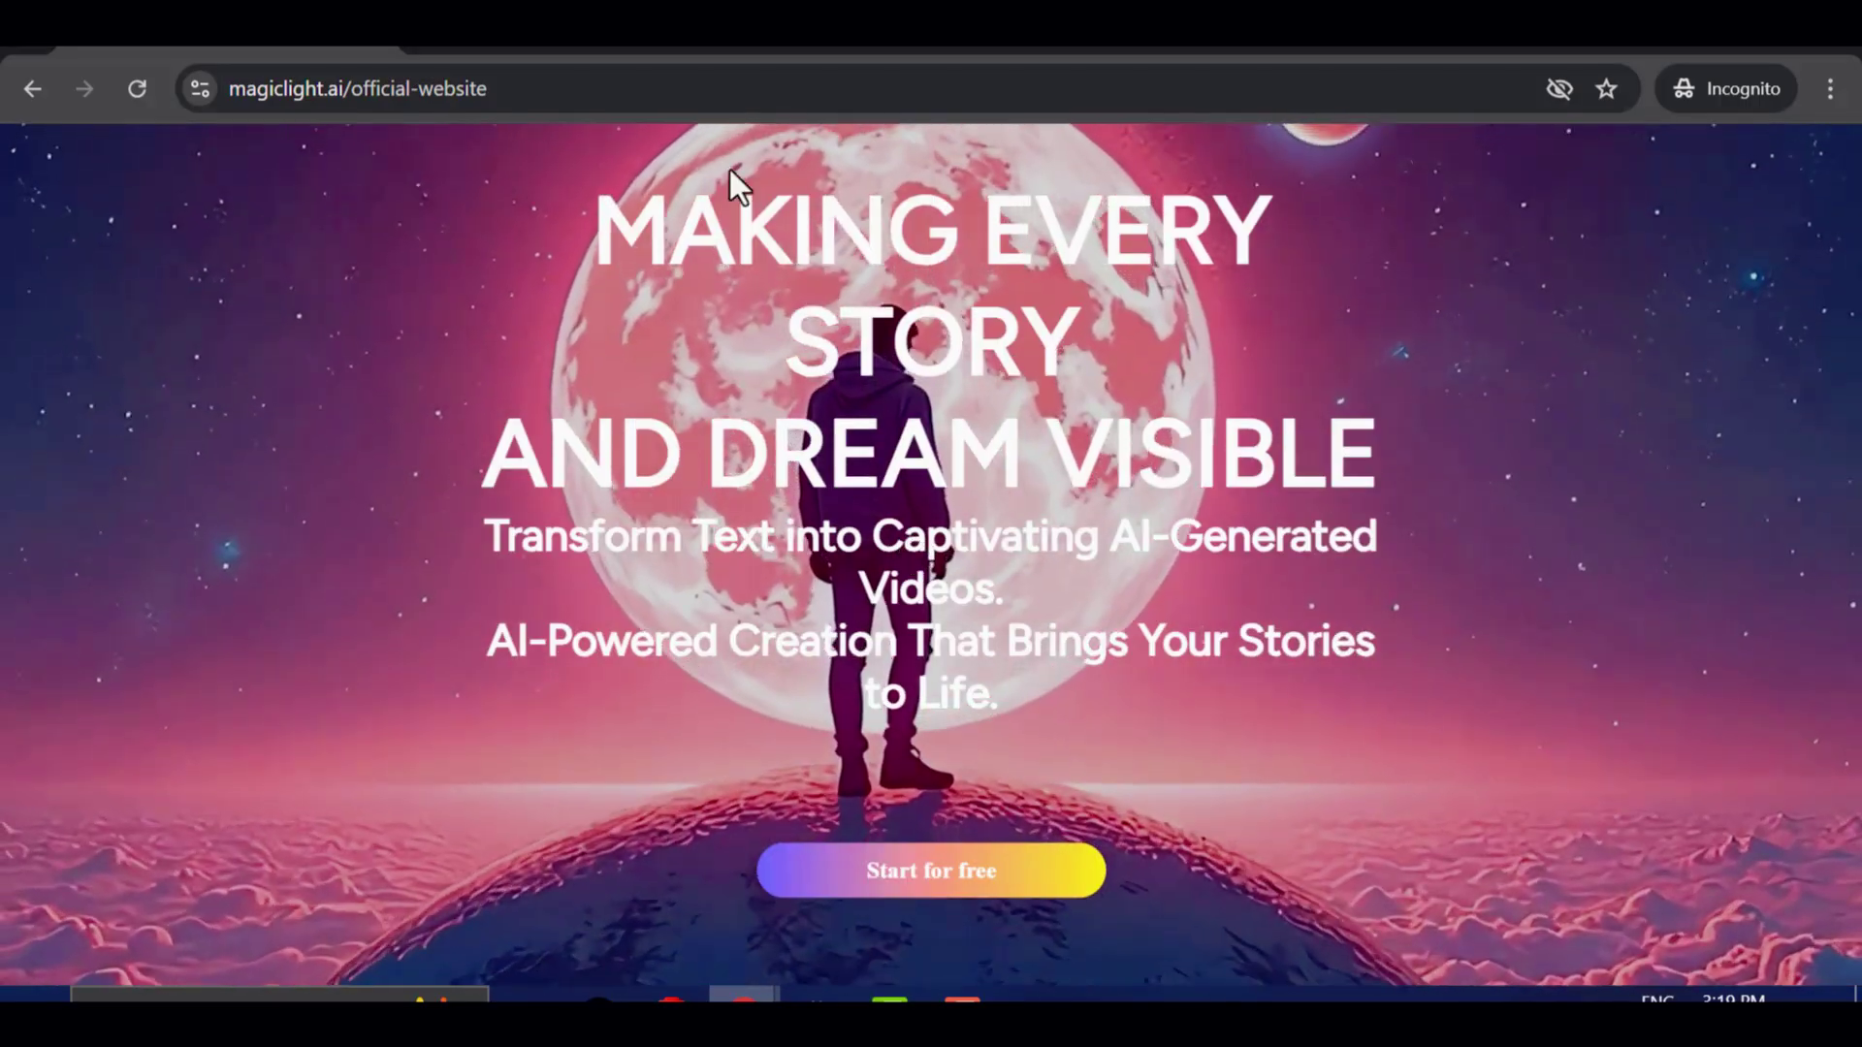
scroll(1006, 520, "down", 2)
scroll(999, 519, "down", 14)
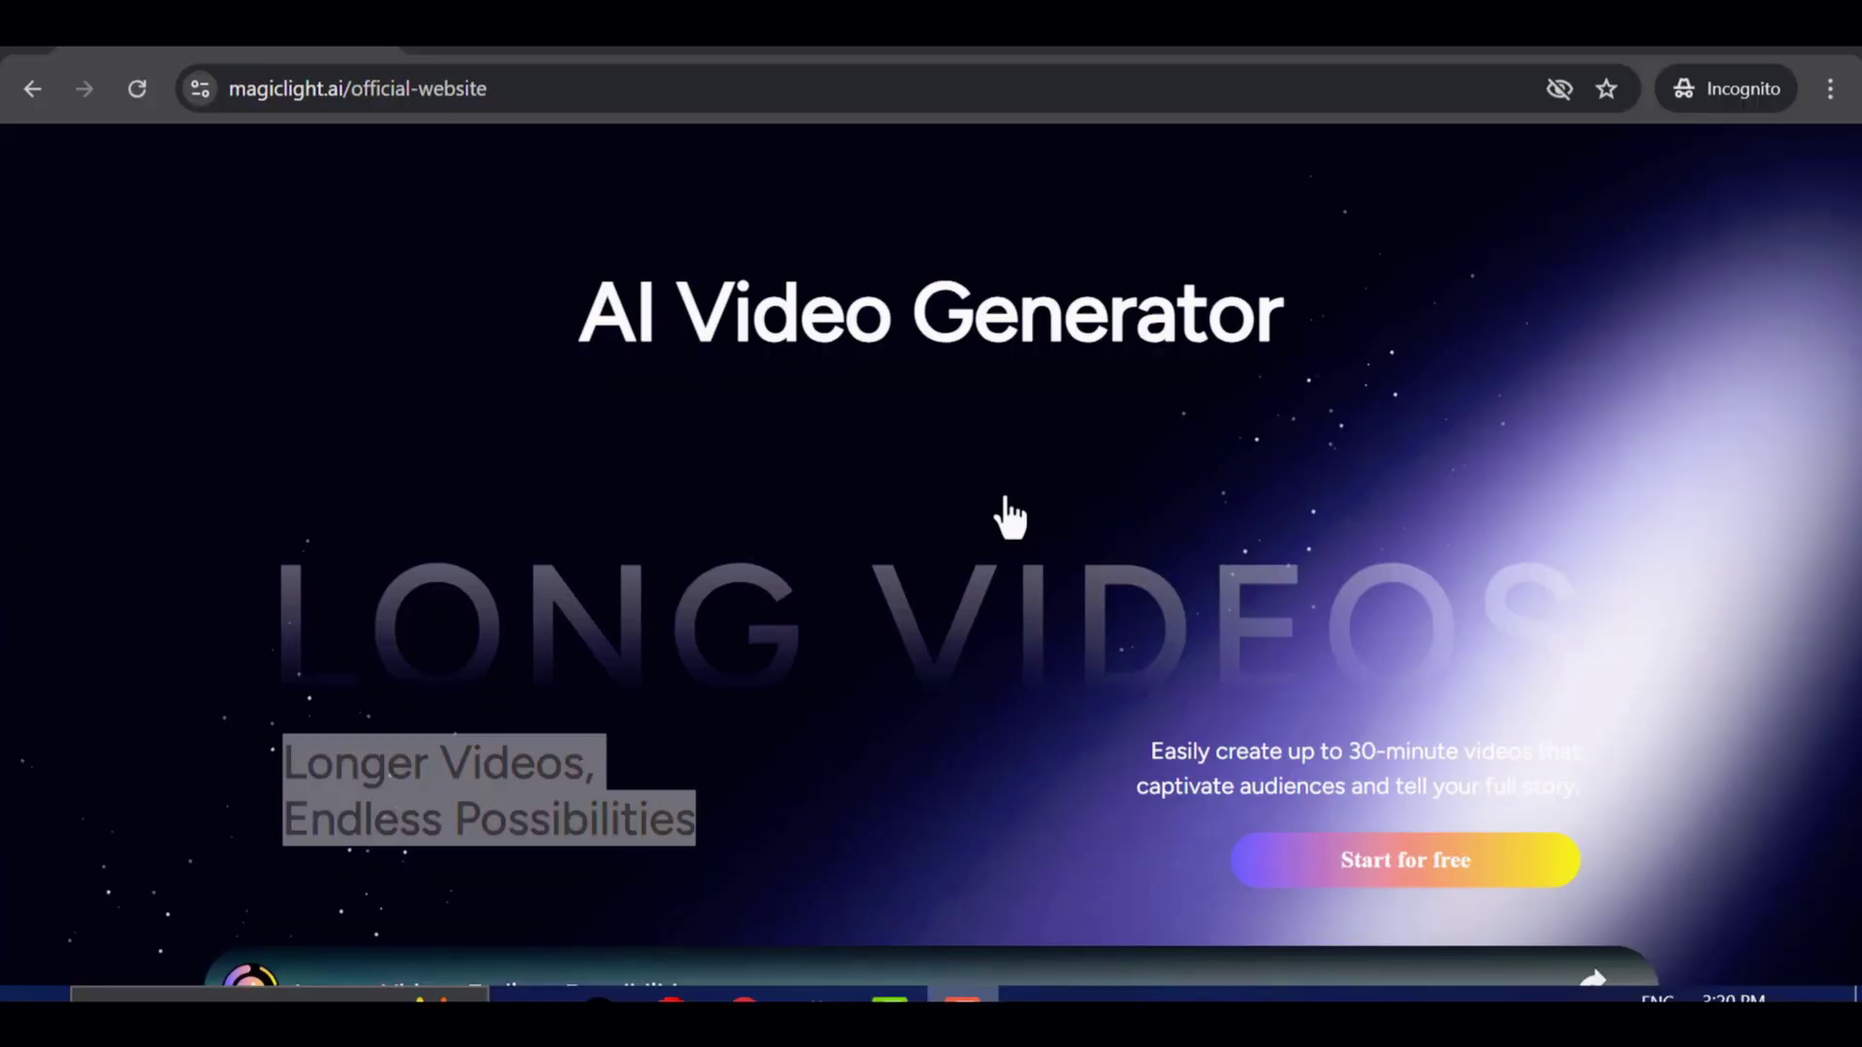
scroll(637, 361, "up", 2)
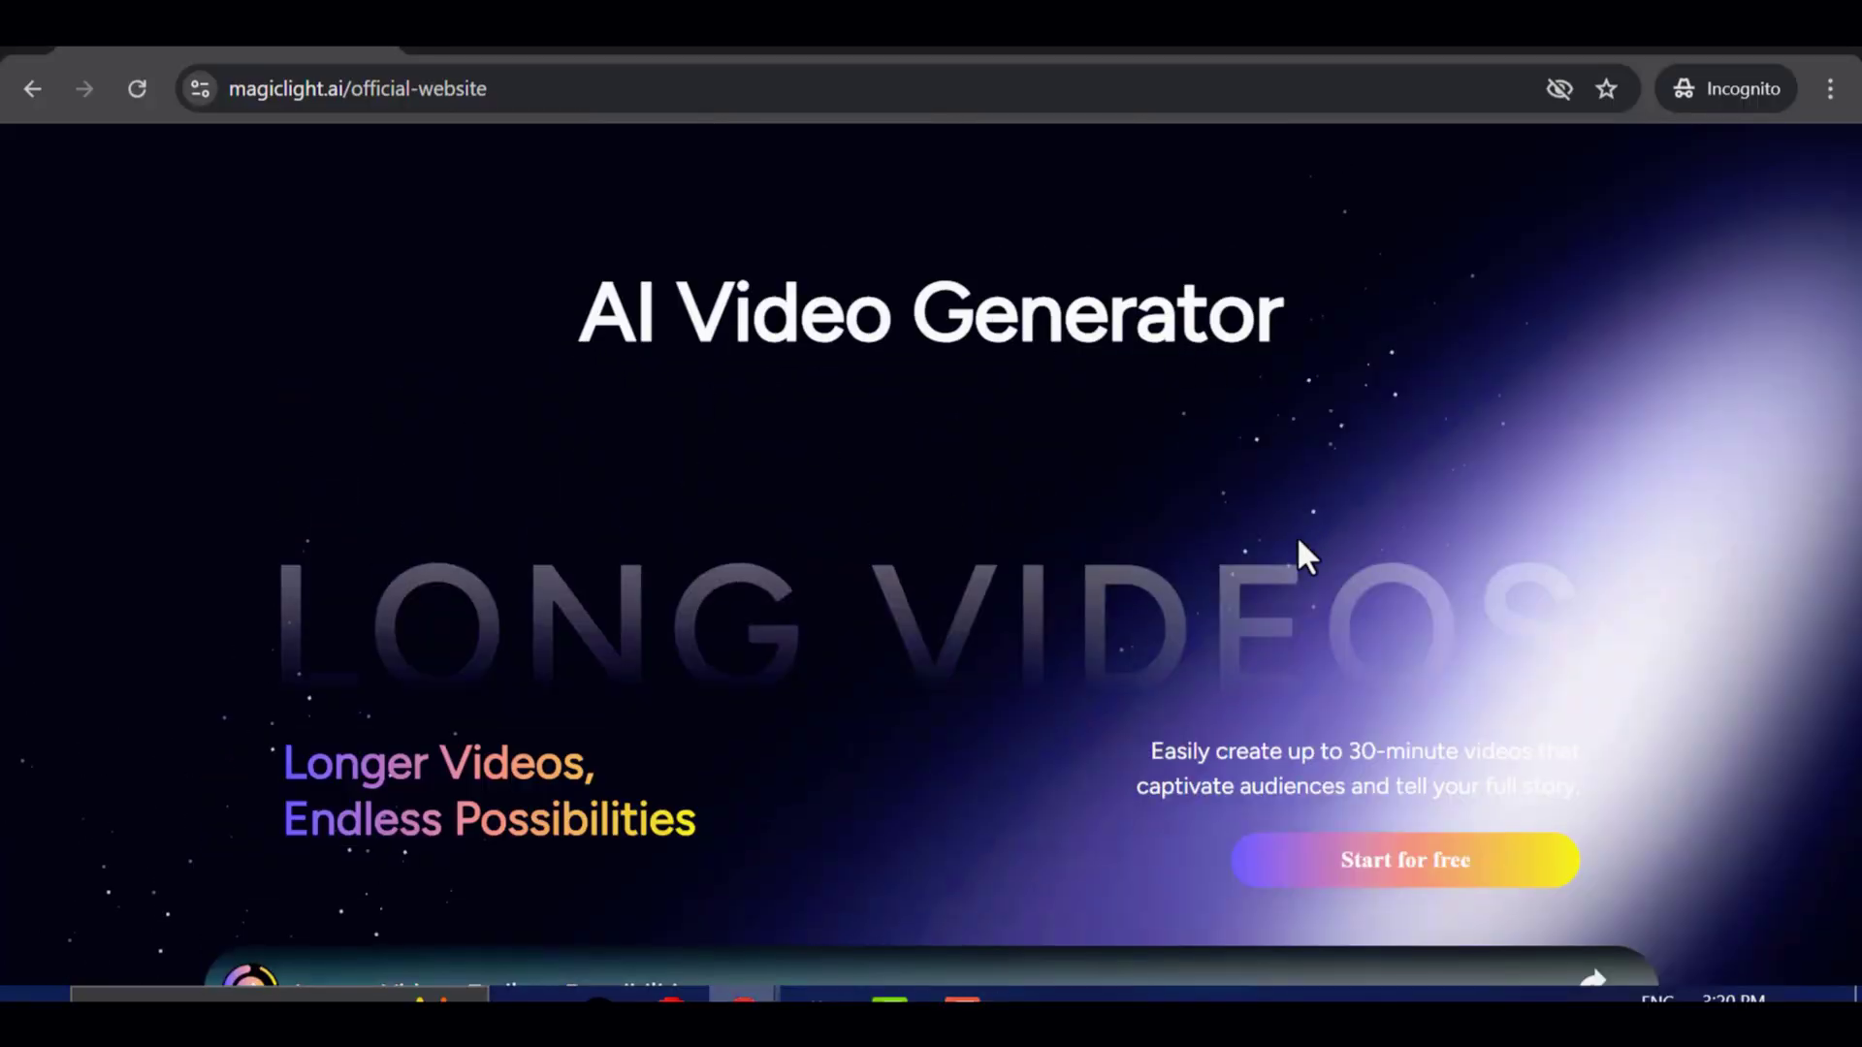
scroll(1281, 582, "down", 2)
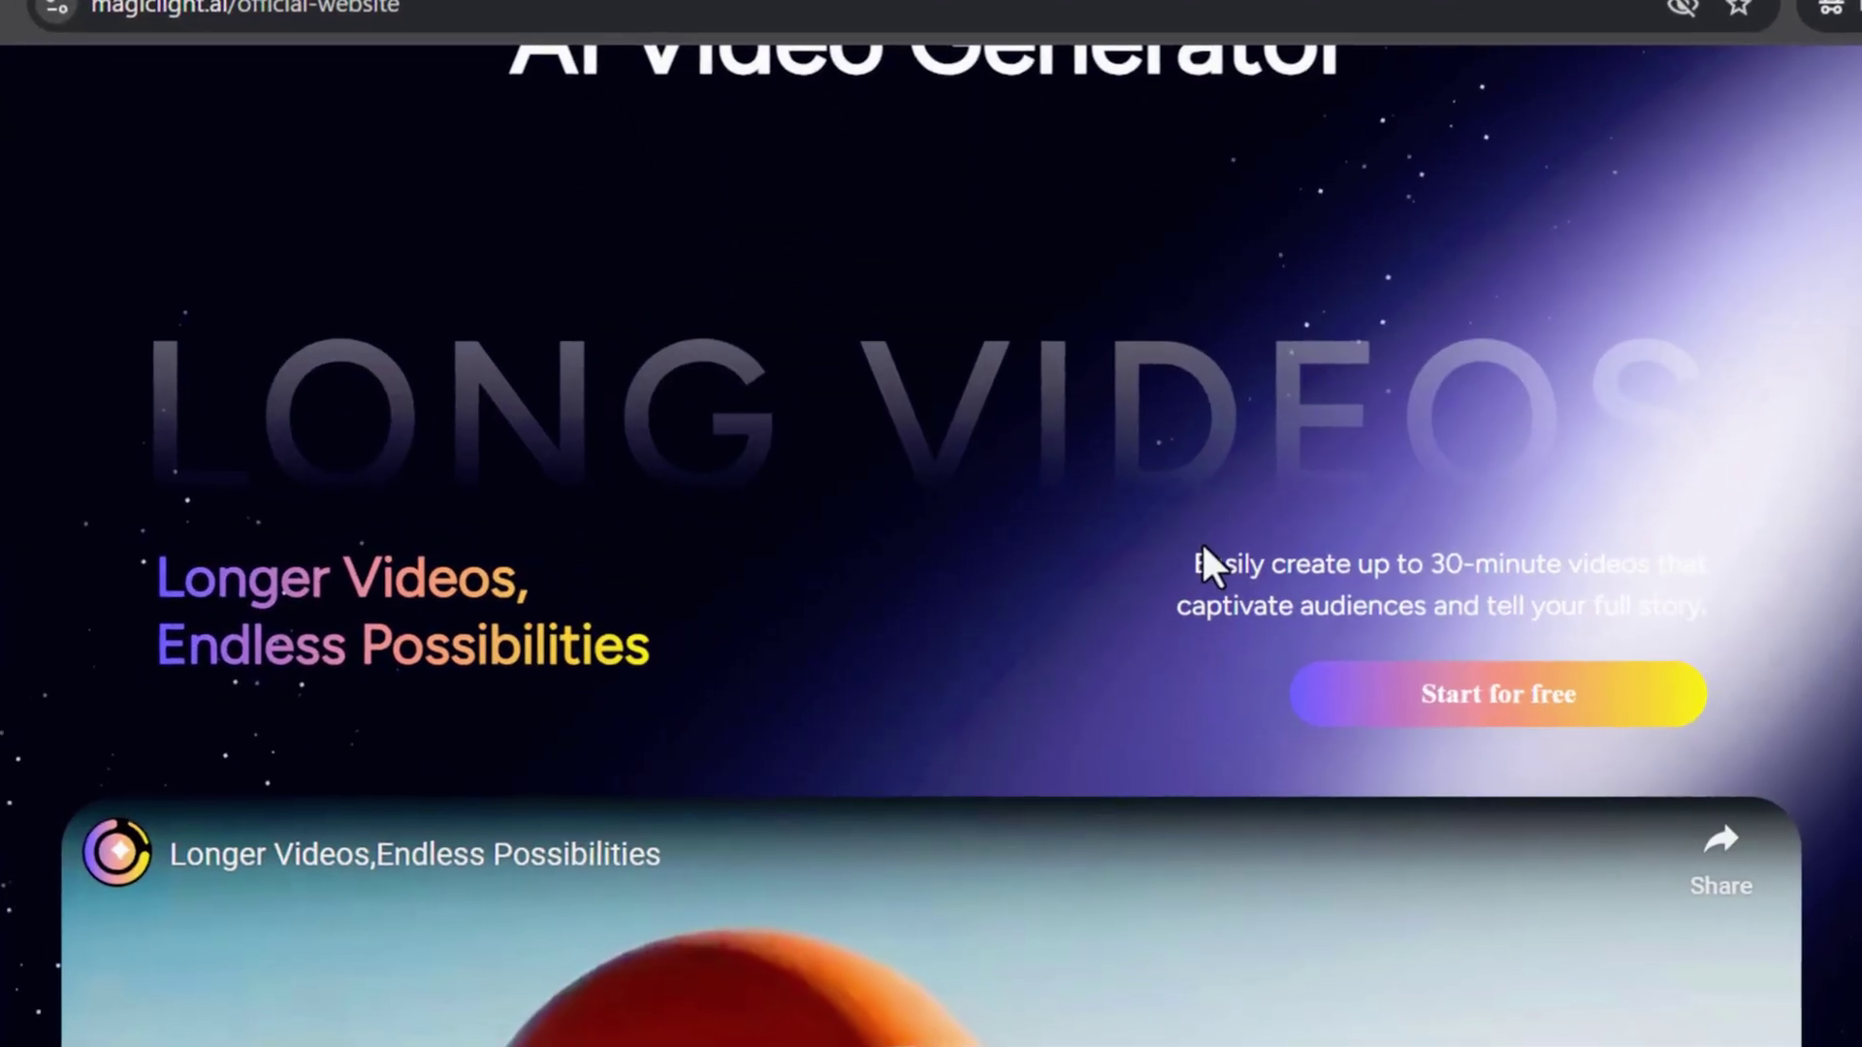
Look over the Long Videos section, then choose Create to reach the login page.
double_click(1203, 551)
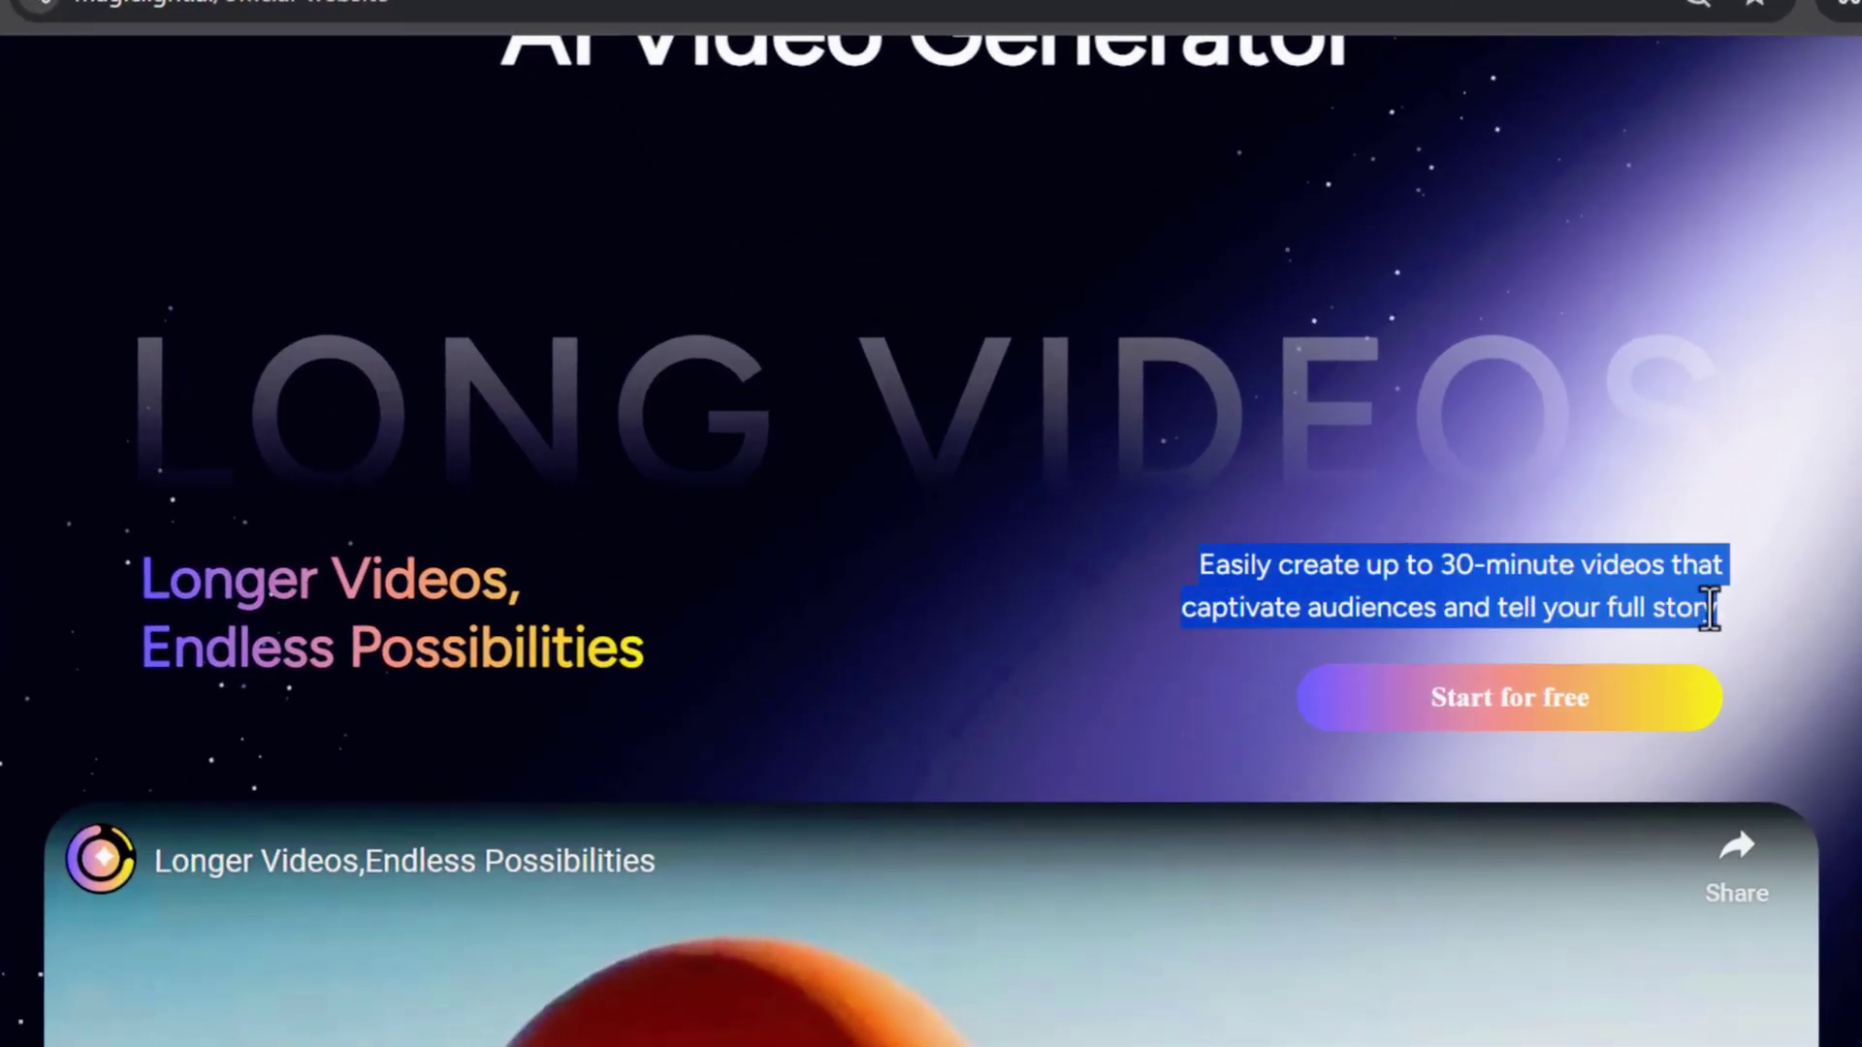
scroll(1020, 613, "down", 10)
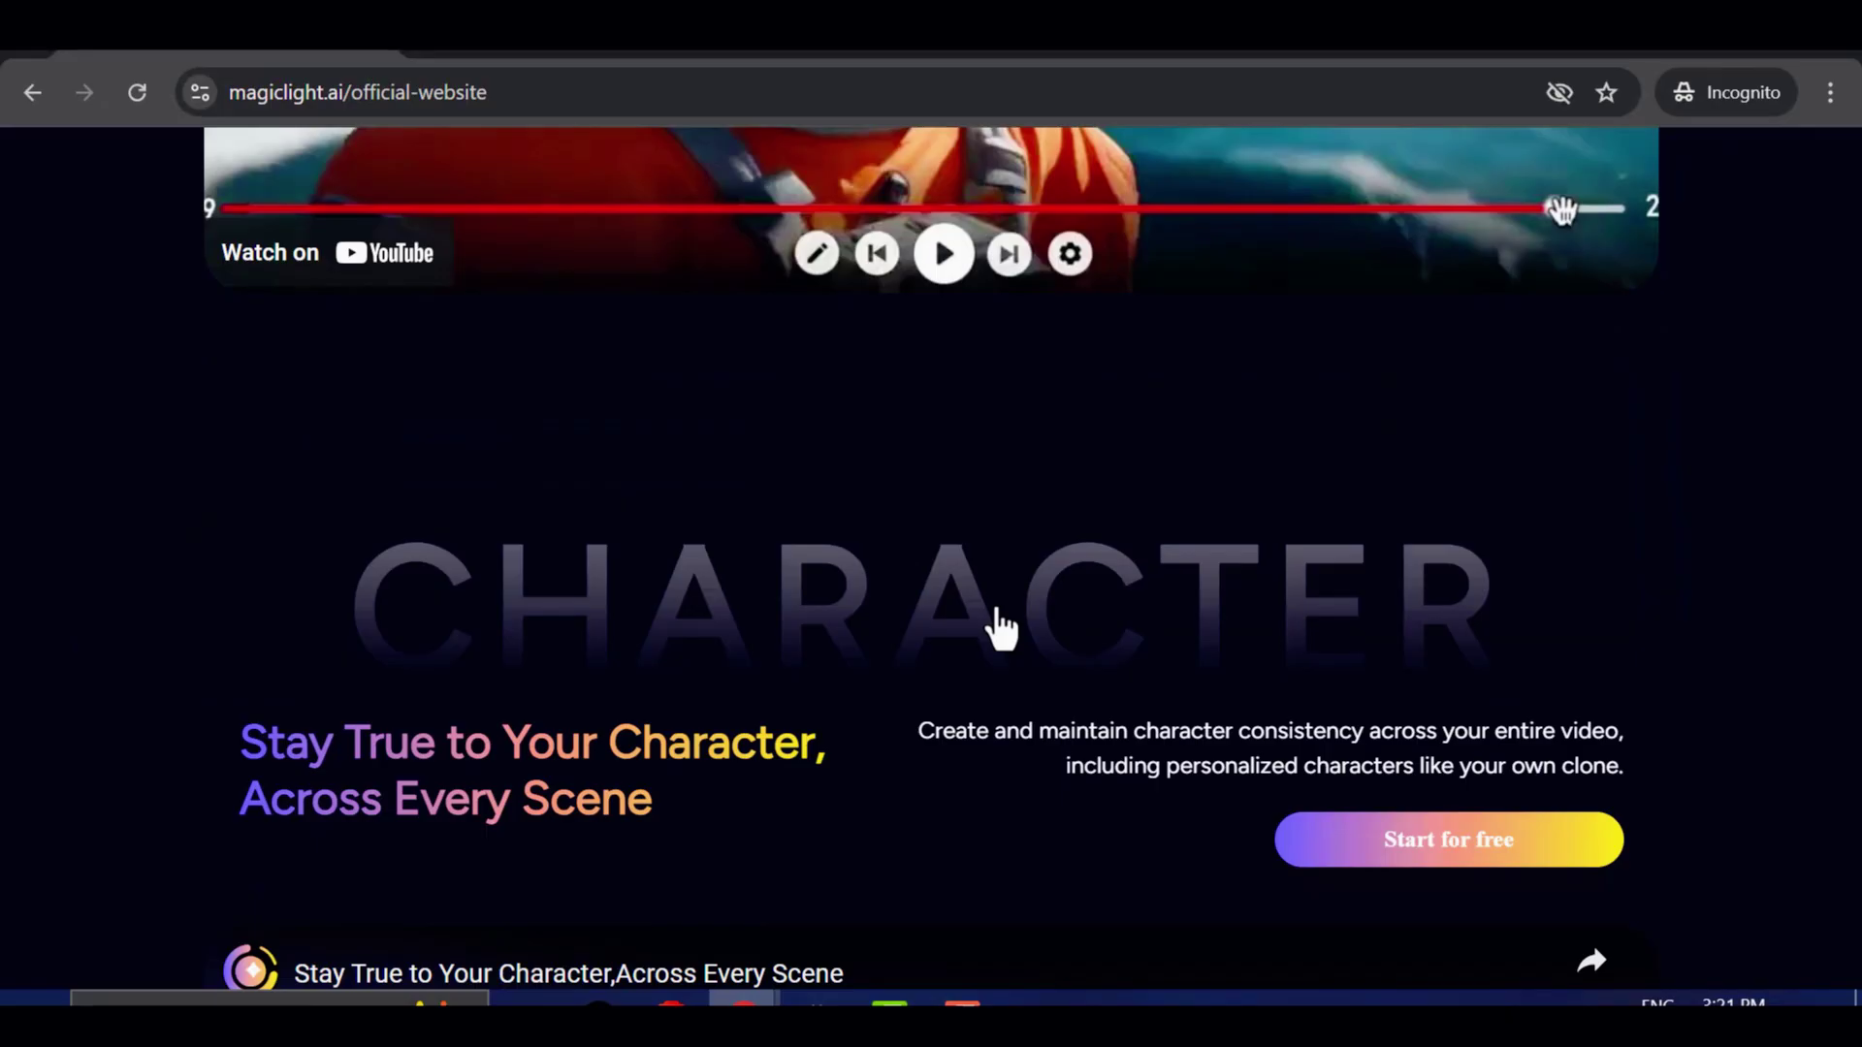
scroll(1001, 629, "down", 5)
scroll(1001, 628, "up", 12)
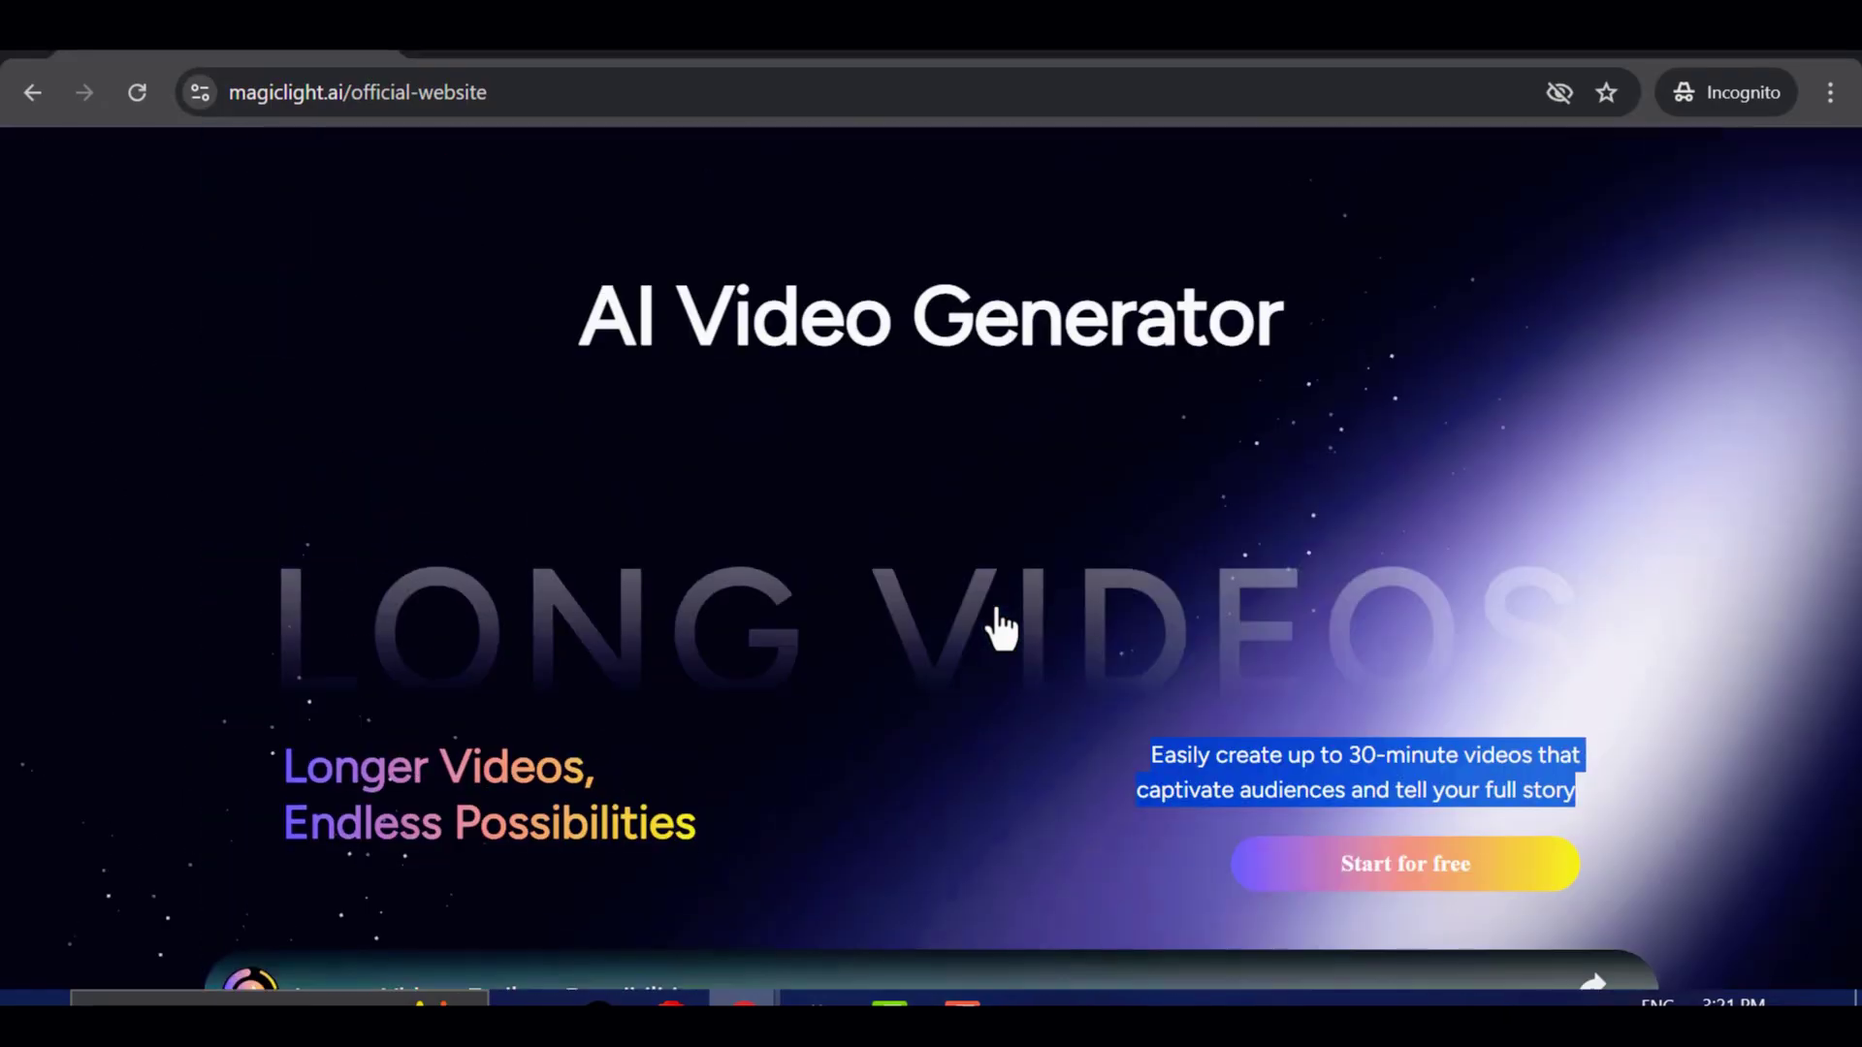
scroll(999, 629, "up", 5)
left_click(834, 316)
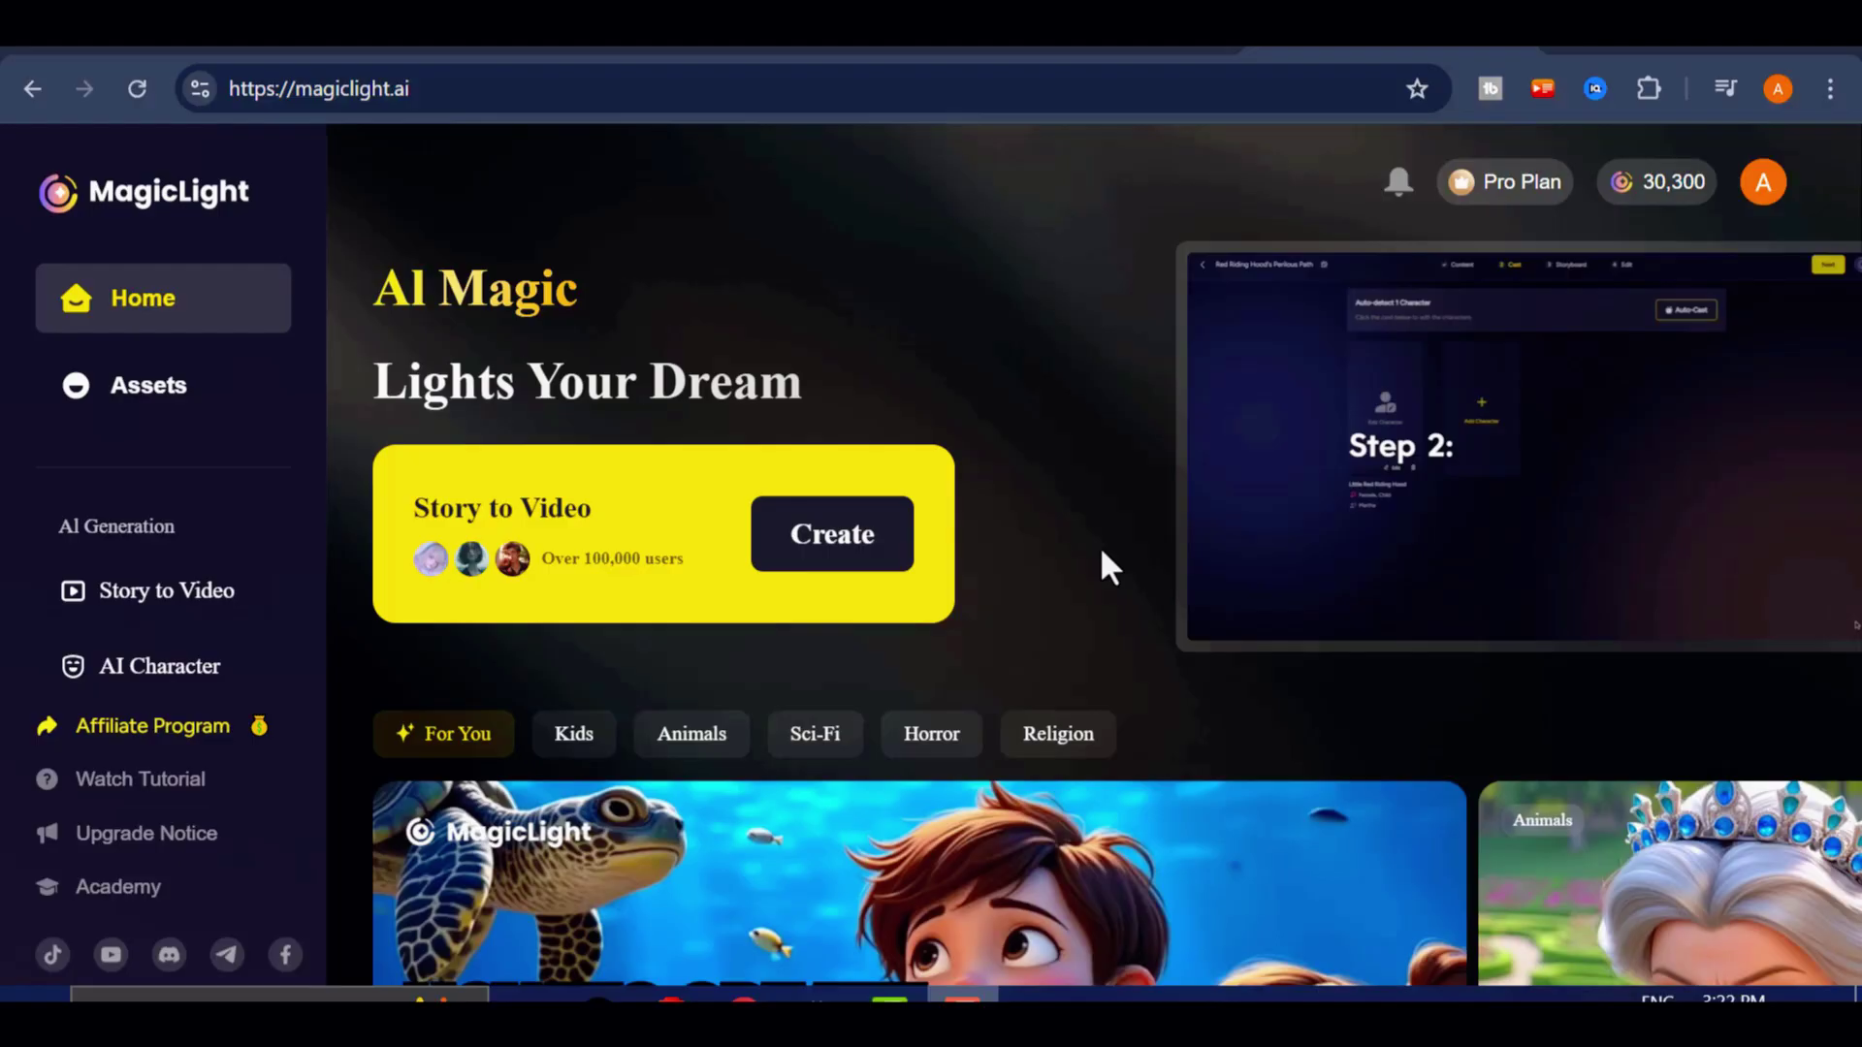
Browse down the Home page's grid of community story videos and back to the top.
scroll(1115, 572, "down", 4)
scroll(1127, 567, "down", 6)
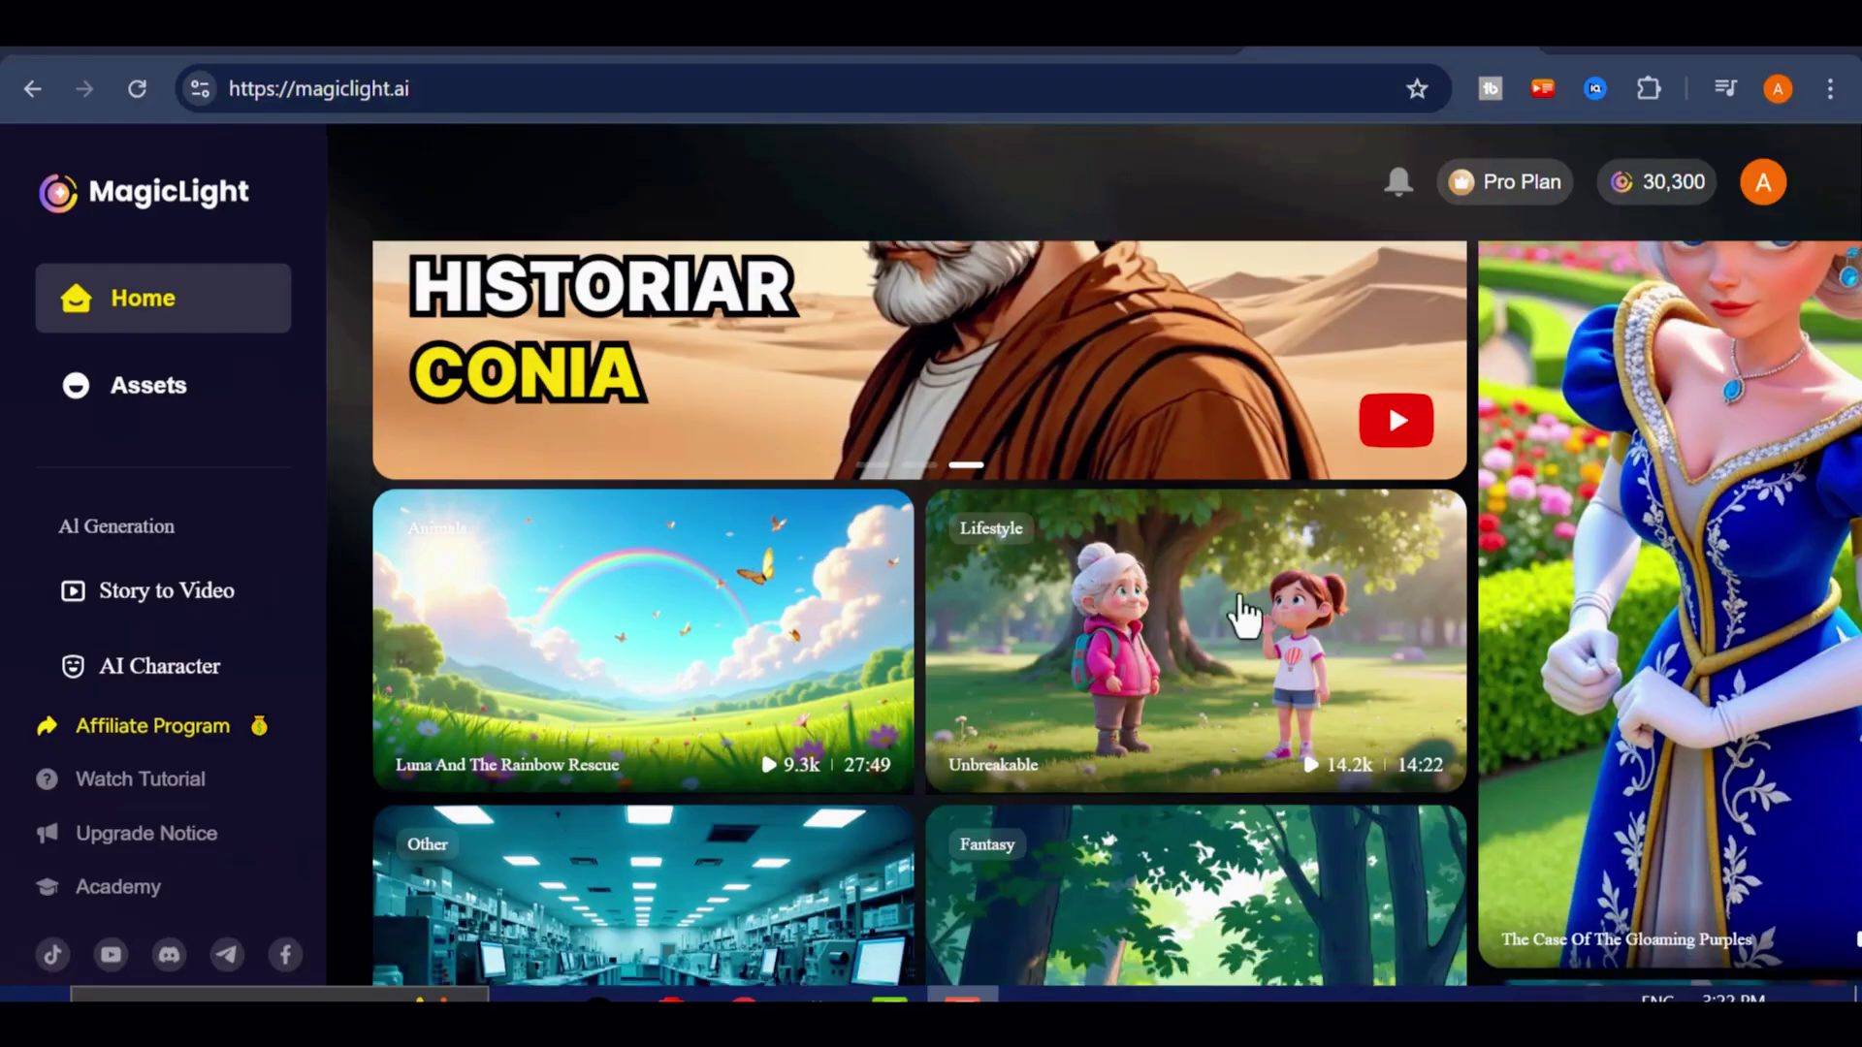
scroll(1106, 582, "down", 8)
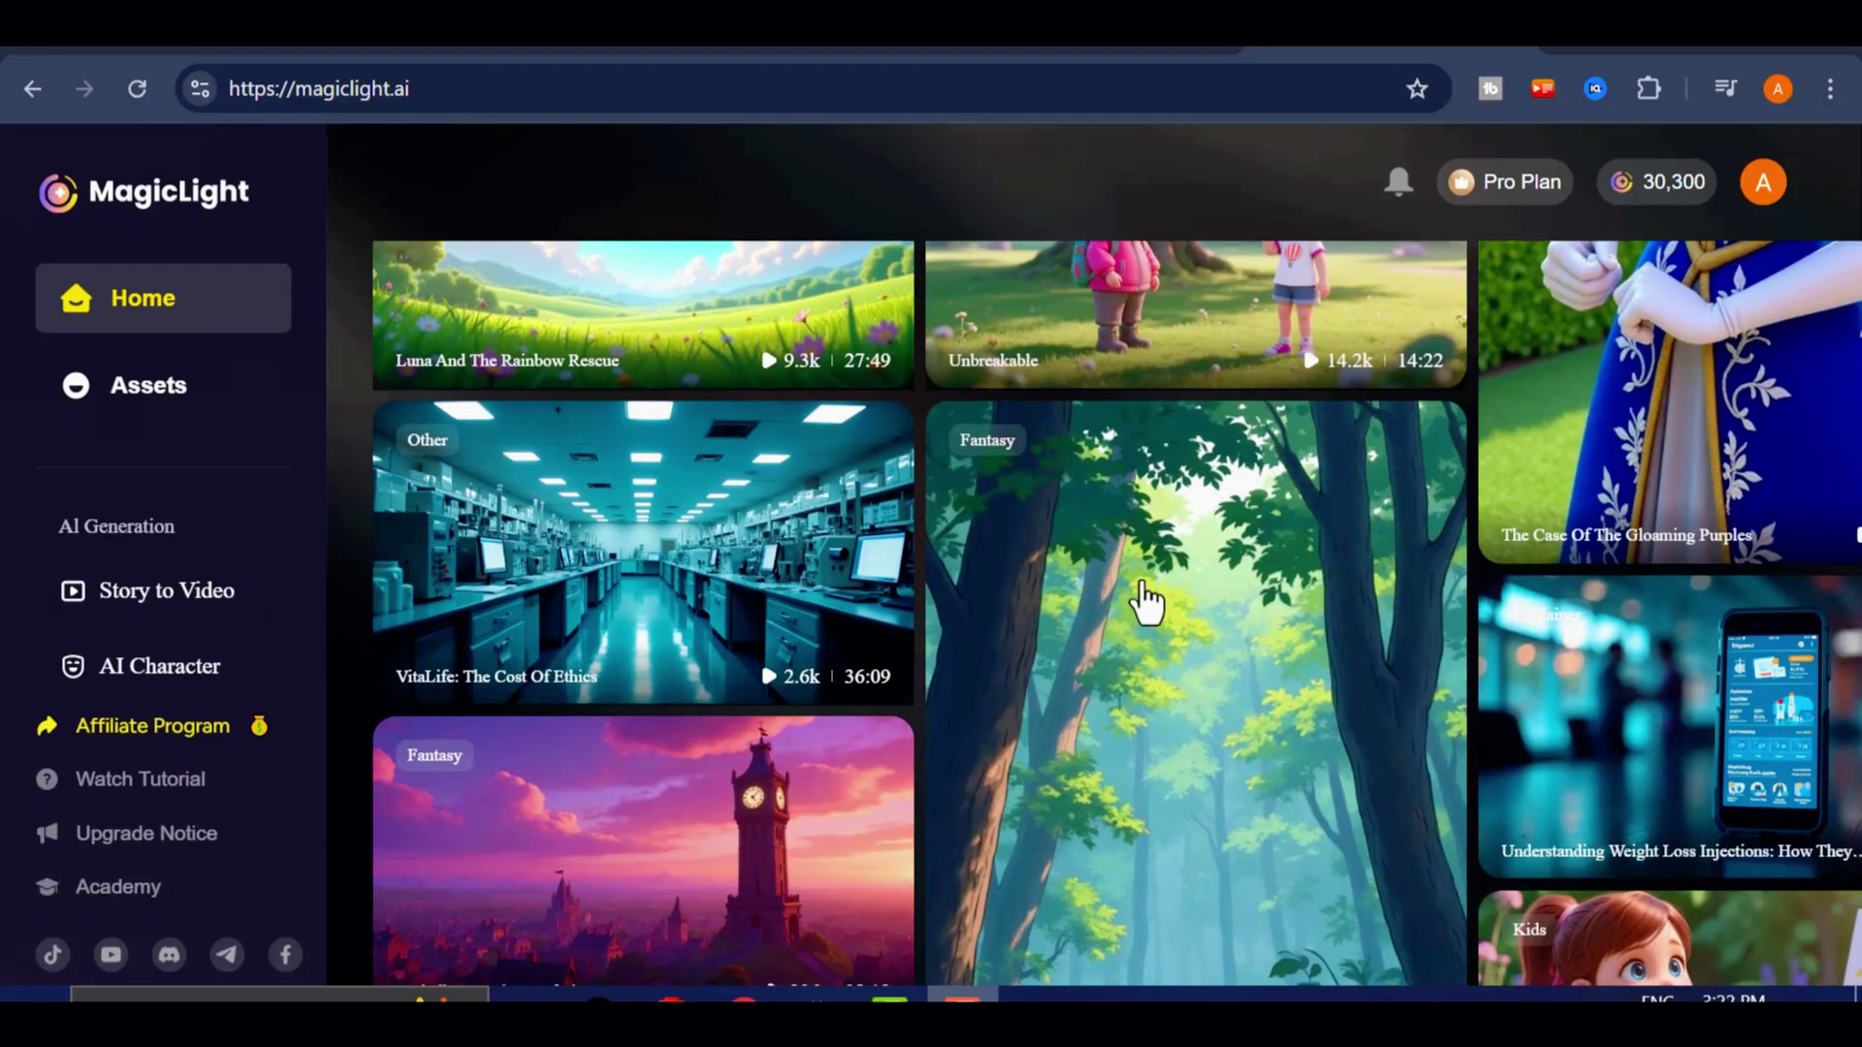
scroll(1464, 710, "down", 8)
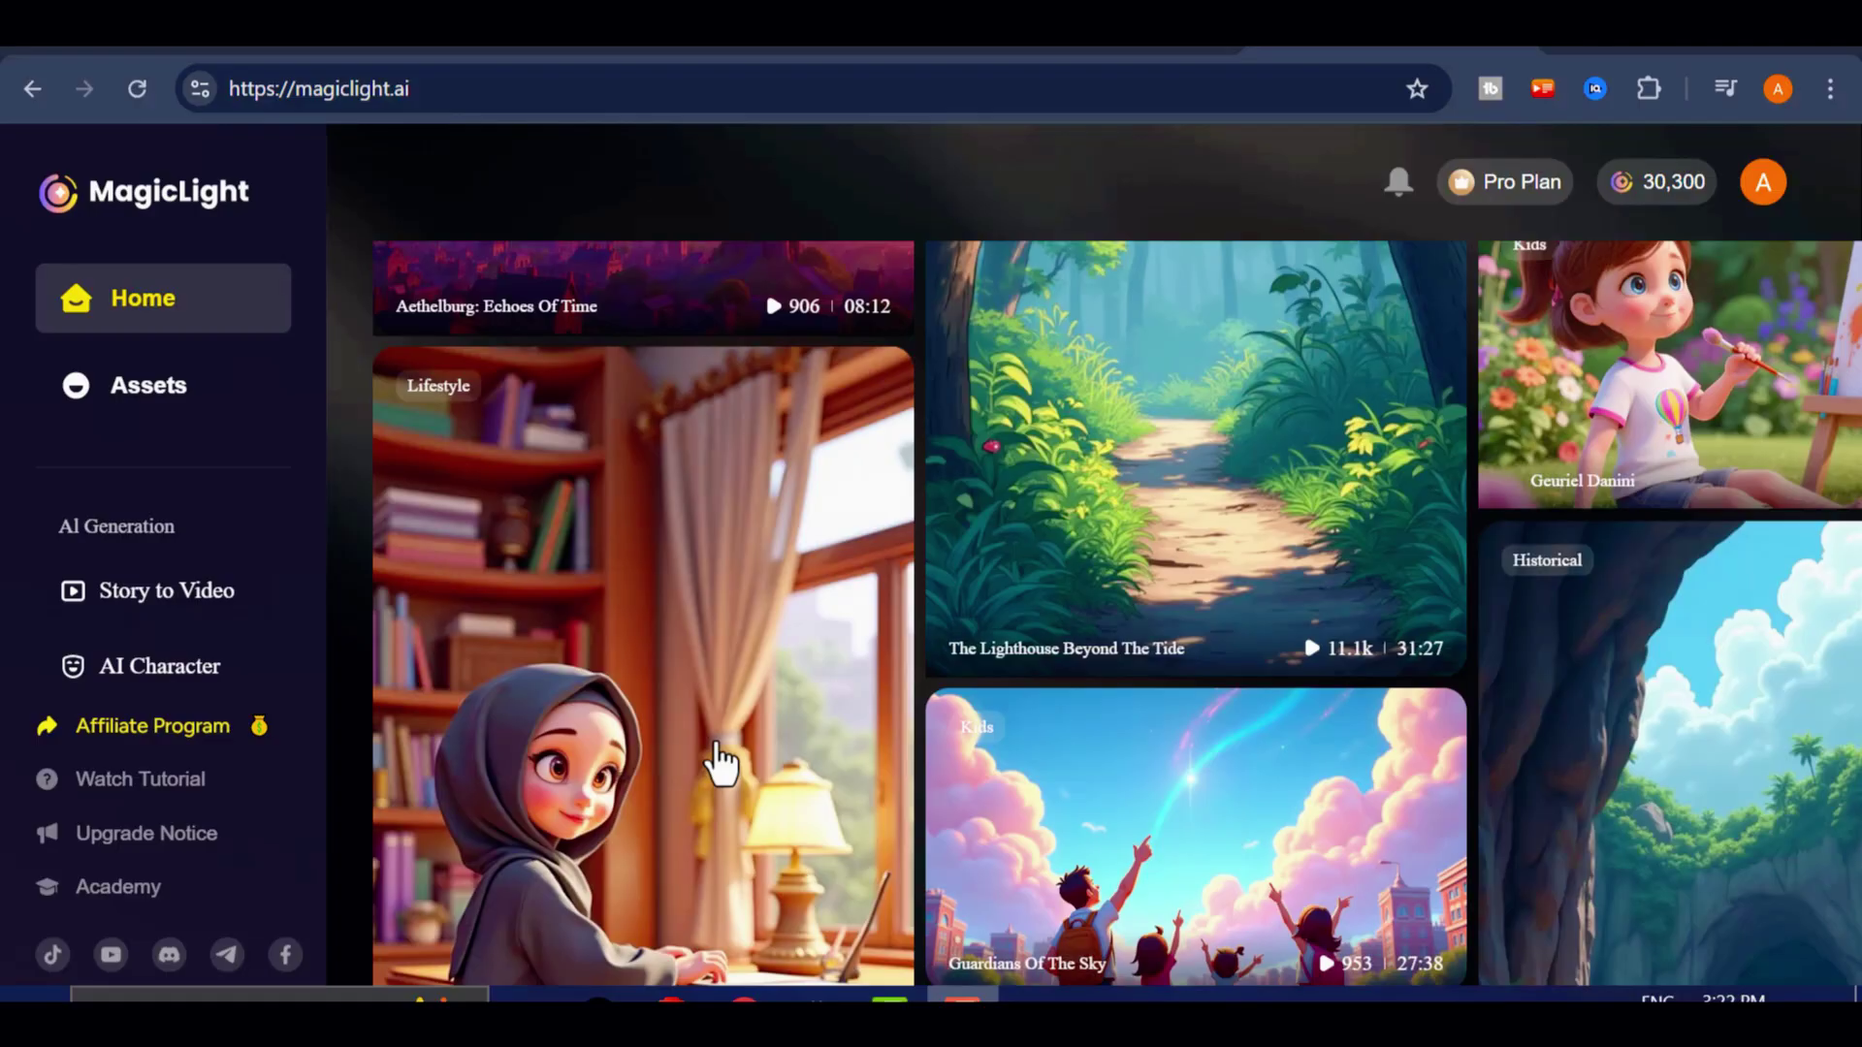
scroll(1408, 718, "down", 8)
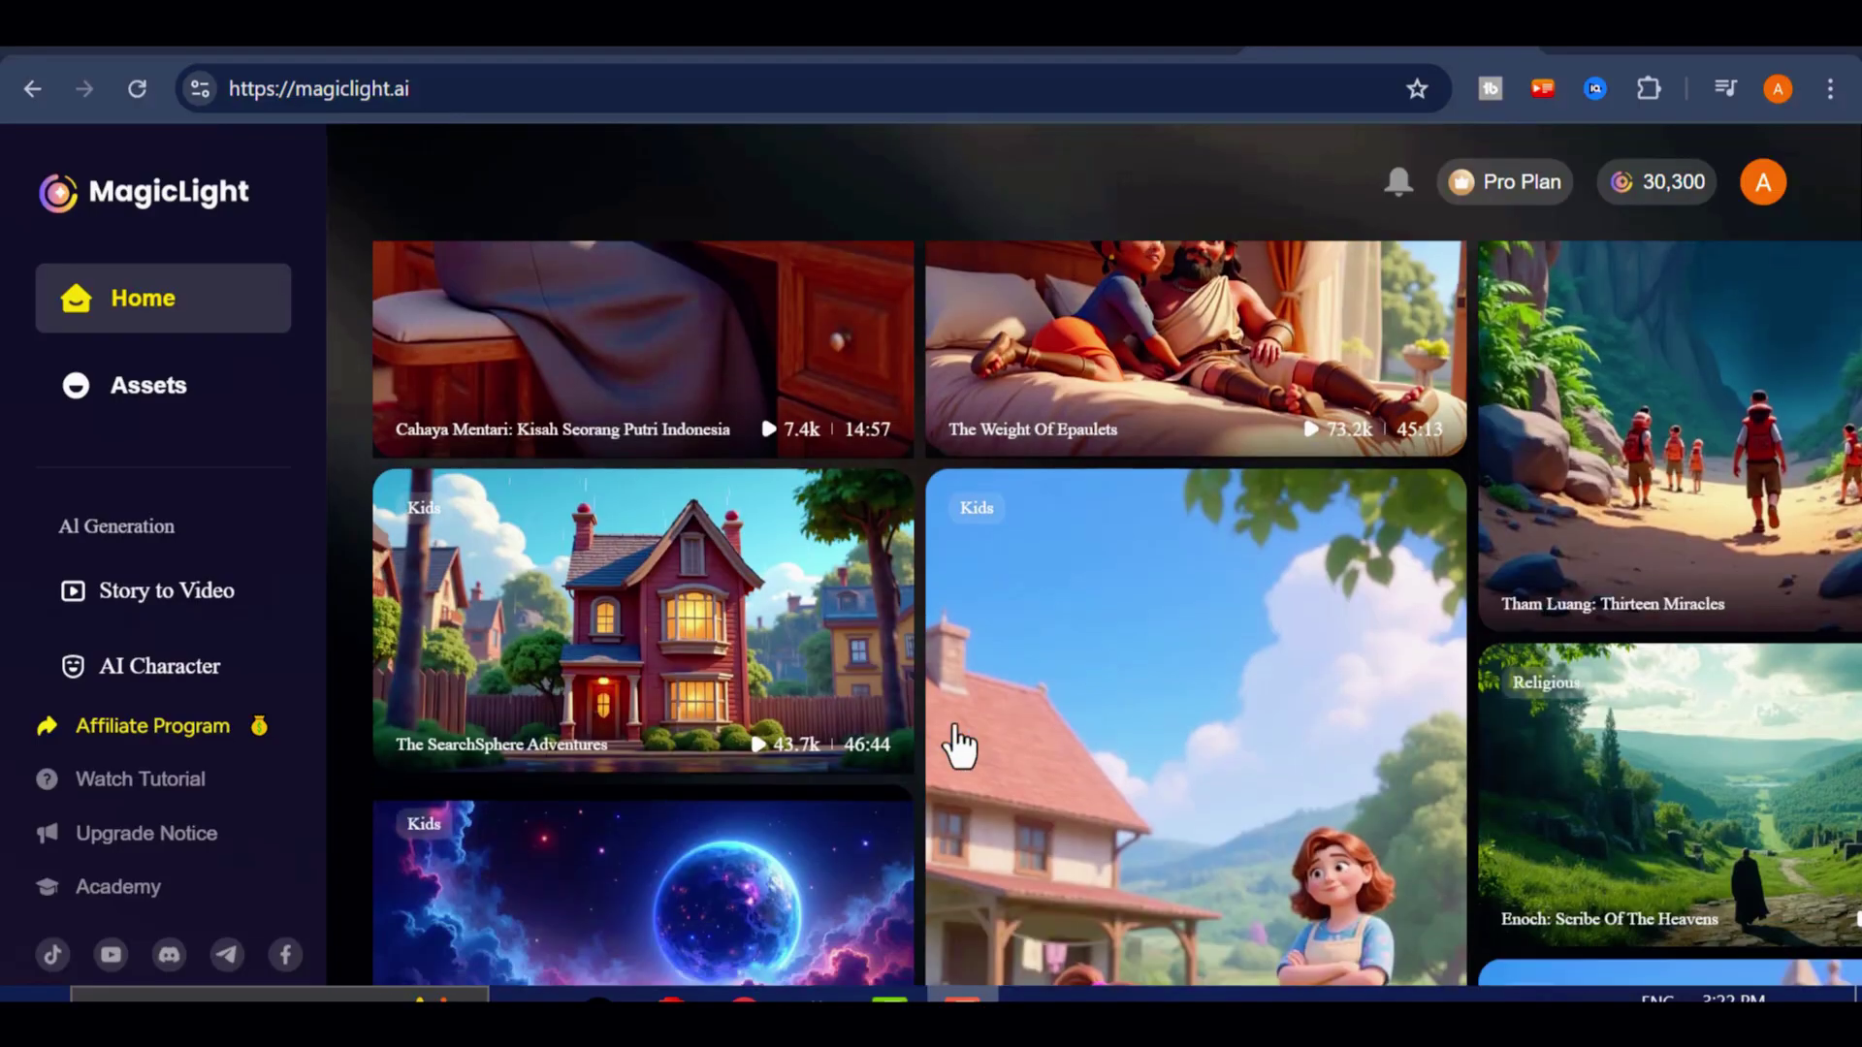
scroll(1506, 770, "down", 4)
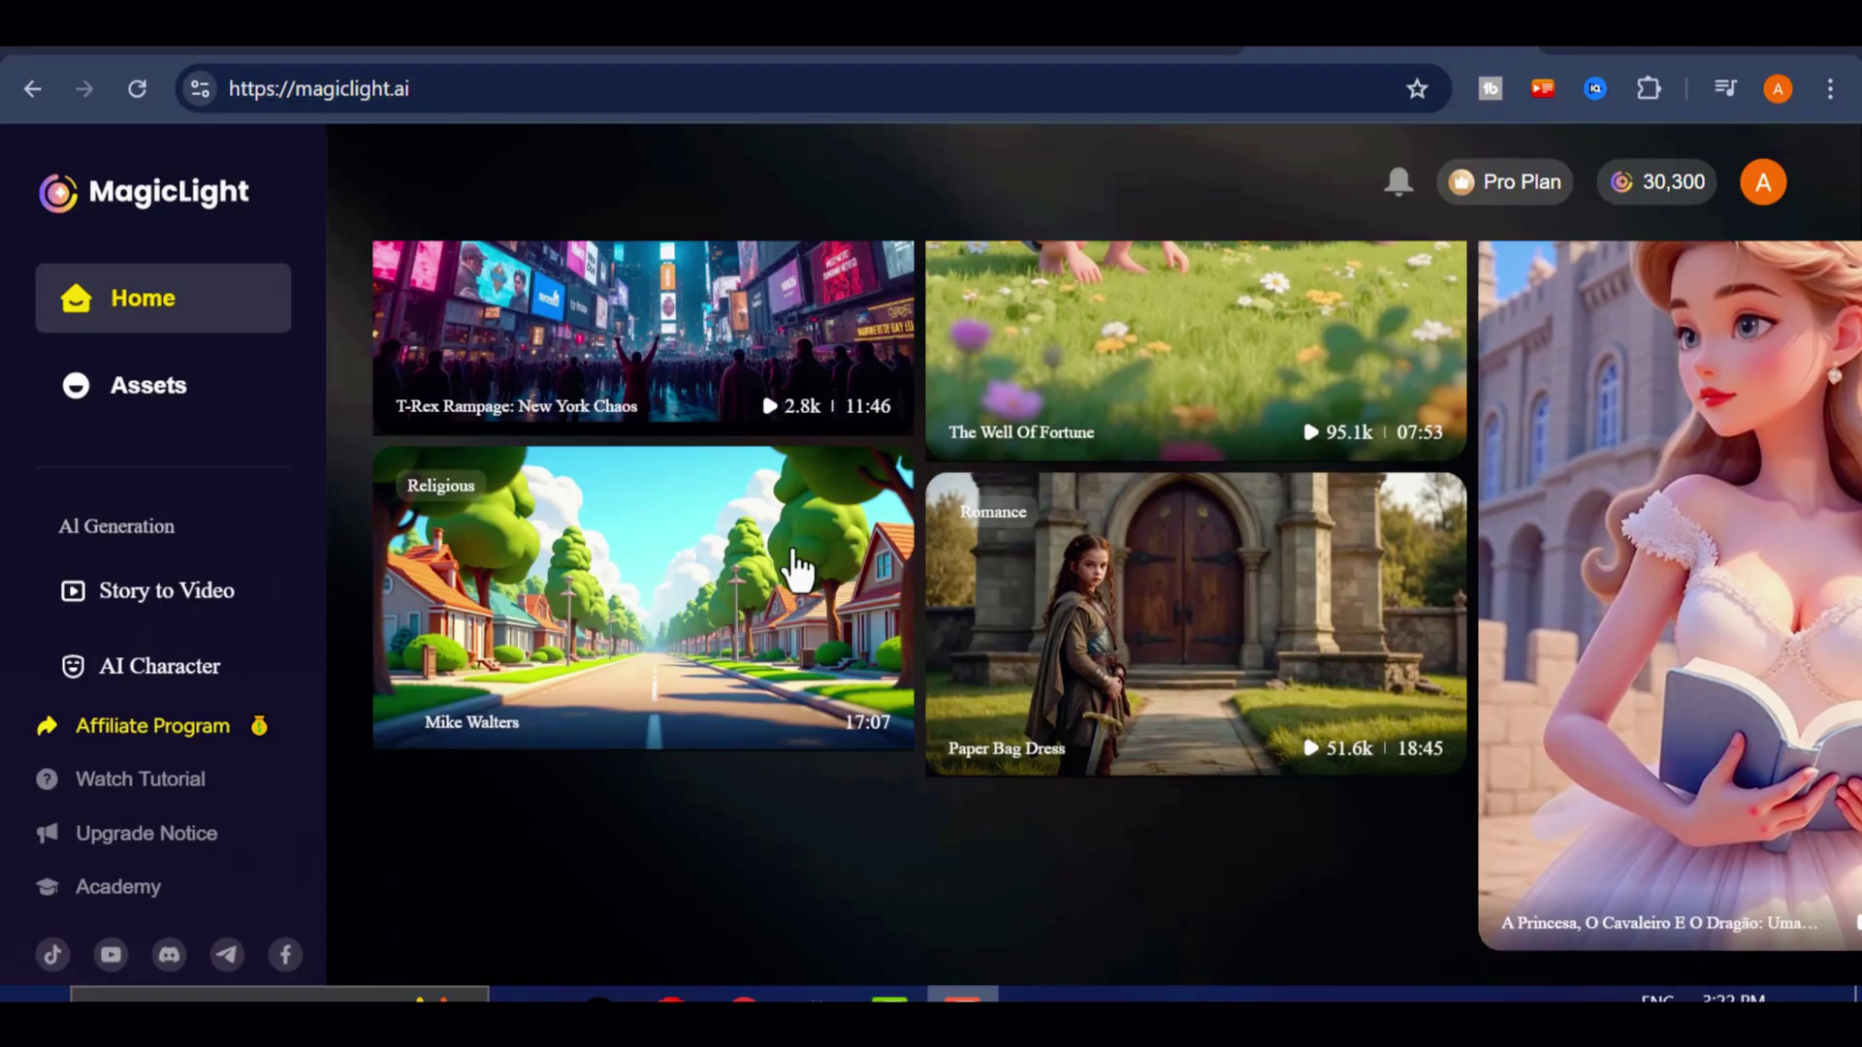
scroll(1339, 475, "down", 4)
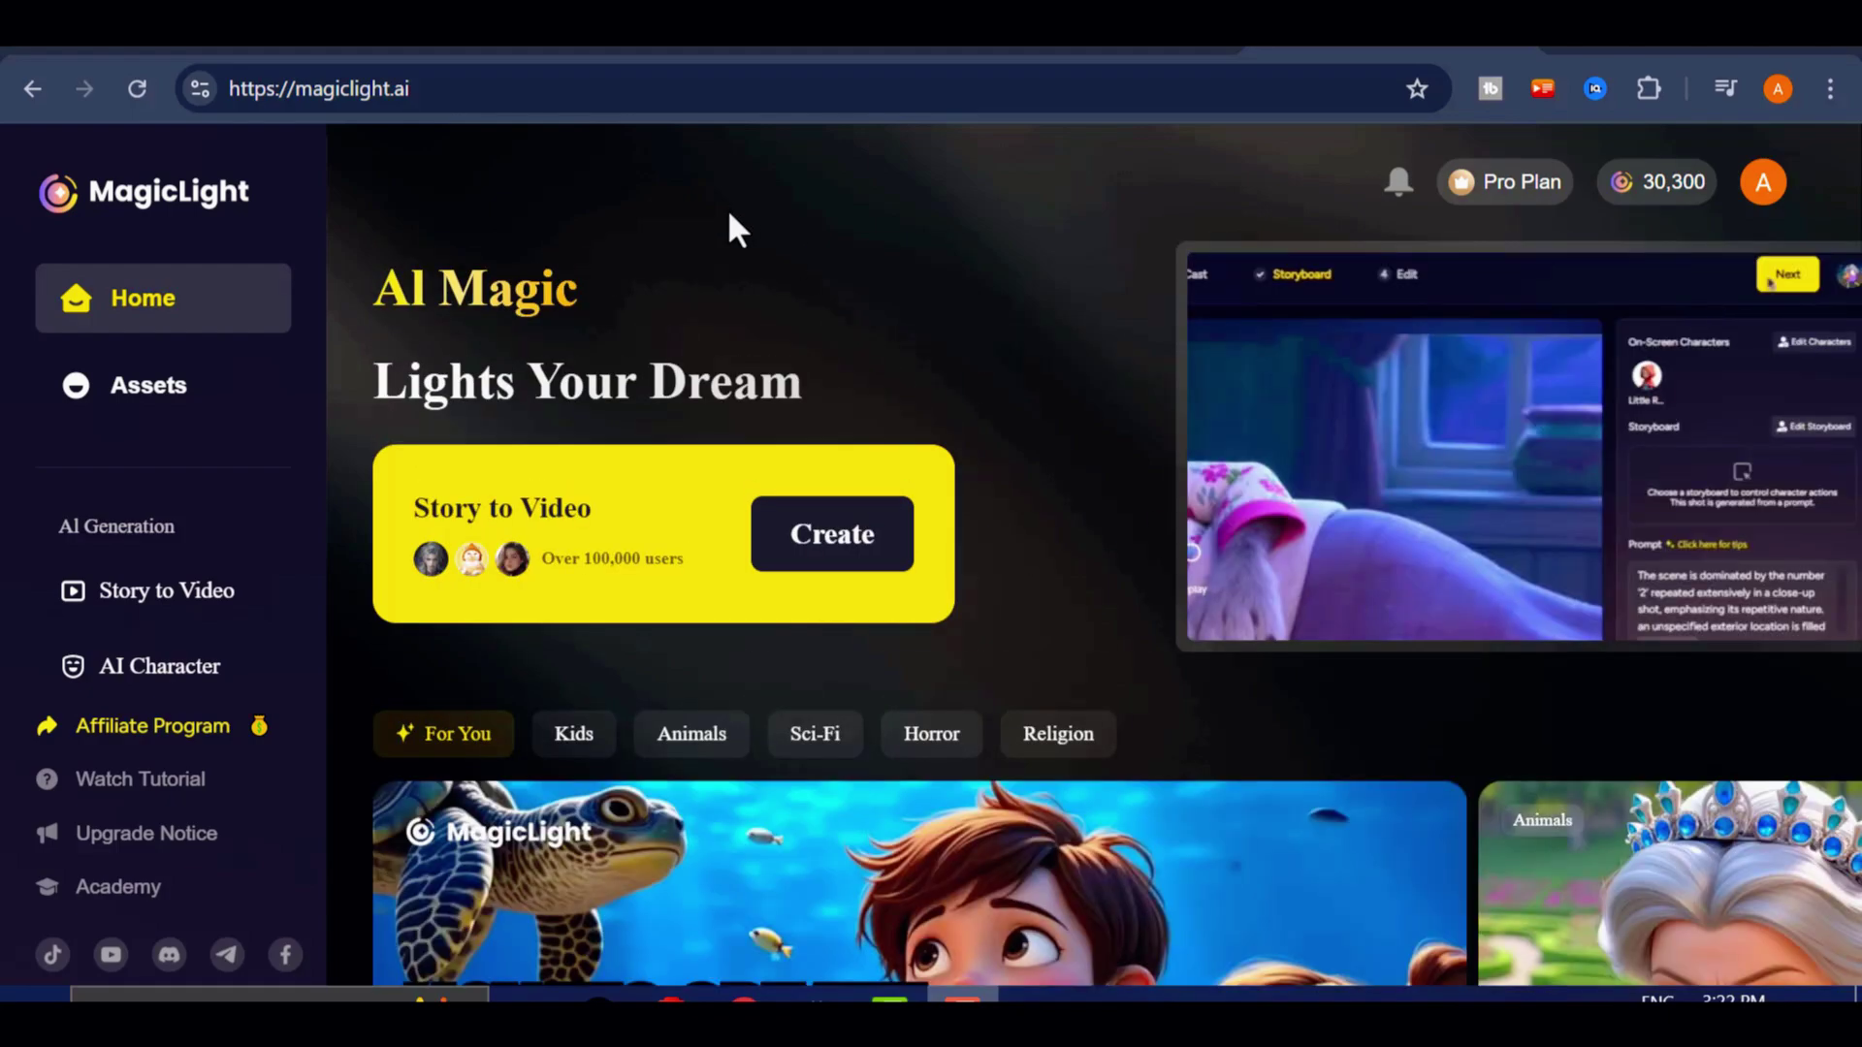
scroll(948, 624, "down", 2)
scroll(1125, 706, "down", 10)
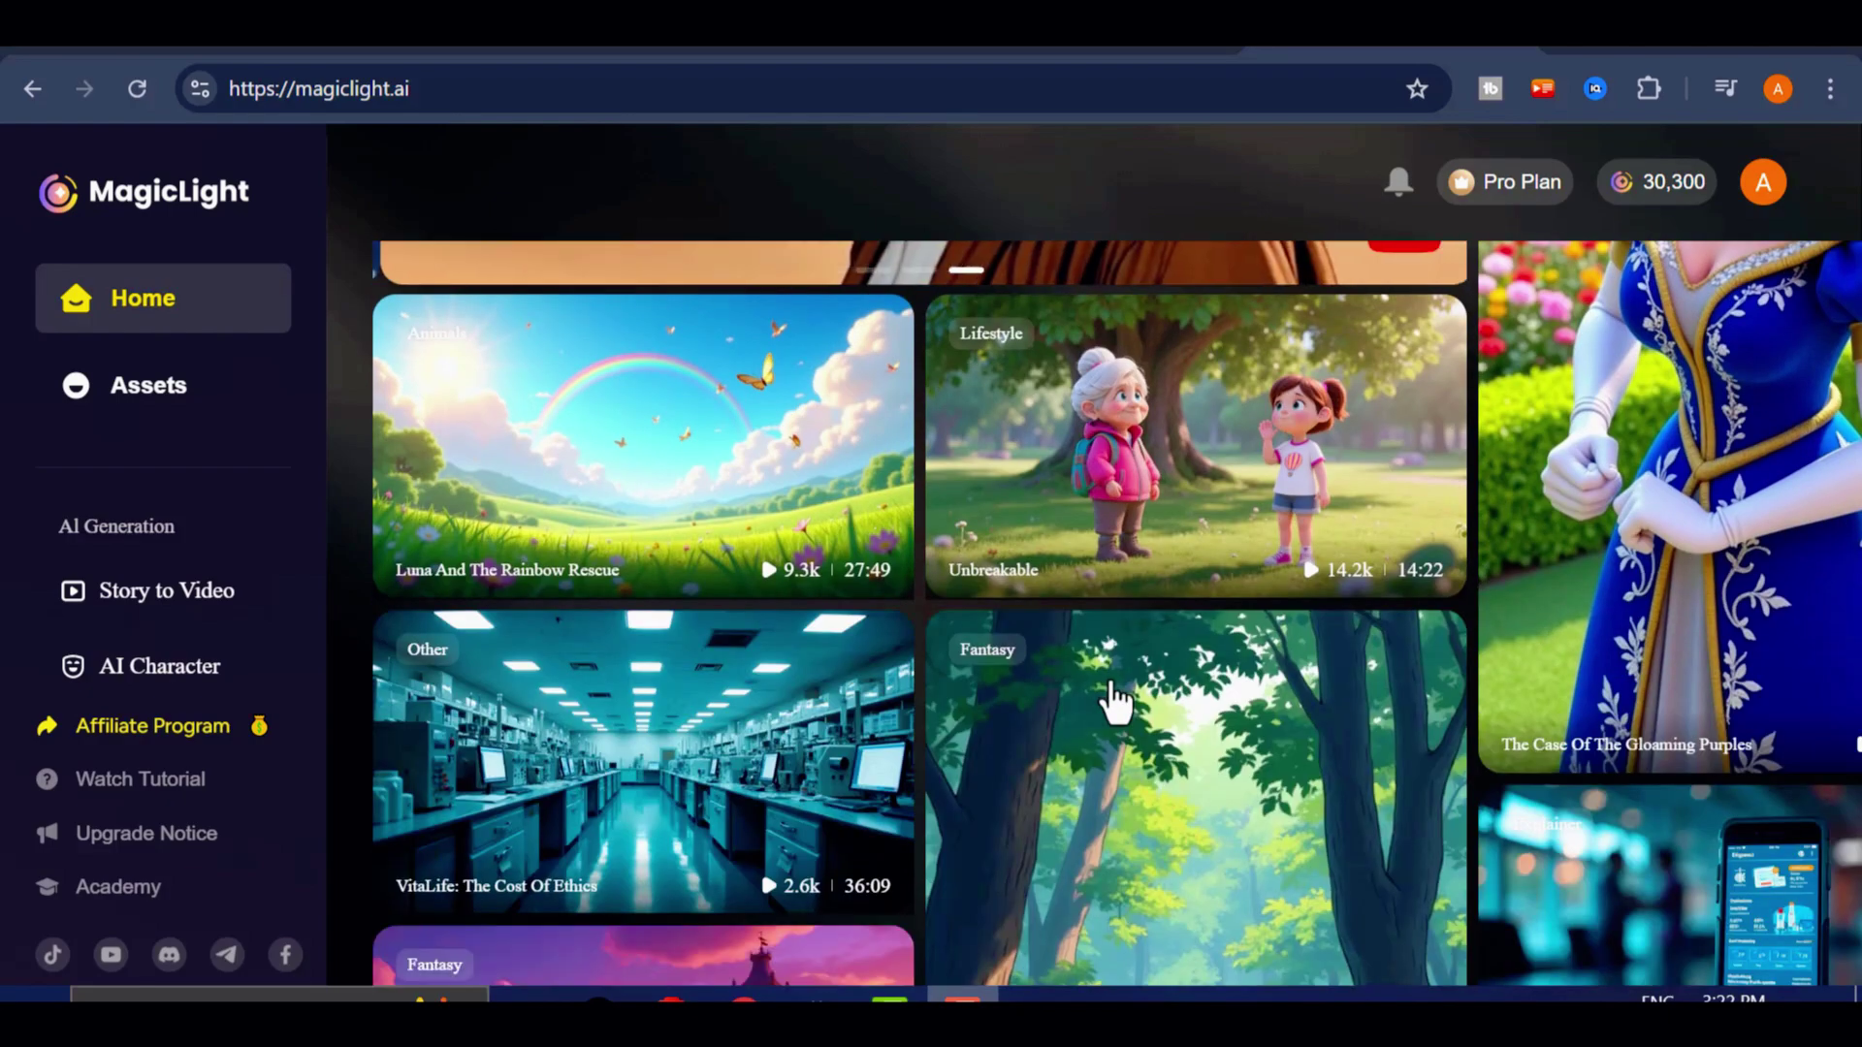
scroll(1115, 701, "up", 8)
scroll(1116, 700, "up", 4)
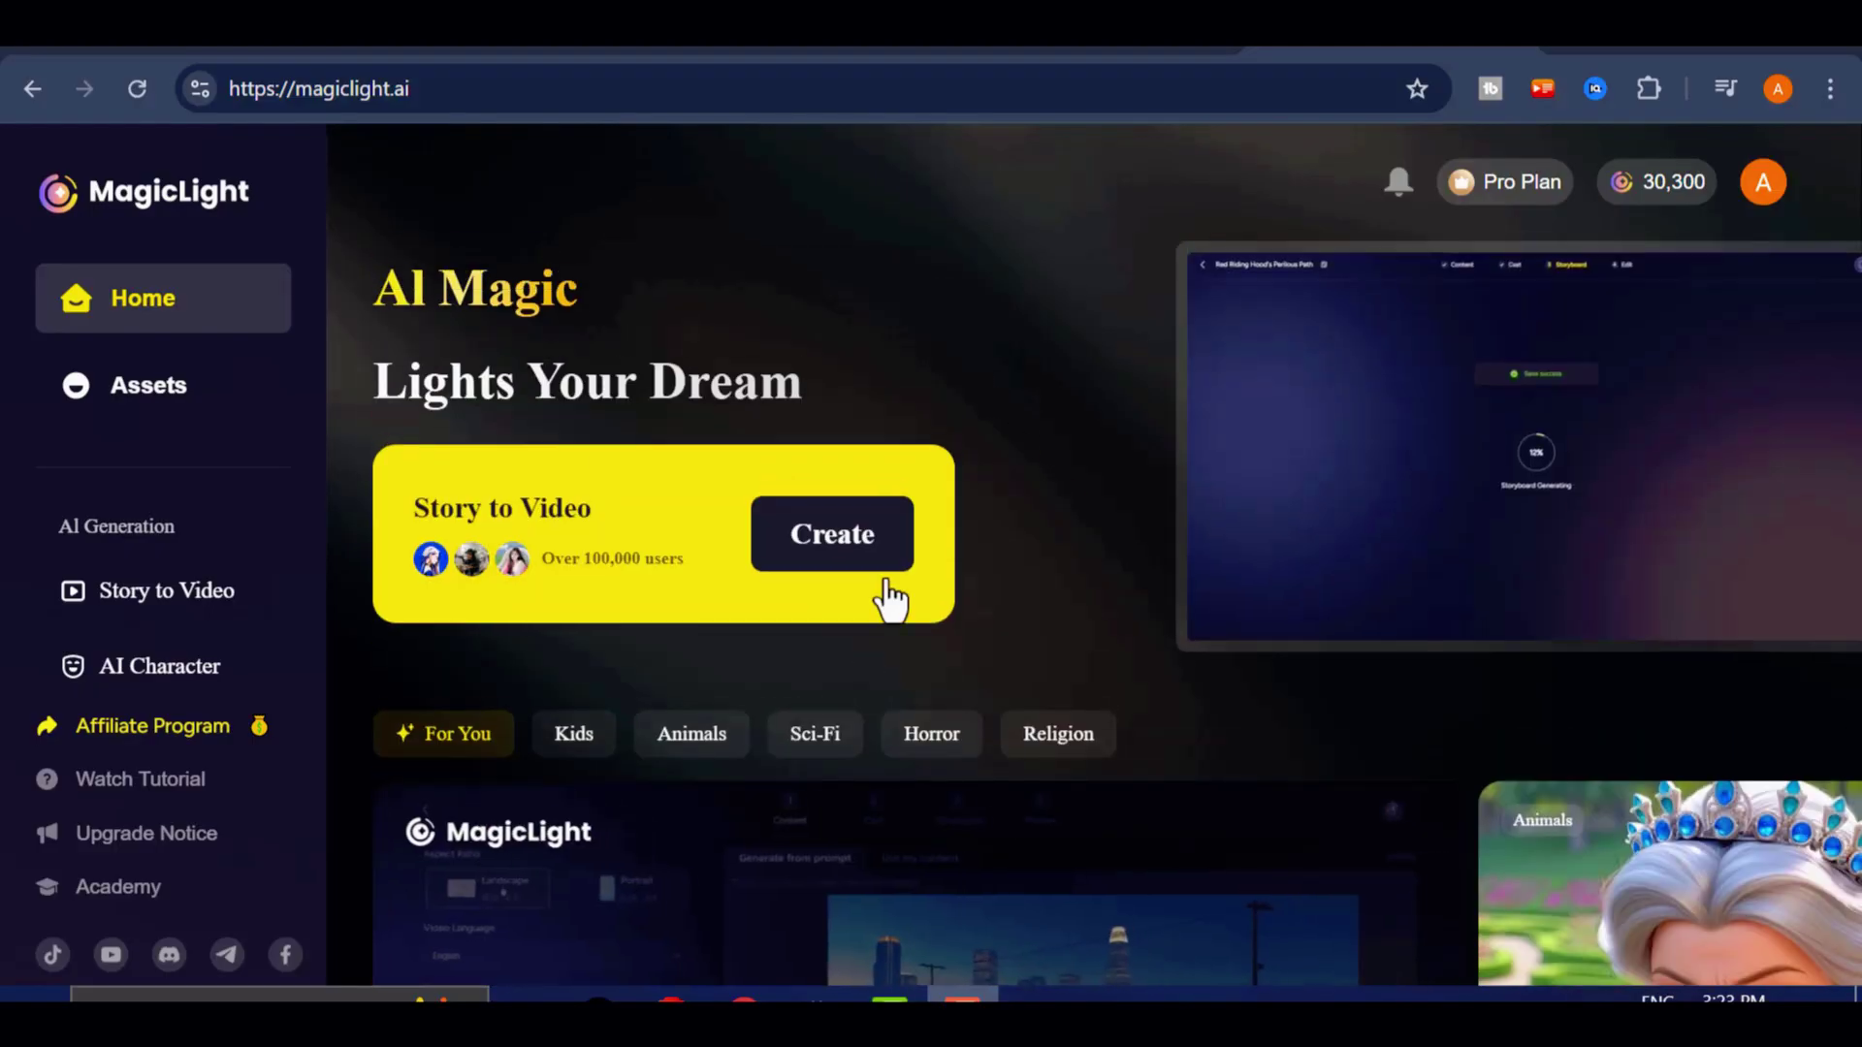
Start a new Story to Video project and compare the Basic Script and Smart Script tabs.
left_click(840, 549)
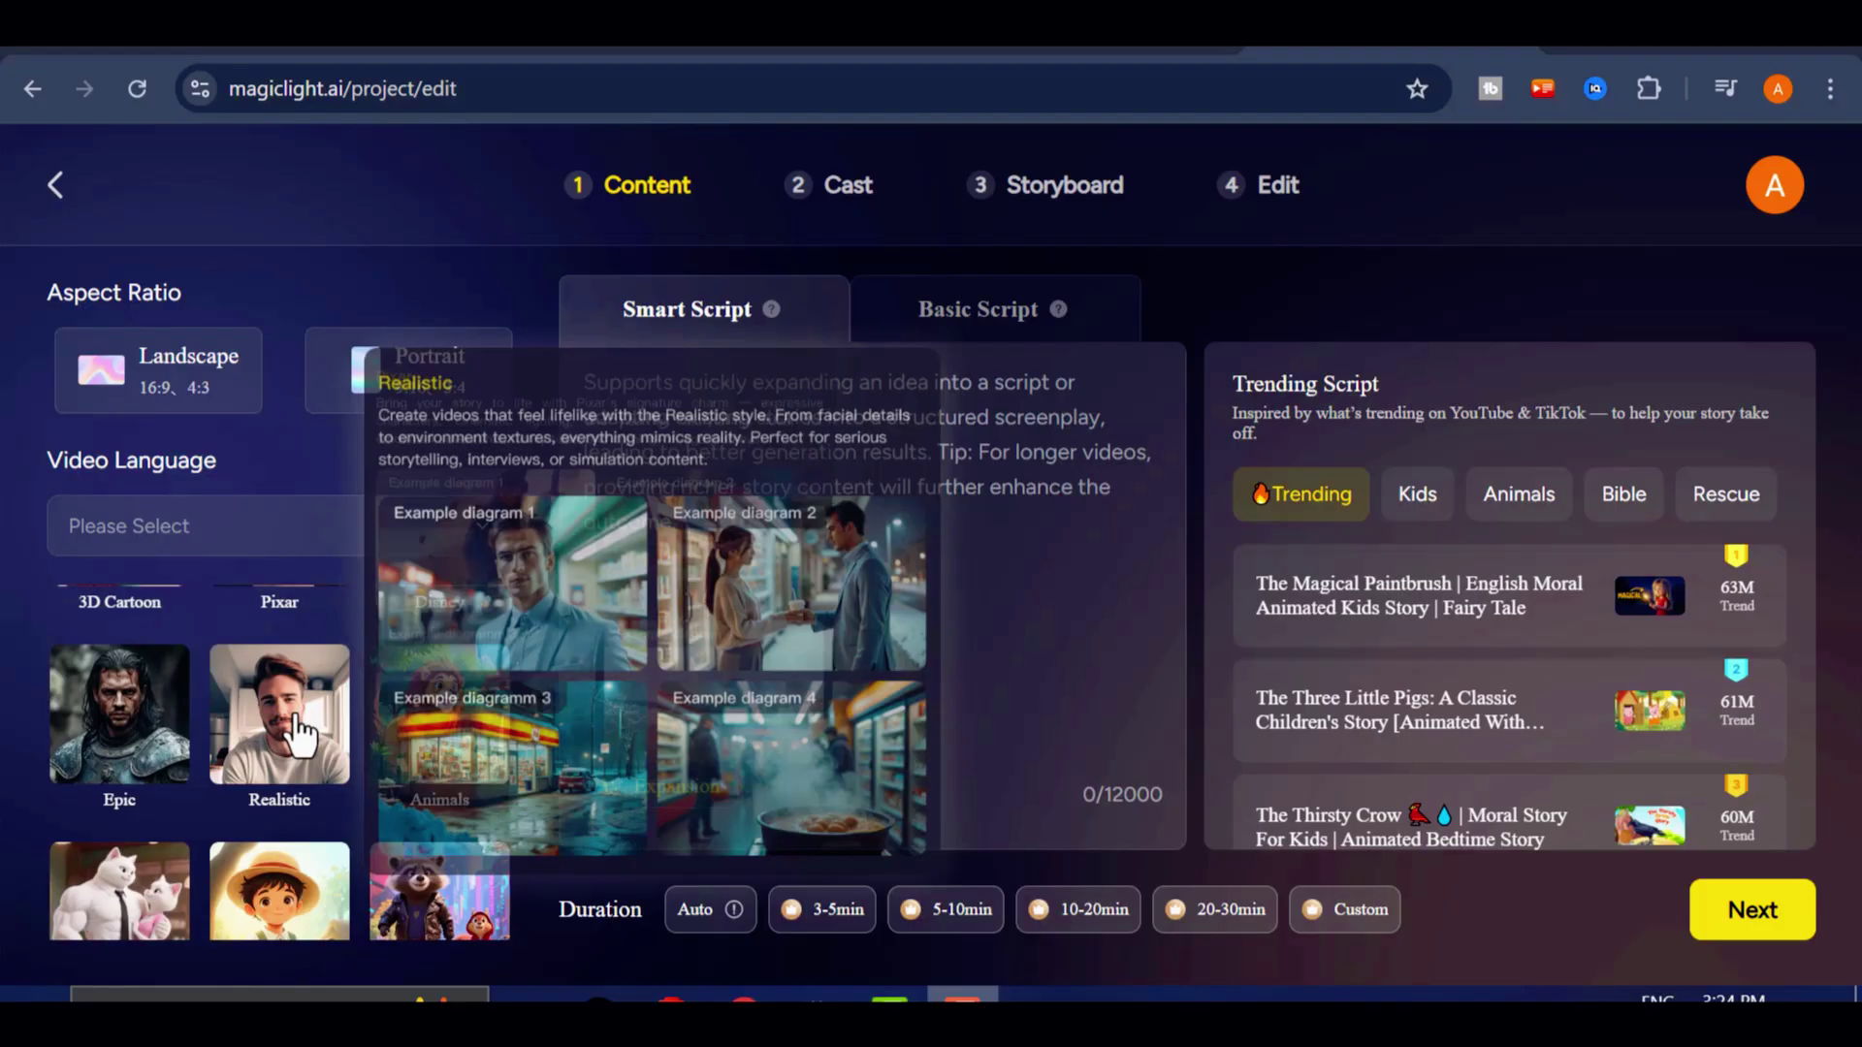
left_click(1096, 485)
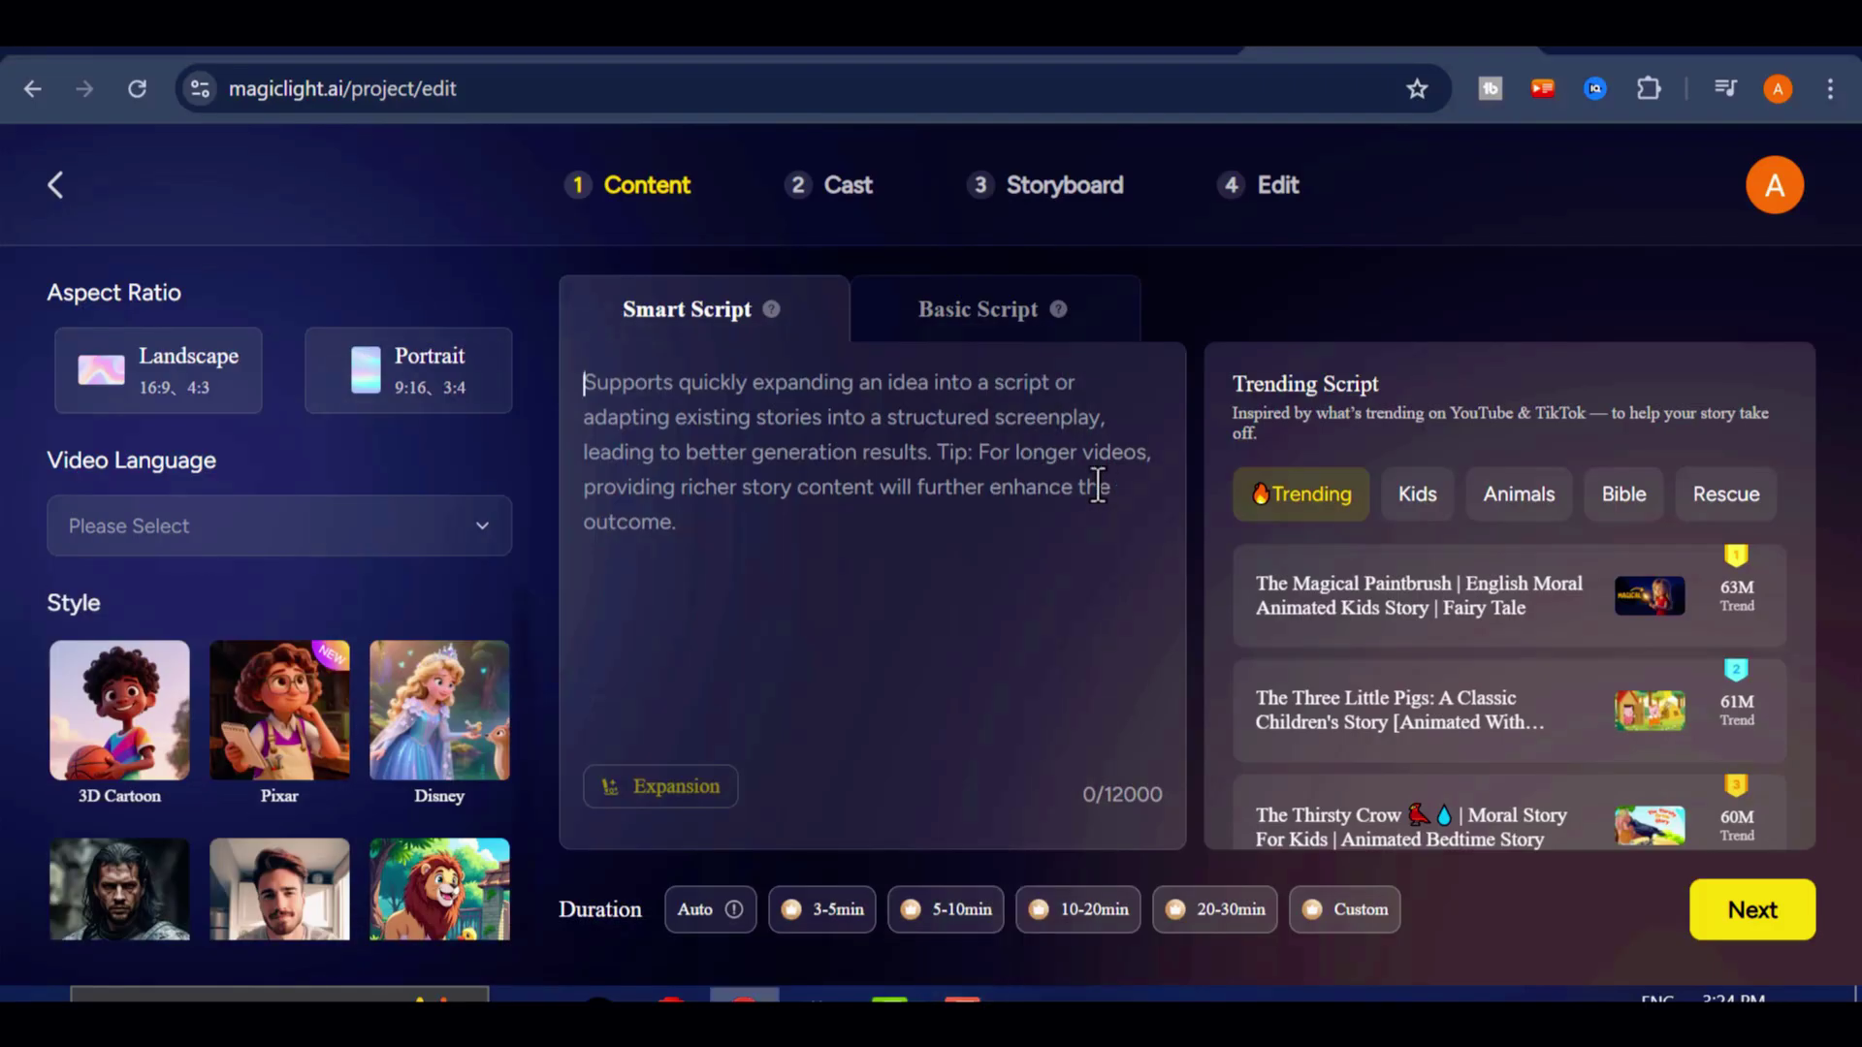
left_click(981, 335)
left_click(692, 333)
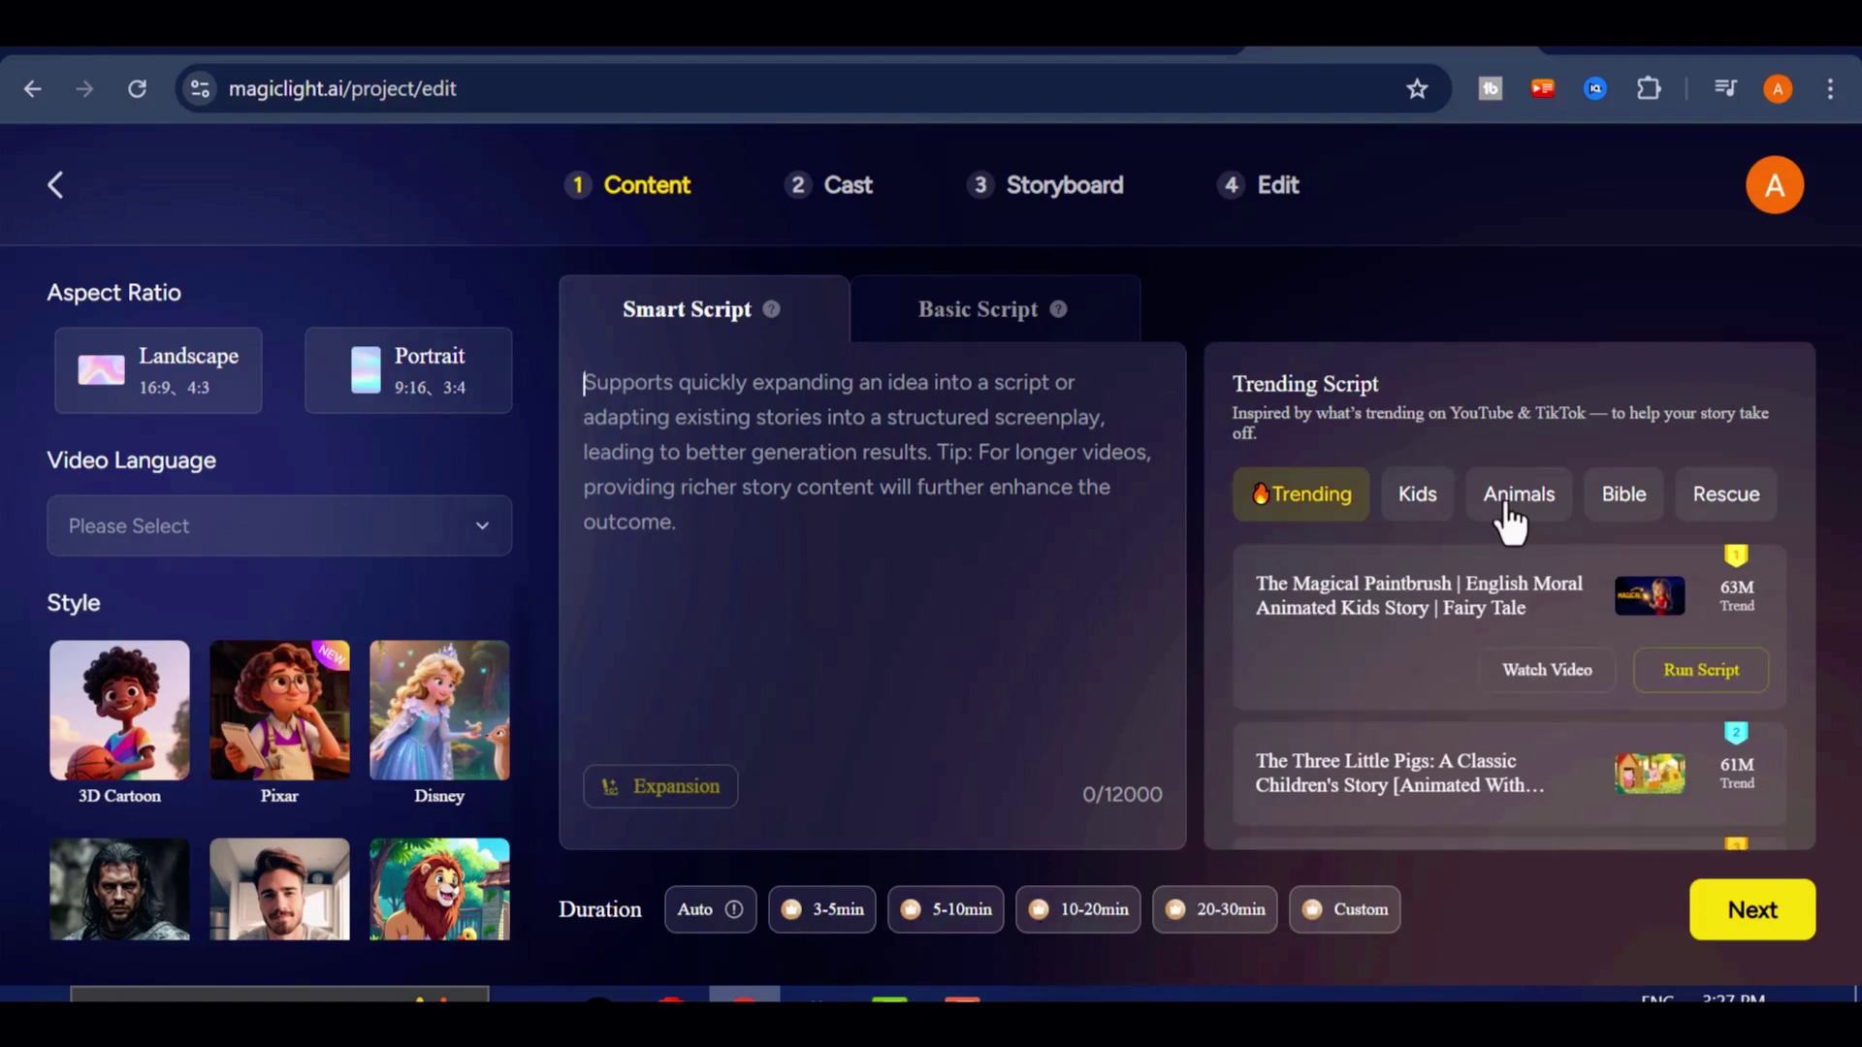
Place the cursor at the start of the empty Smart Script box.
mouse_move(1341, 691)
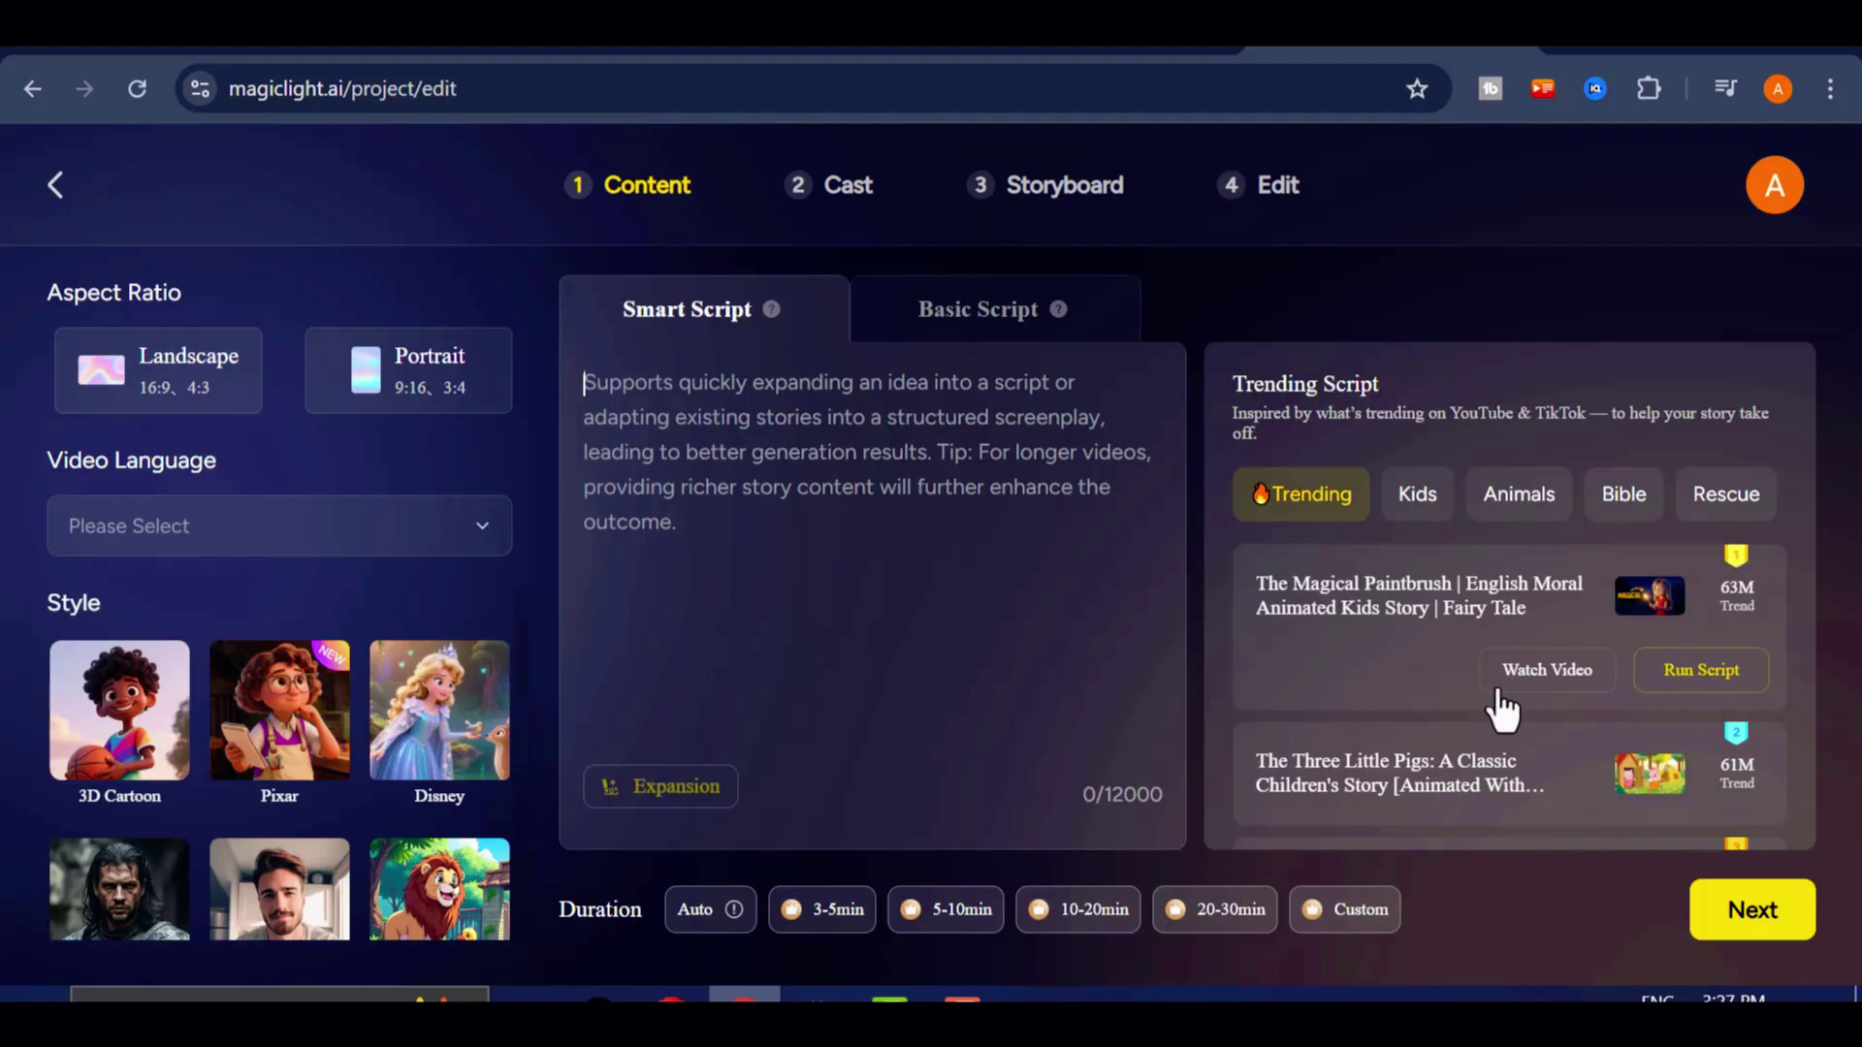
scroll(1500, 711, "down", 2)
scroll(1474, 718, "up", 2)
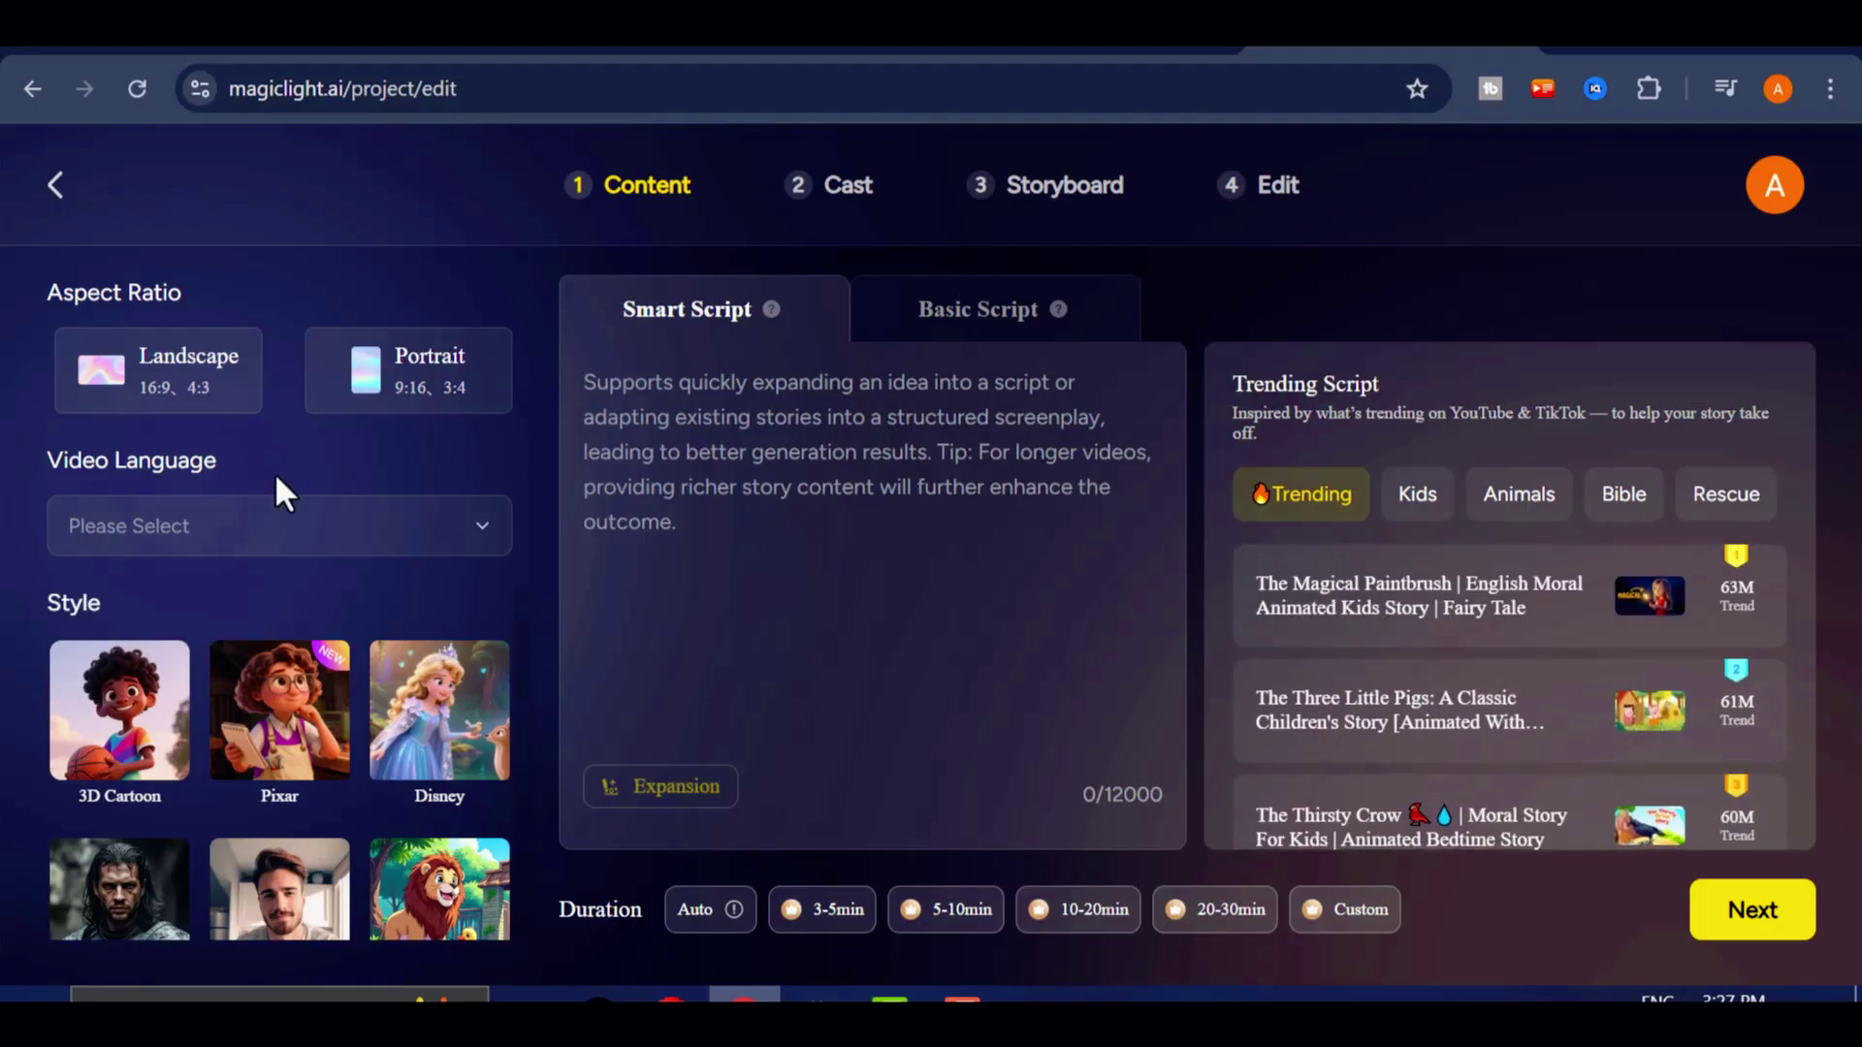
left_click(1009, 589)
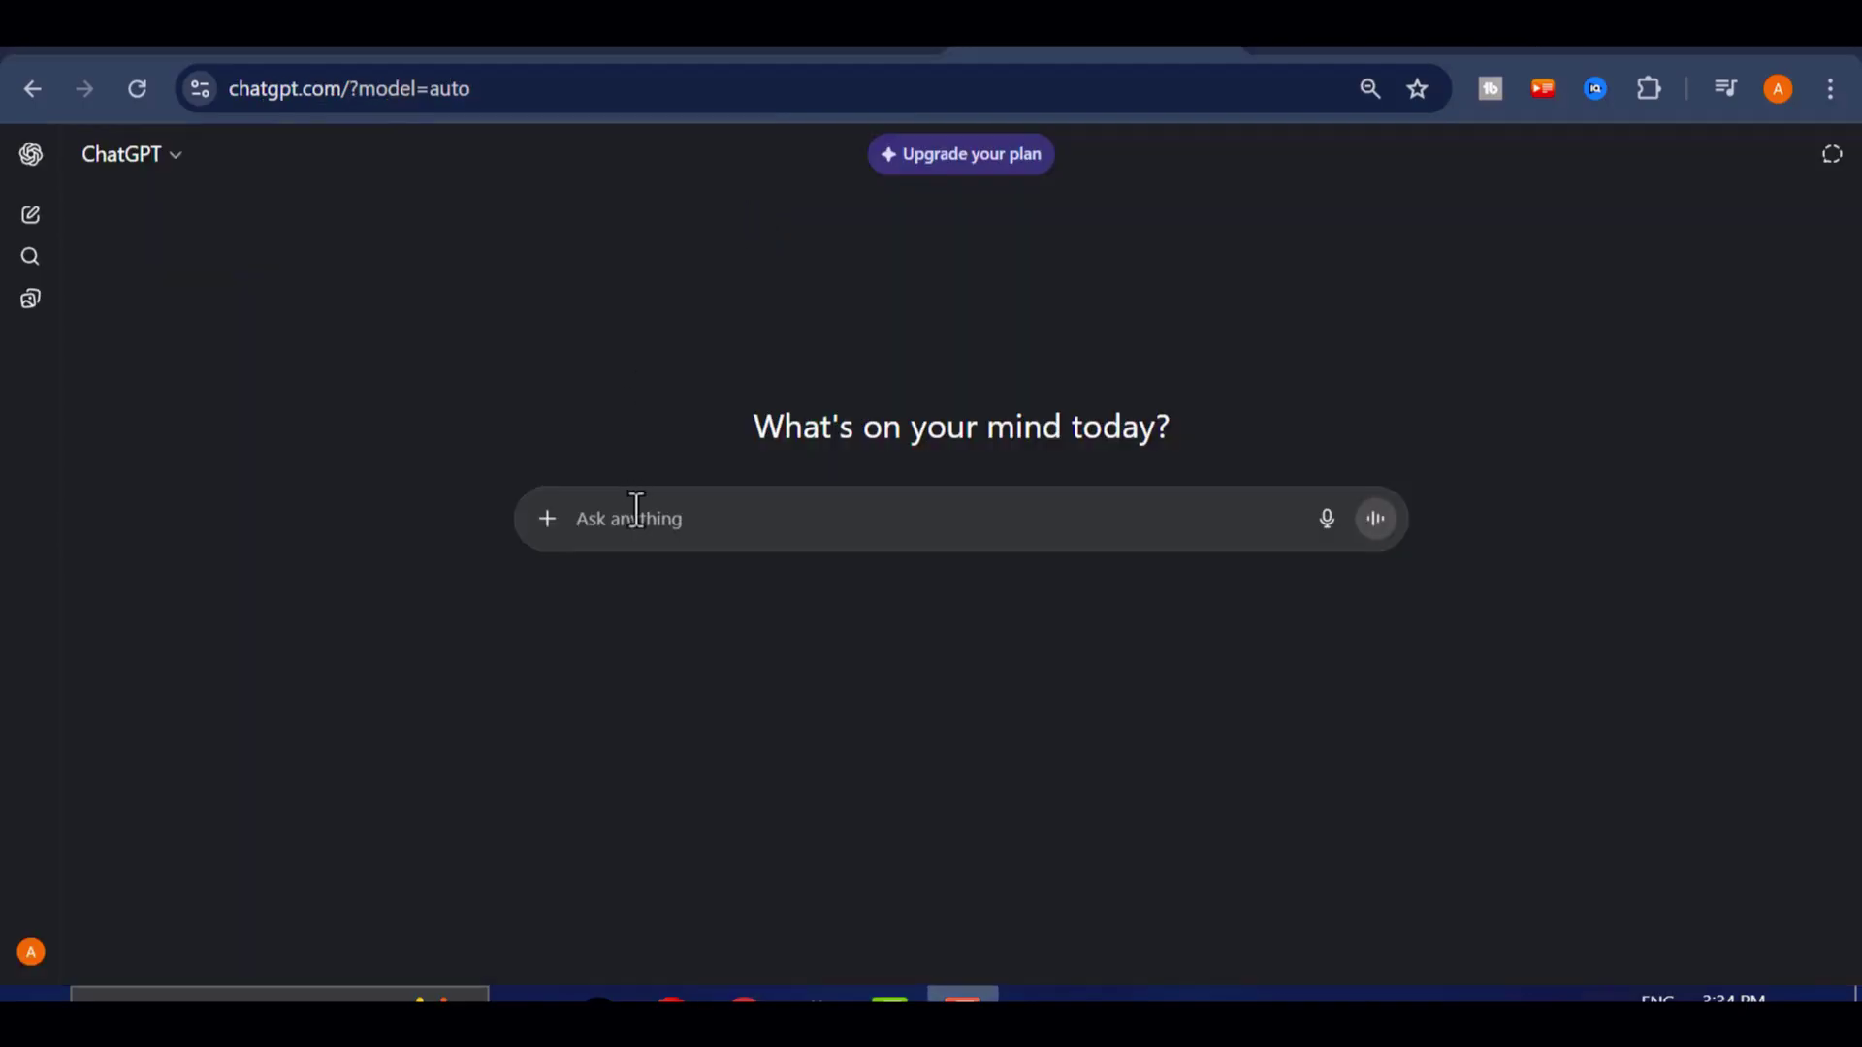
In ChatGPT, paste the children's story prompt, change it to a 2-minute story, and send it.
right_click(706, 515)
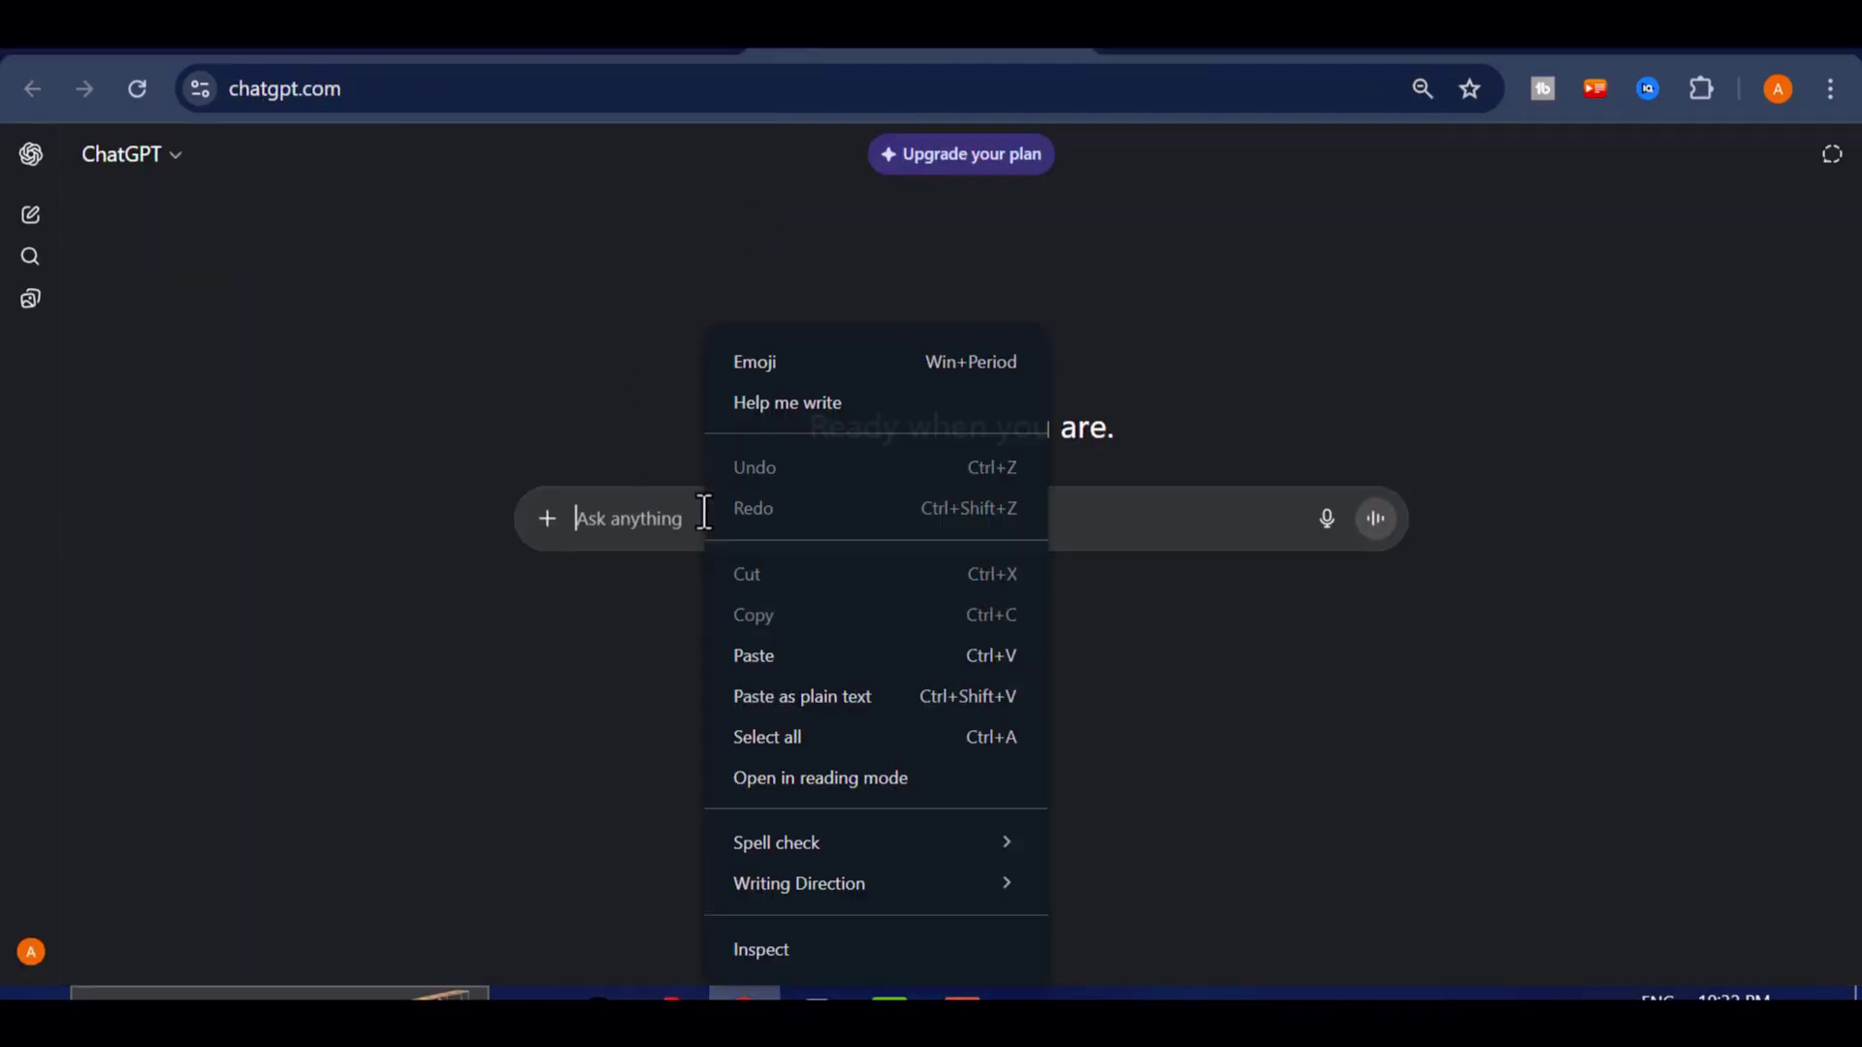
left_click(776, 653)
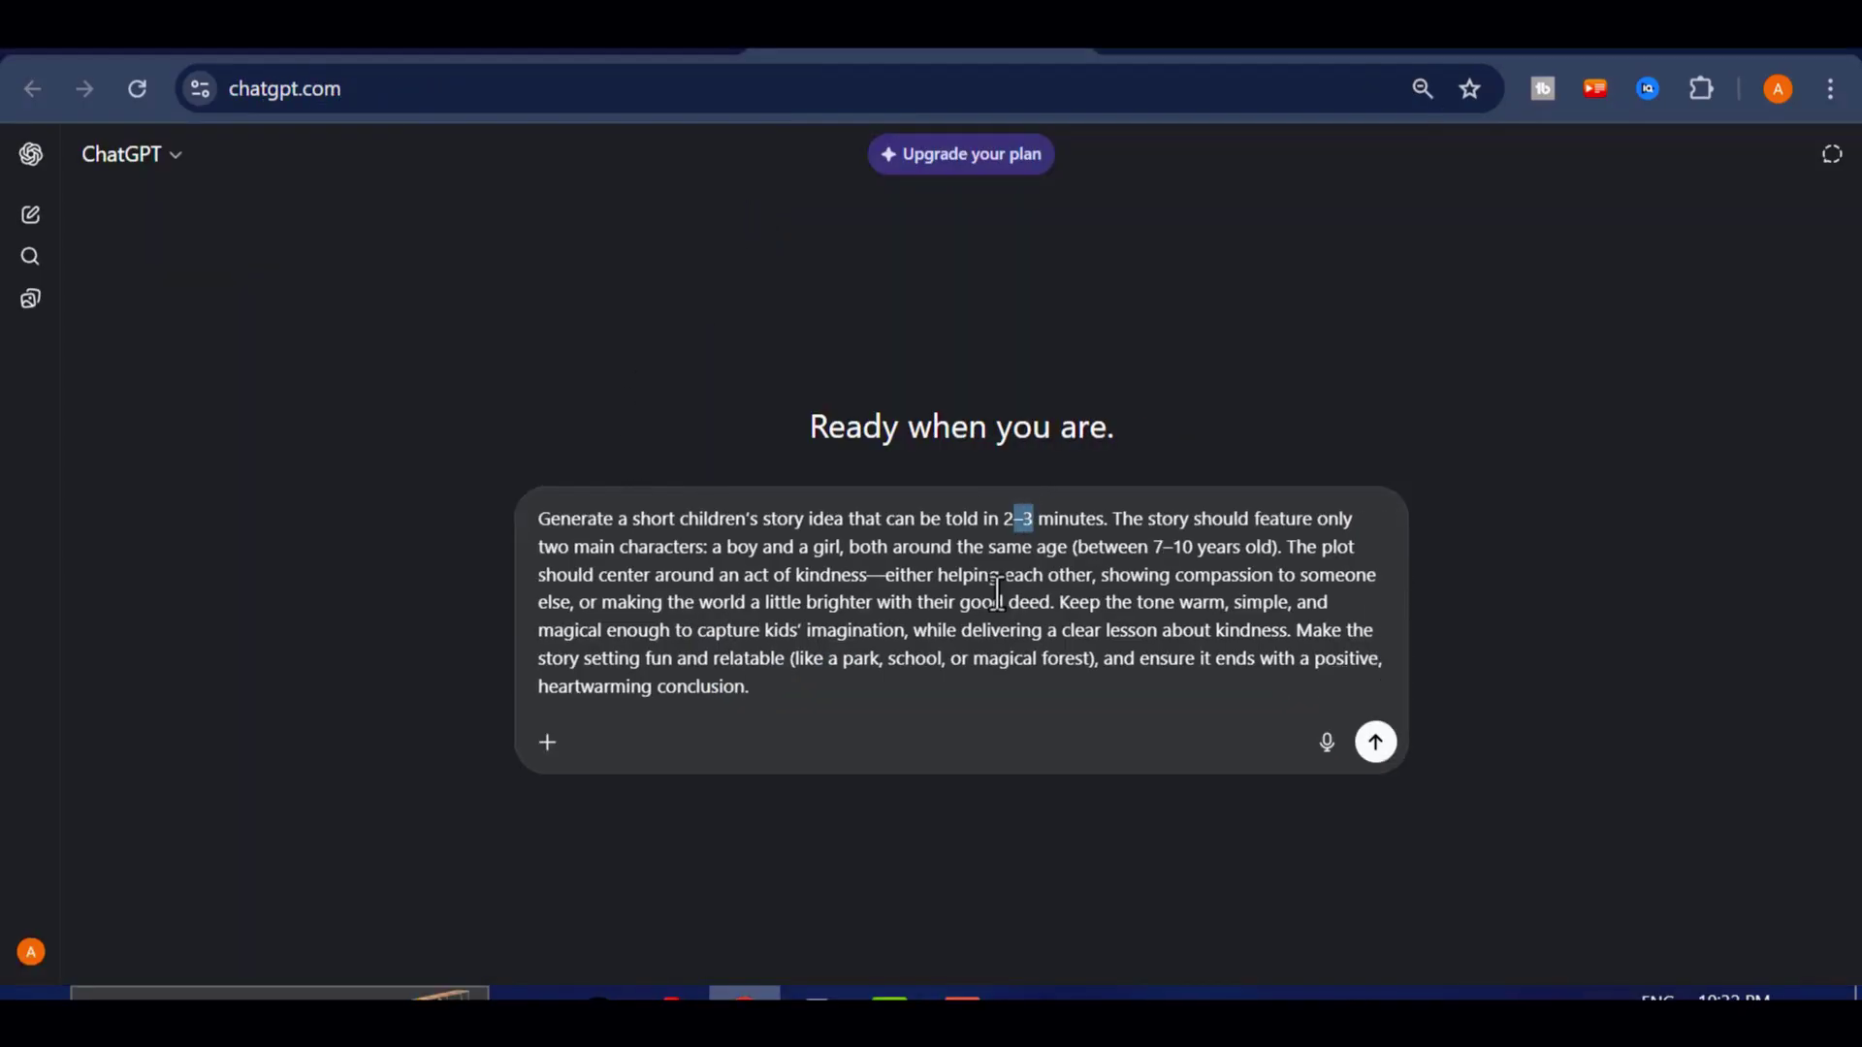
key("BackSpace")
left_click(1376, 743)
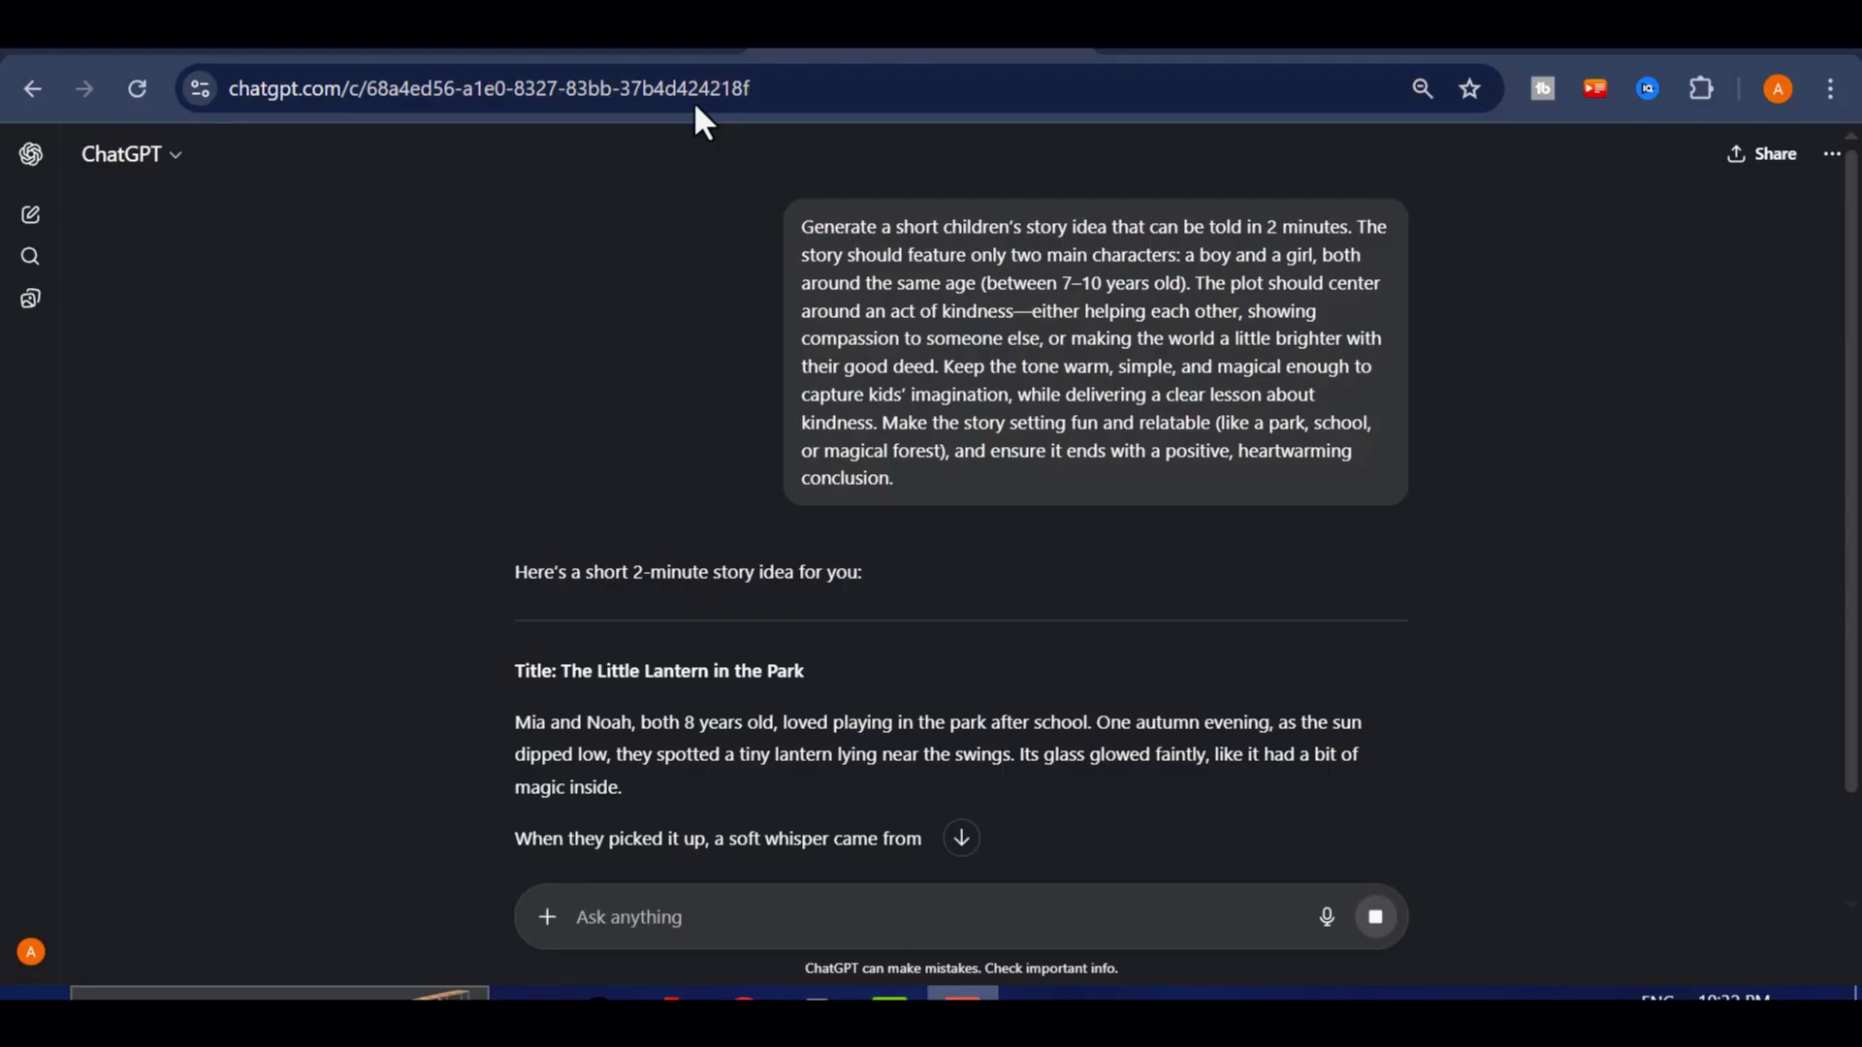
Select and copy the full story 'The Little Lantern in the Park' from the reply.
scroll(838, 549, "down", 2)
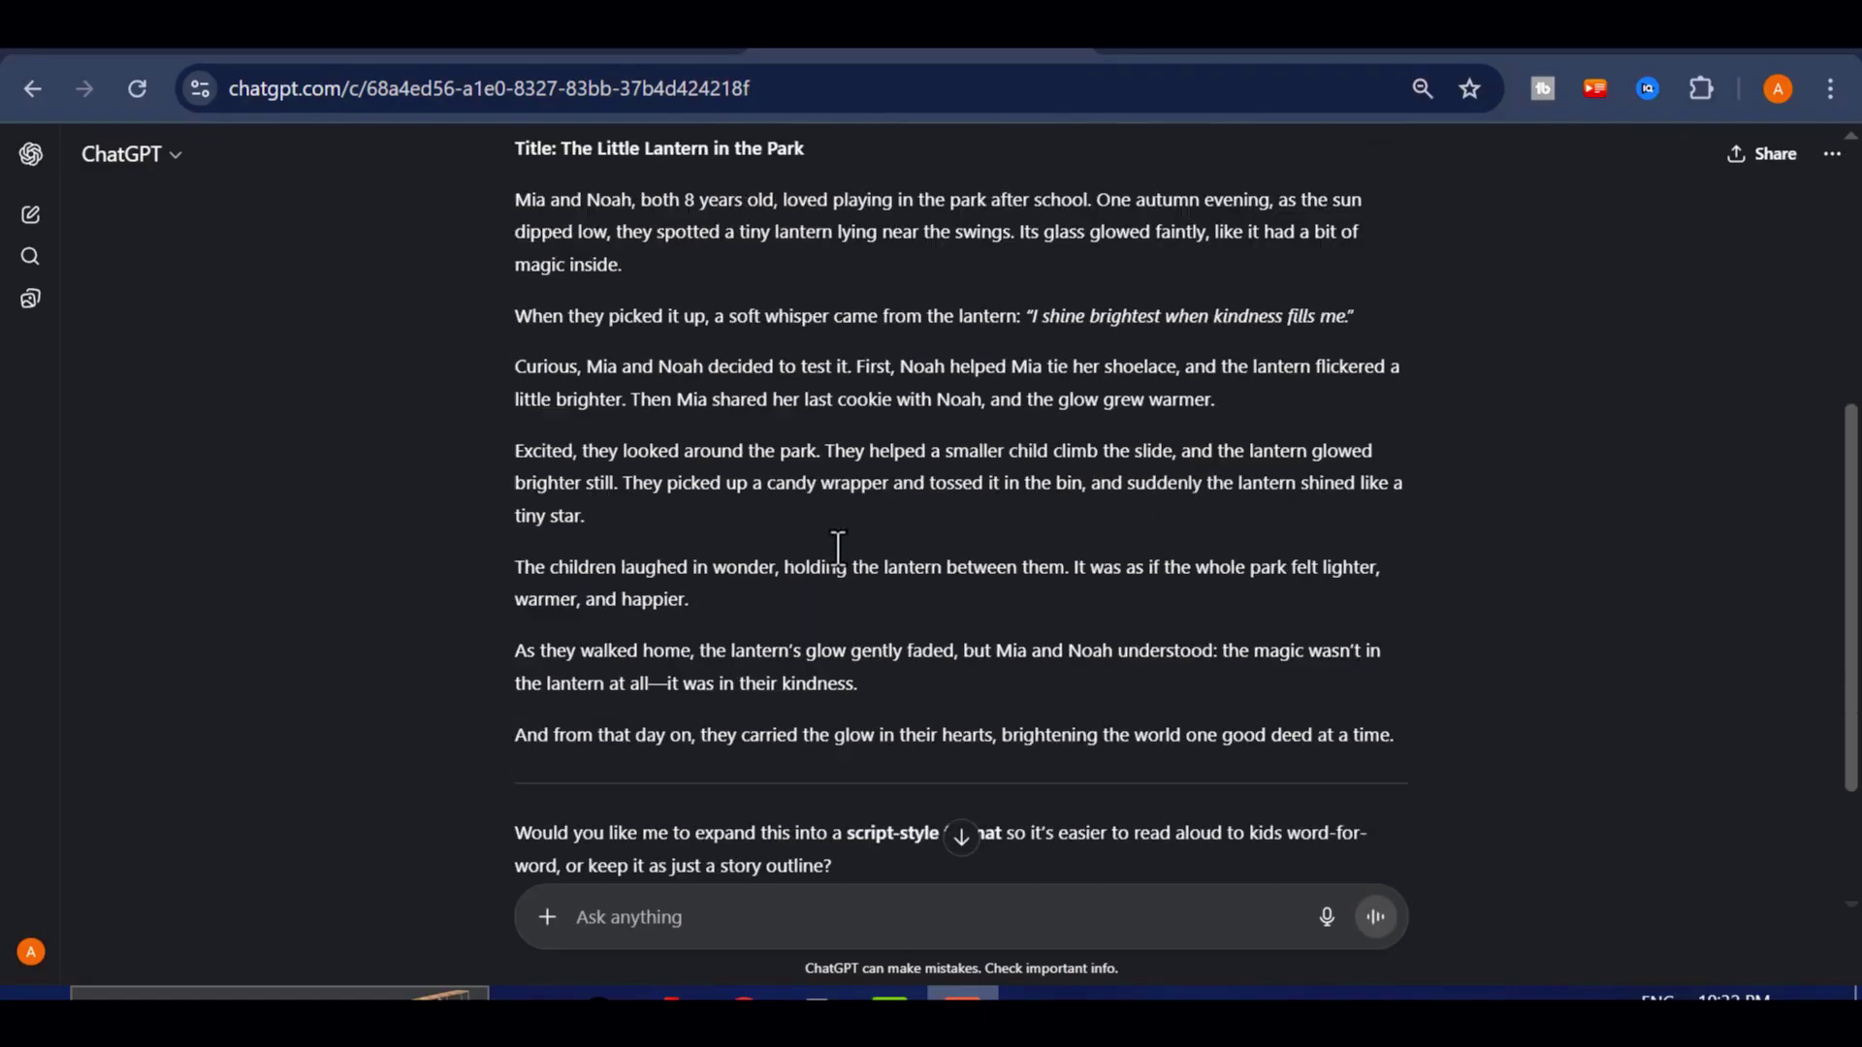
scroll(838, 548, "down", 2)
scroll(654, 558, "up", 4)
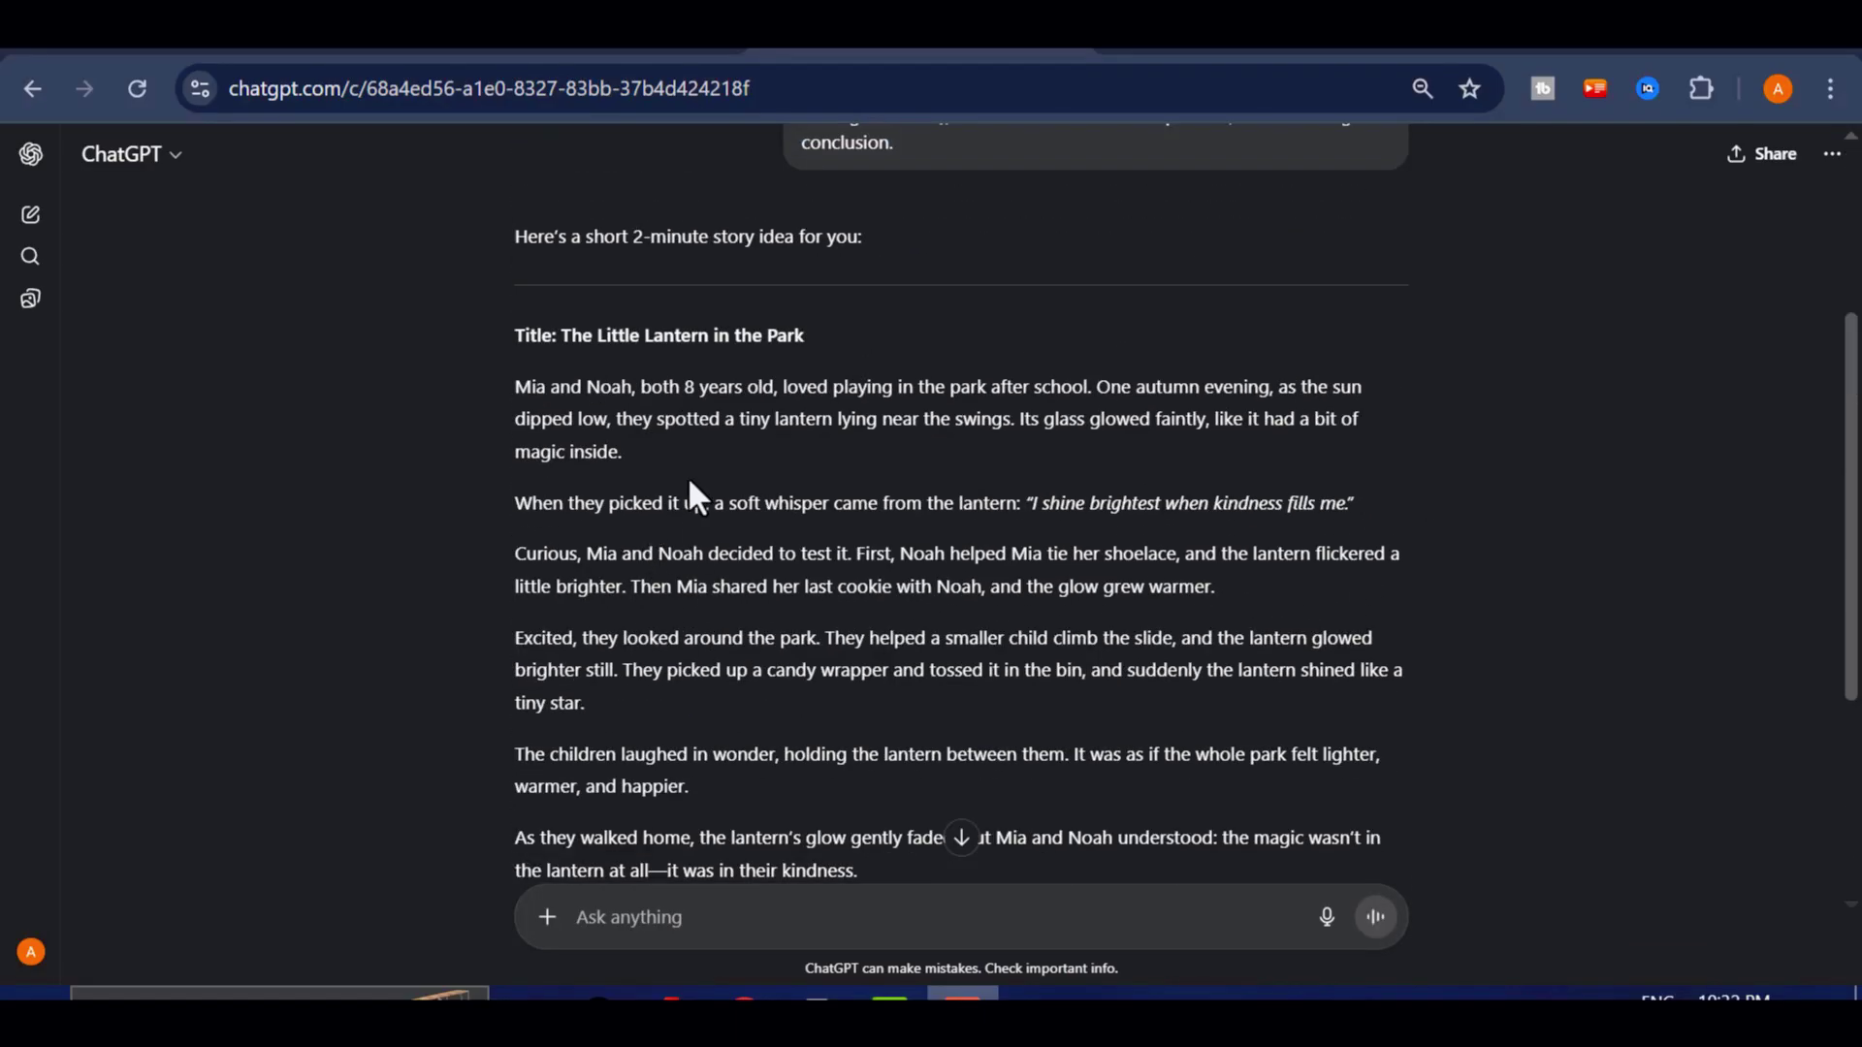
scroll(1018, 474, "down", 2)
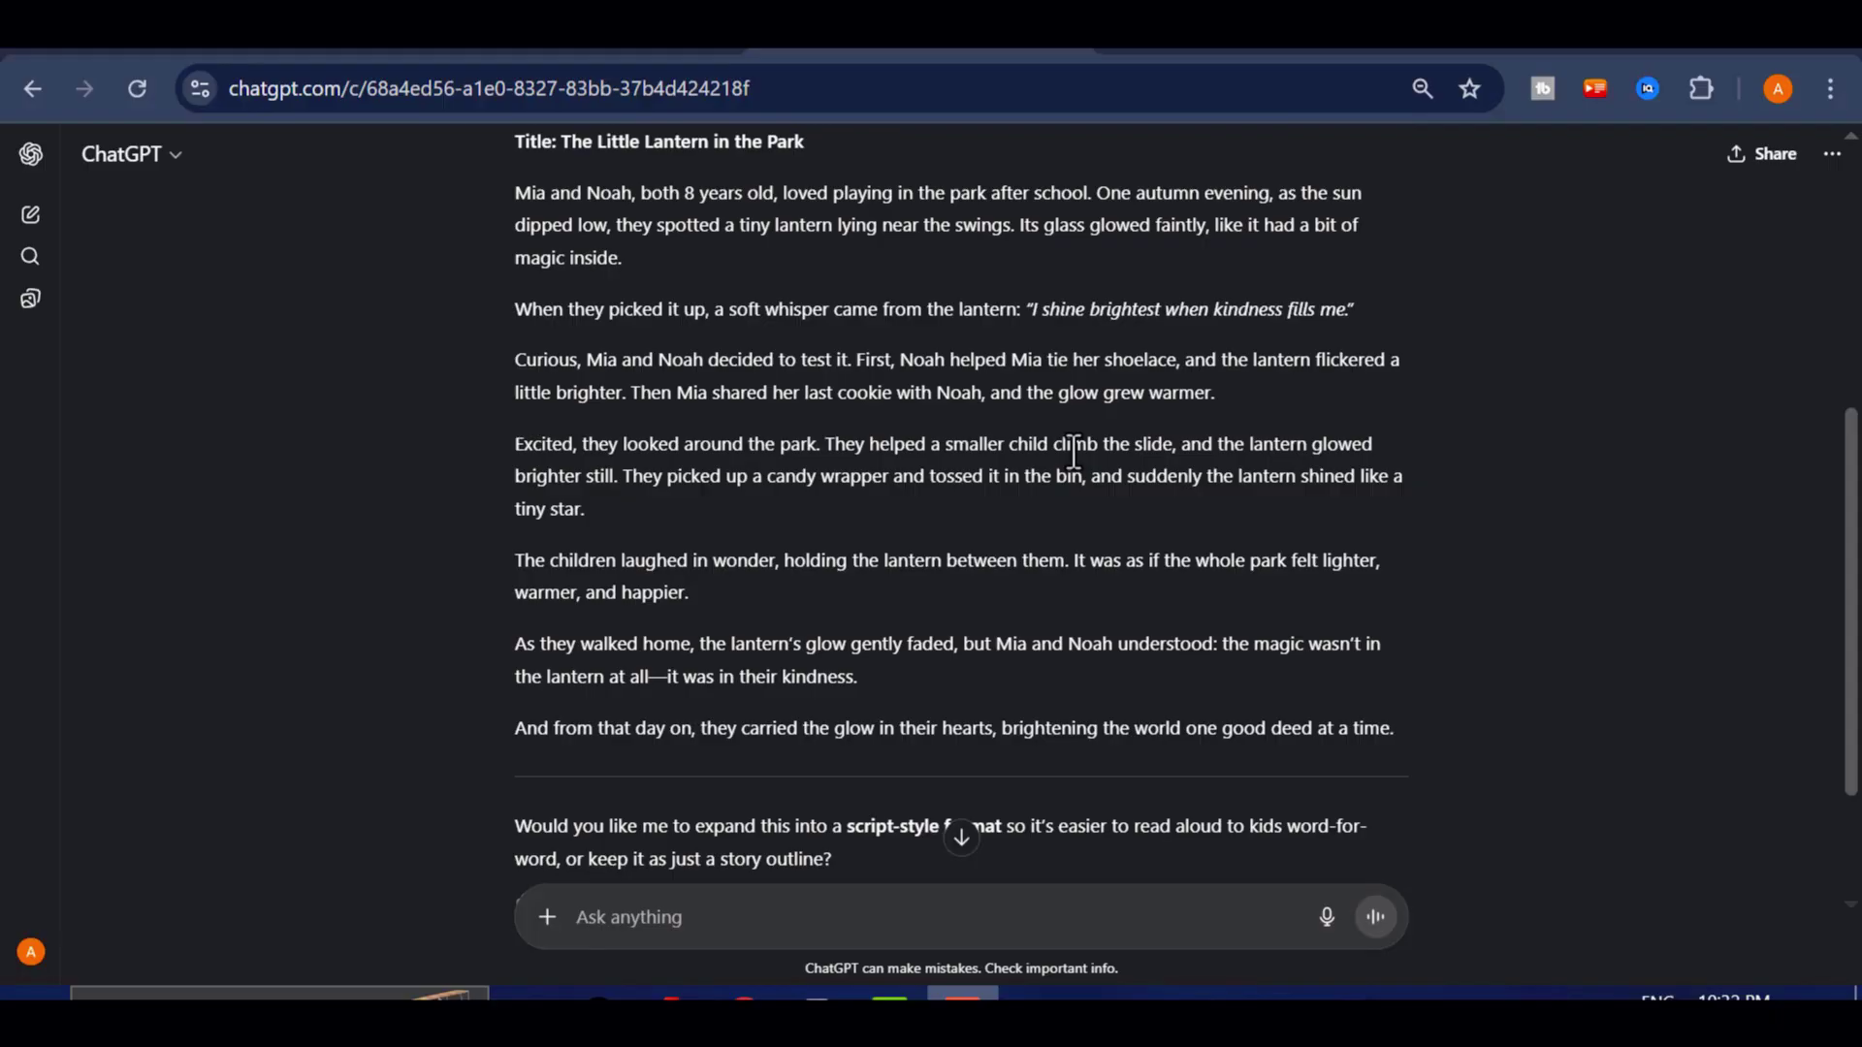
scroll(598, 458, "up", 2)
left_click_drag(513, 389, 1411, 723)
key("ctrl+c")
scroll(1009, 631, "down", 2)
scroll(987, 663, "up", 4)
scroll(985, 669, "down", 4)
right_click(844, 500)
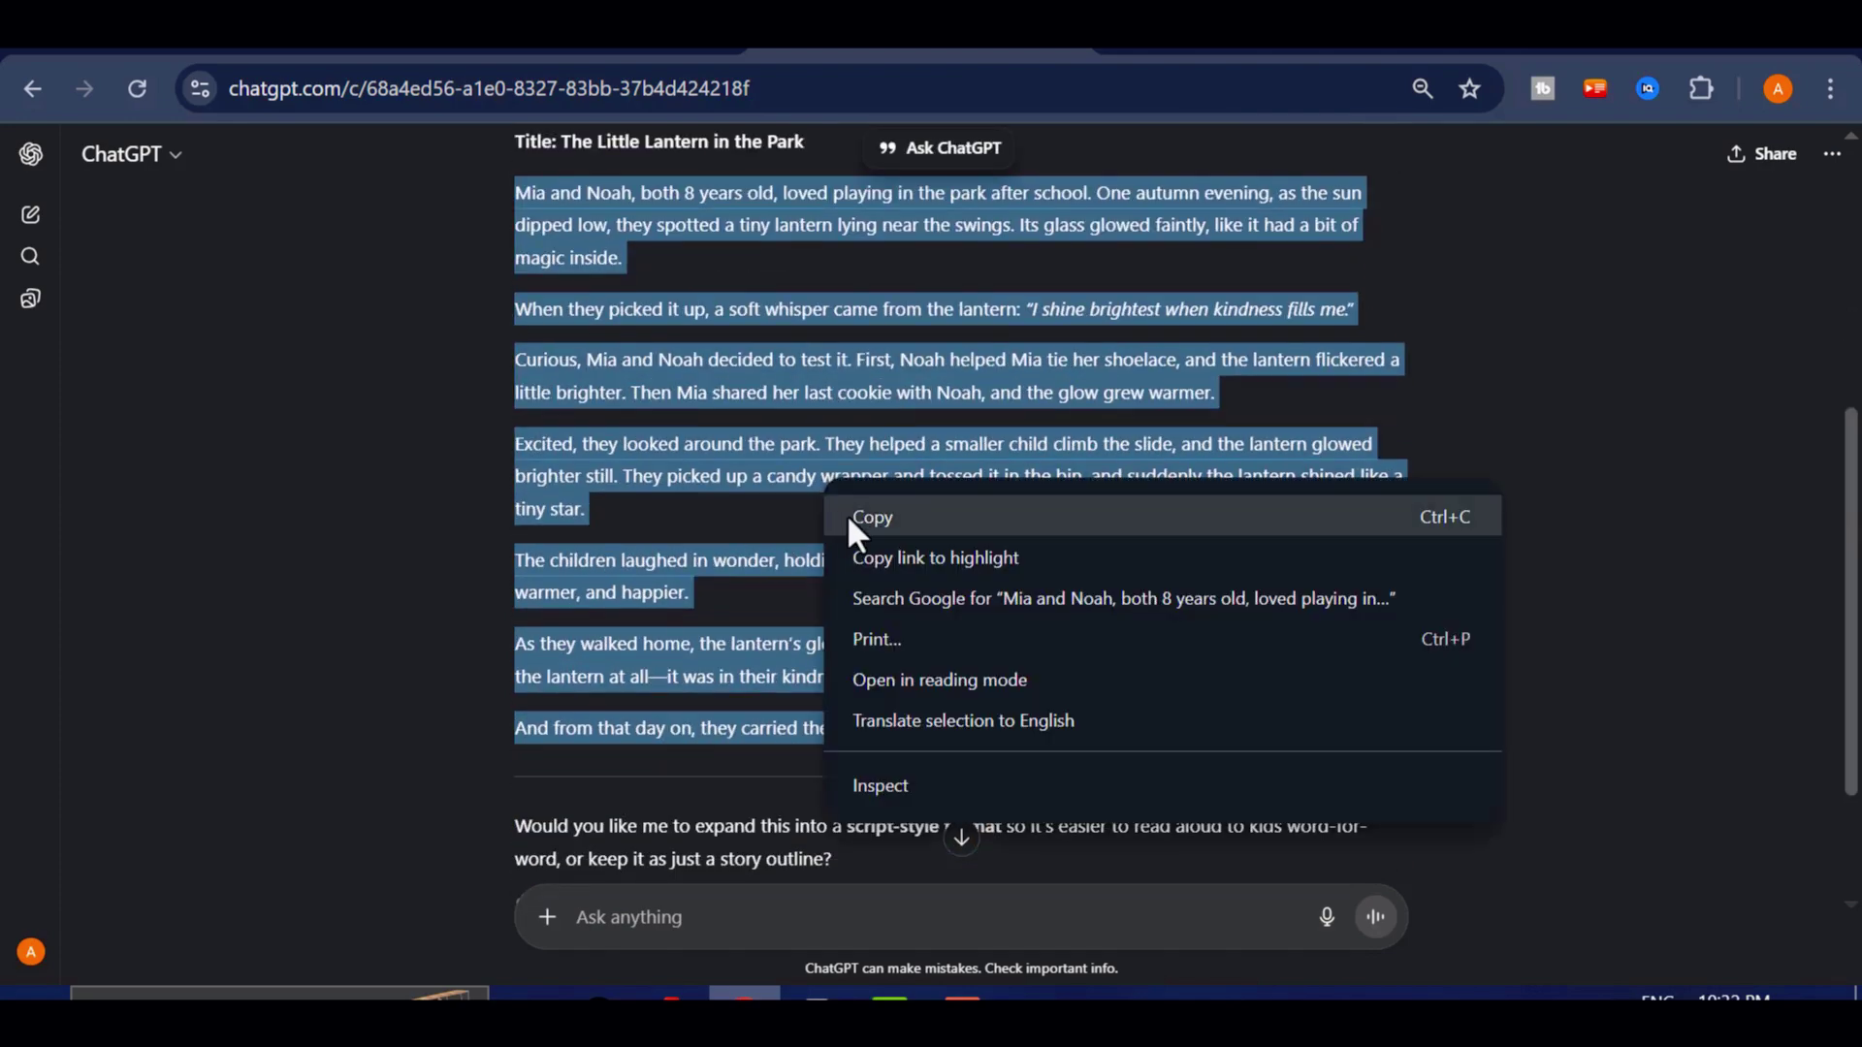
left_click(878, 514)
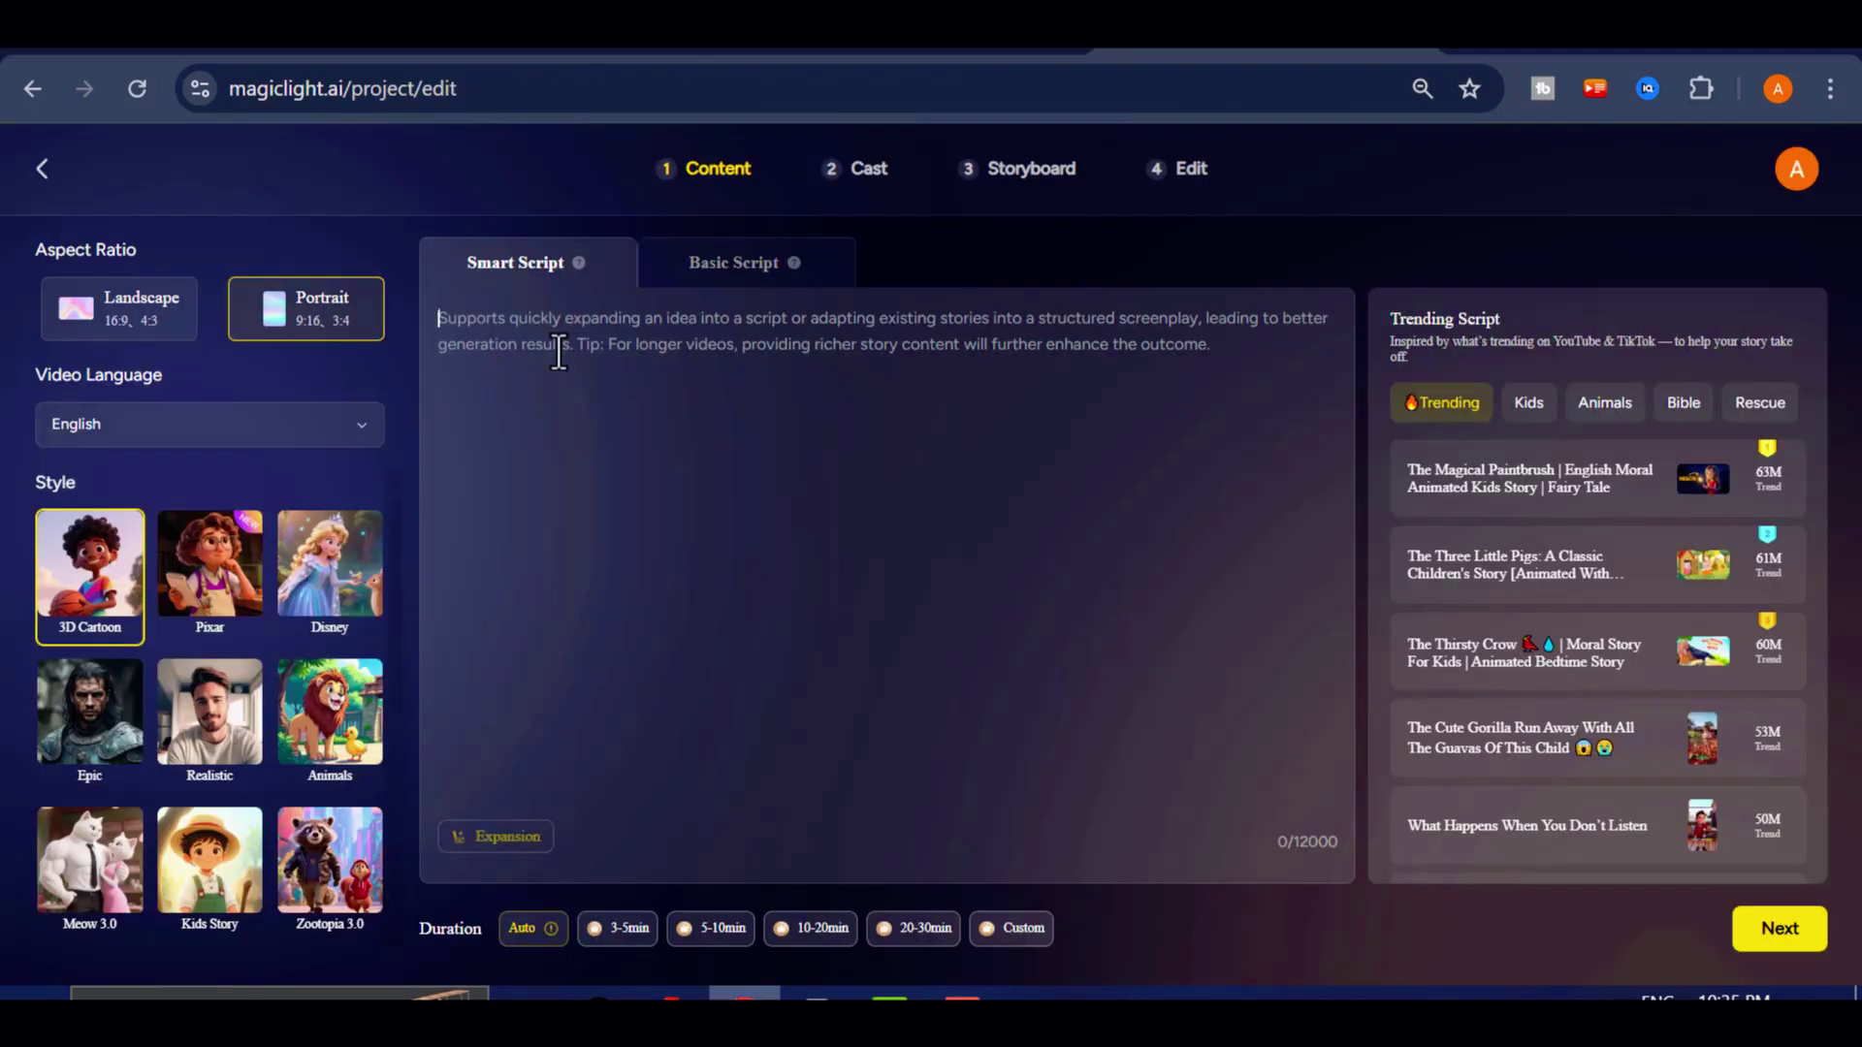
Paste the lantern story into the Smart Script and set the aspect ratio to Landscape 16:9.
right_click(557, 349)
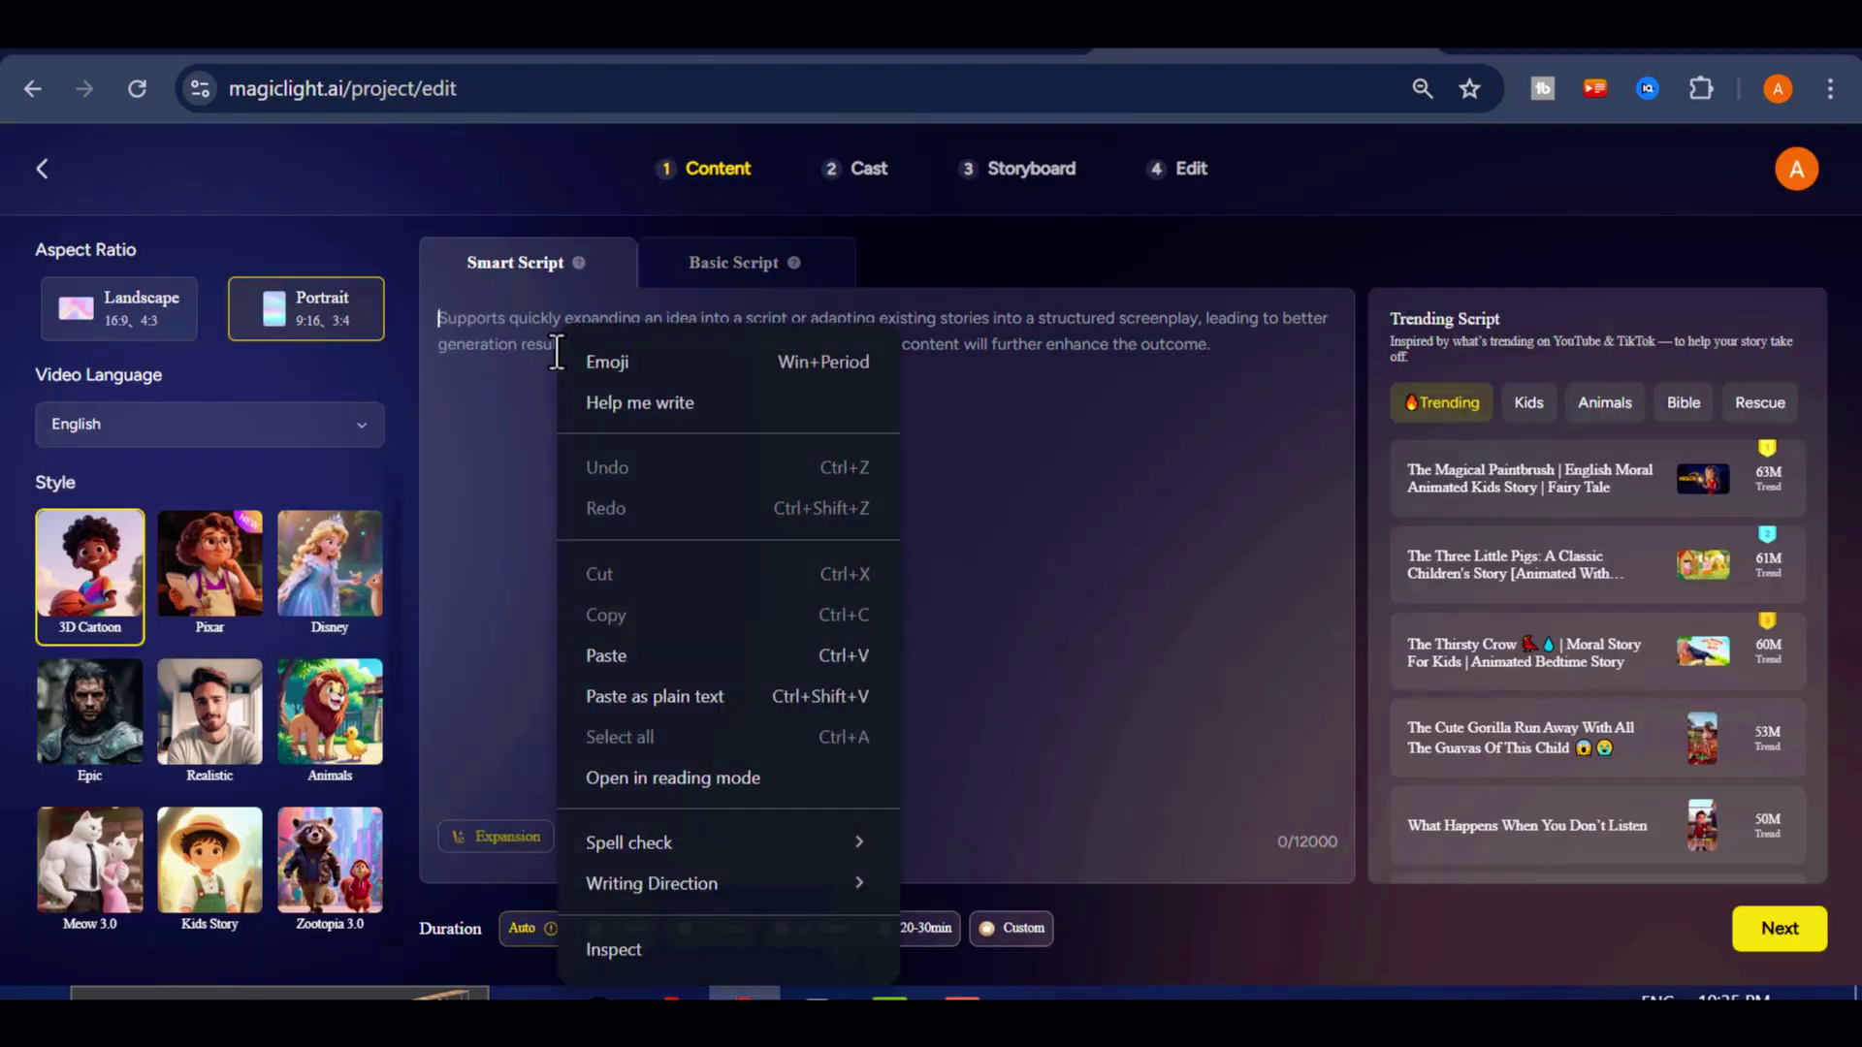
left_click(603, 650)
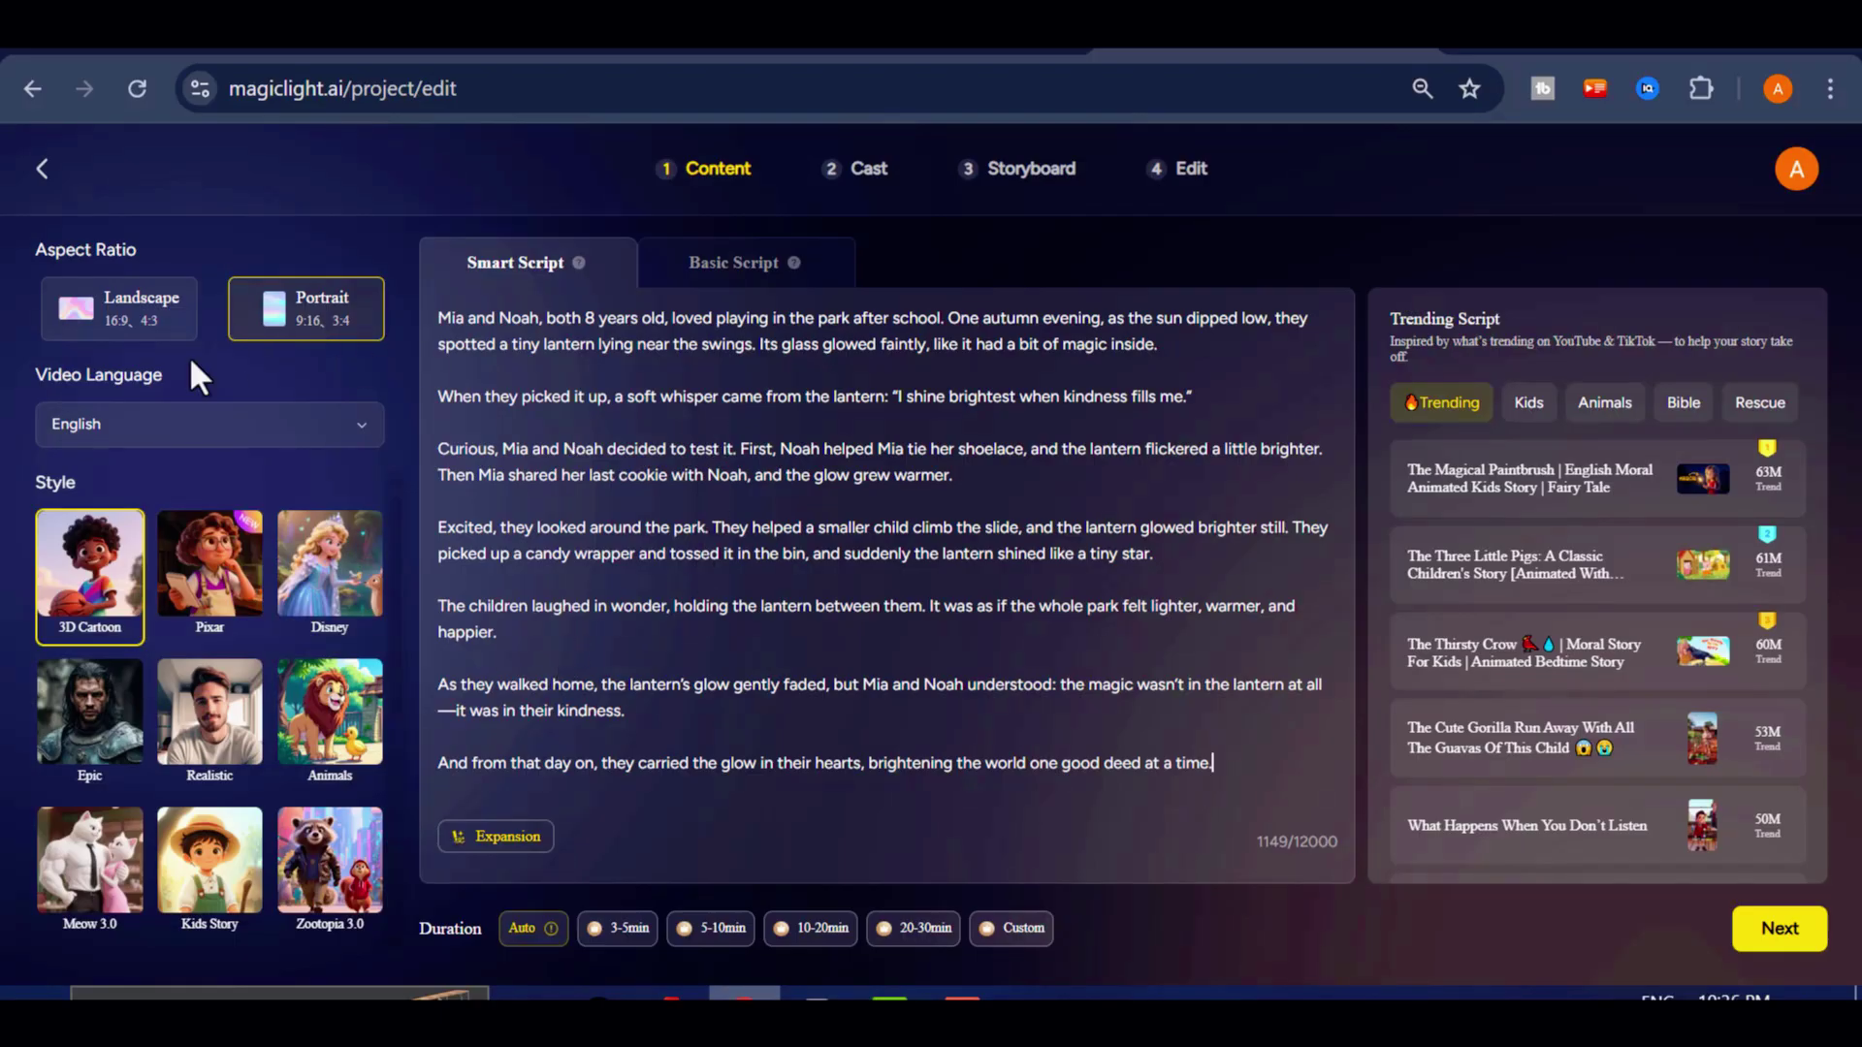
left_click(172, 302)
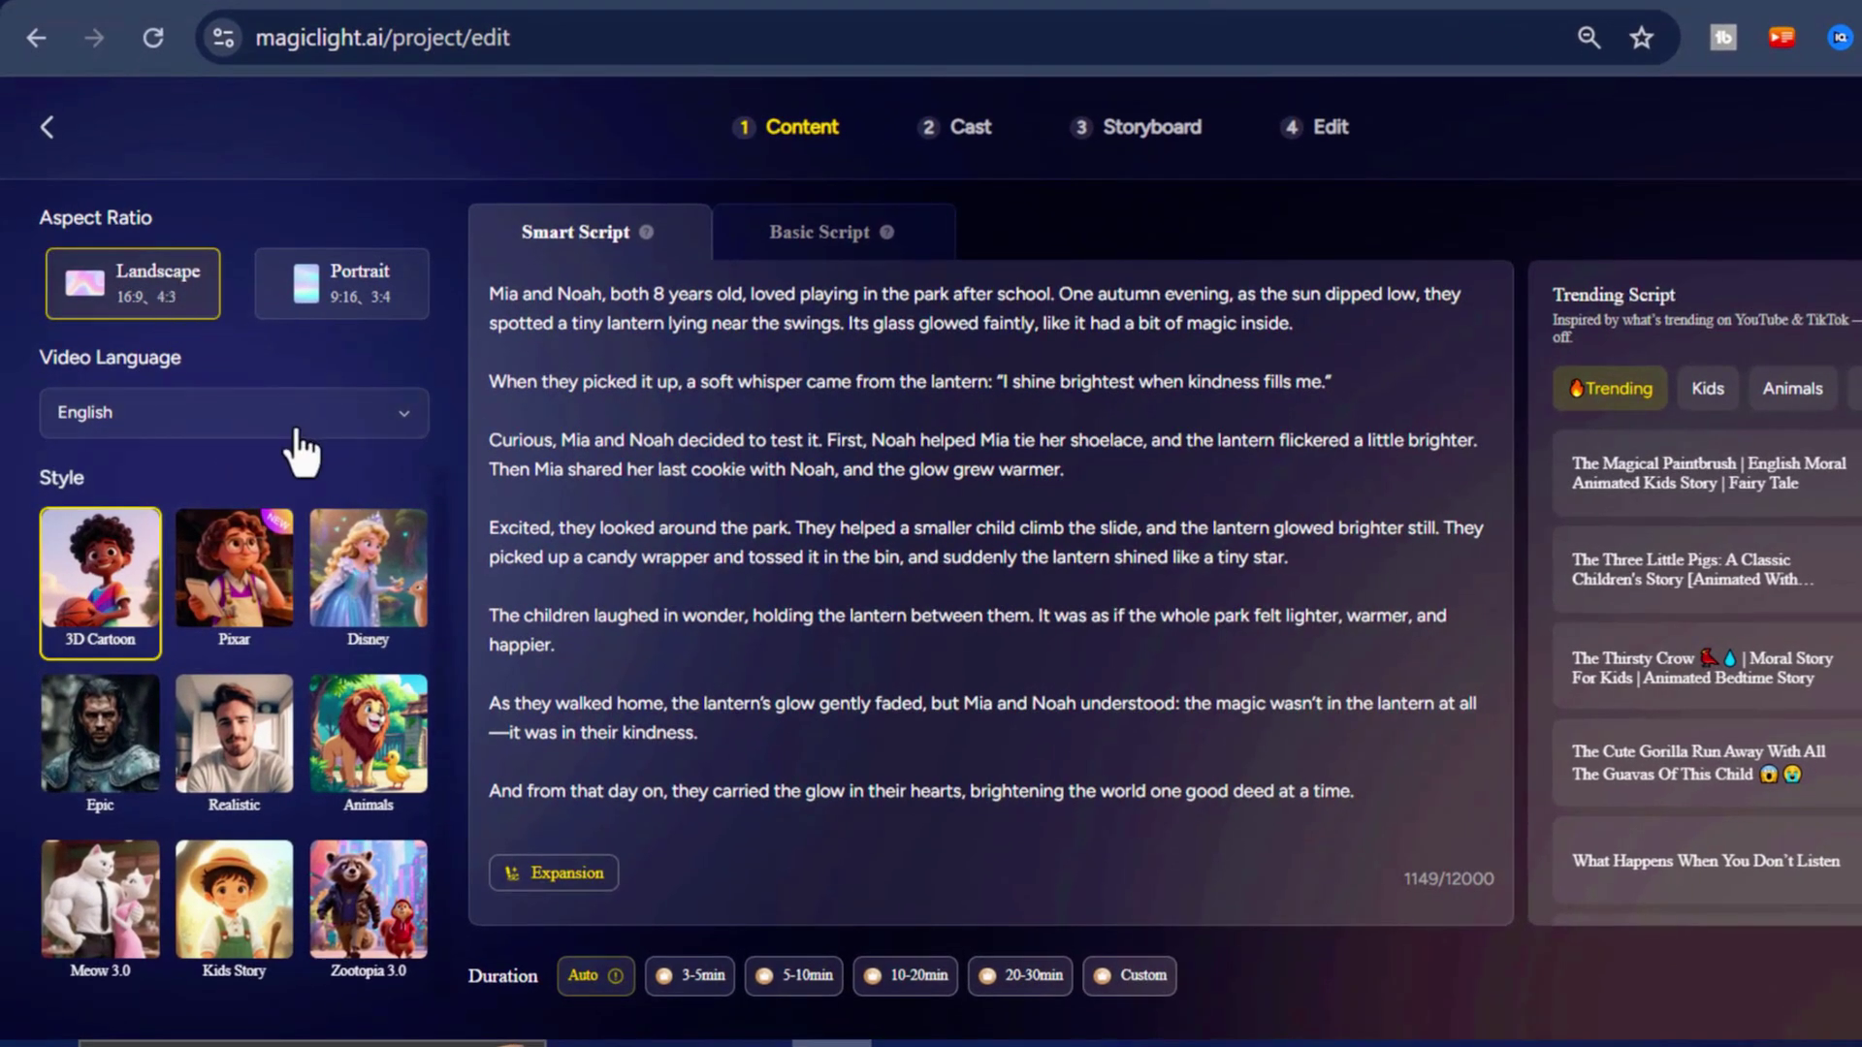
left_click(328, 423)
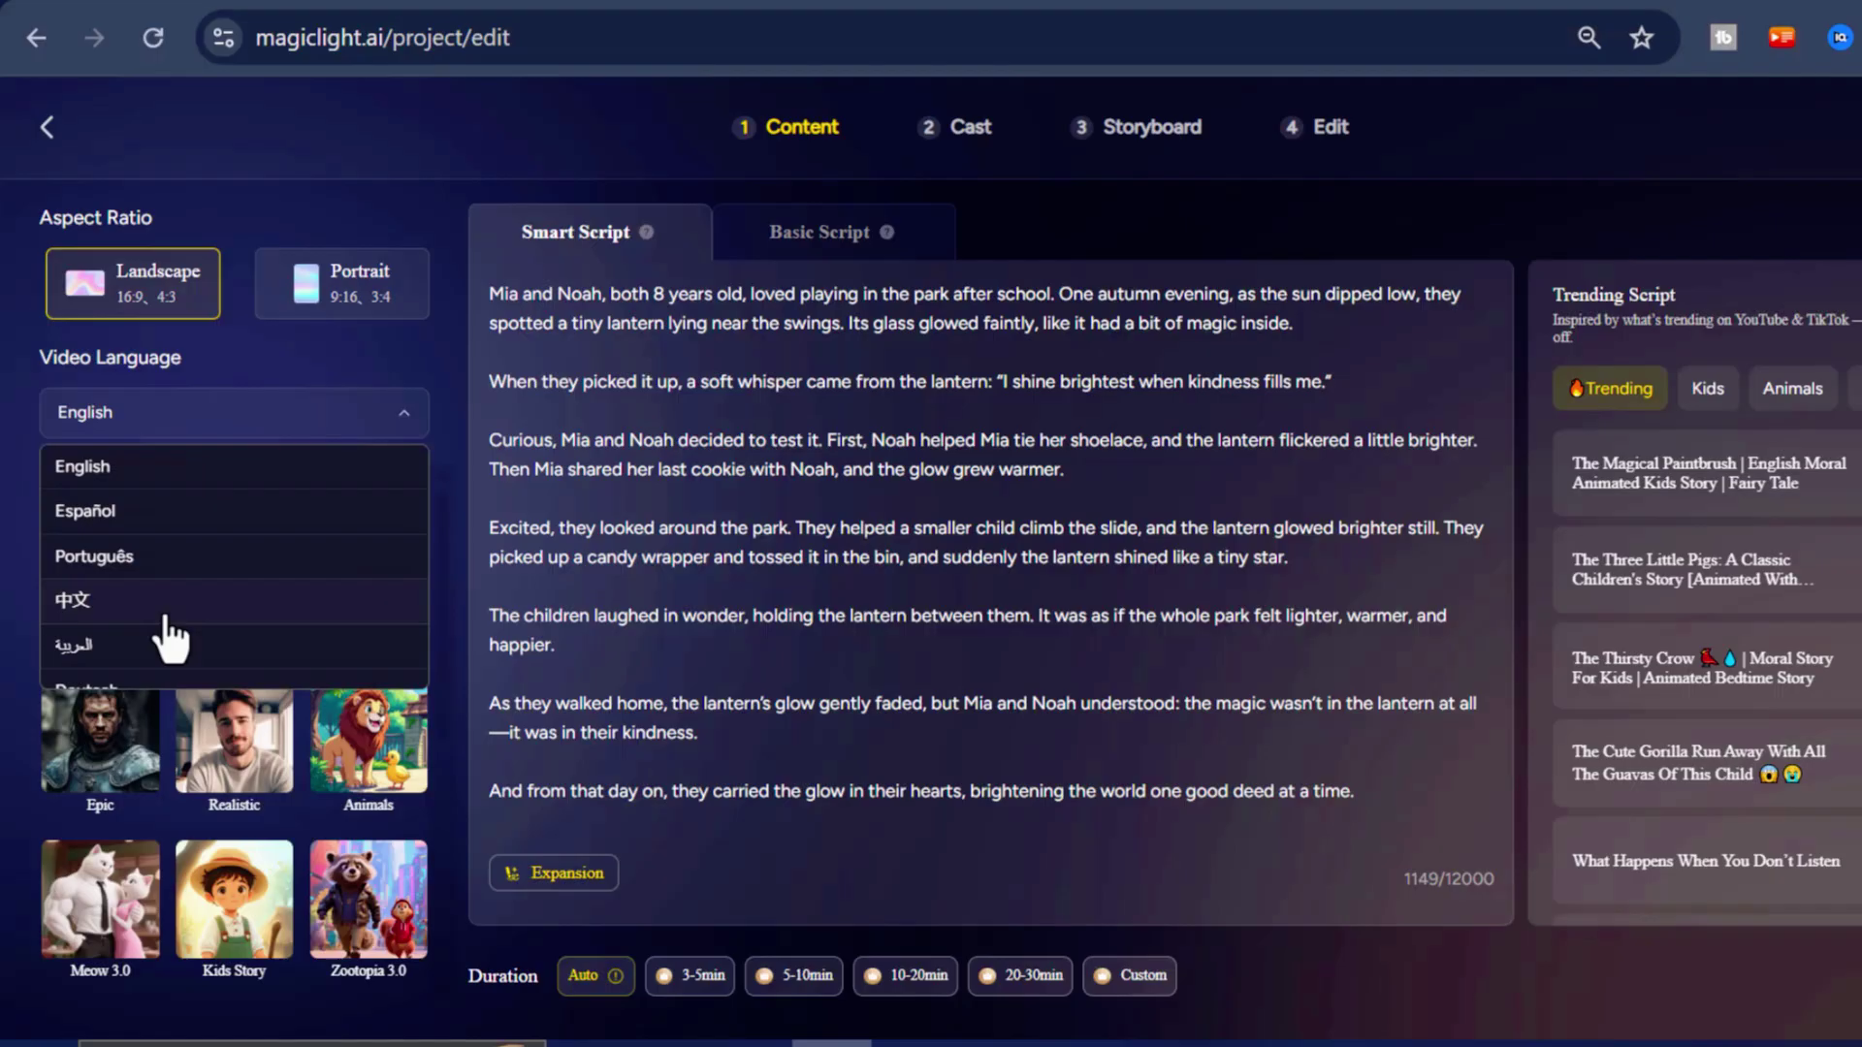
Keep English as the video language and pick the Disney visual style over 3D Cartoon.
left_click(247, 482)
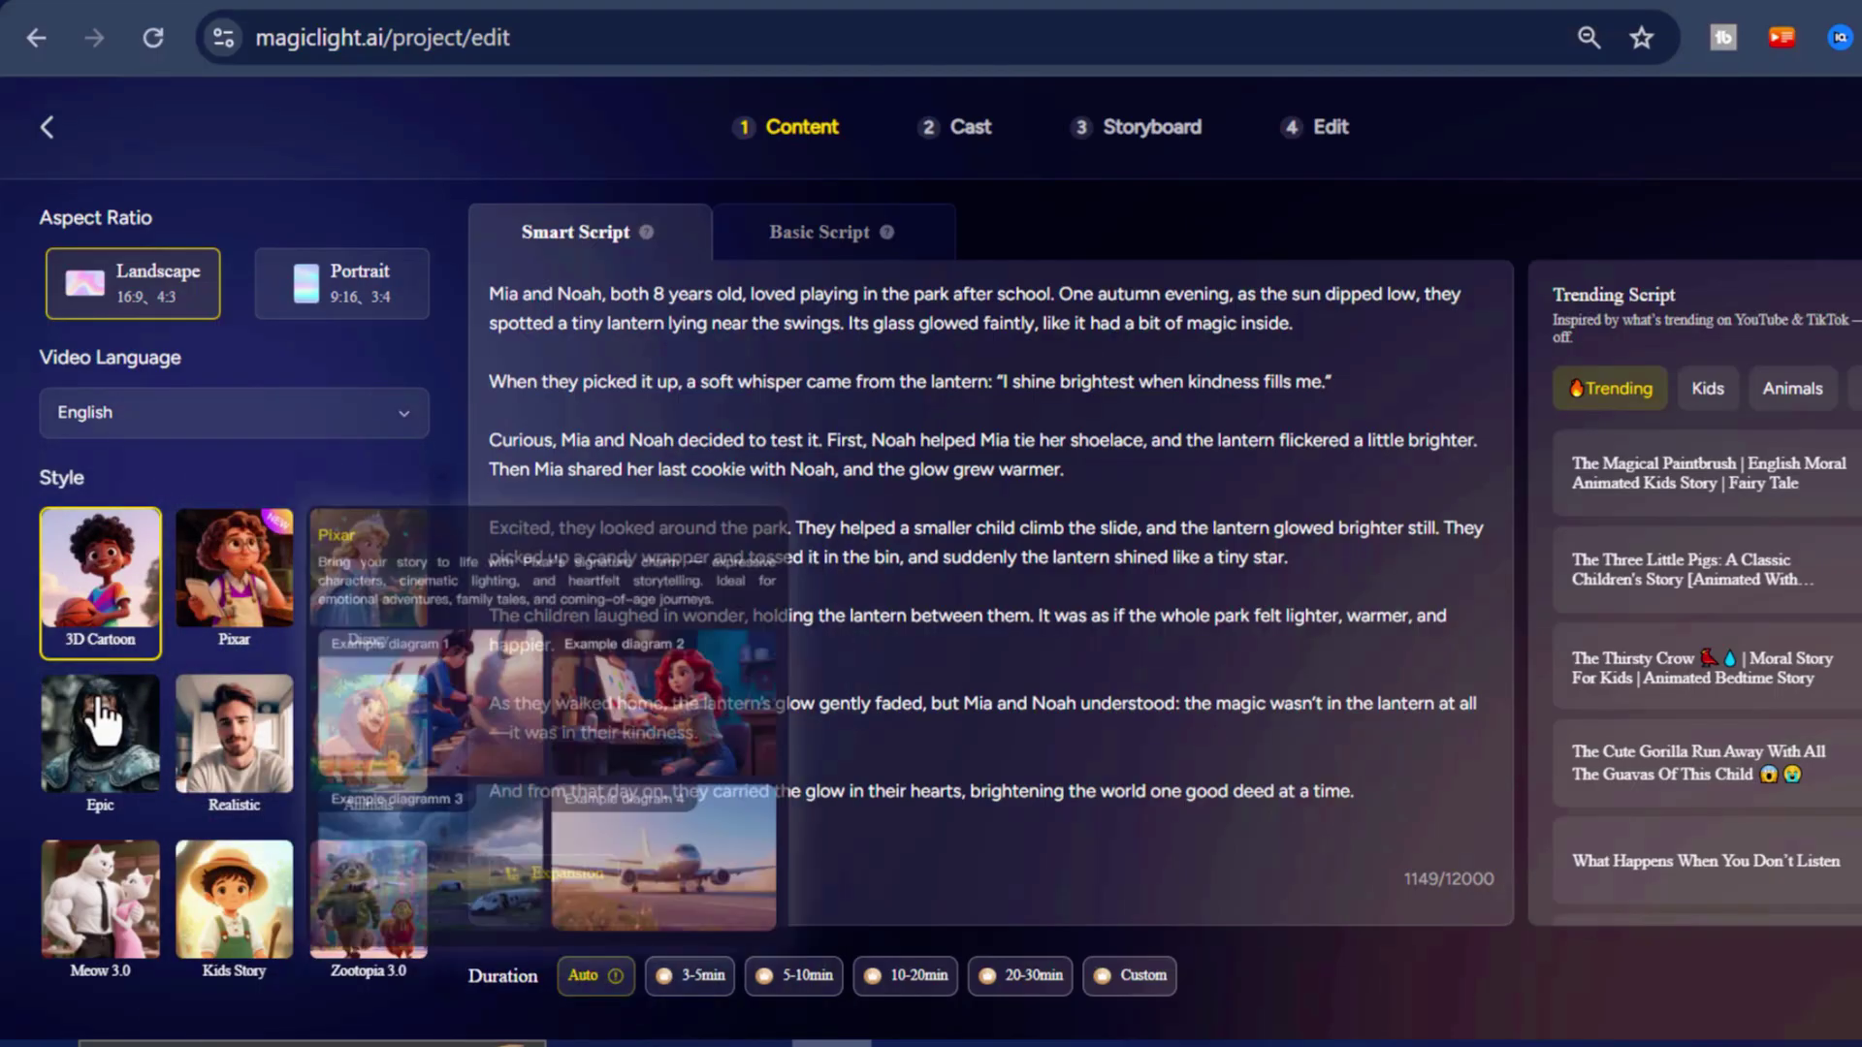
mouse_move(93, 761)
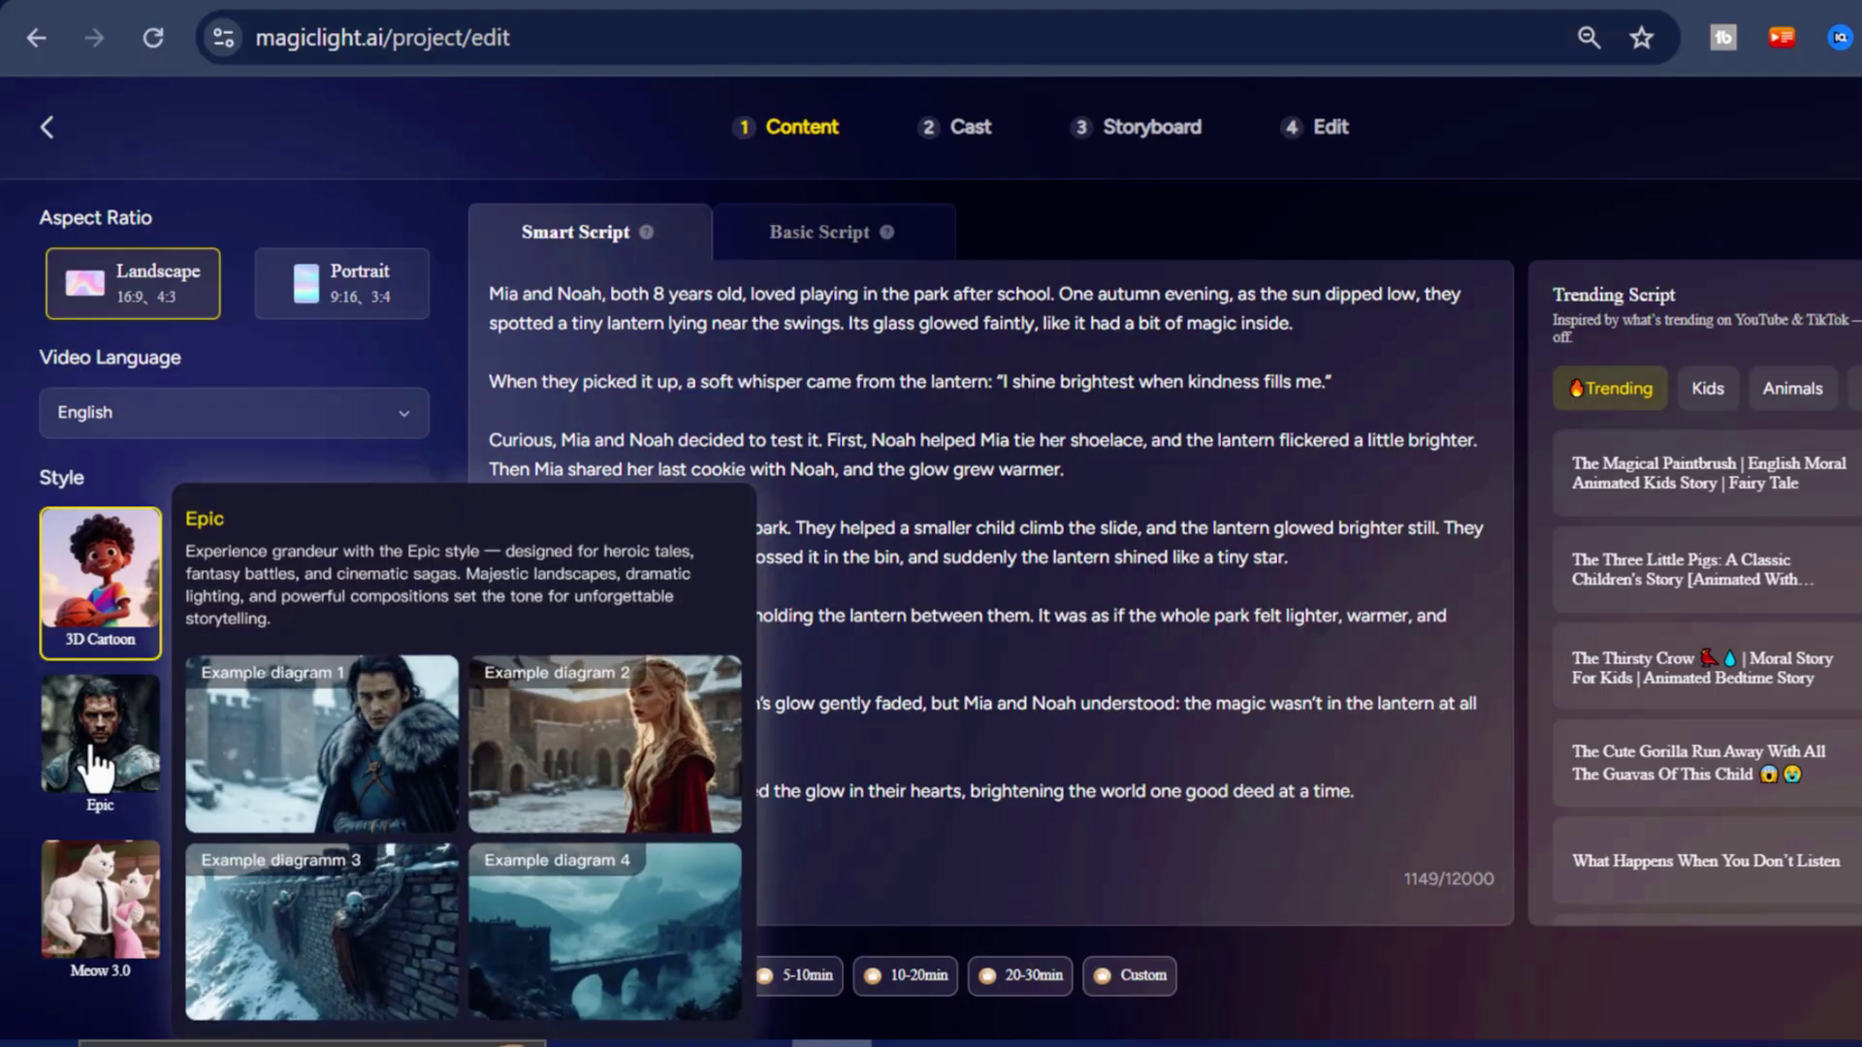
scroll(140, 795, "down", 2)
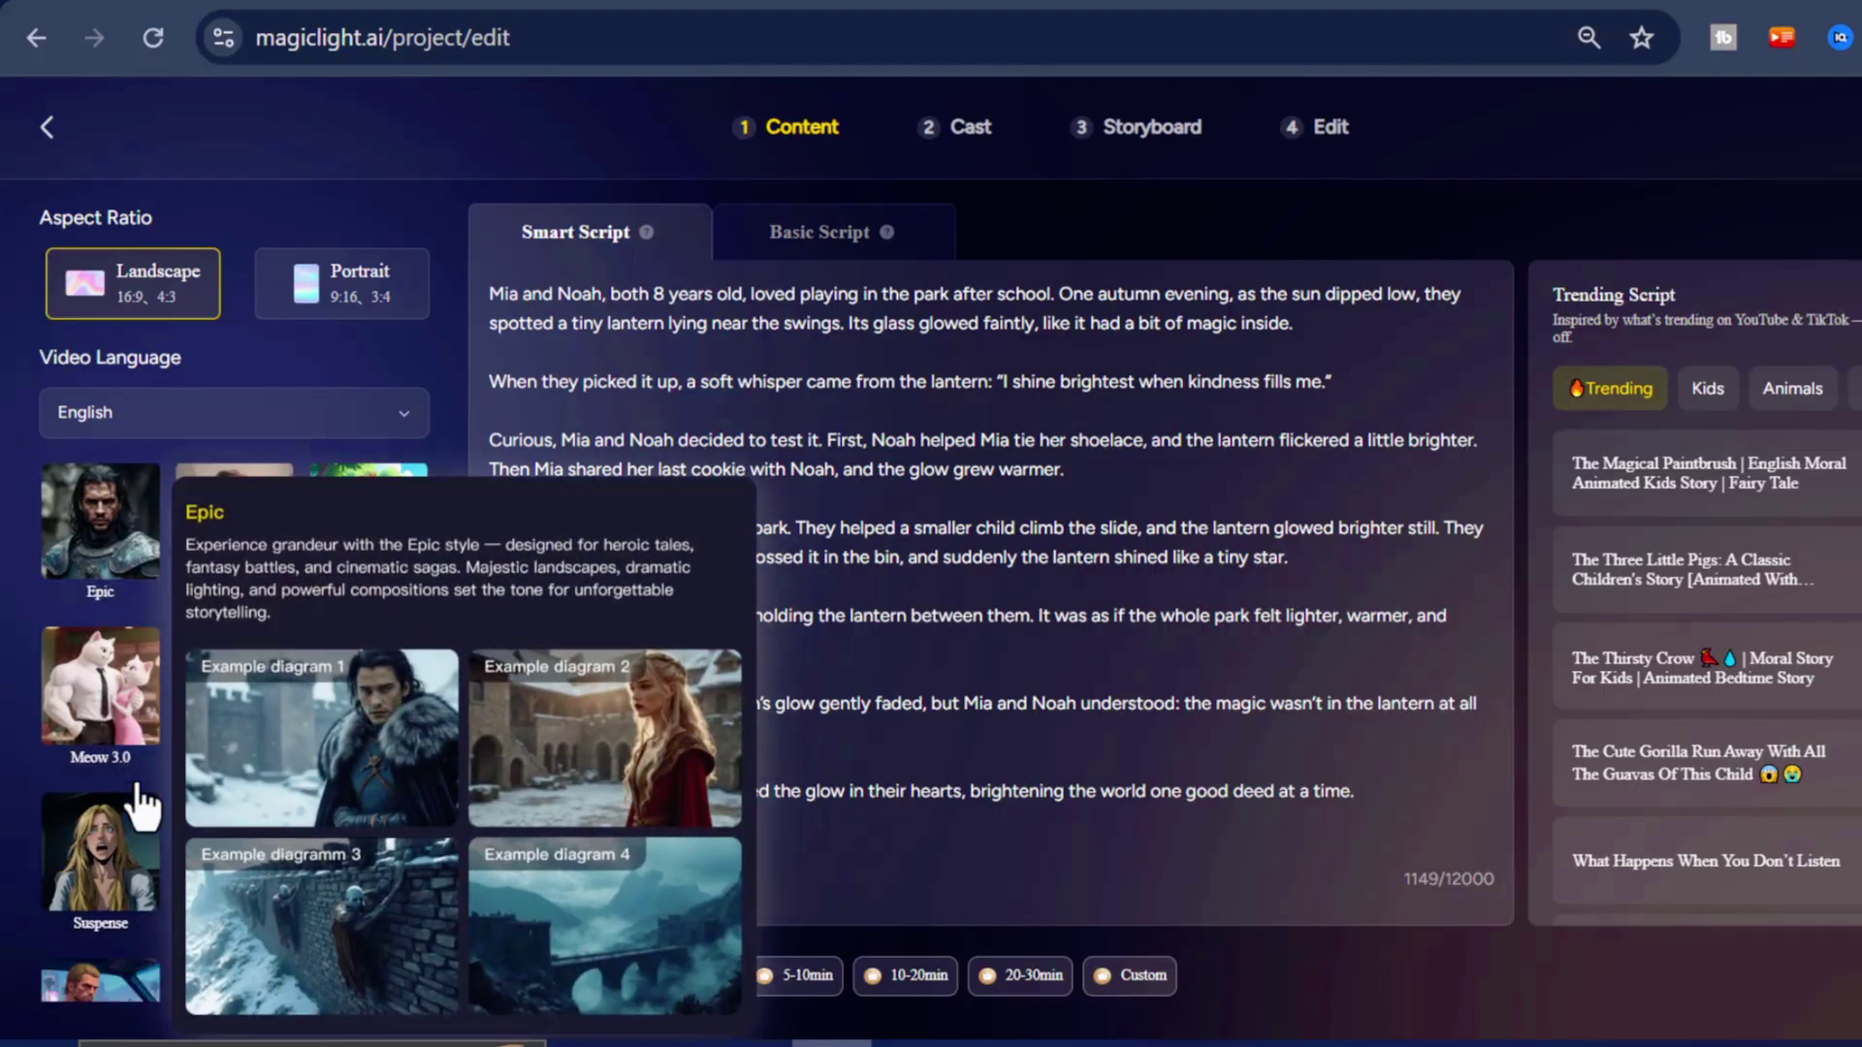
scroll(144, 805, "down", 2)
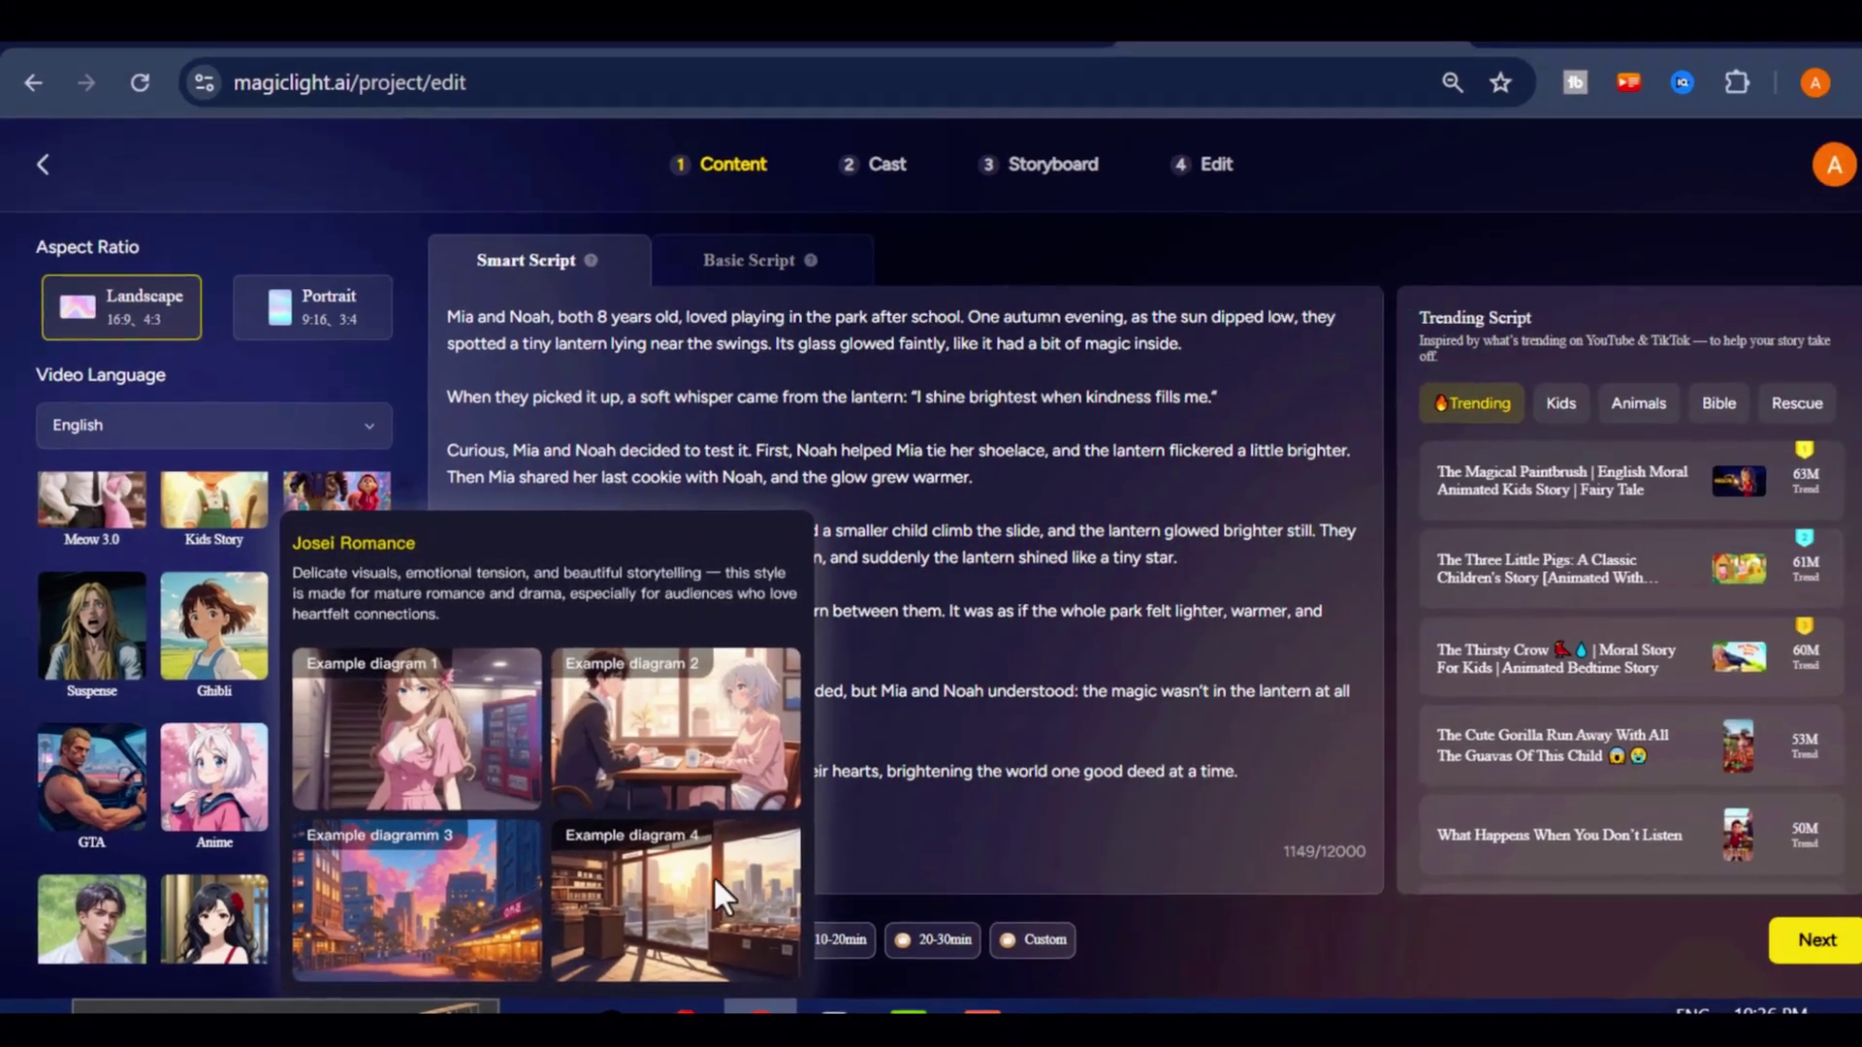
scroll(392, 770, "up", 3)
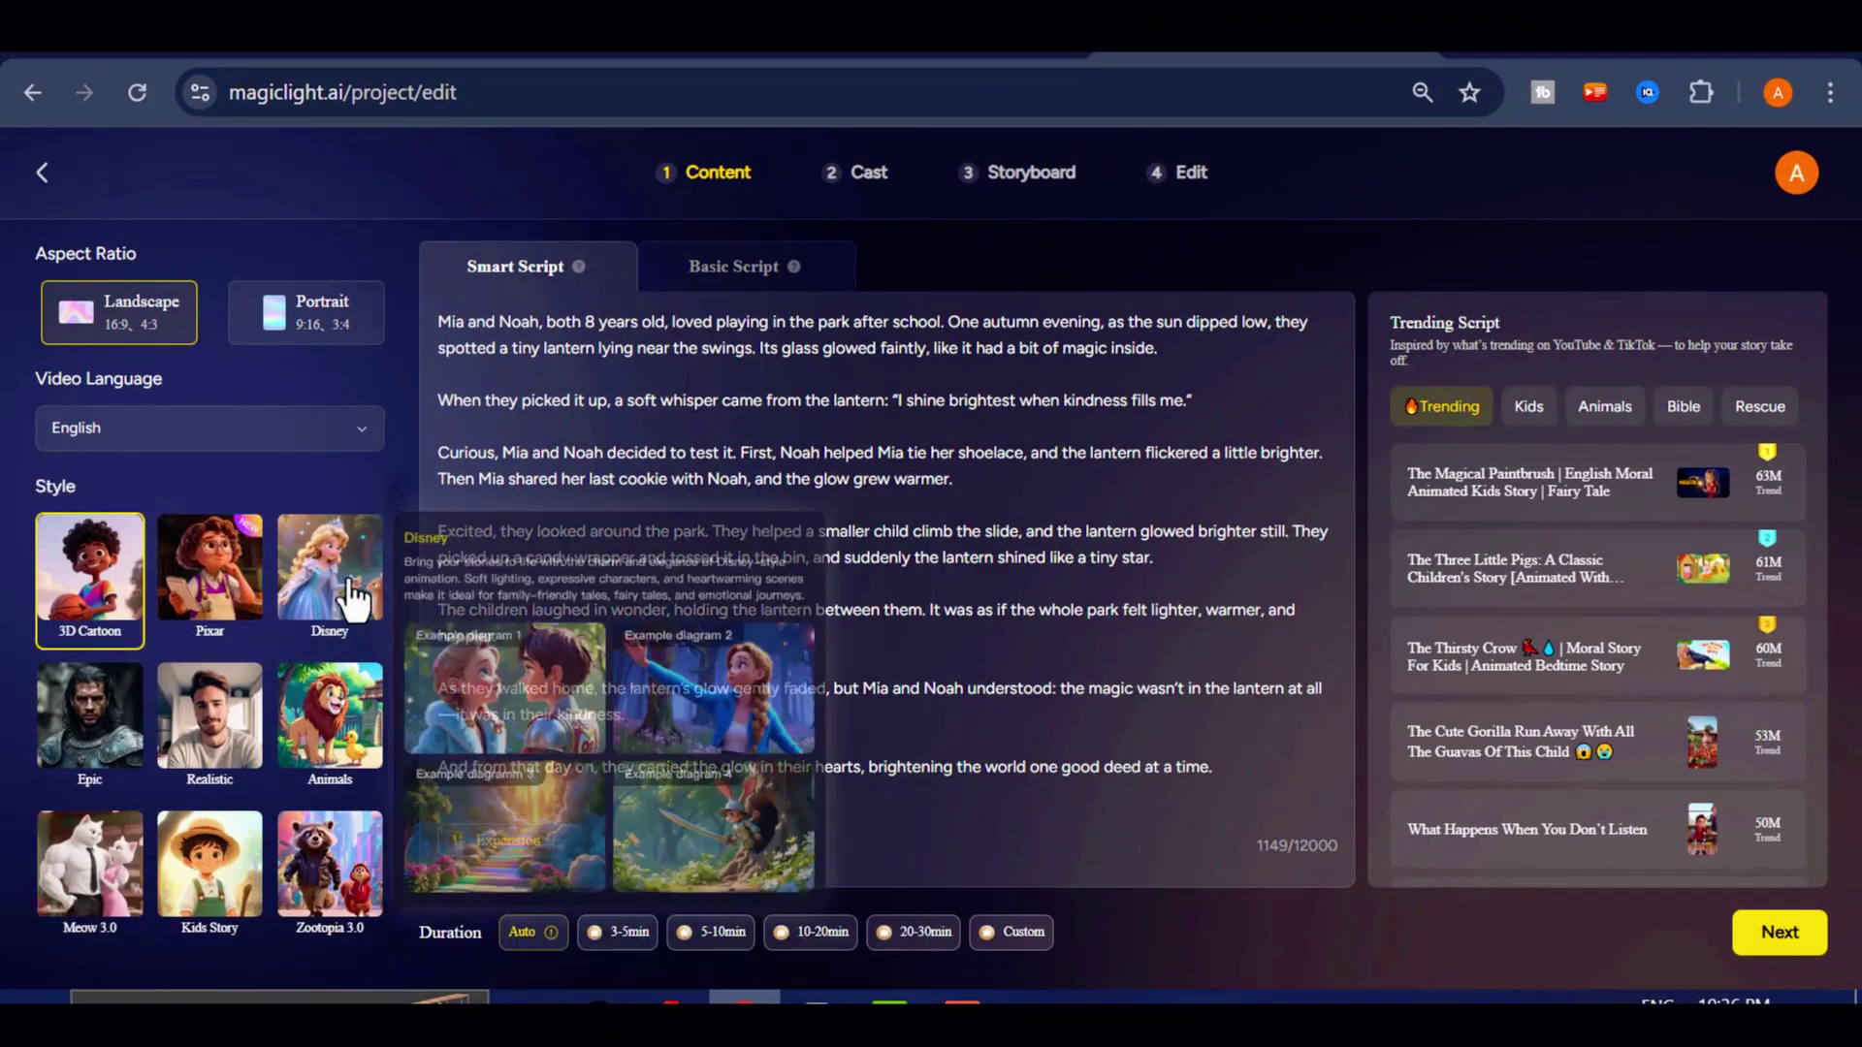
mouse_move(338, 625)
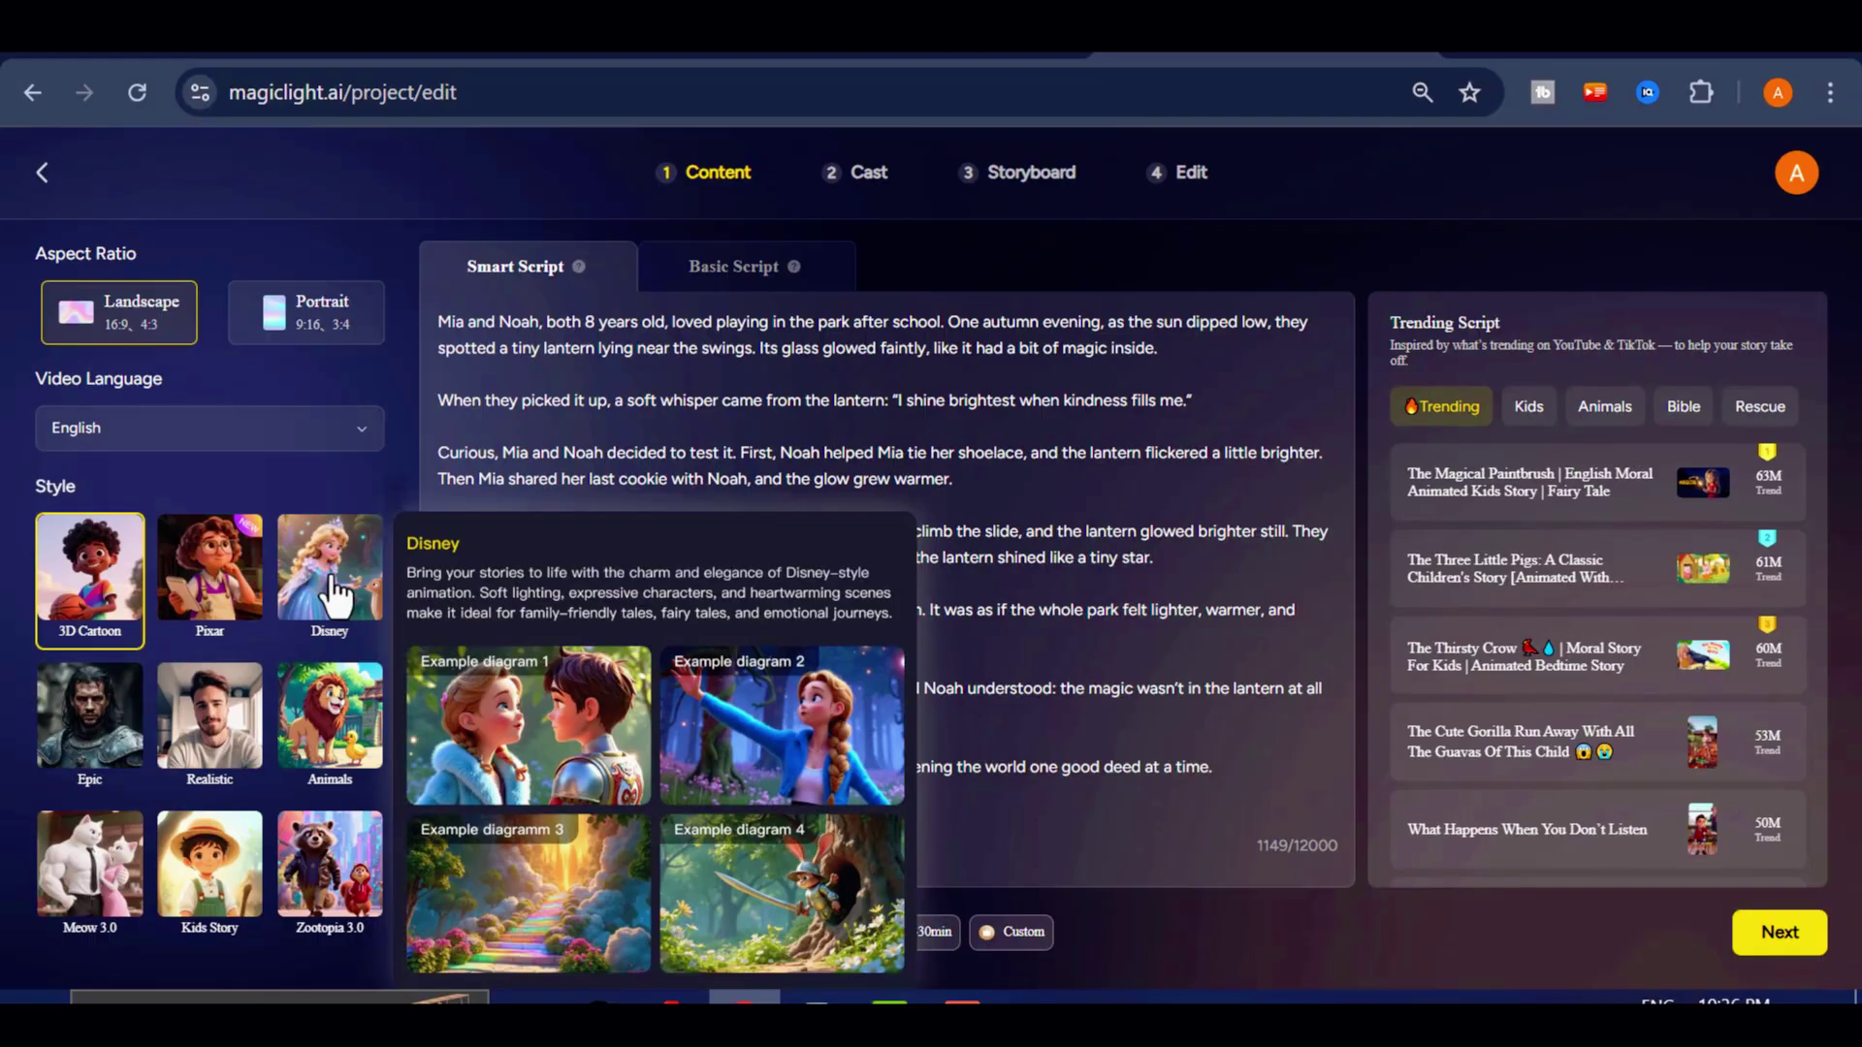
left_click(332, 582)
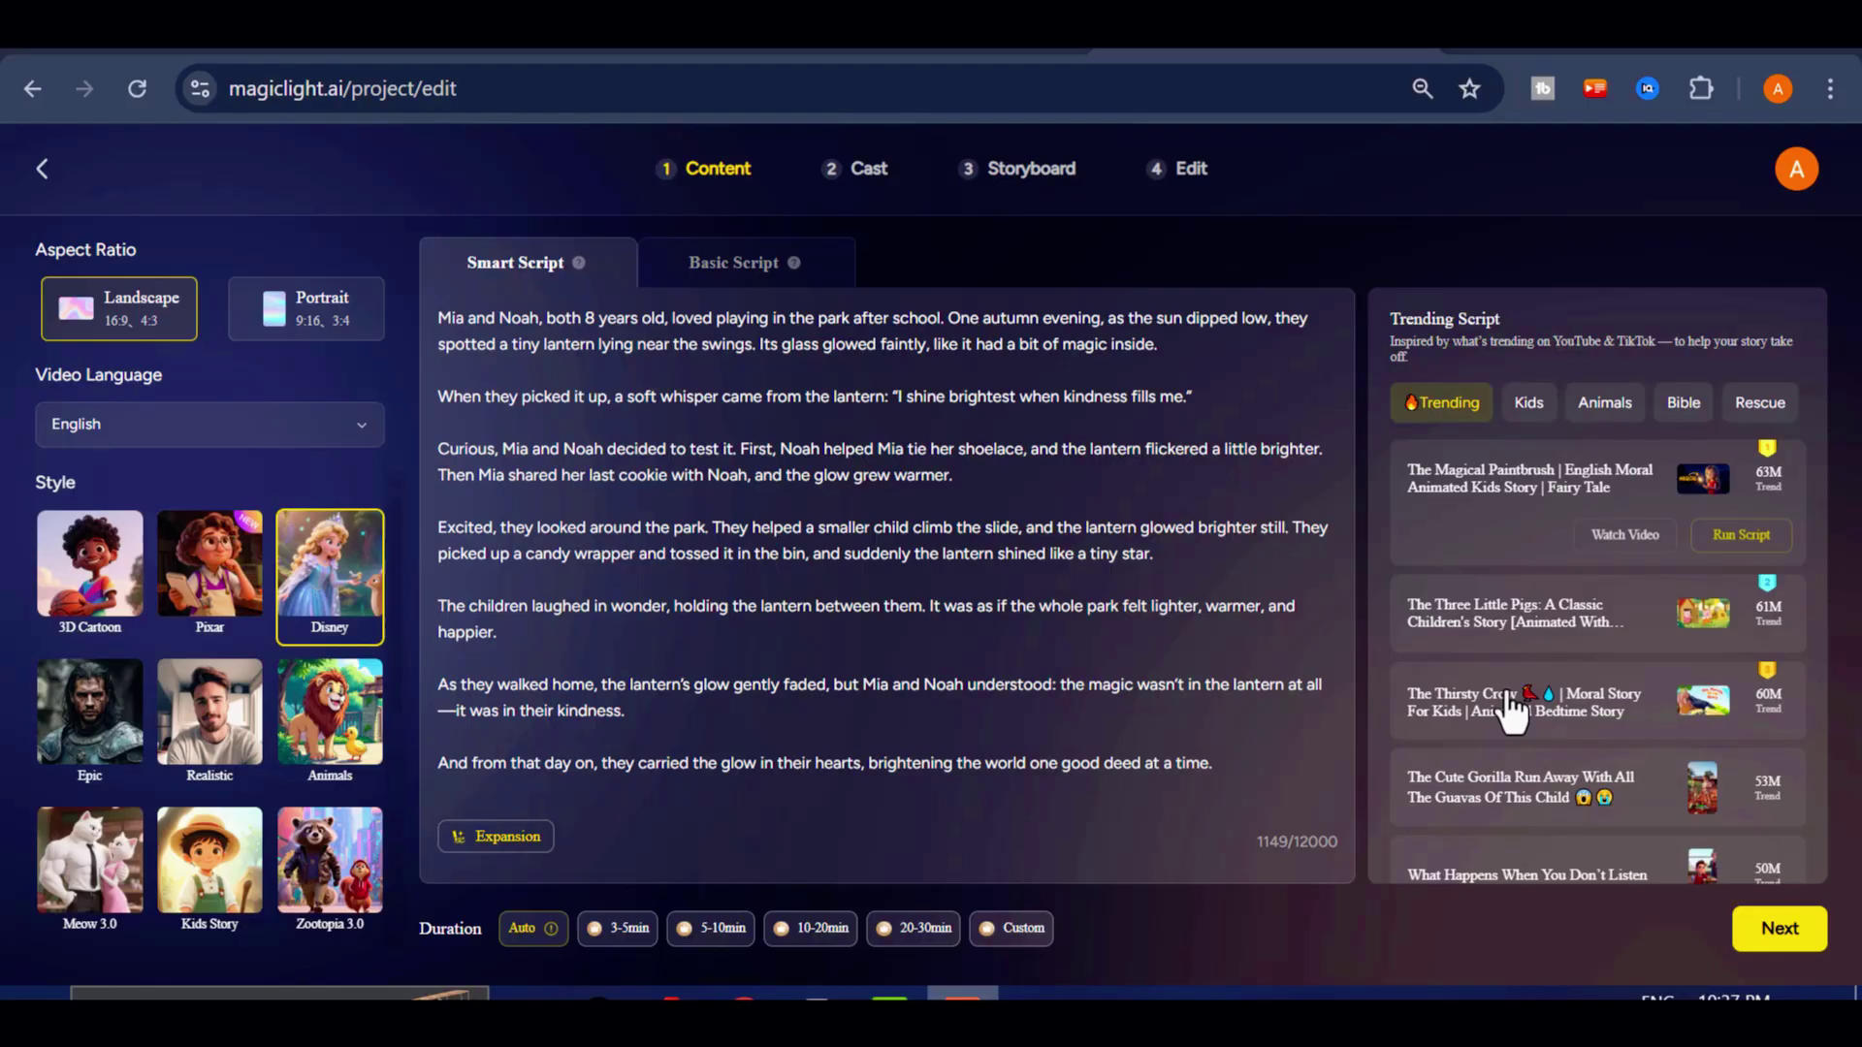
left_click(675, 645)
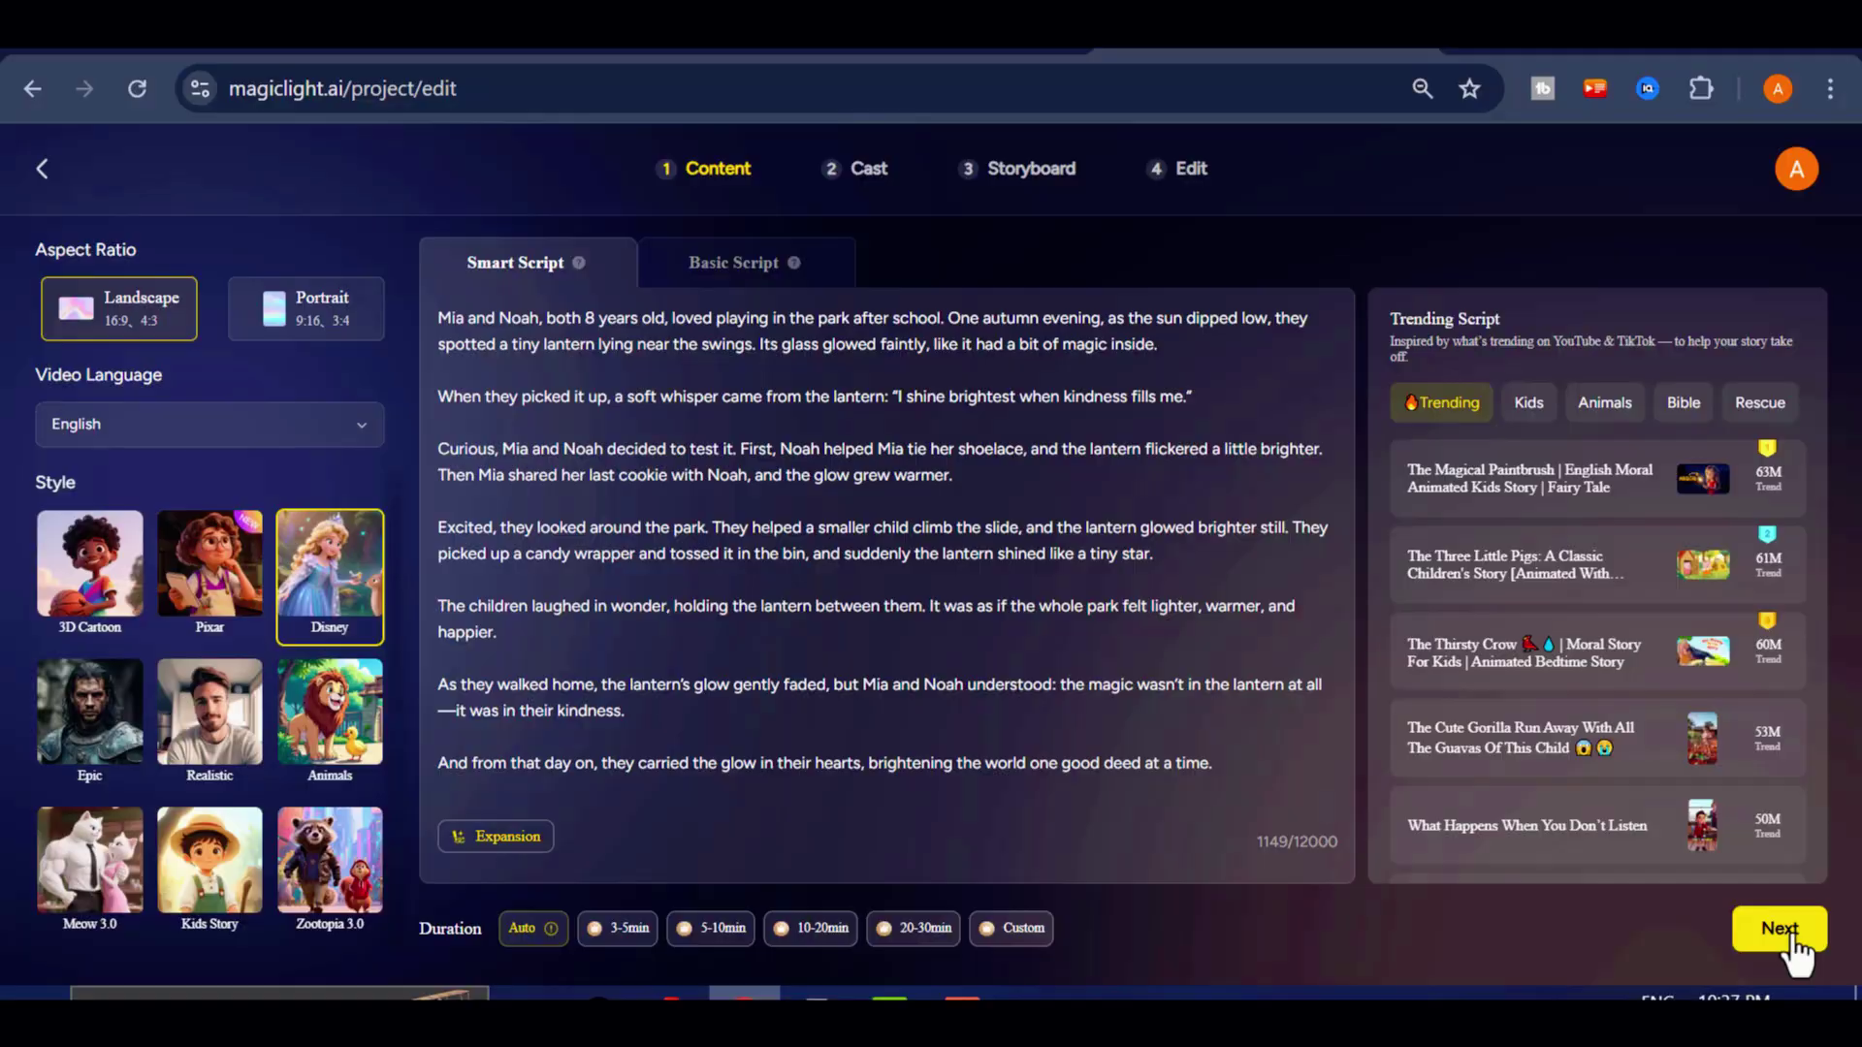
Generate the scene breakdown from the script and review Scene1 Shot2's description.
left_click(1760, 919)
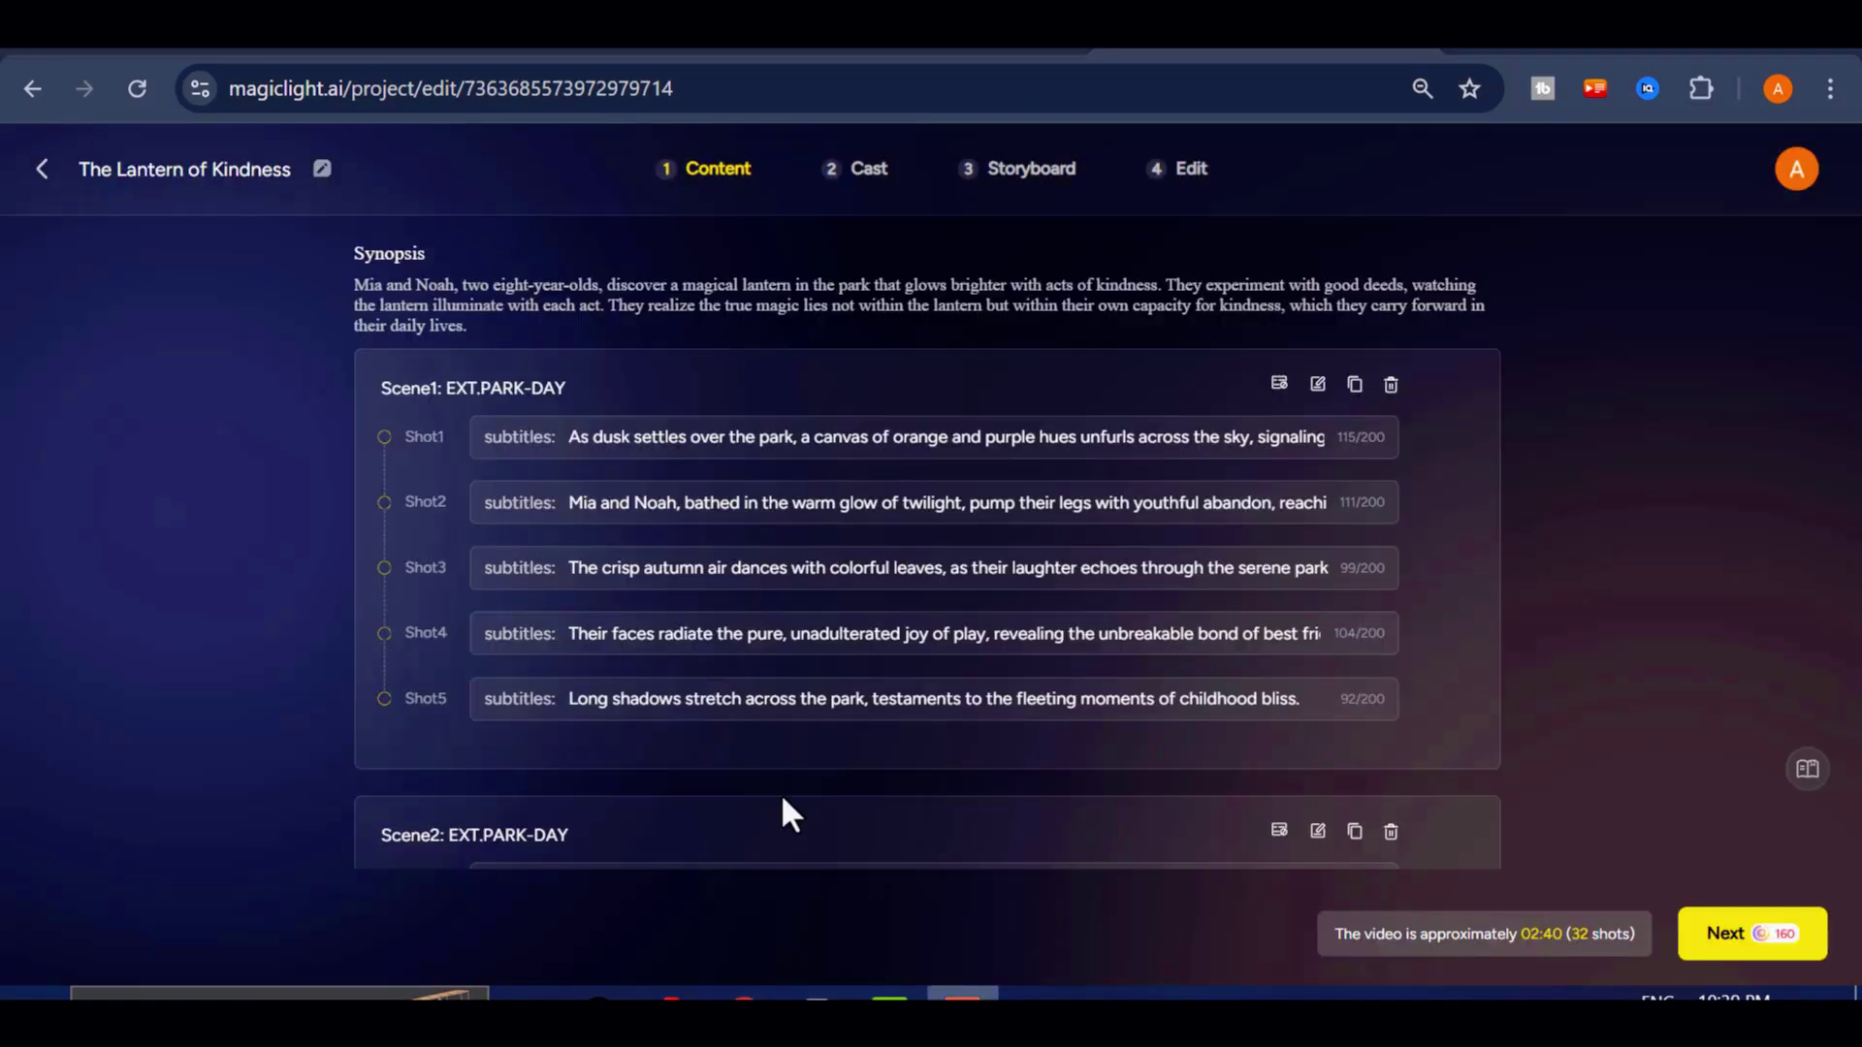
scroll(938, 722, "down", 14)
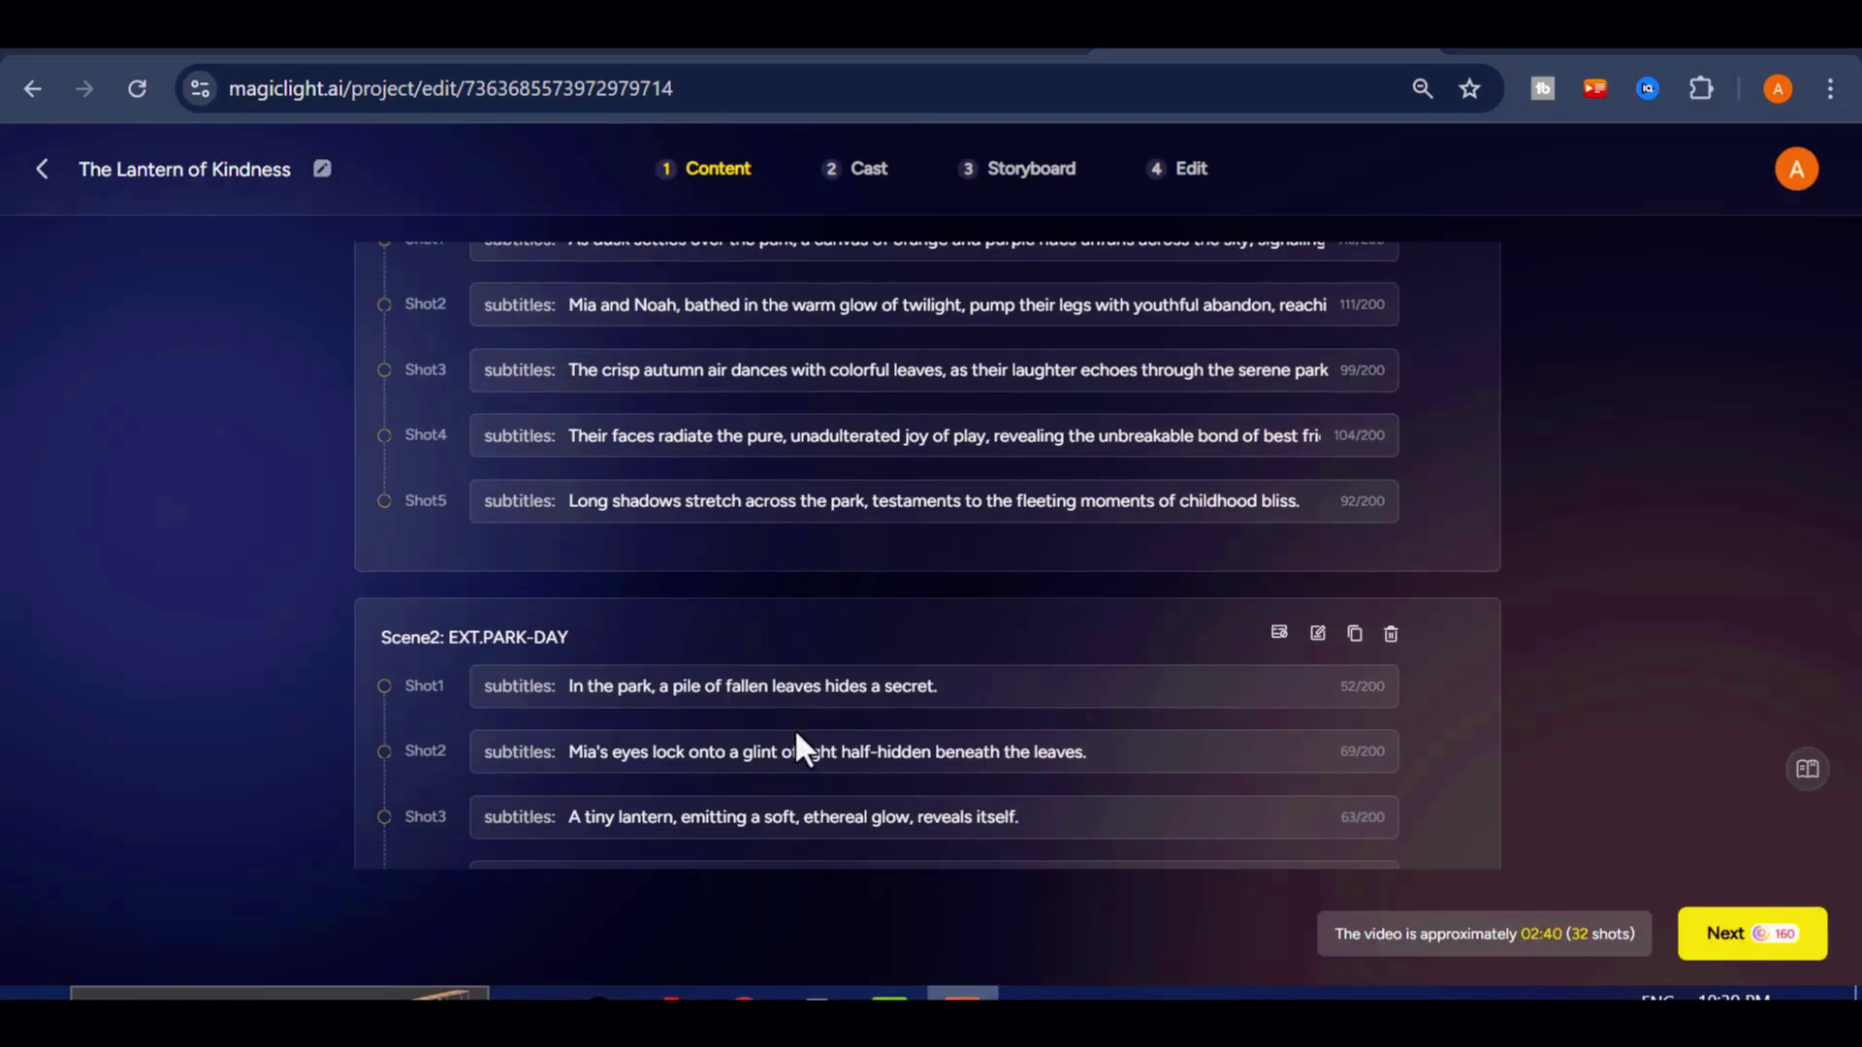
scroll(731, 649, "down", 5)
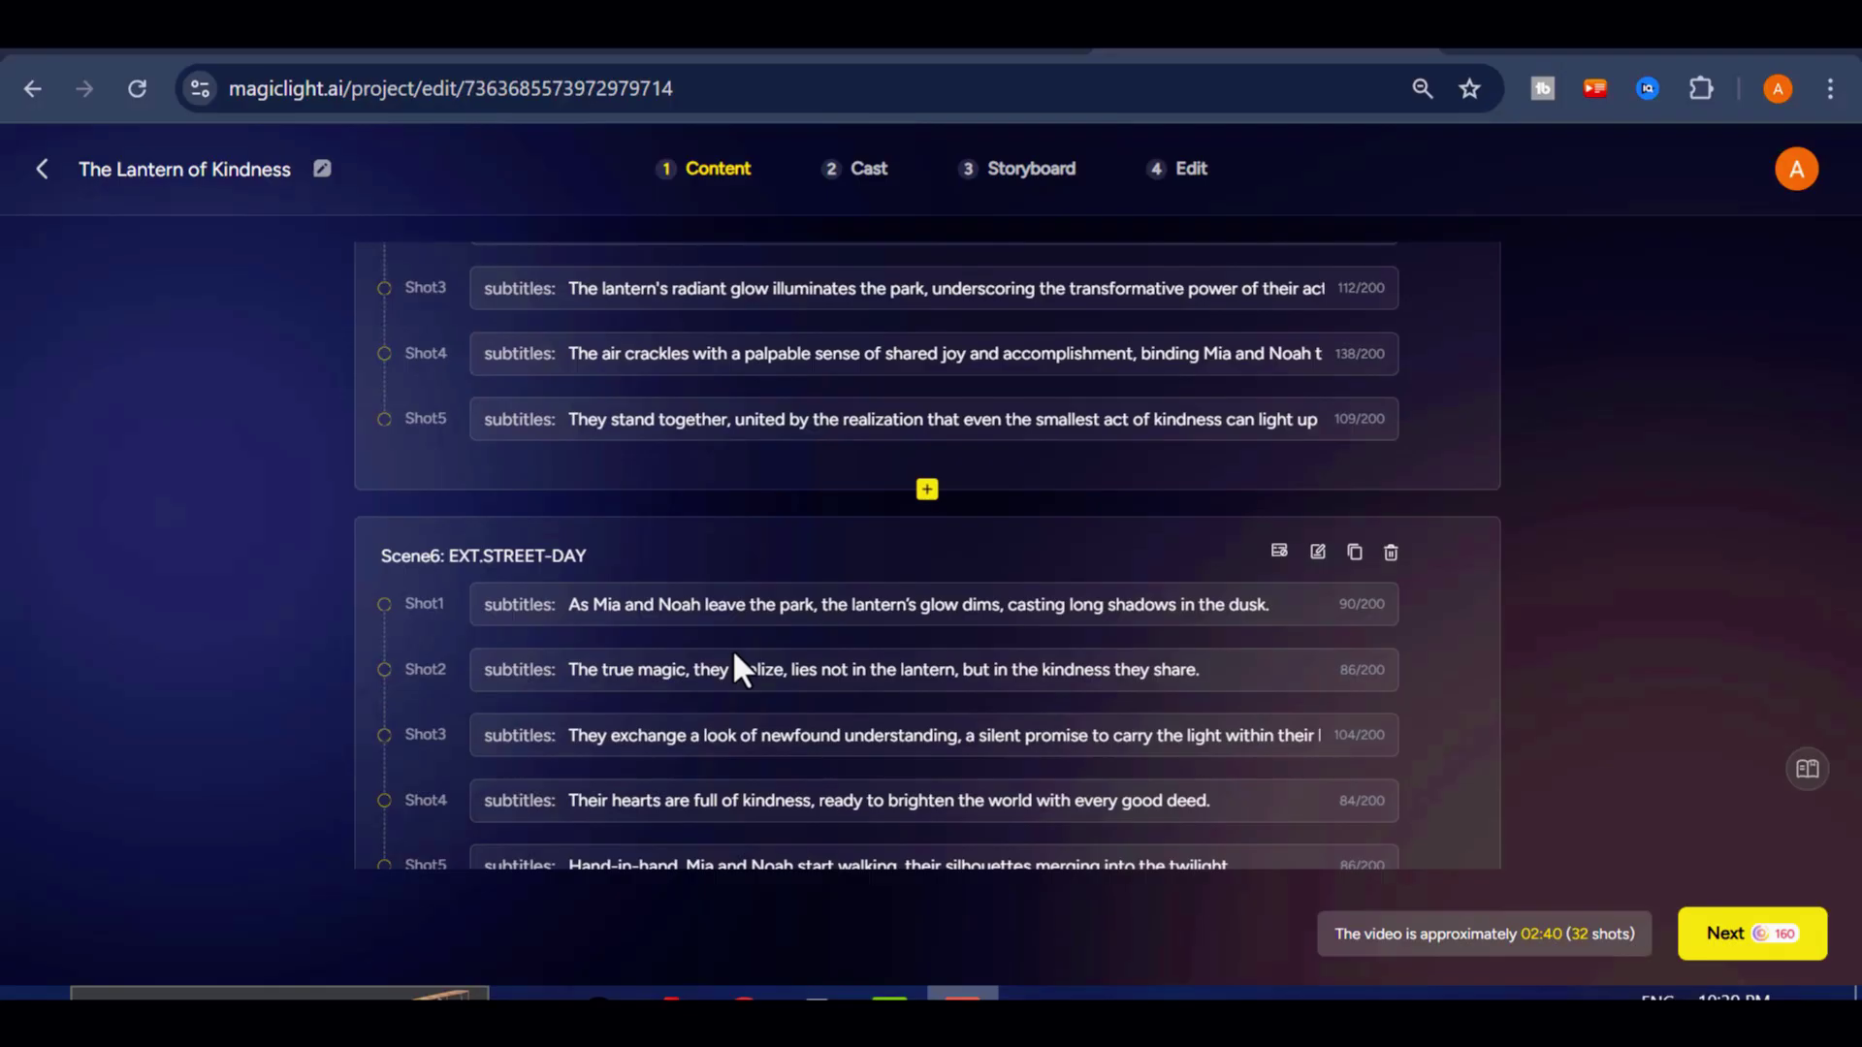
scroll(739, 690, "up", 5)
scroll(739, 692, "up", 13)
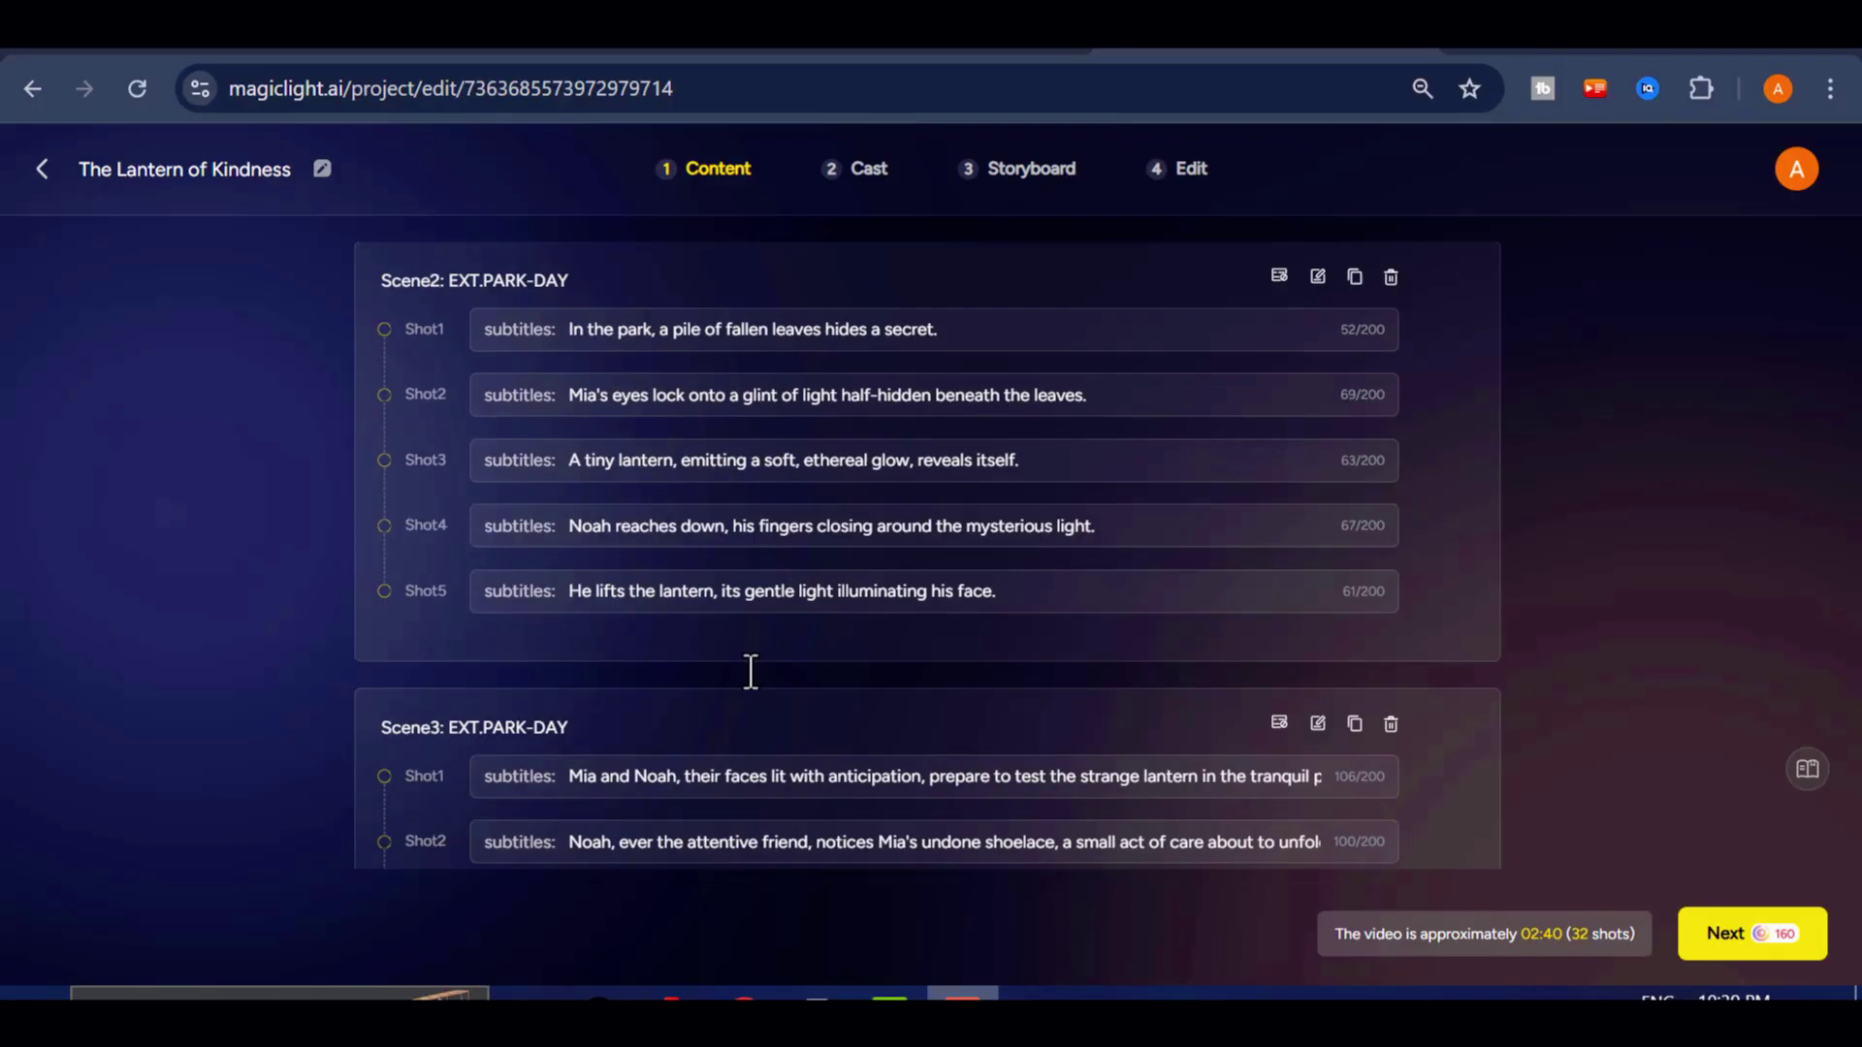
left_click(765, 505)
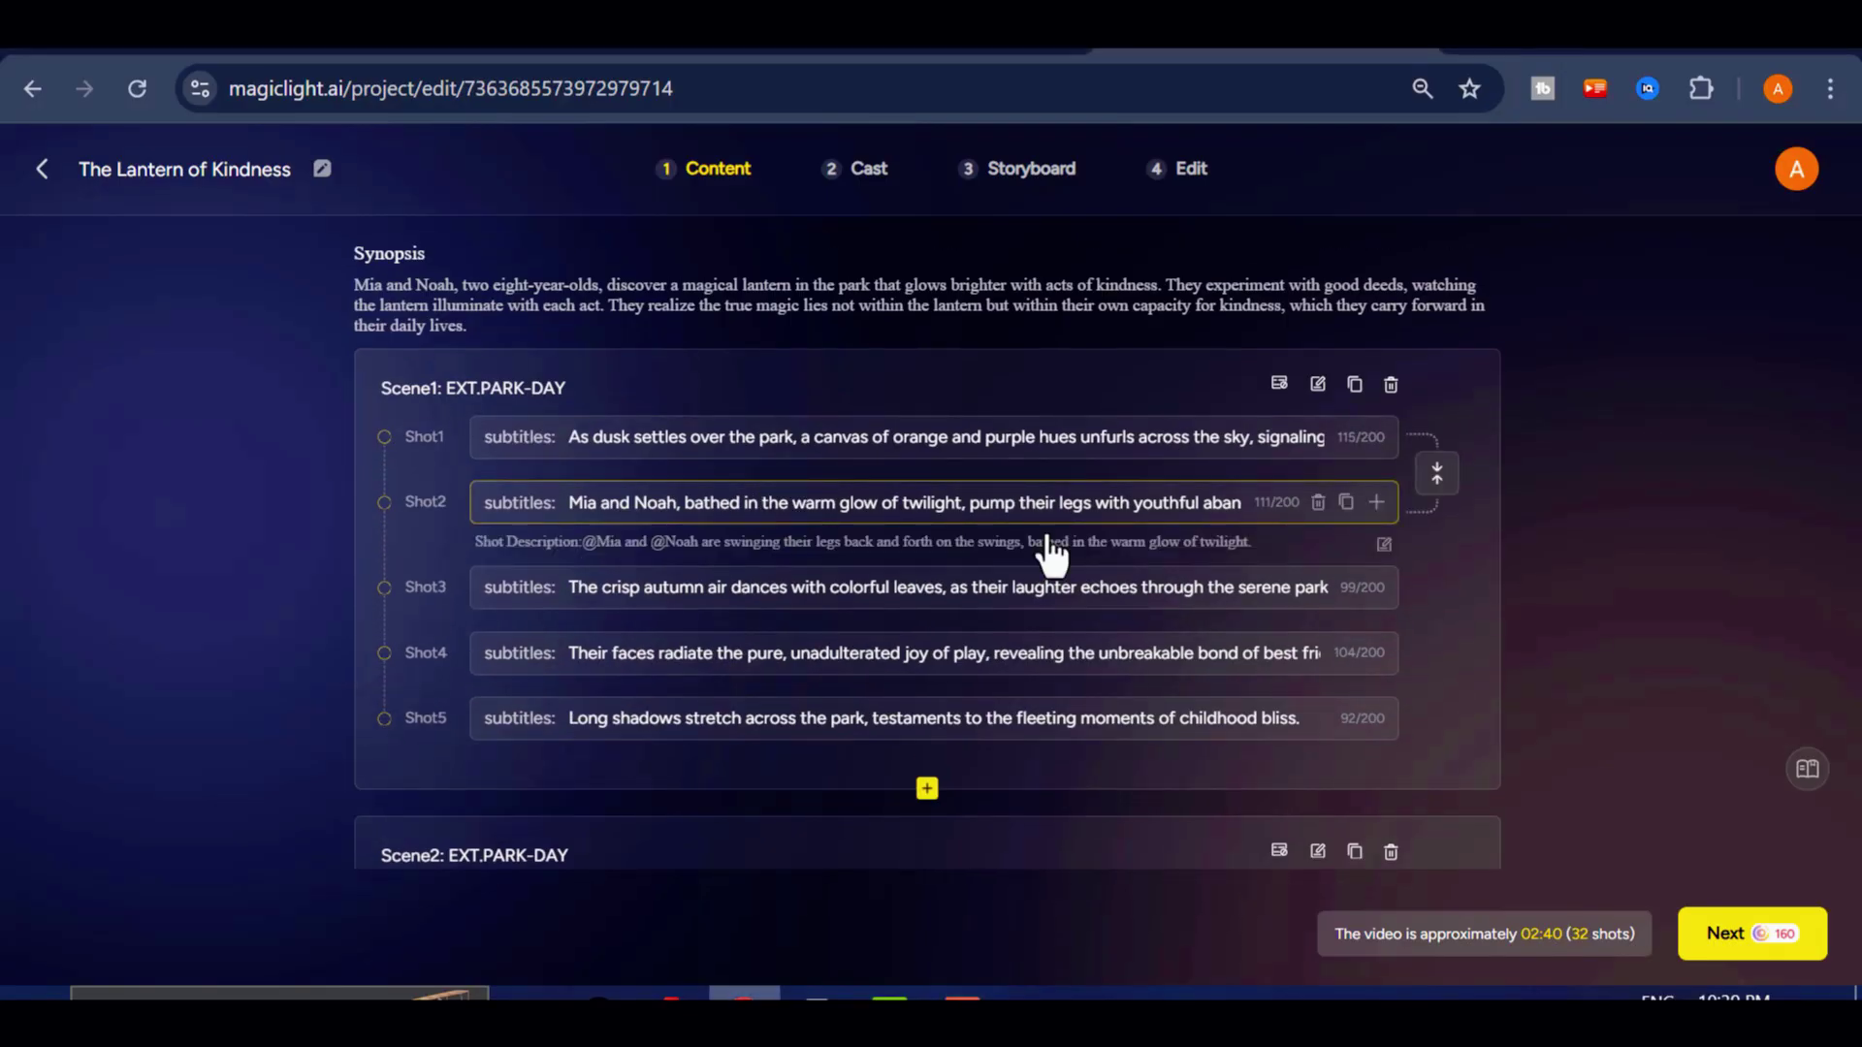
scroll(974, 592, "down", 20)
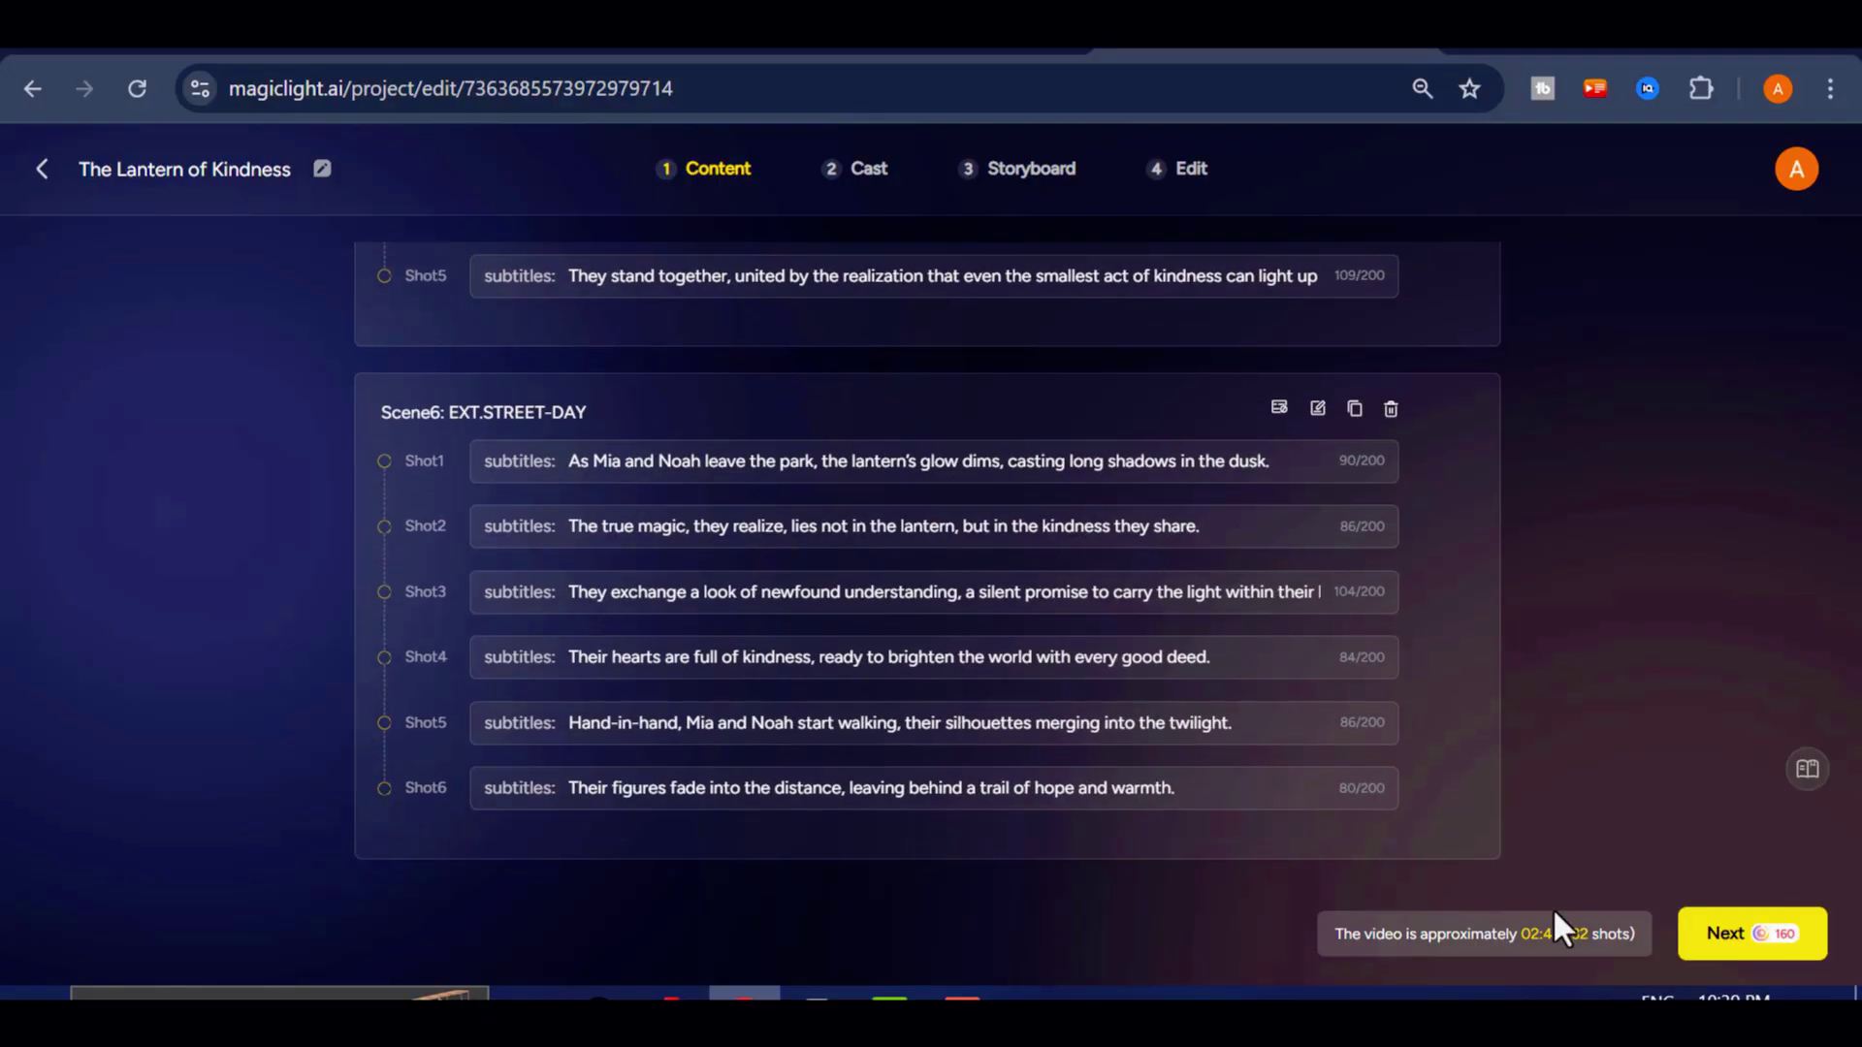
scroll(1077, 536, "up", 2)
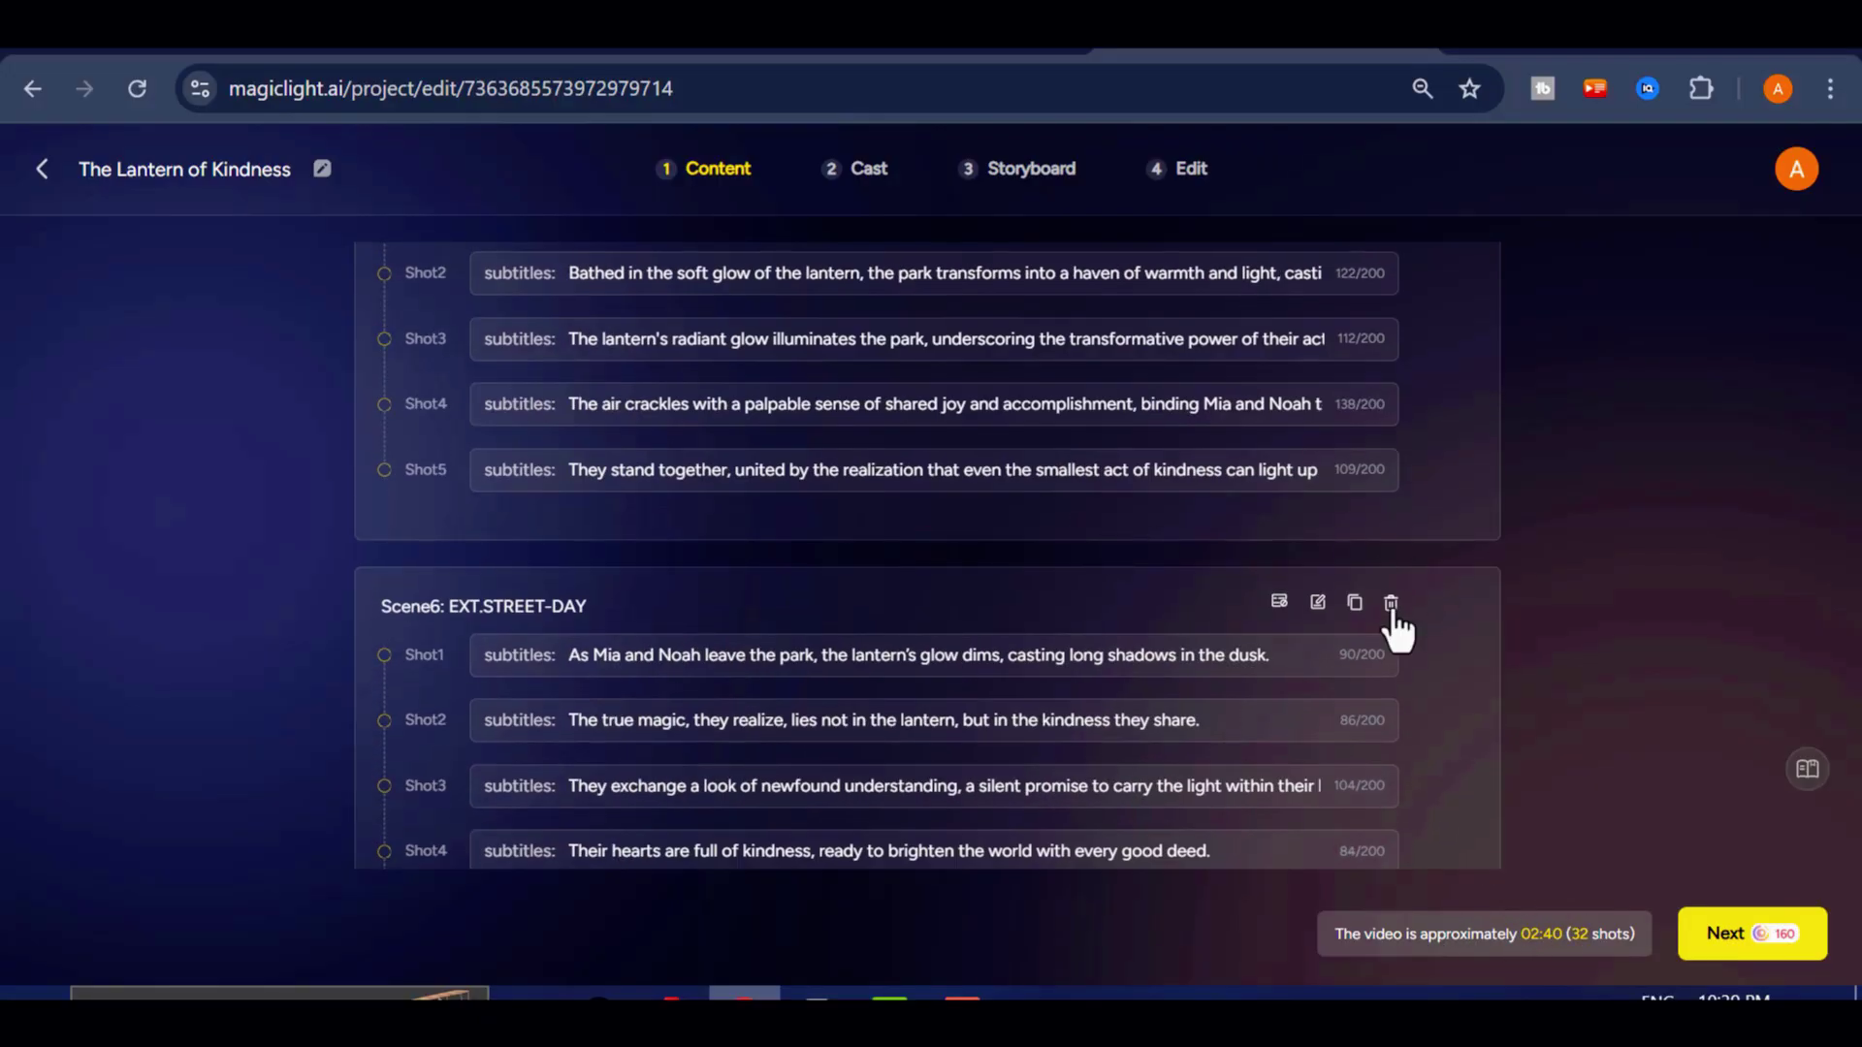
Delete Scene6 with confirmation, then review the trimmed scene list of about 01:45 and 21 shots.
left_click(1391, 603)
left_click(975, 611)
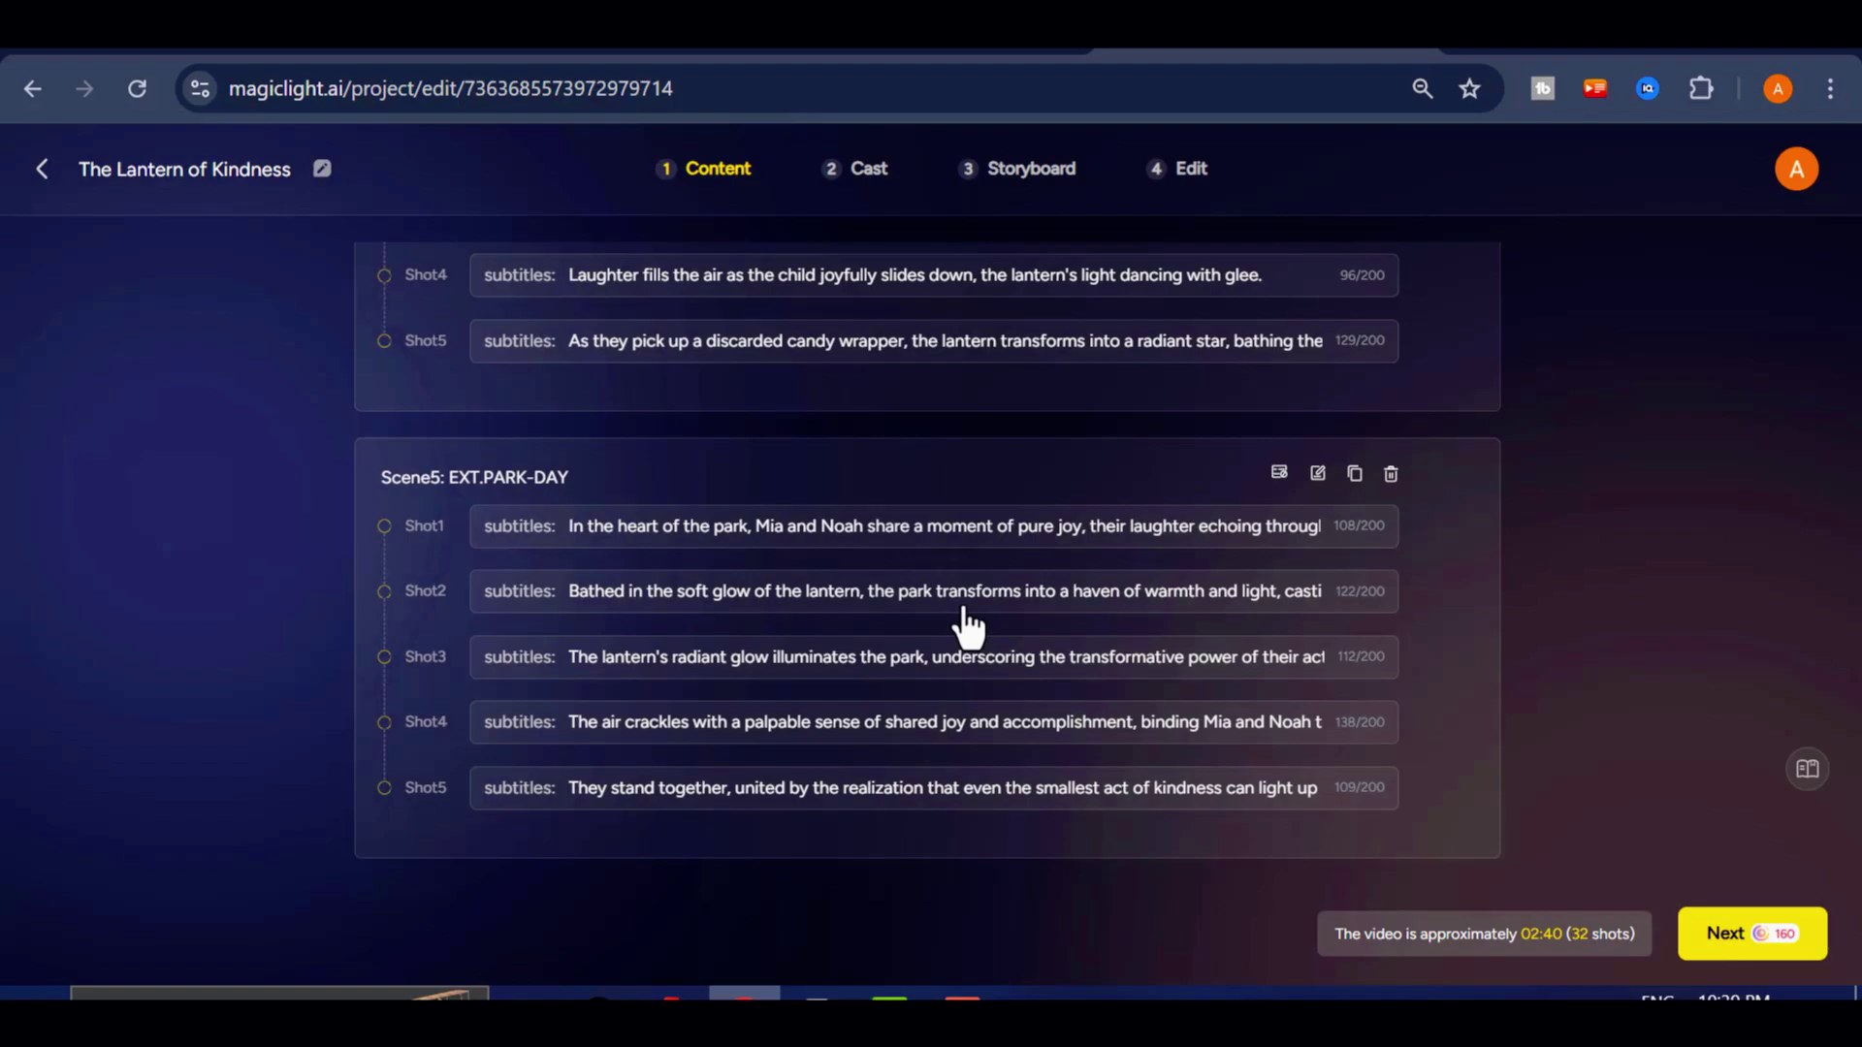
scroll(873, 650, "up", 3)
scroll(876, 677, "up", 5)
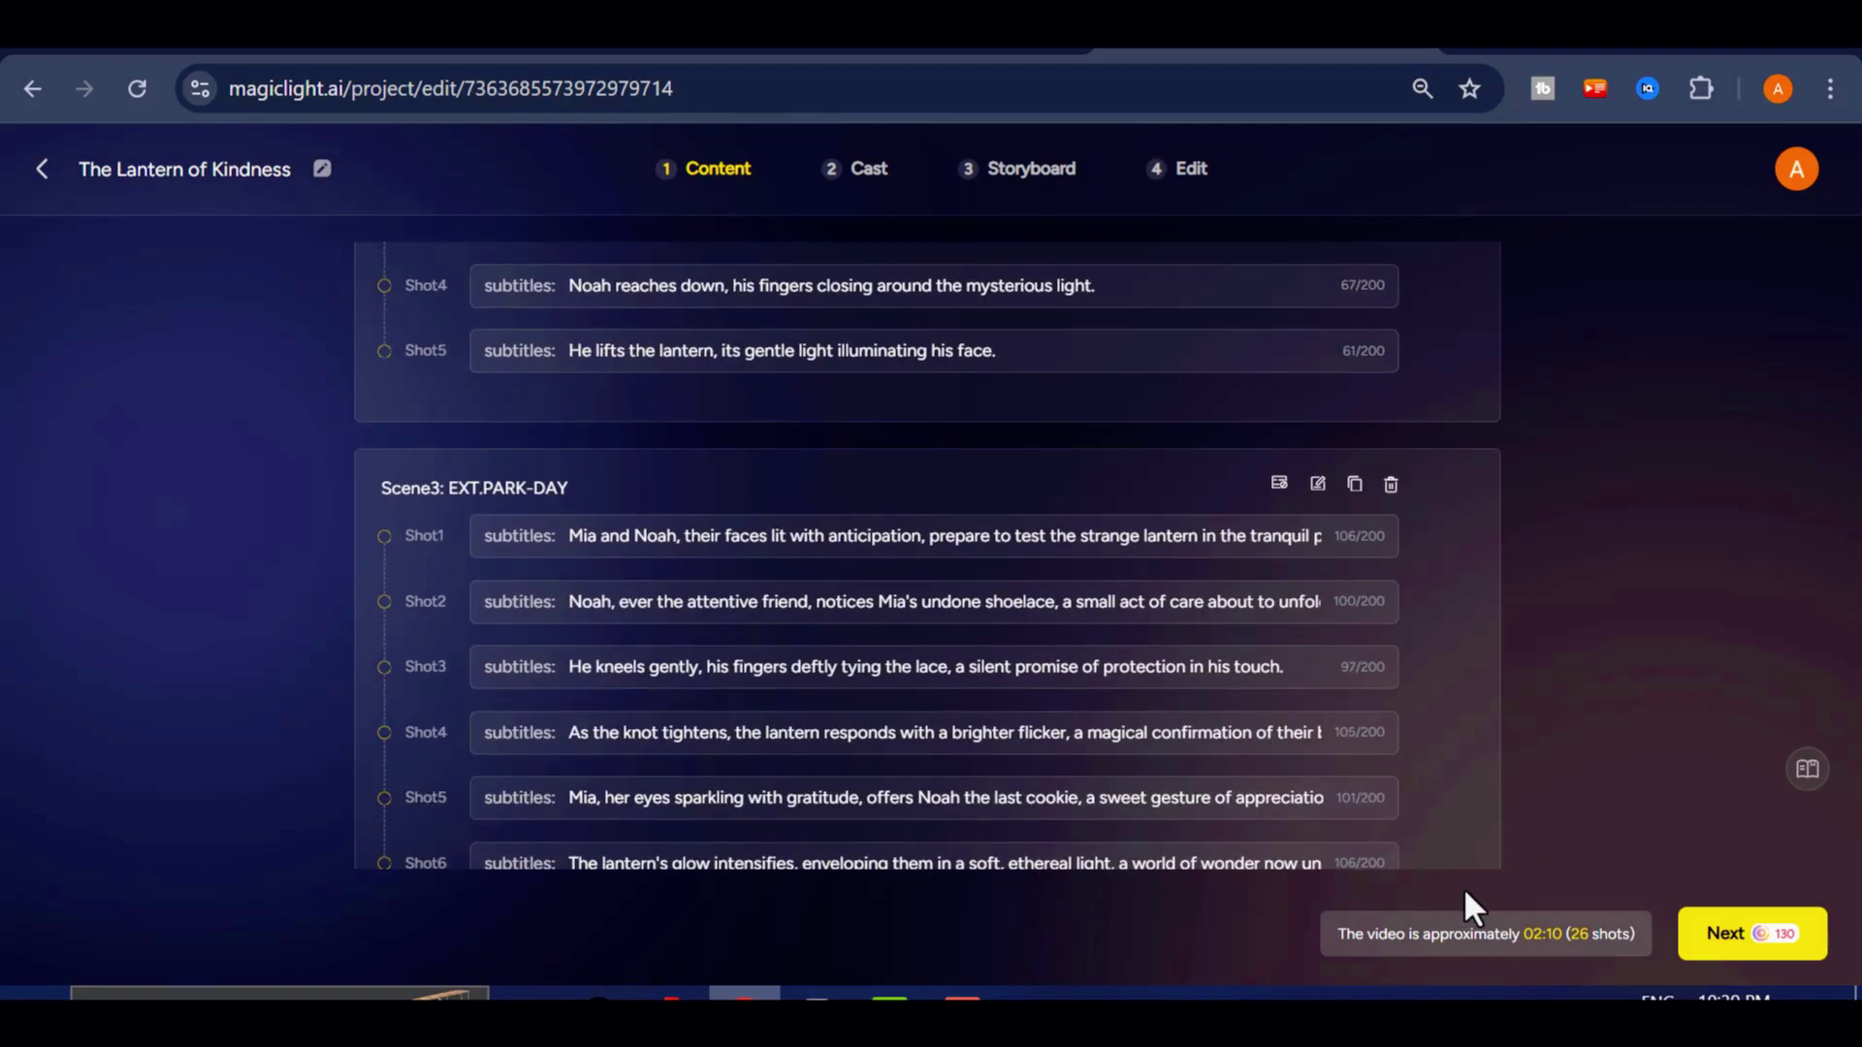
scroll(980, 524, "up", 5)
scroll(980, 524, "down", 10)
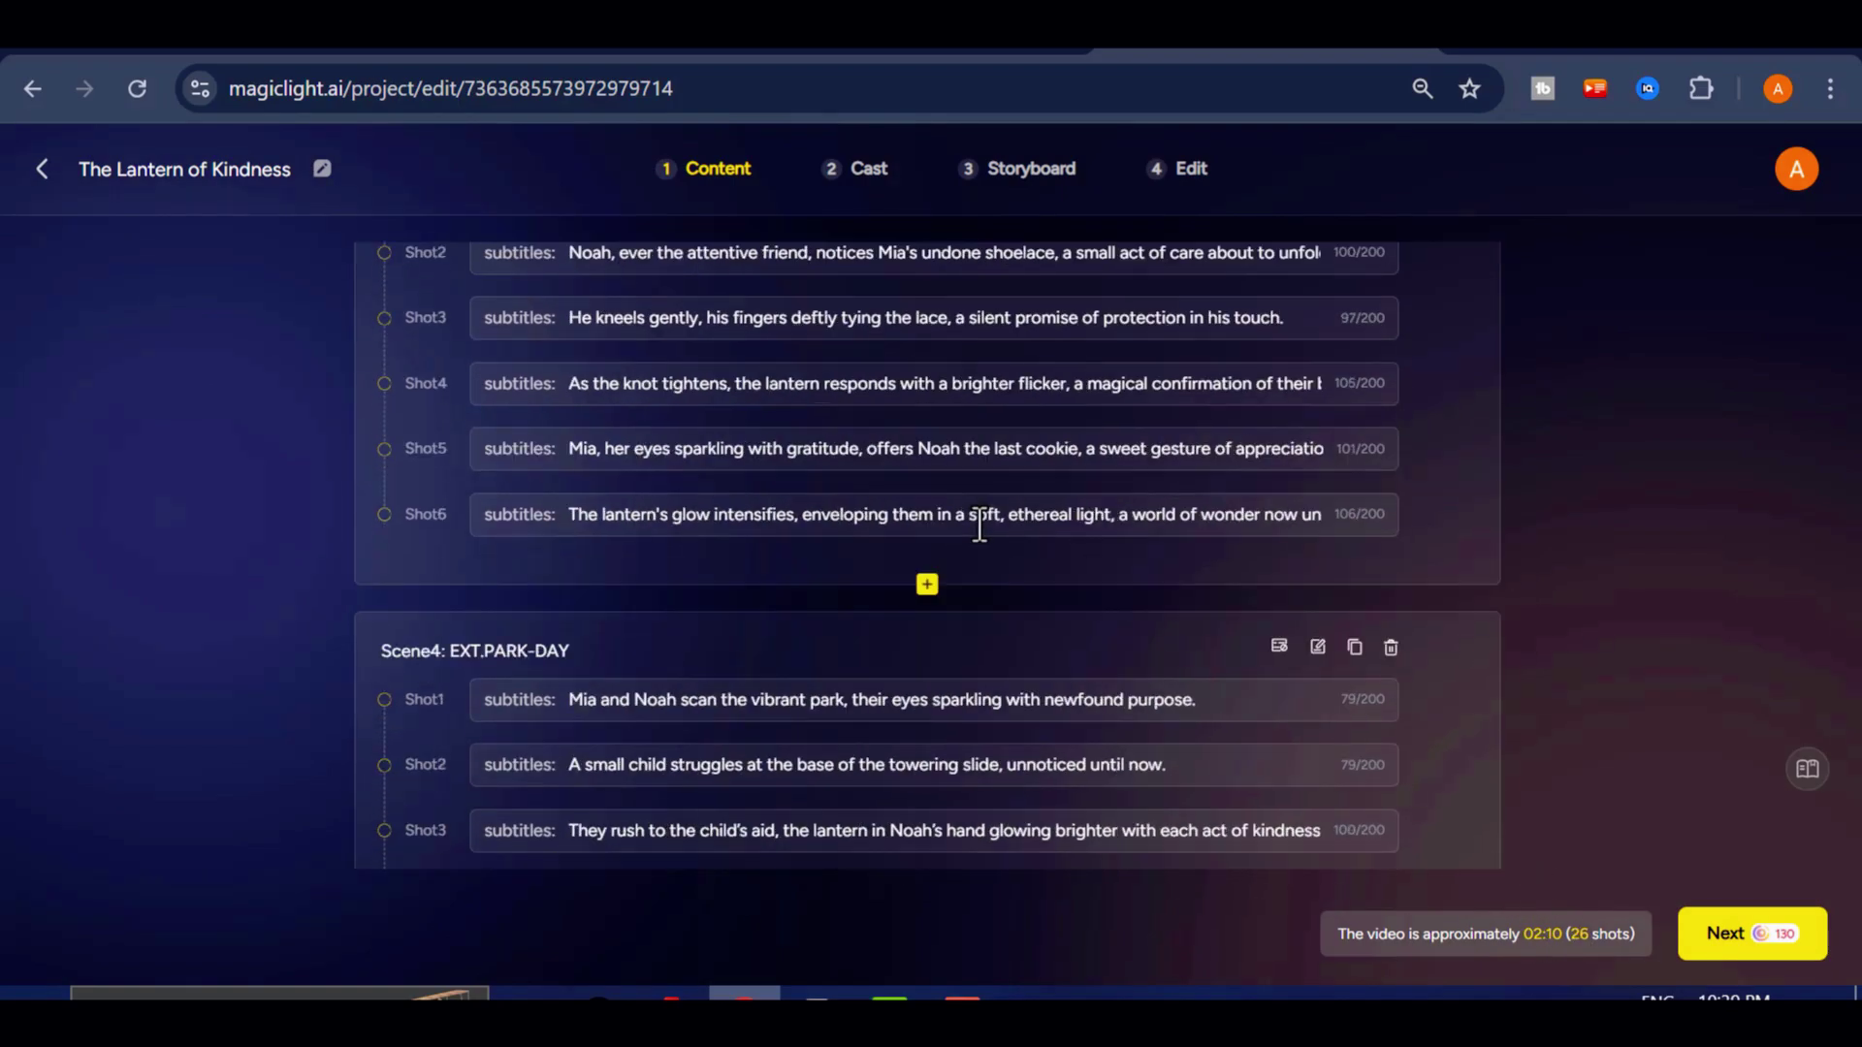
scroll(980, 524, "down", 1)
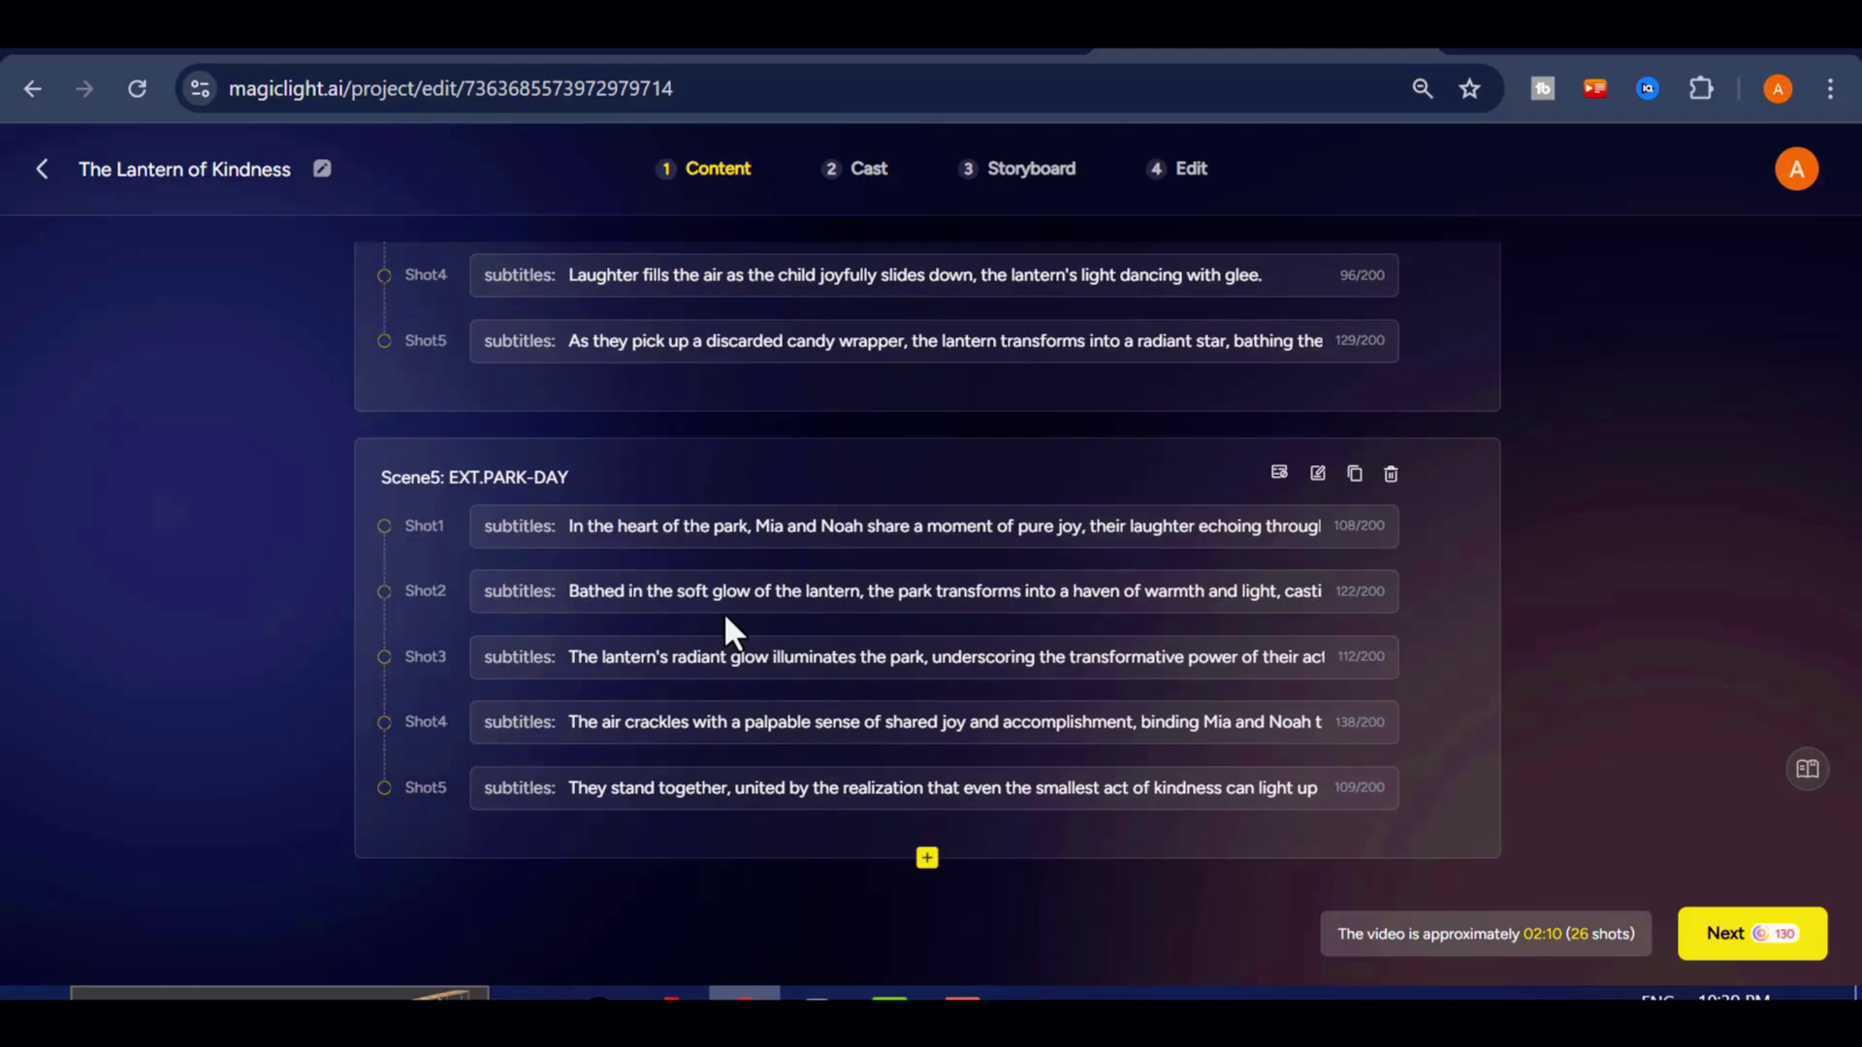
scroll(847, 526, "up", 5)
scroll(814, 669, "down", 4)
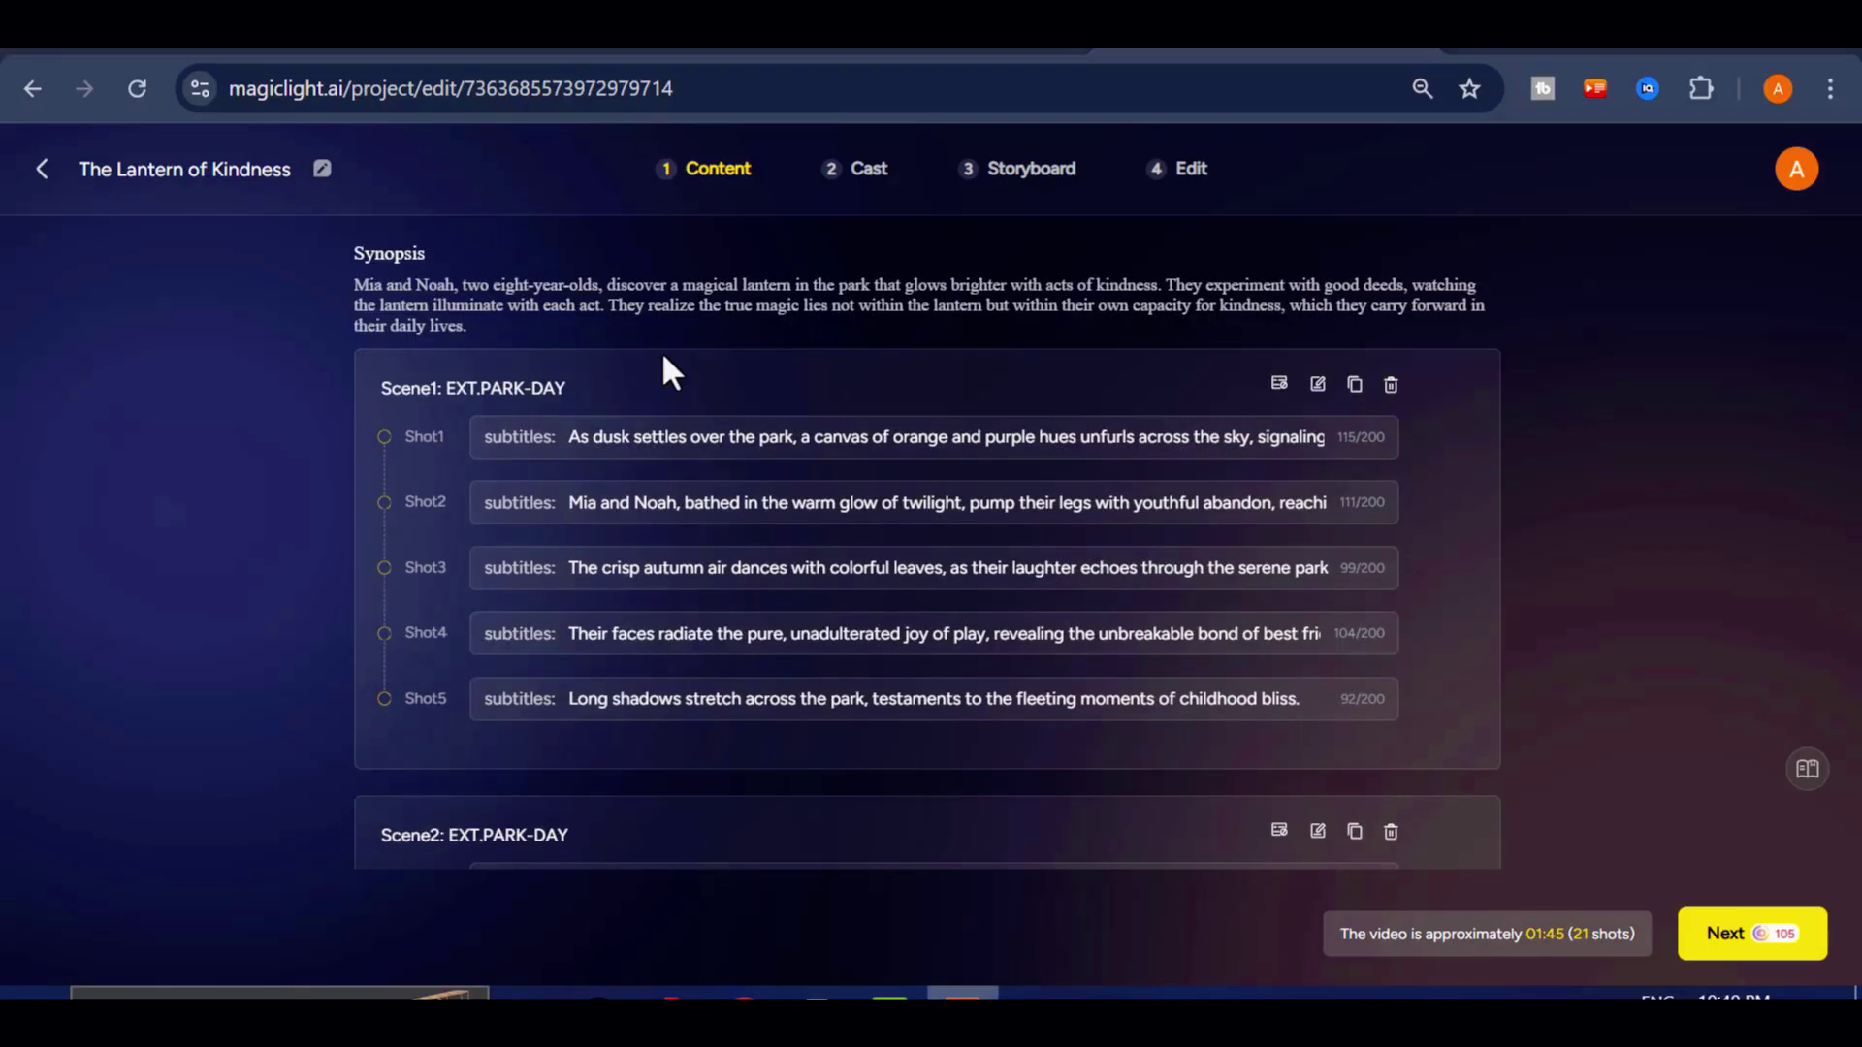
scroll(860, 569, "down", 10)
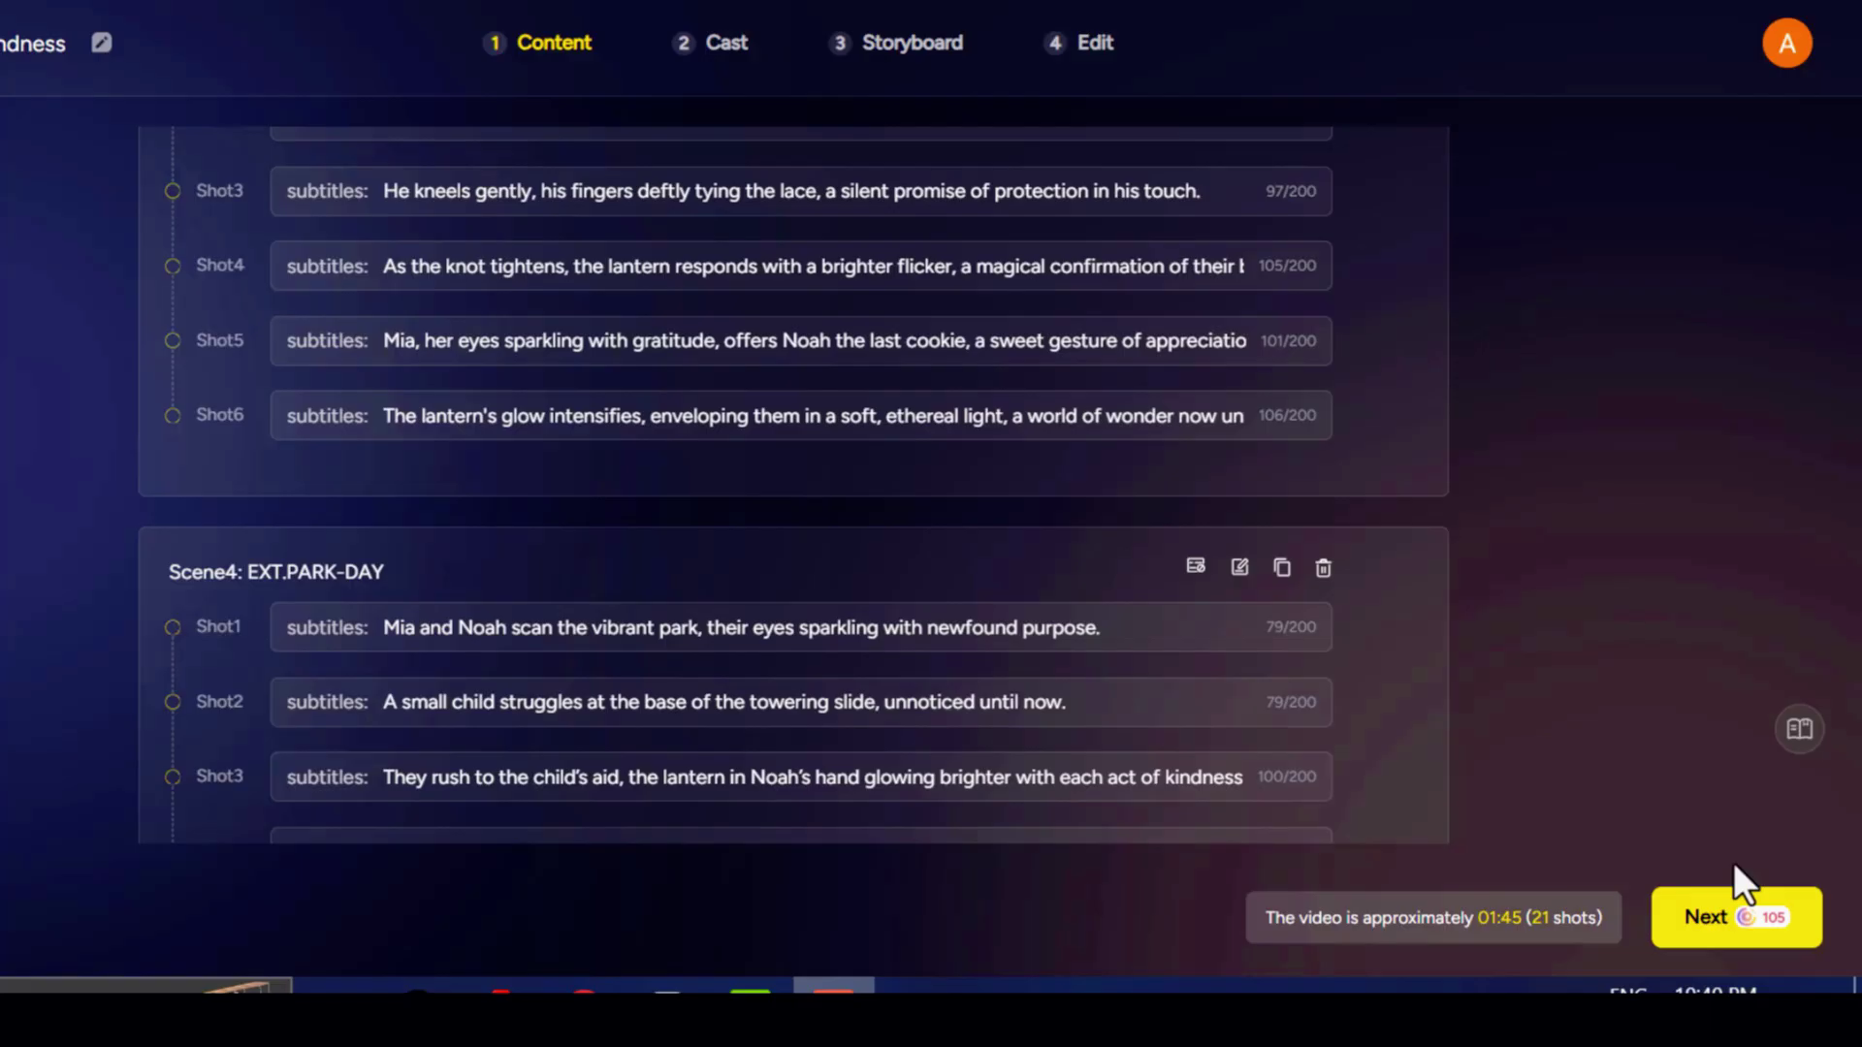
Continue to the Cast step, where Mia, Noah and Smaller Child are auto-detected.
left_click(1742, 933)
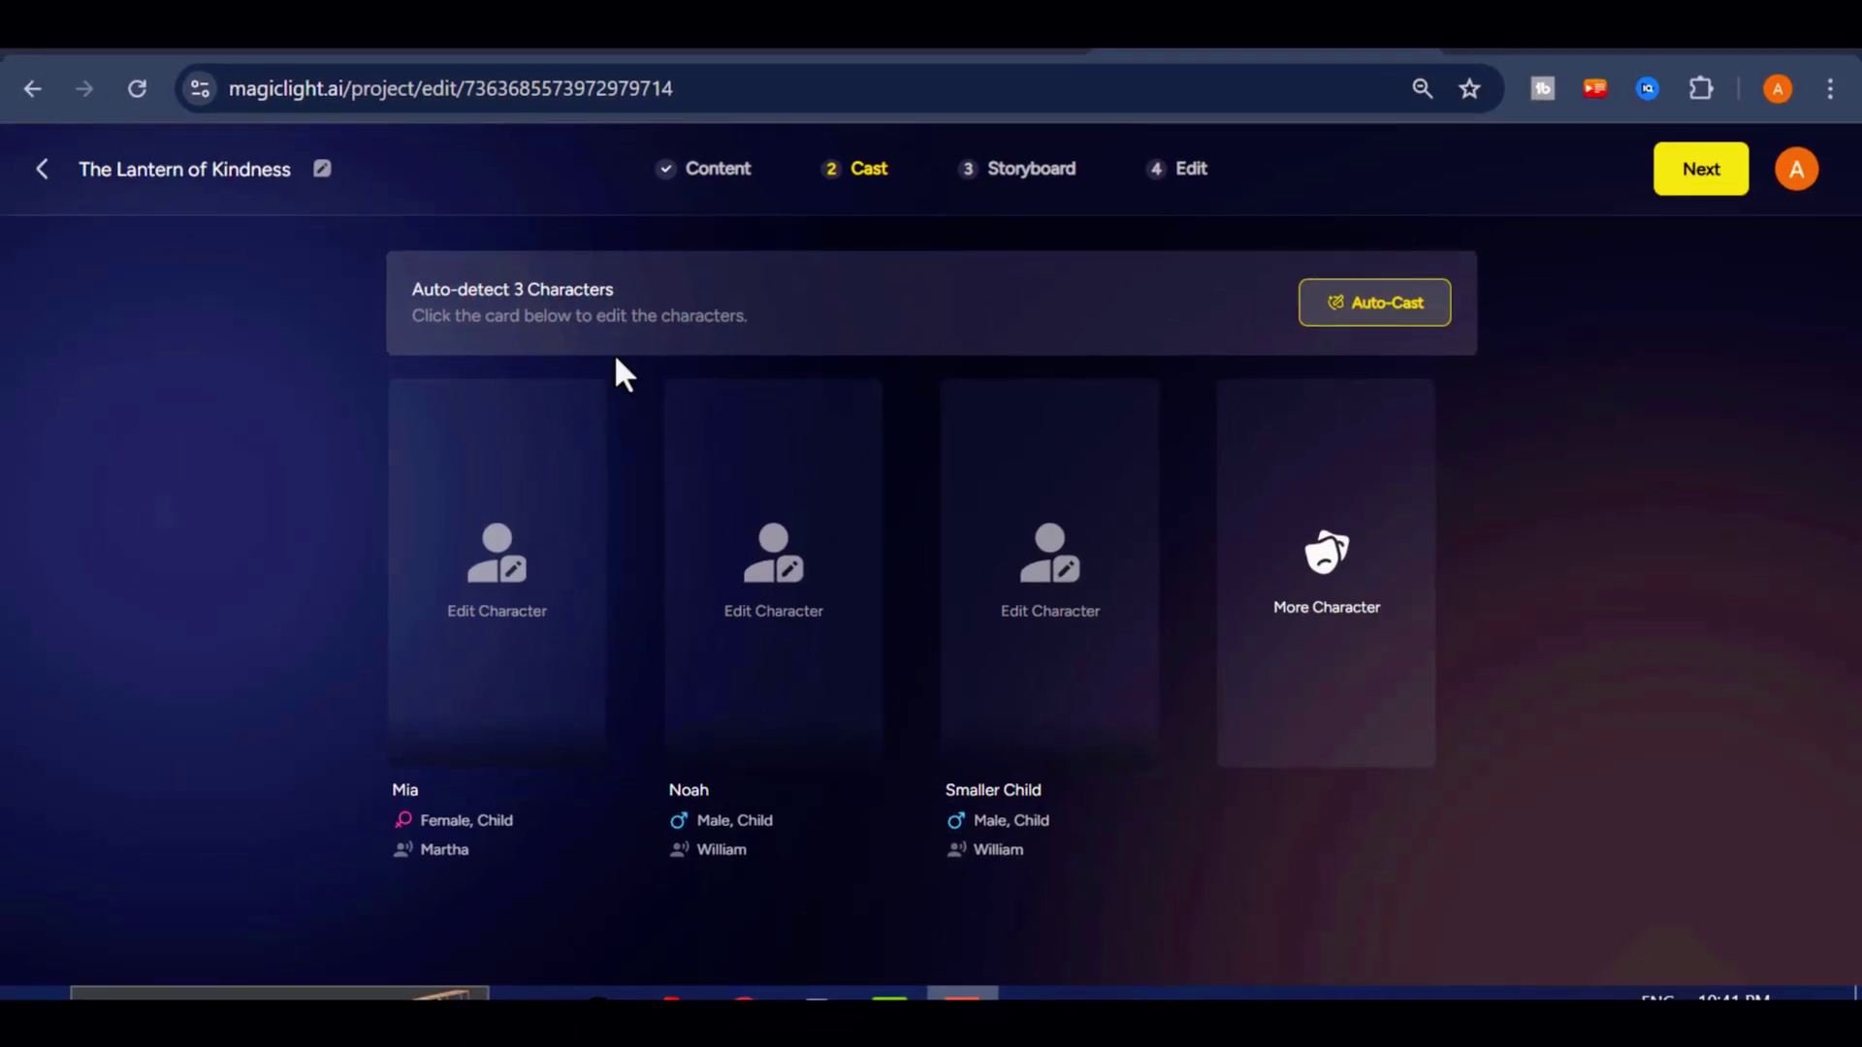
Edit Mia's character, browse the library presets, and open the Create Character form.
left_click(492, 617)
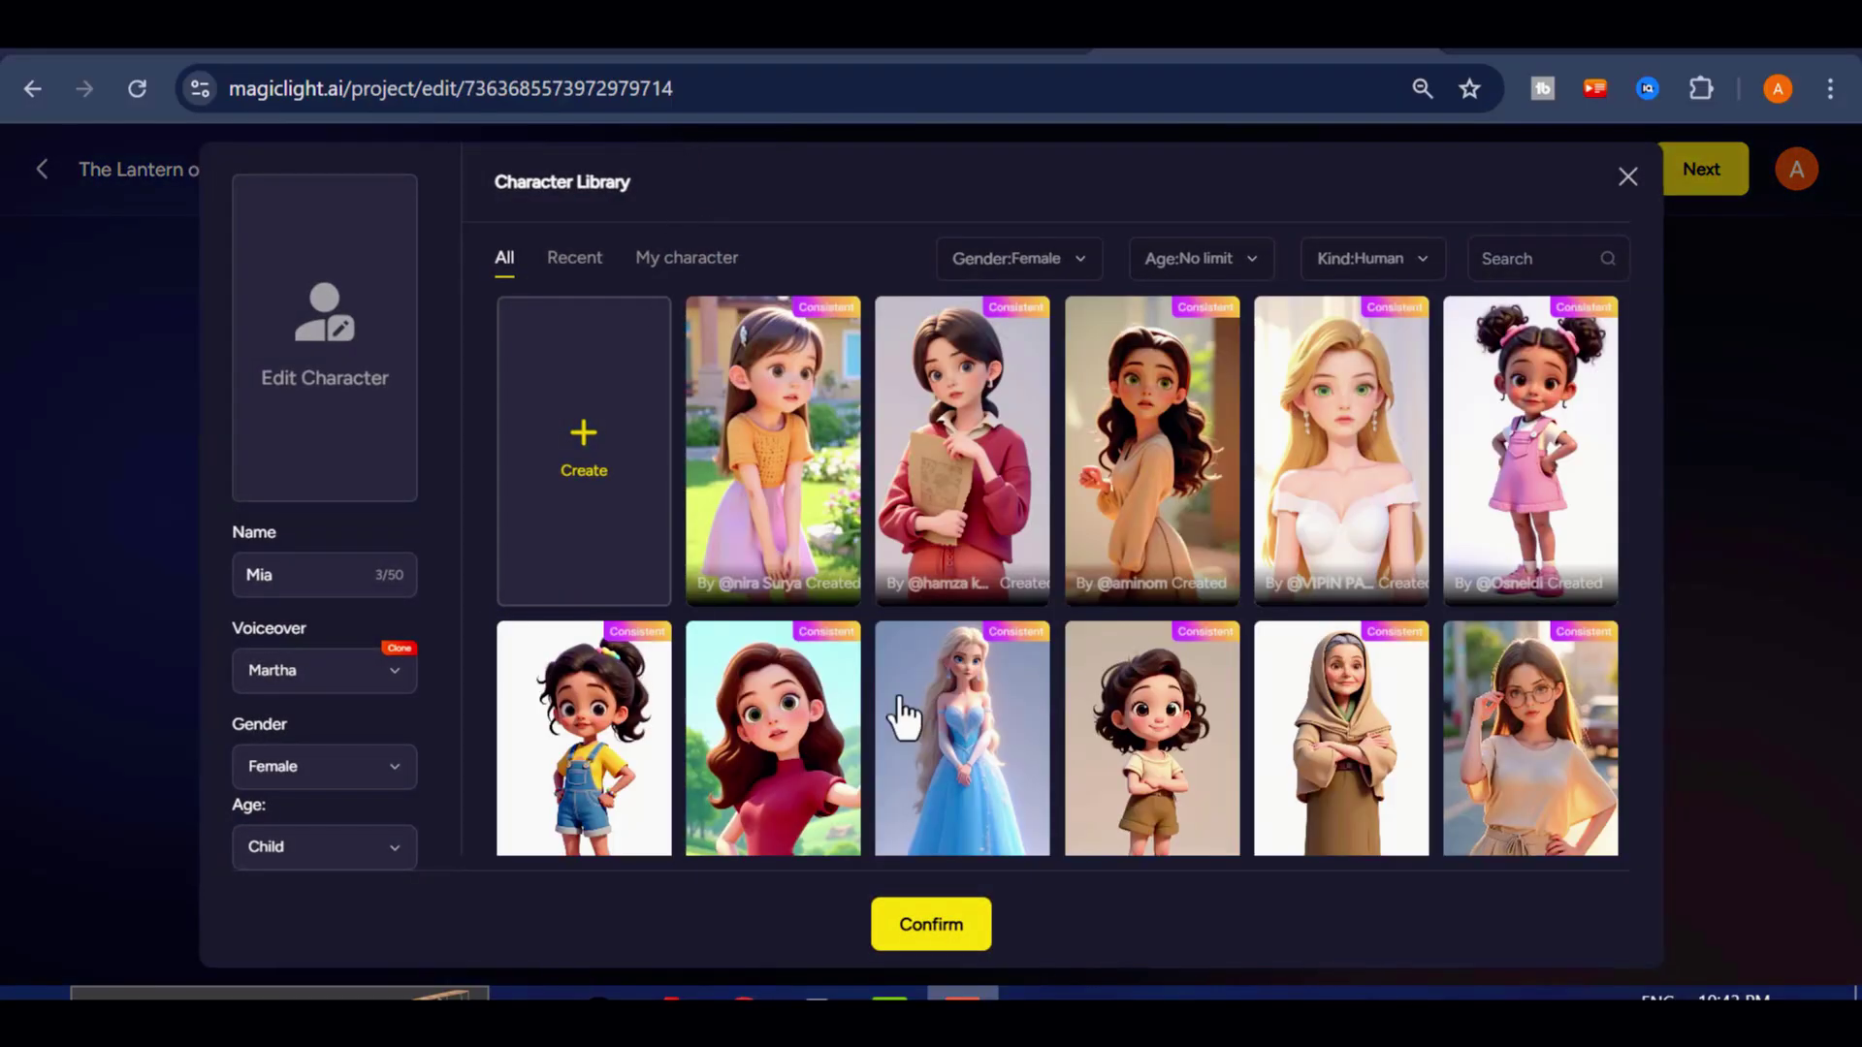
scroll(1263, 578, "down", 5)
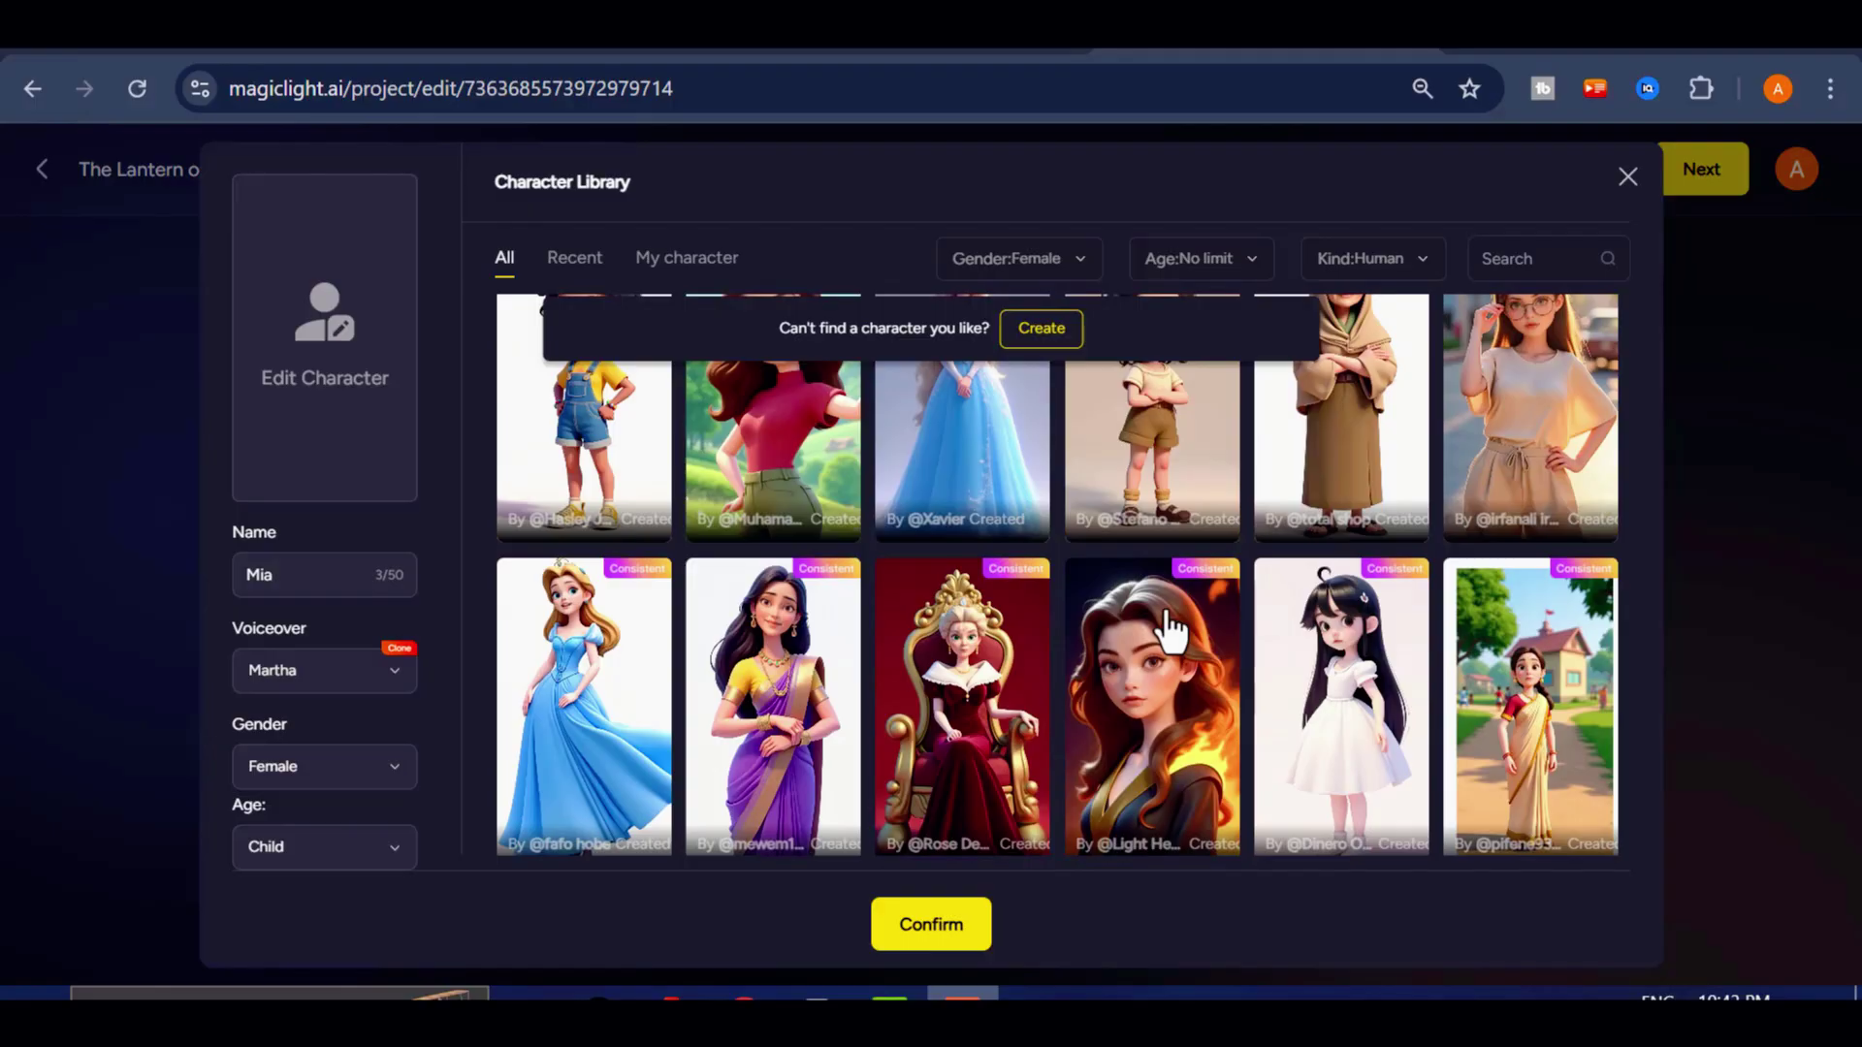
scroll(1173, 630, "up", 5)
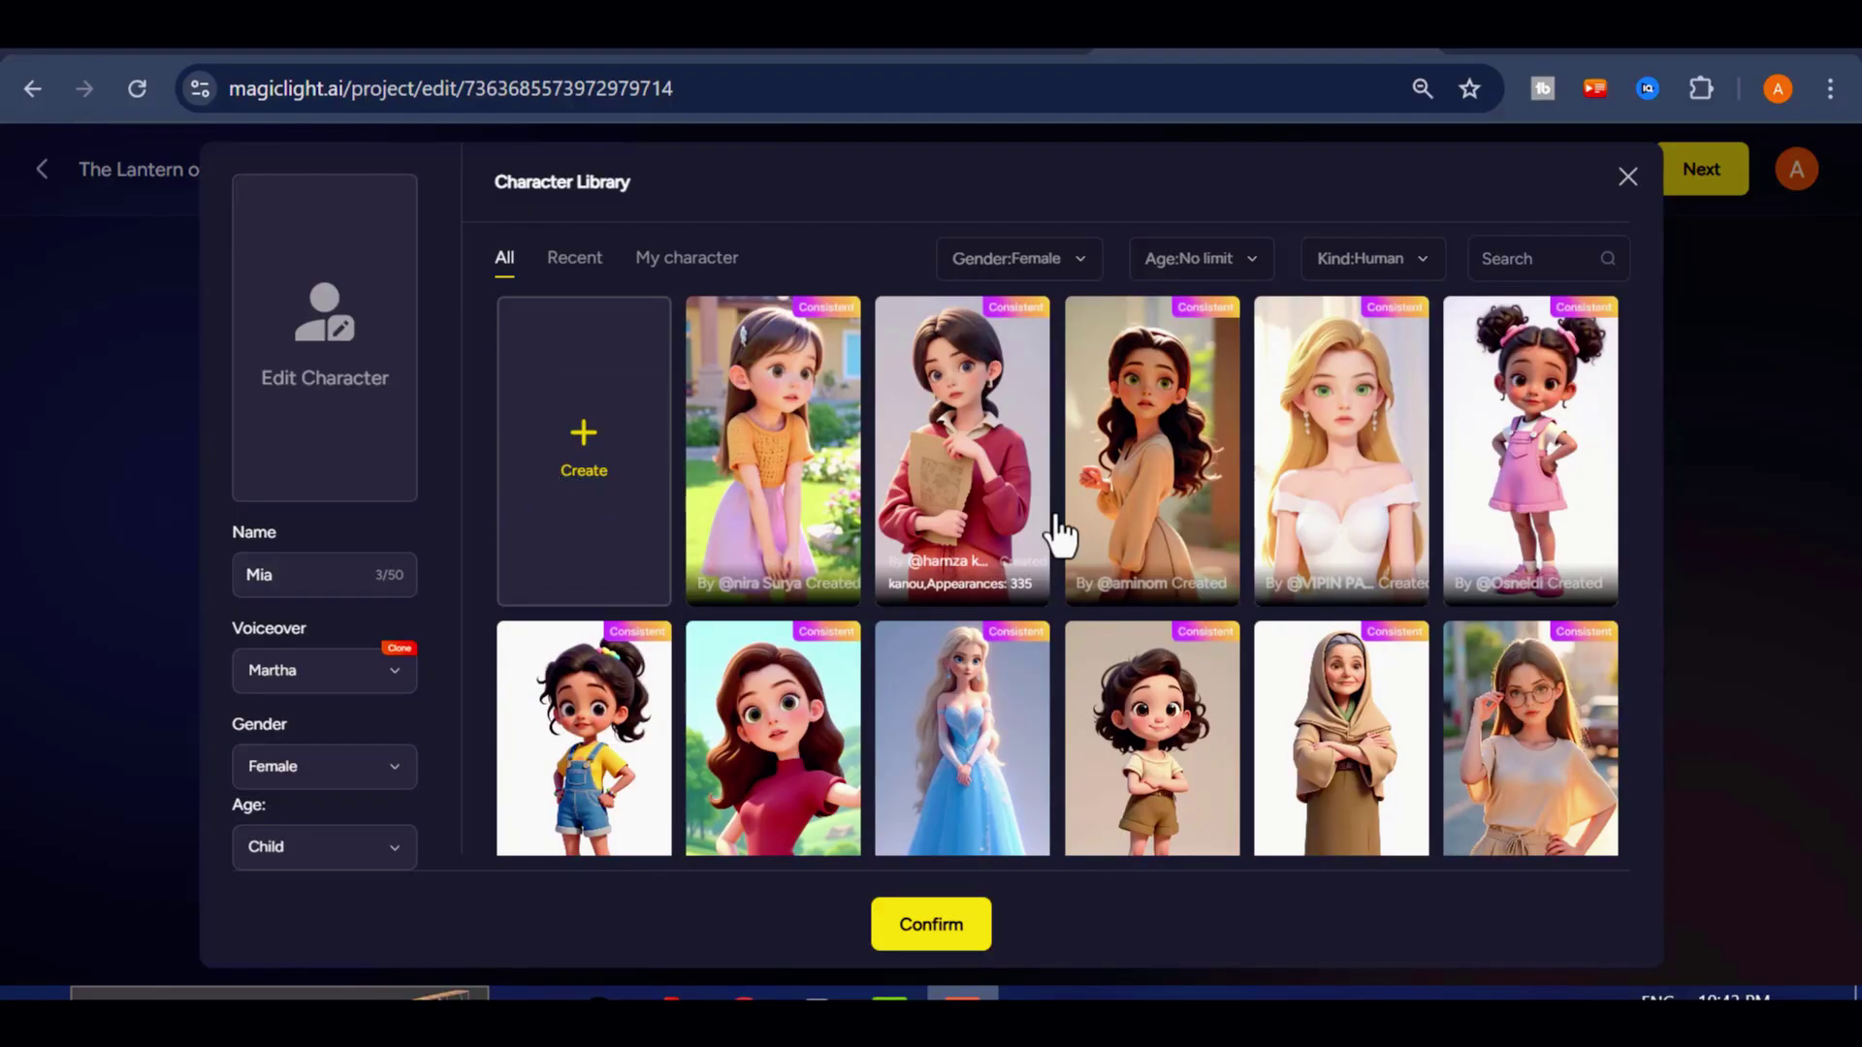
scroll(1026, 625, "down", 2)
scroll(1026, 631, "up", 2)
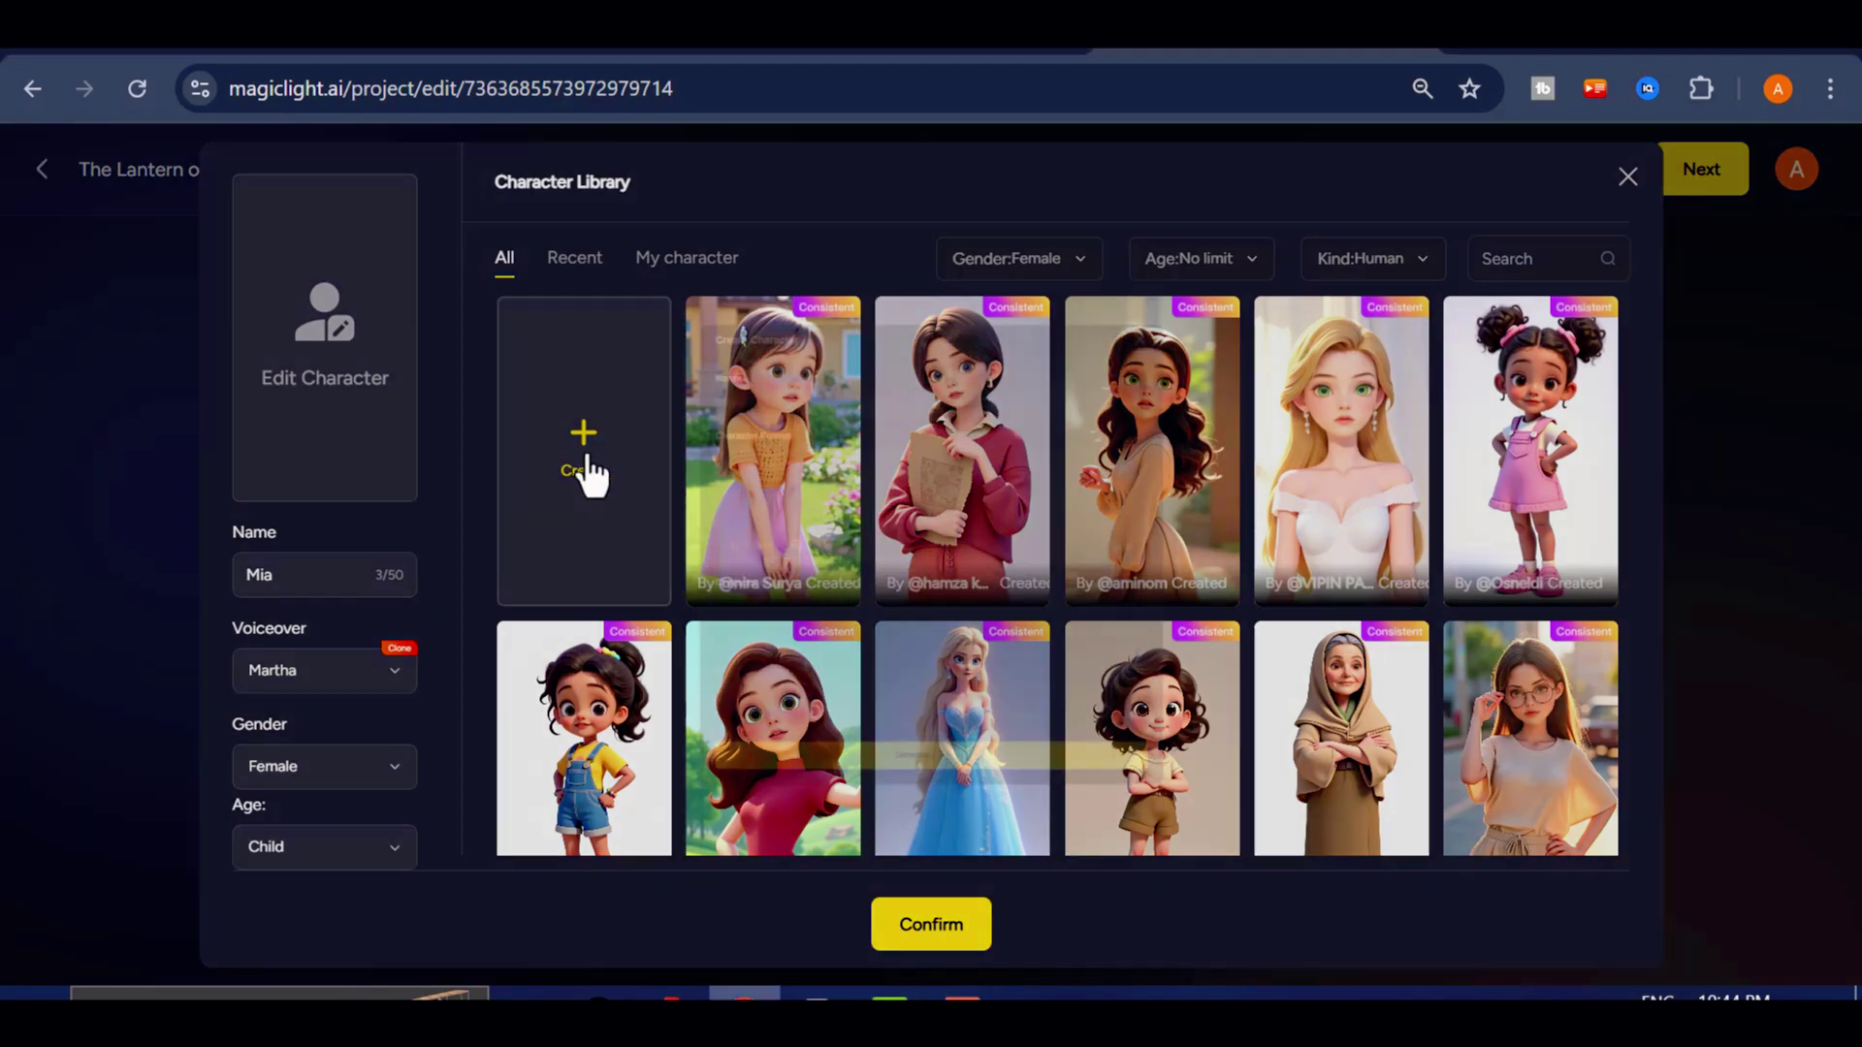
left_click(585, 474)
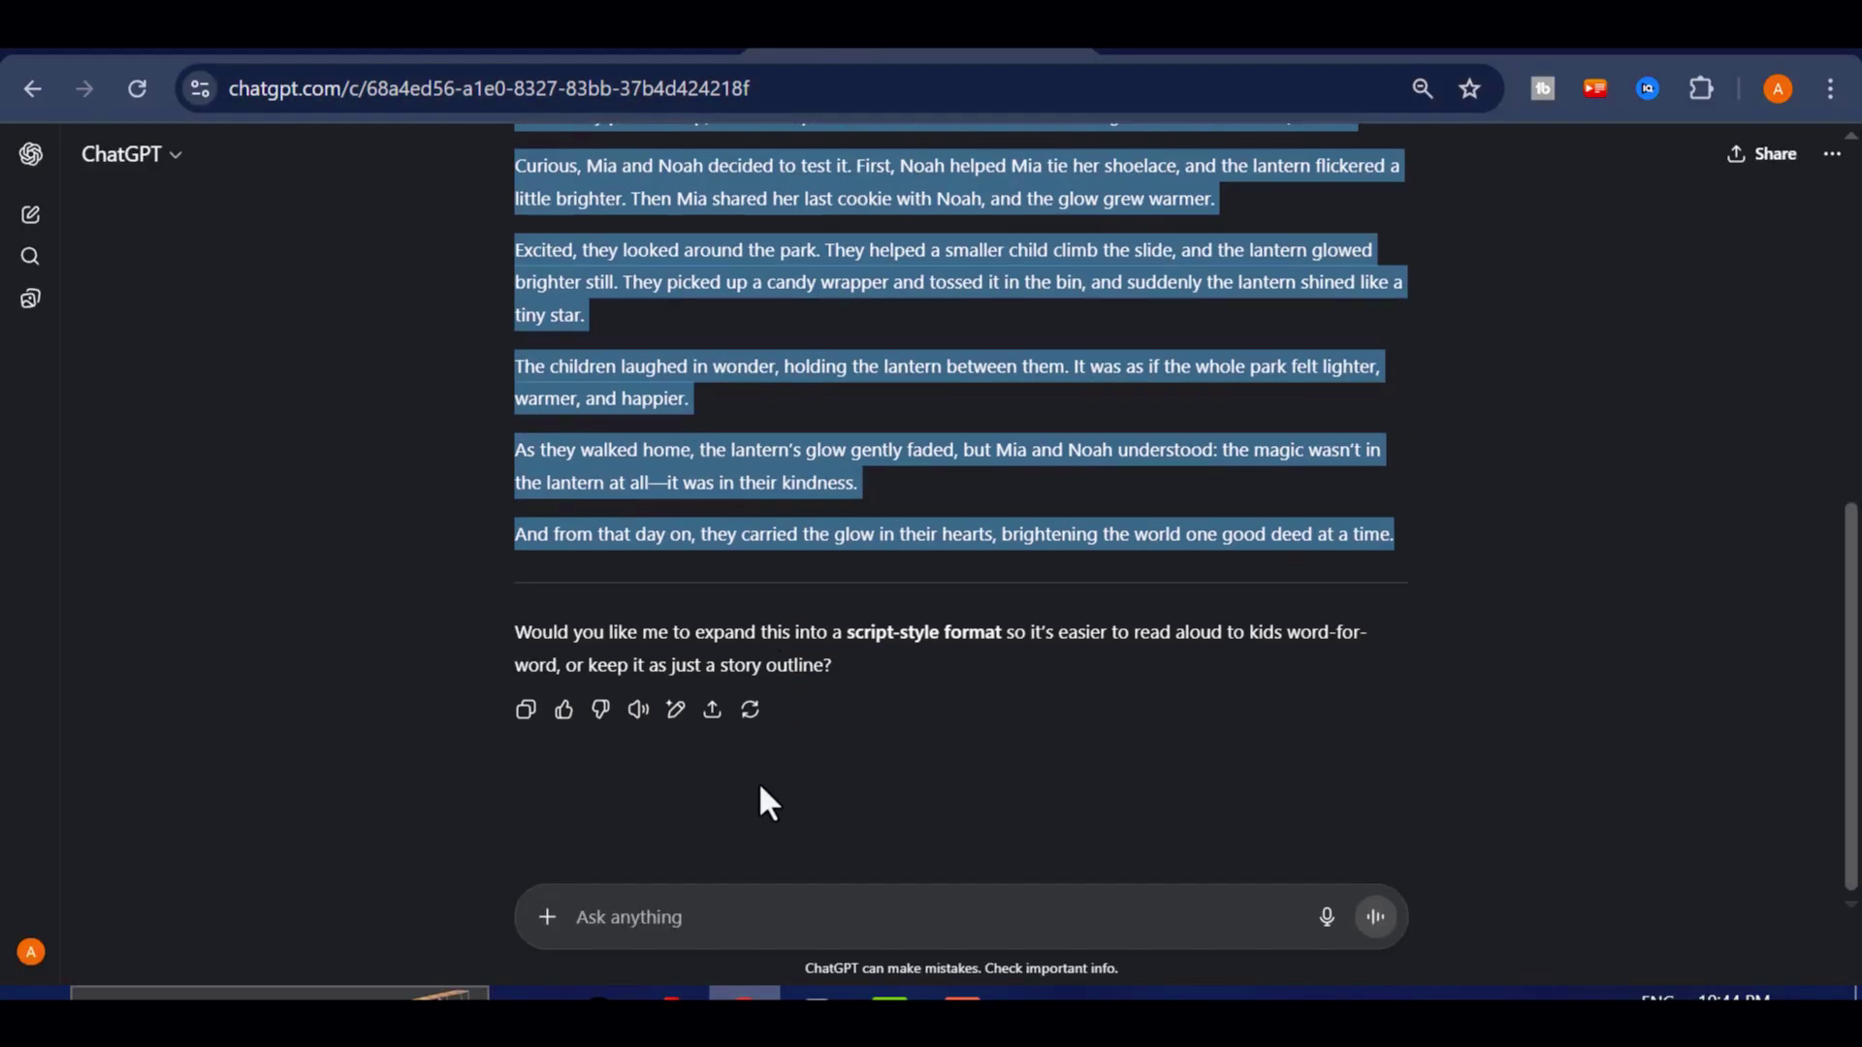
In ChatGPT, paste and send the character-analysis prompt for the lantern story.
left_click(765, 906)
right_click(766, 906)
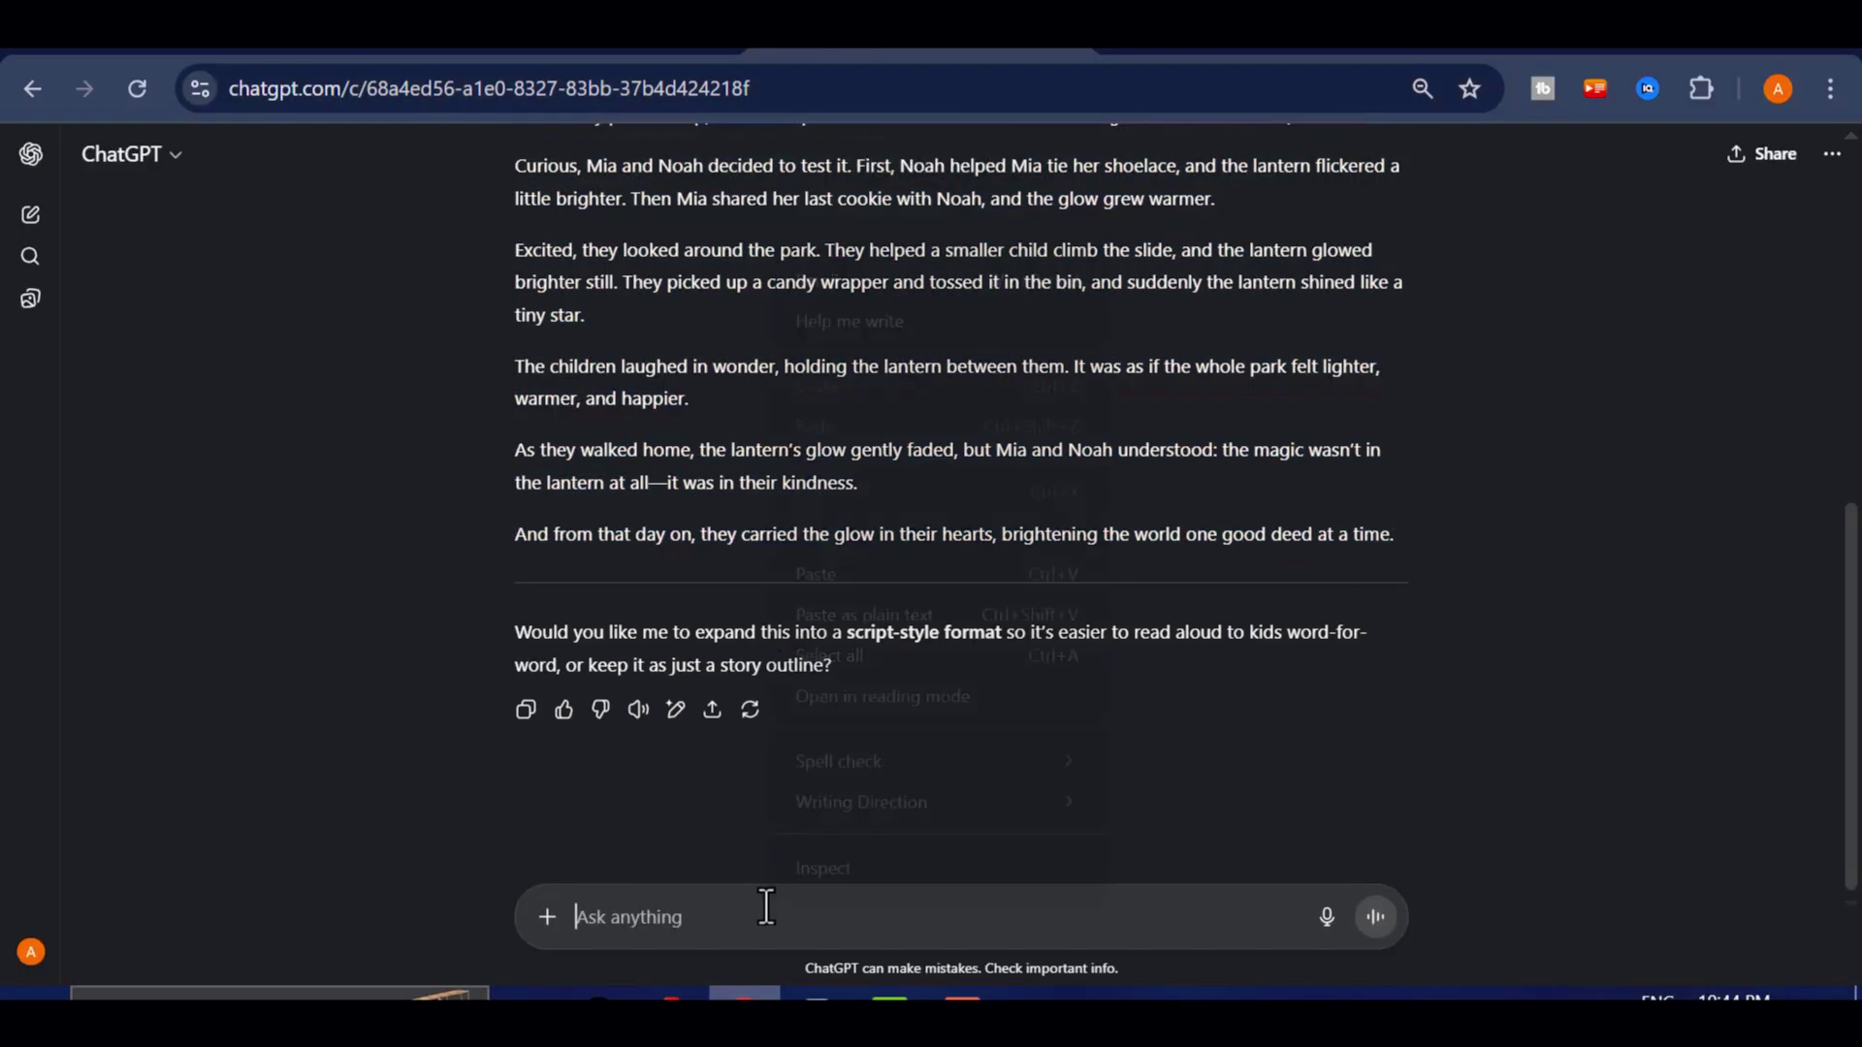
left_click(813, 578)
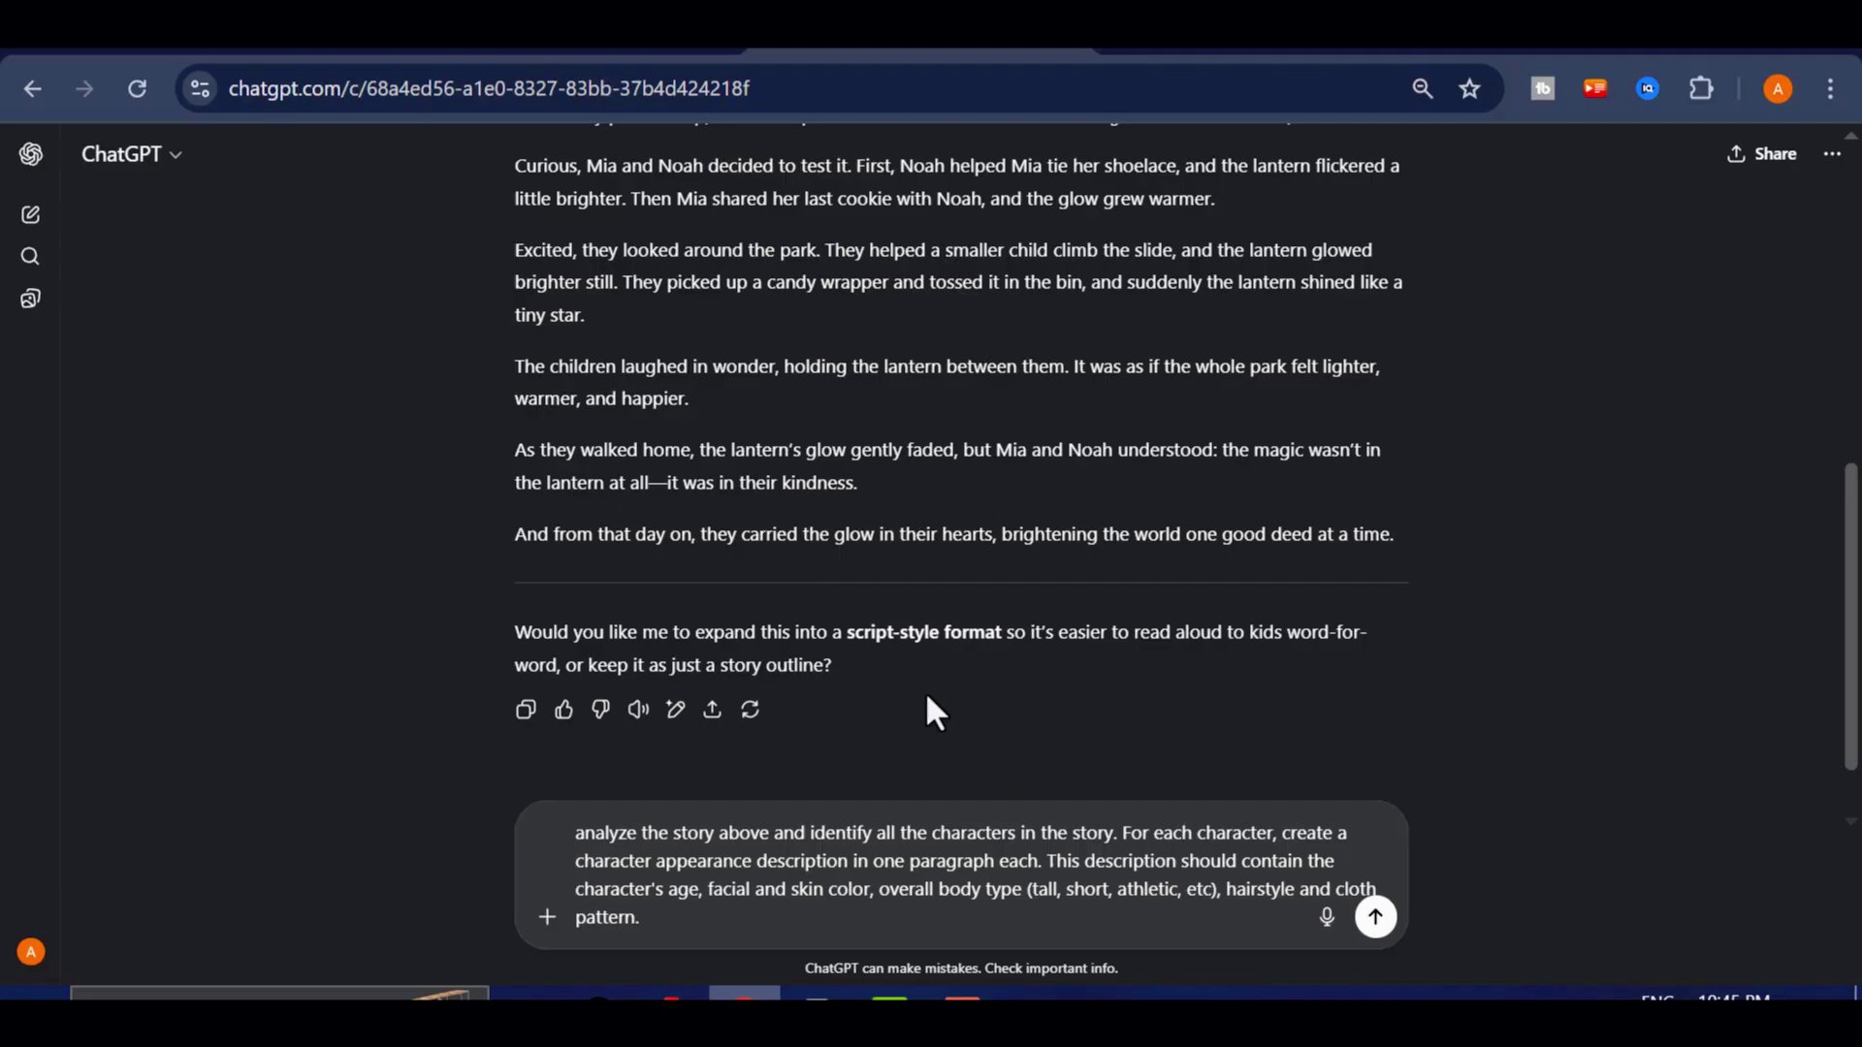
left_click(1375, 918)
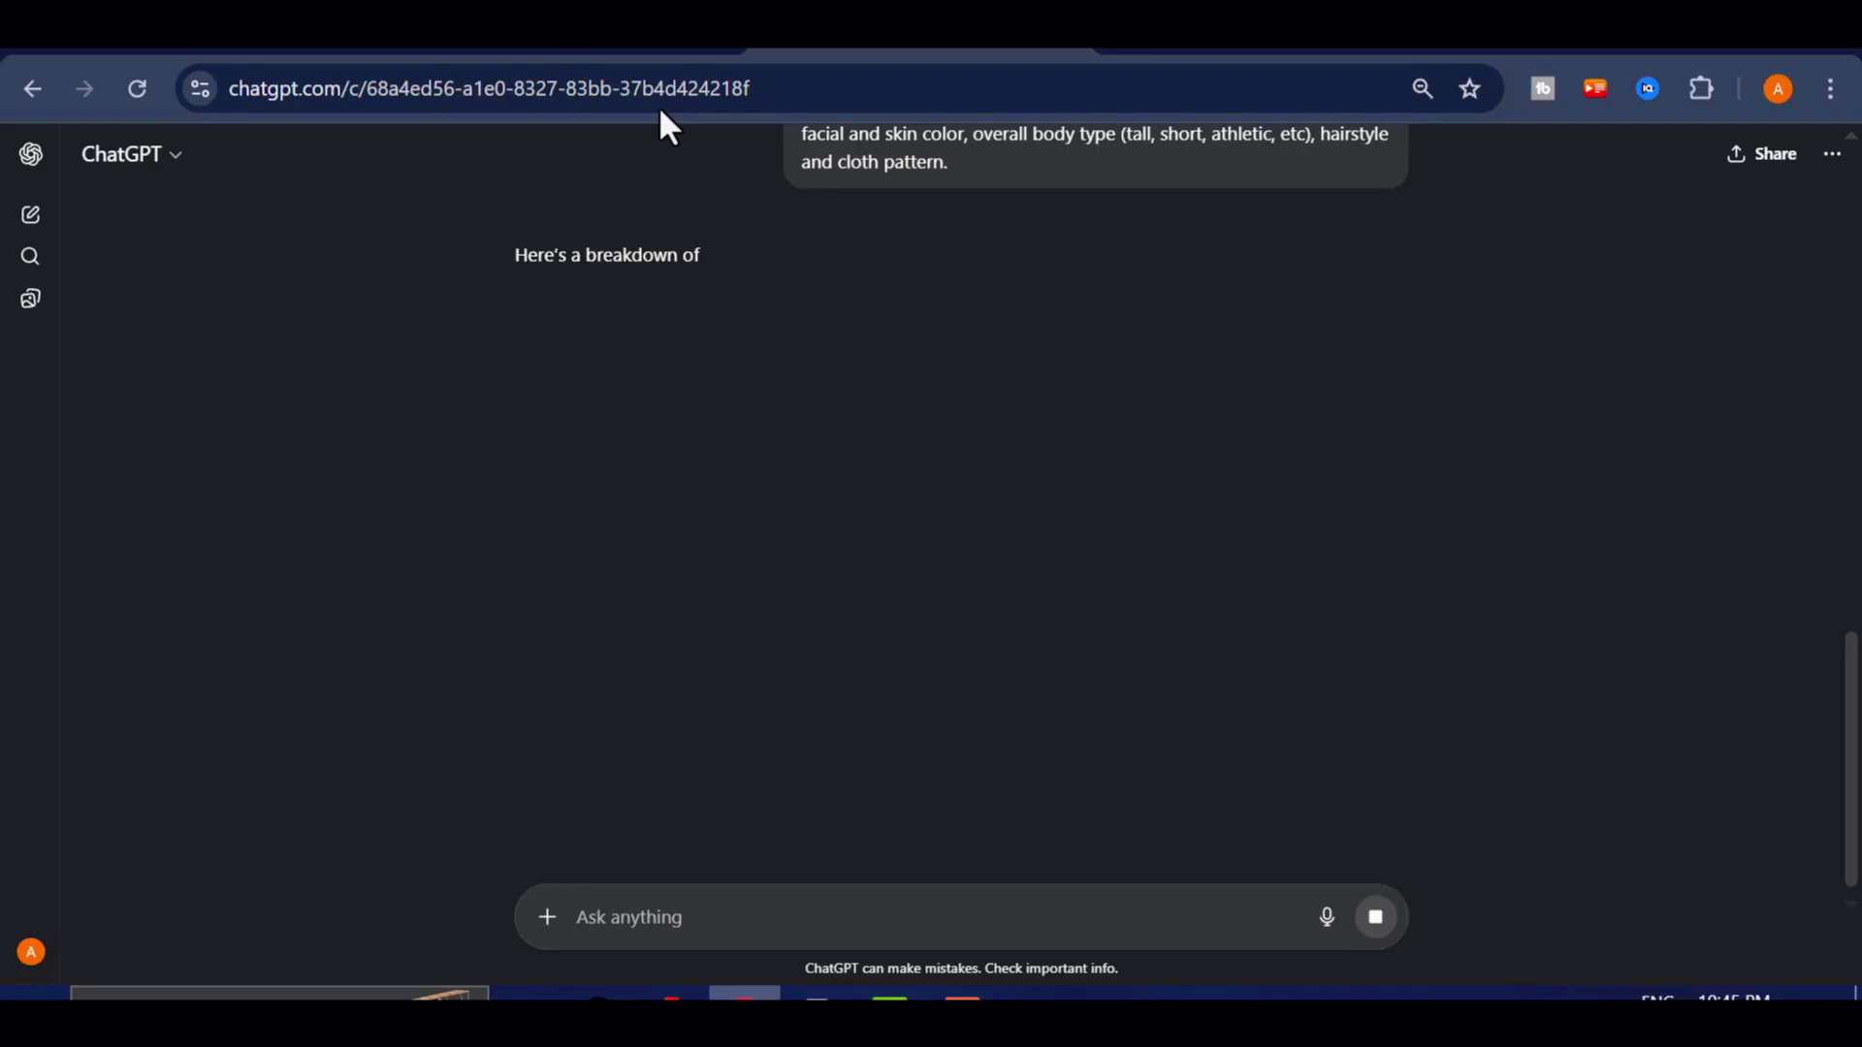
Select and copy Mia's appearance paragraph from ChatGPT's reply.
scroll(741, 359, "up", 4)
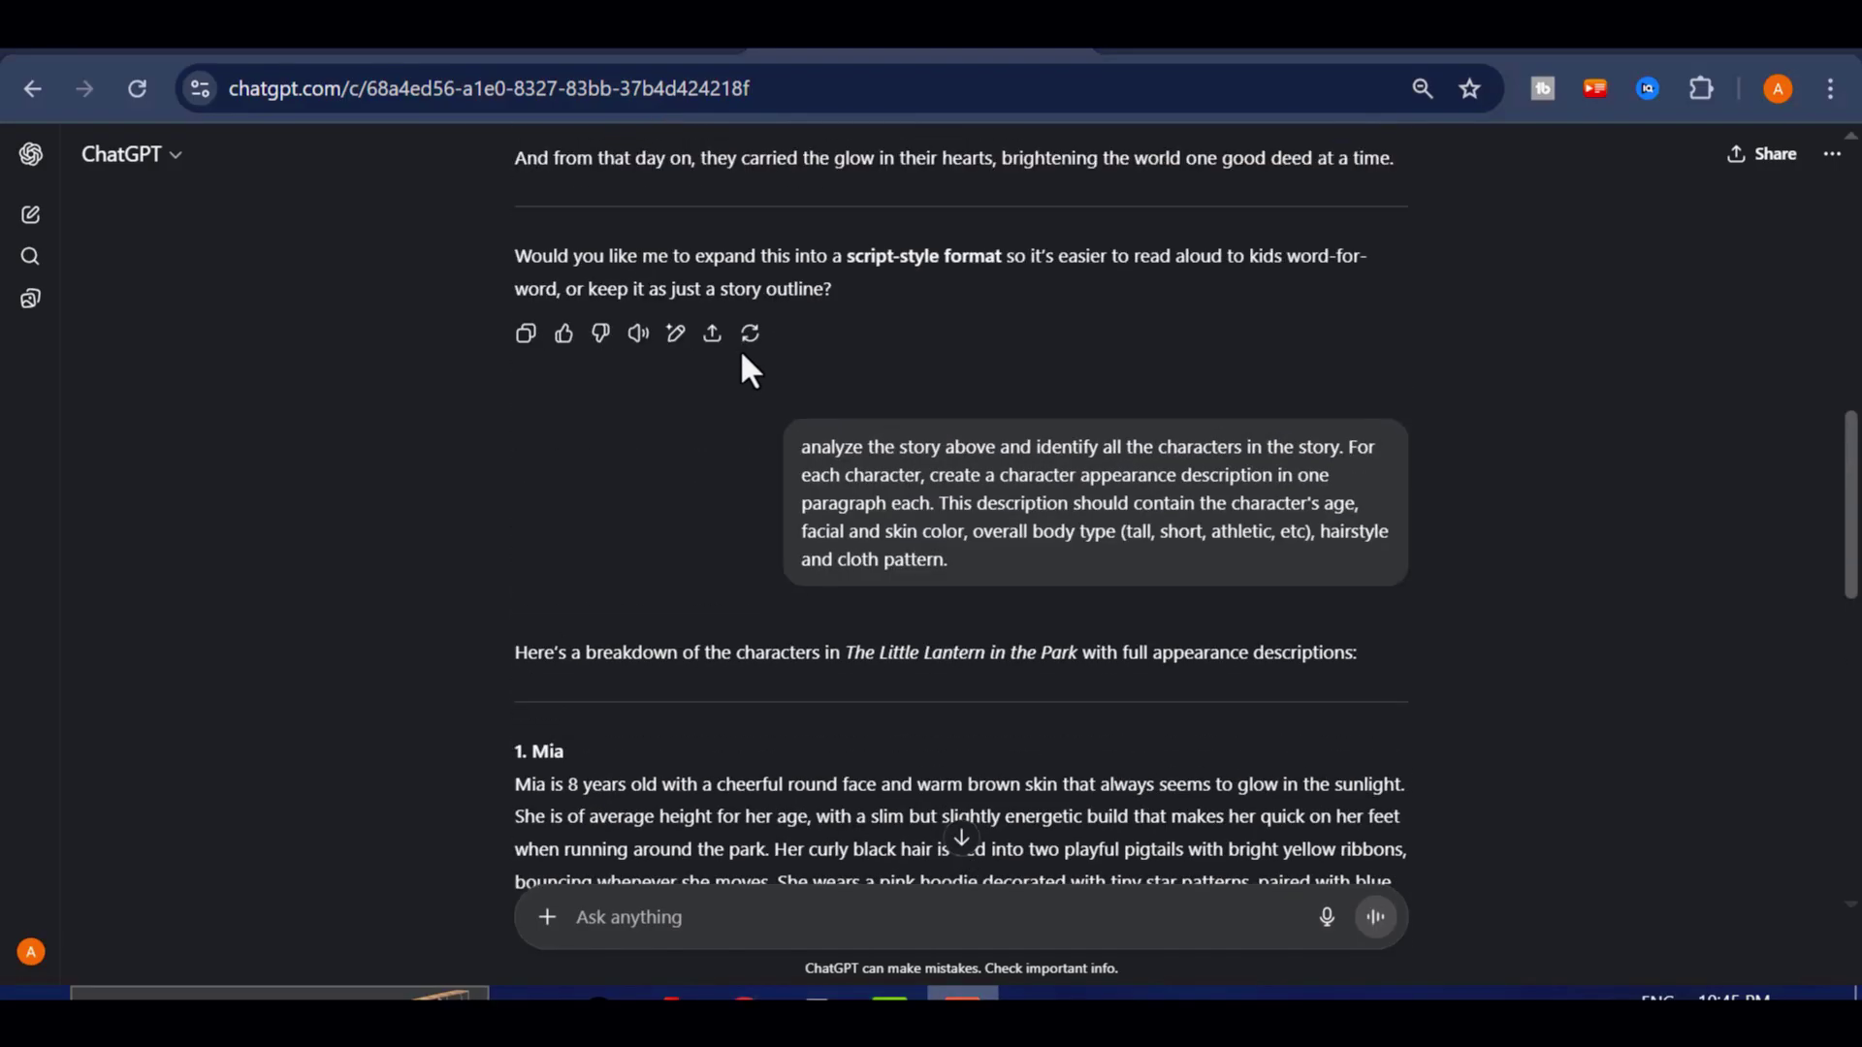
scroll(743, 363, "down", 2)
scroll(744, 364, "down", 2)
scroll(744, 366, "down", 4)
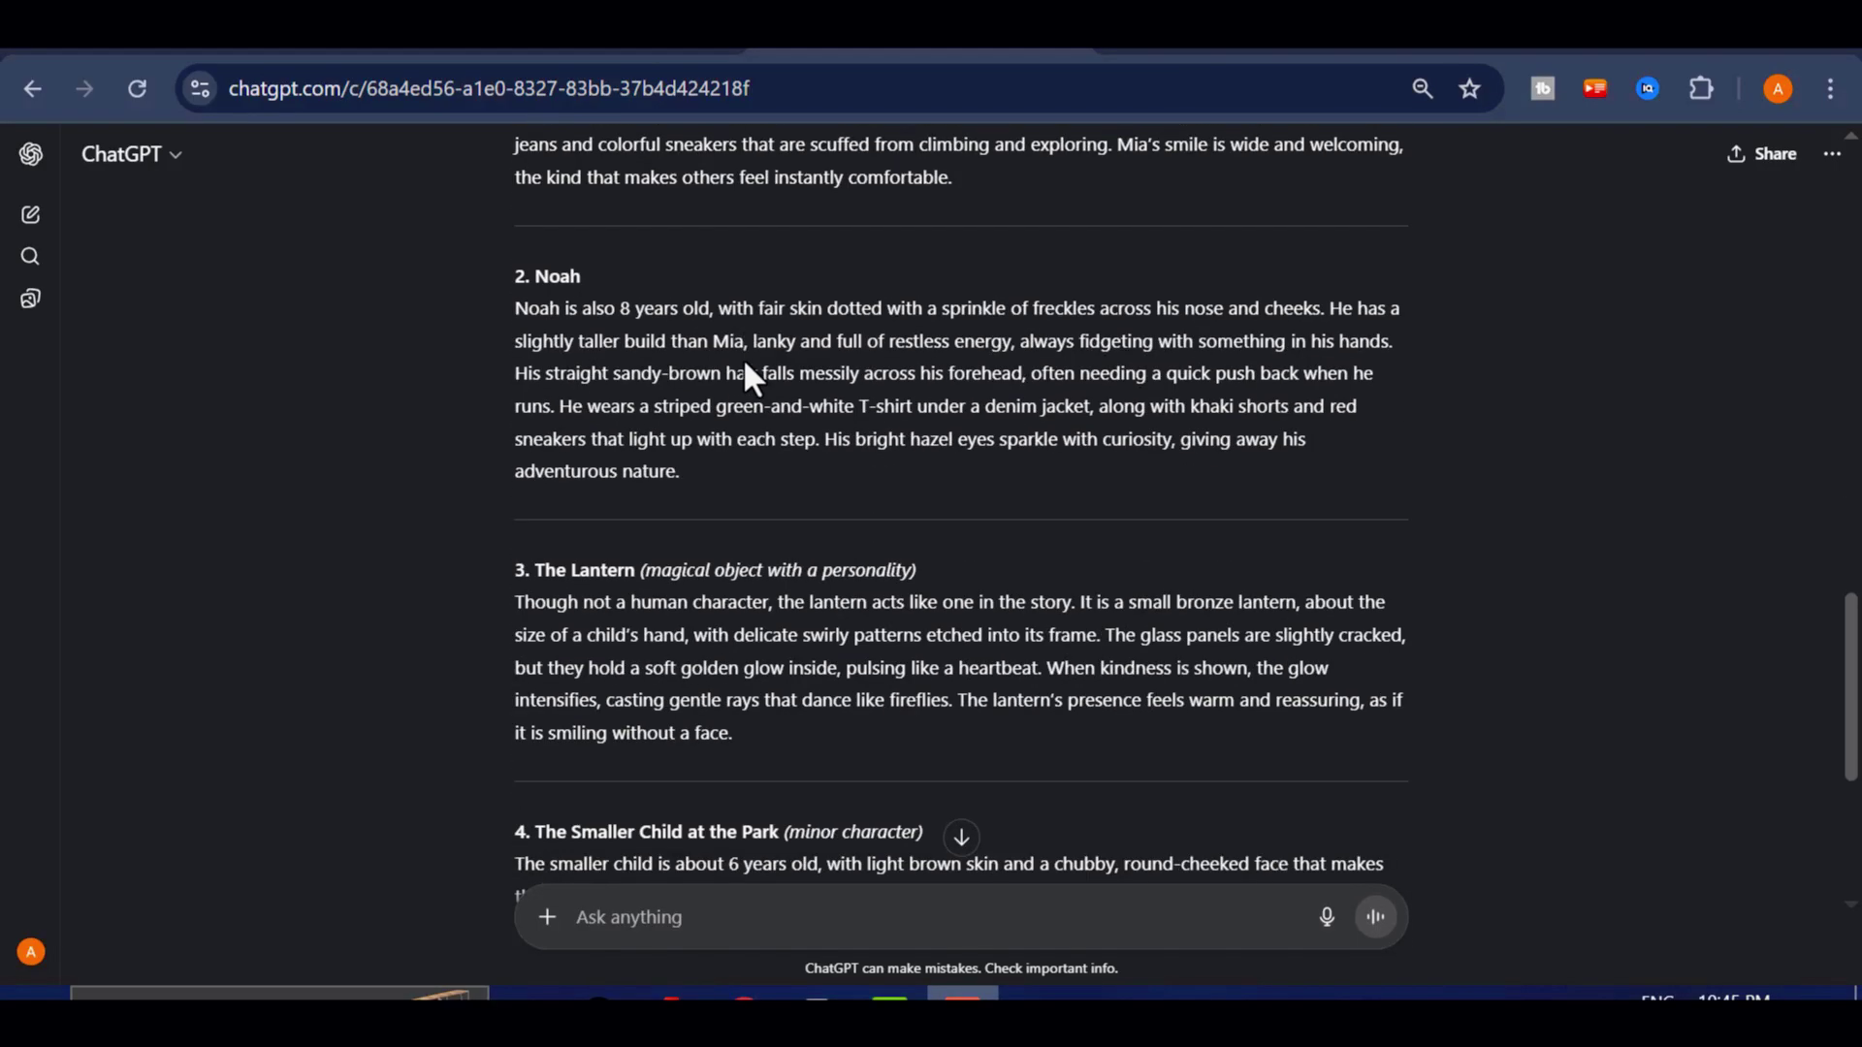
scroll(747, 376, "down", 4)
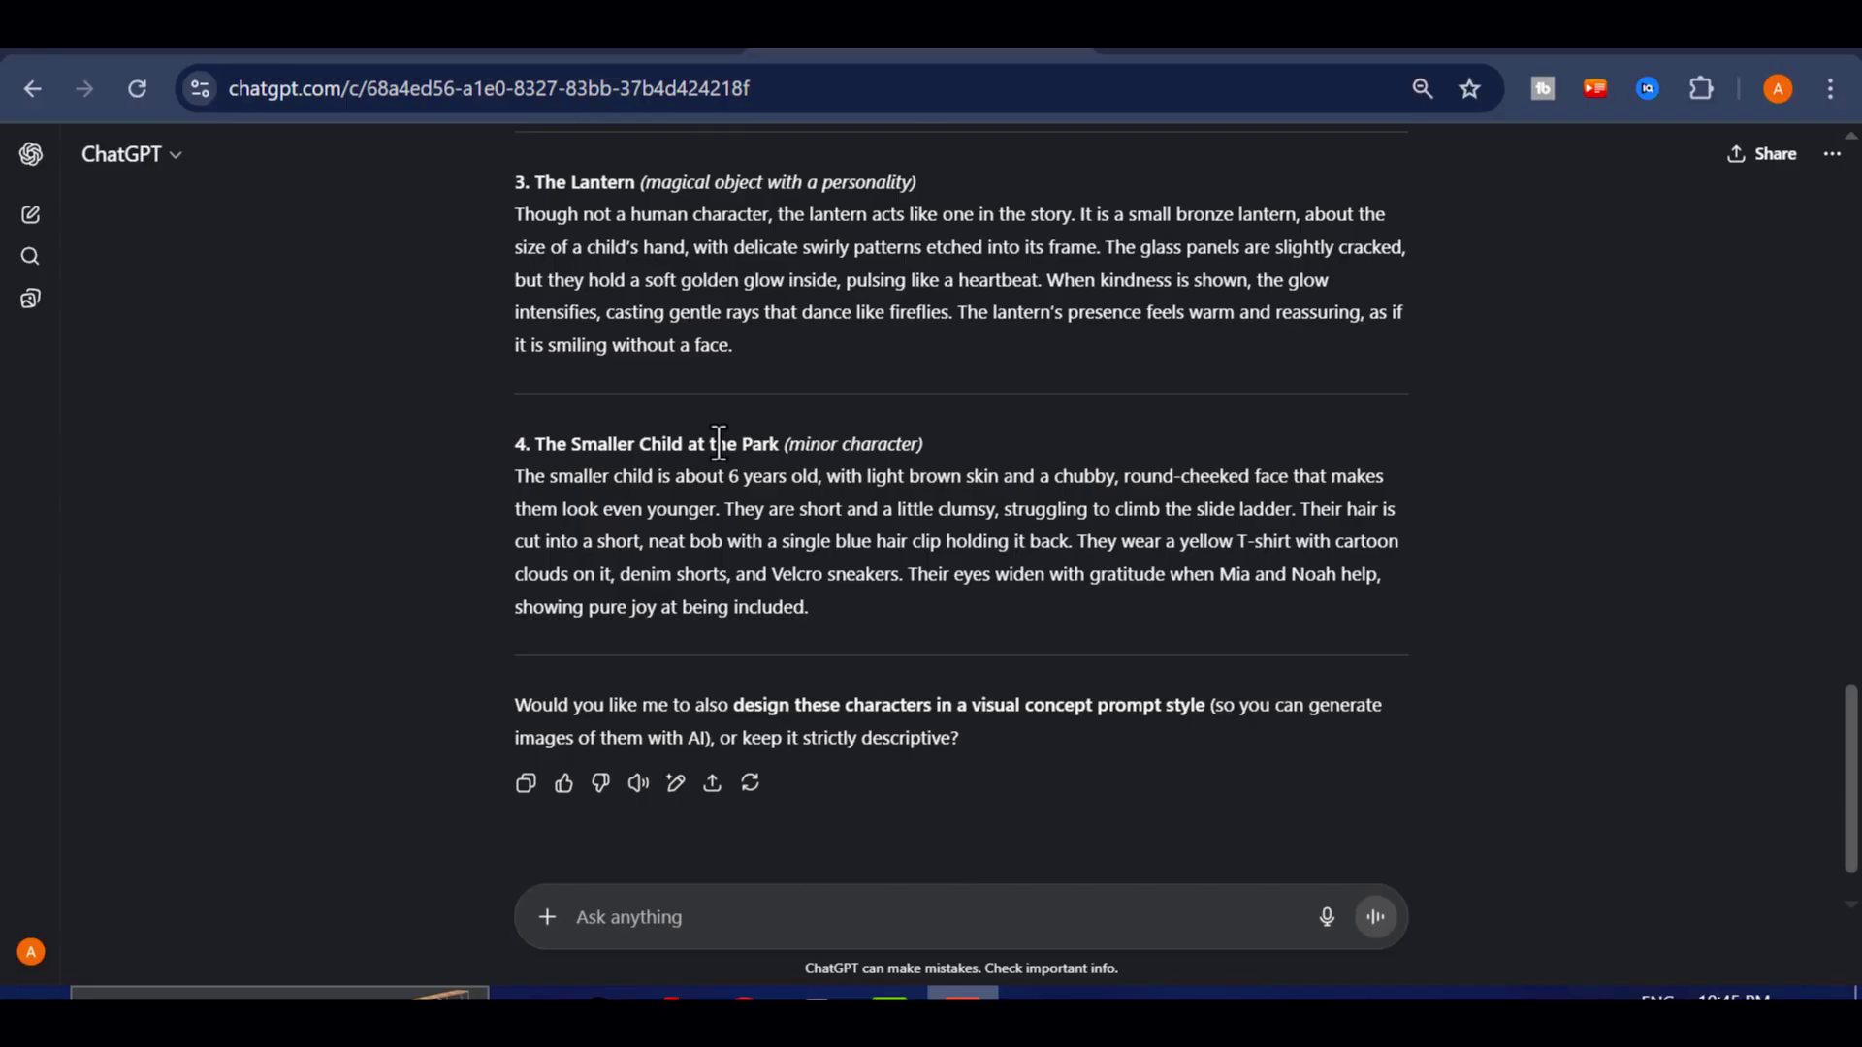
scroll(718, 487, "up", 8)
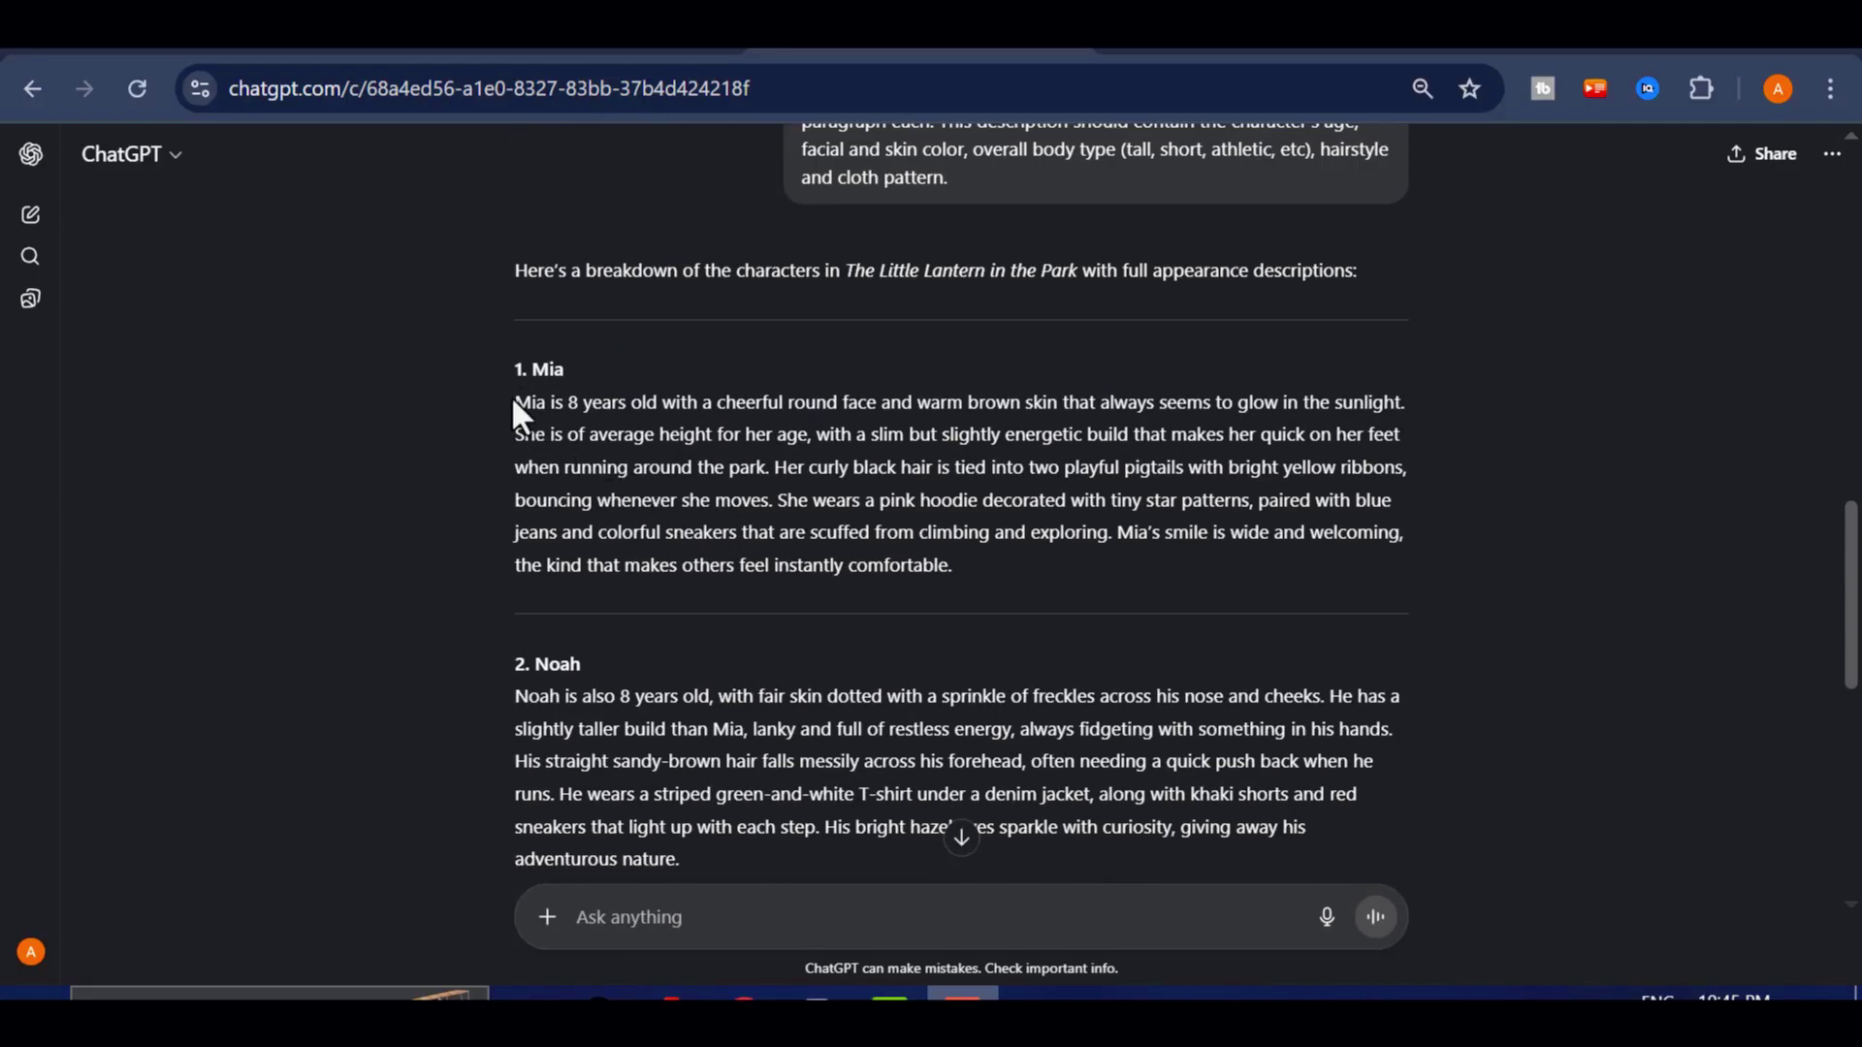
left_click_drag(514, 399, 987, 553)
right_click(942, 514)
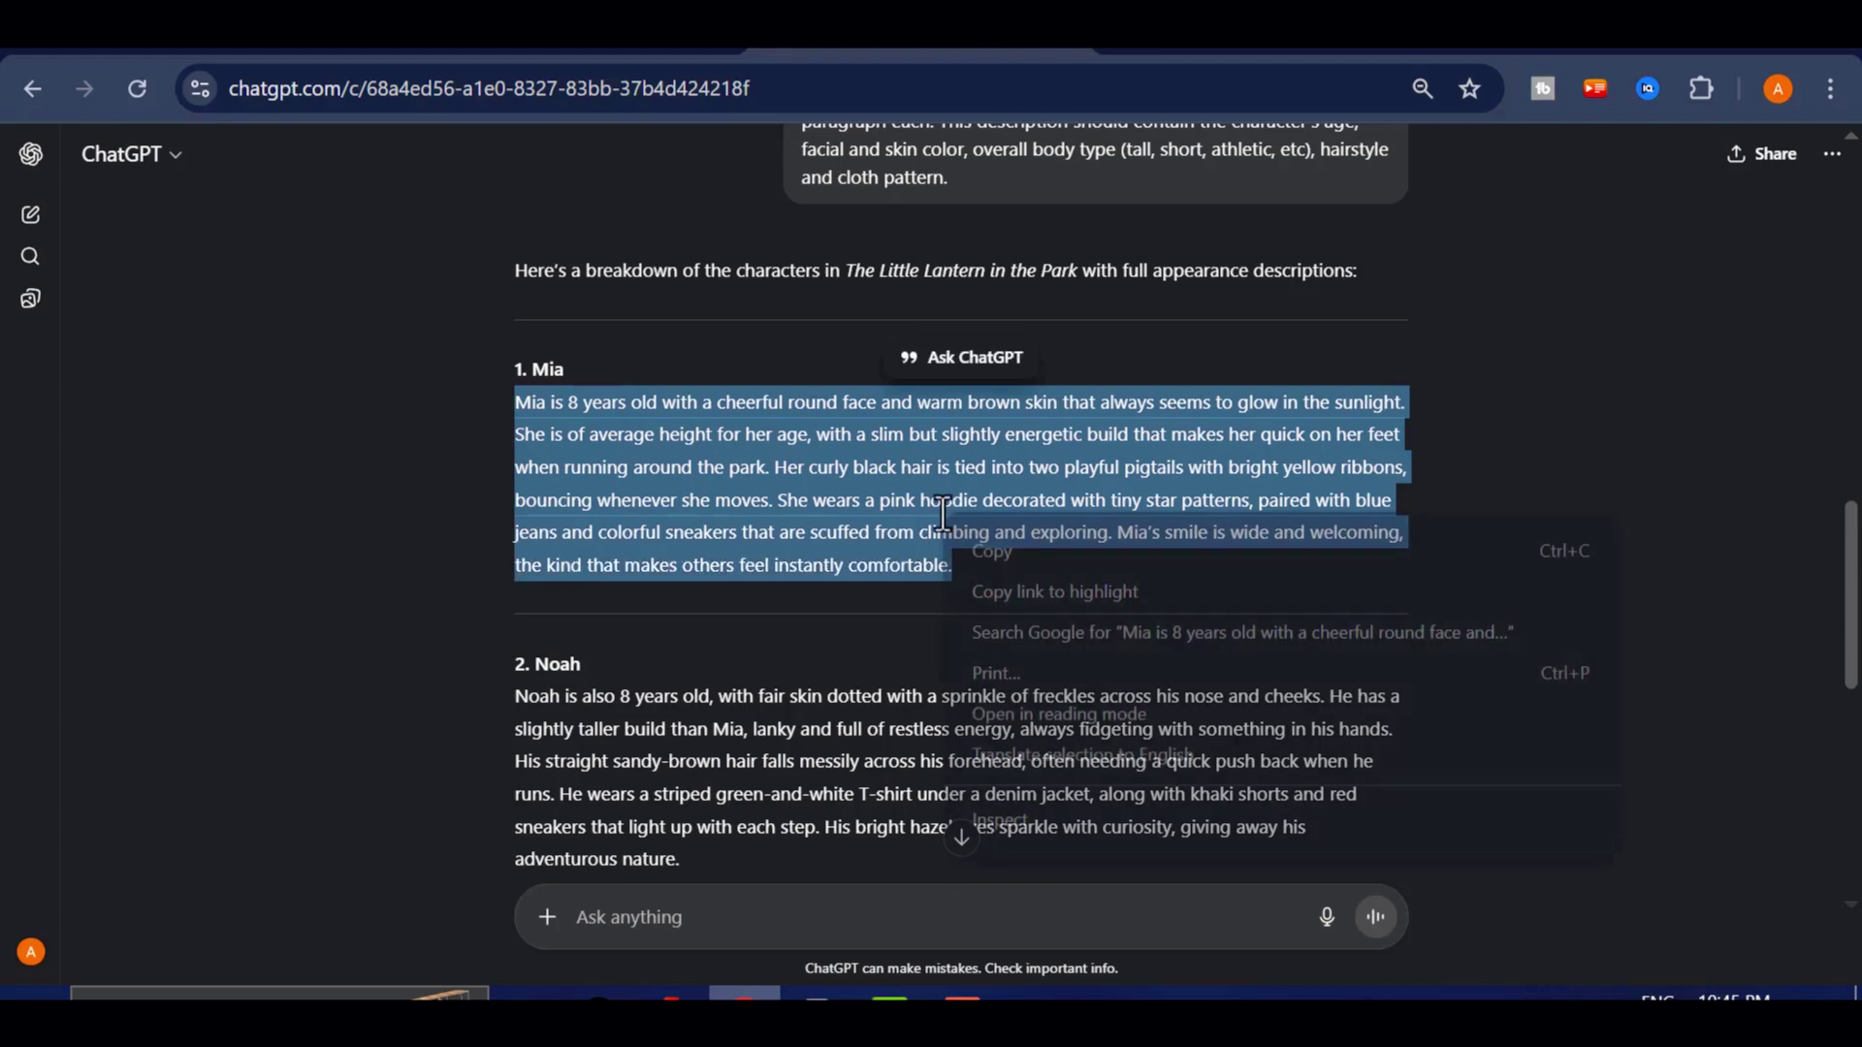
left_click(995, 550)
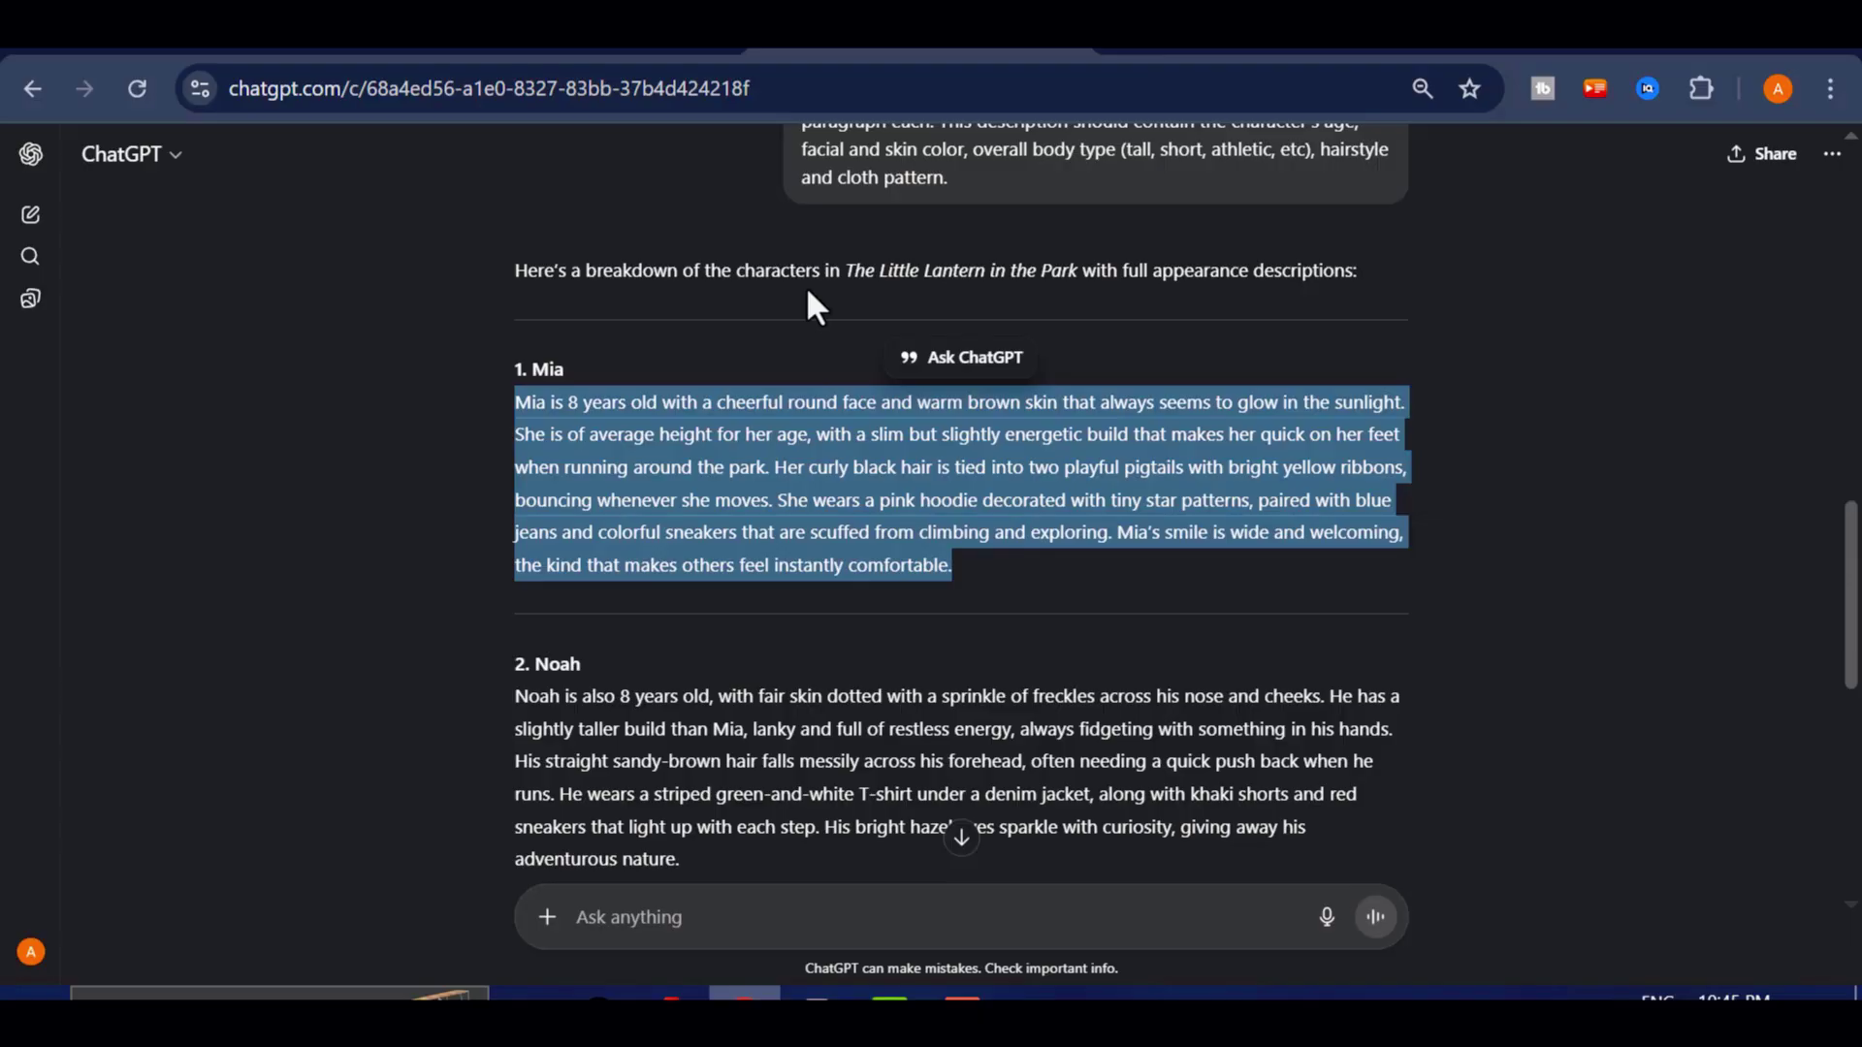
Paste Mia's description as the character prompt, then generate, apply and confirm her yellow-hoodie look.
left_click(1261, 34)
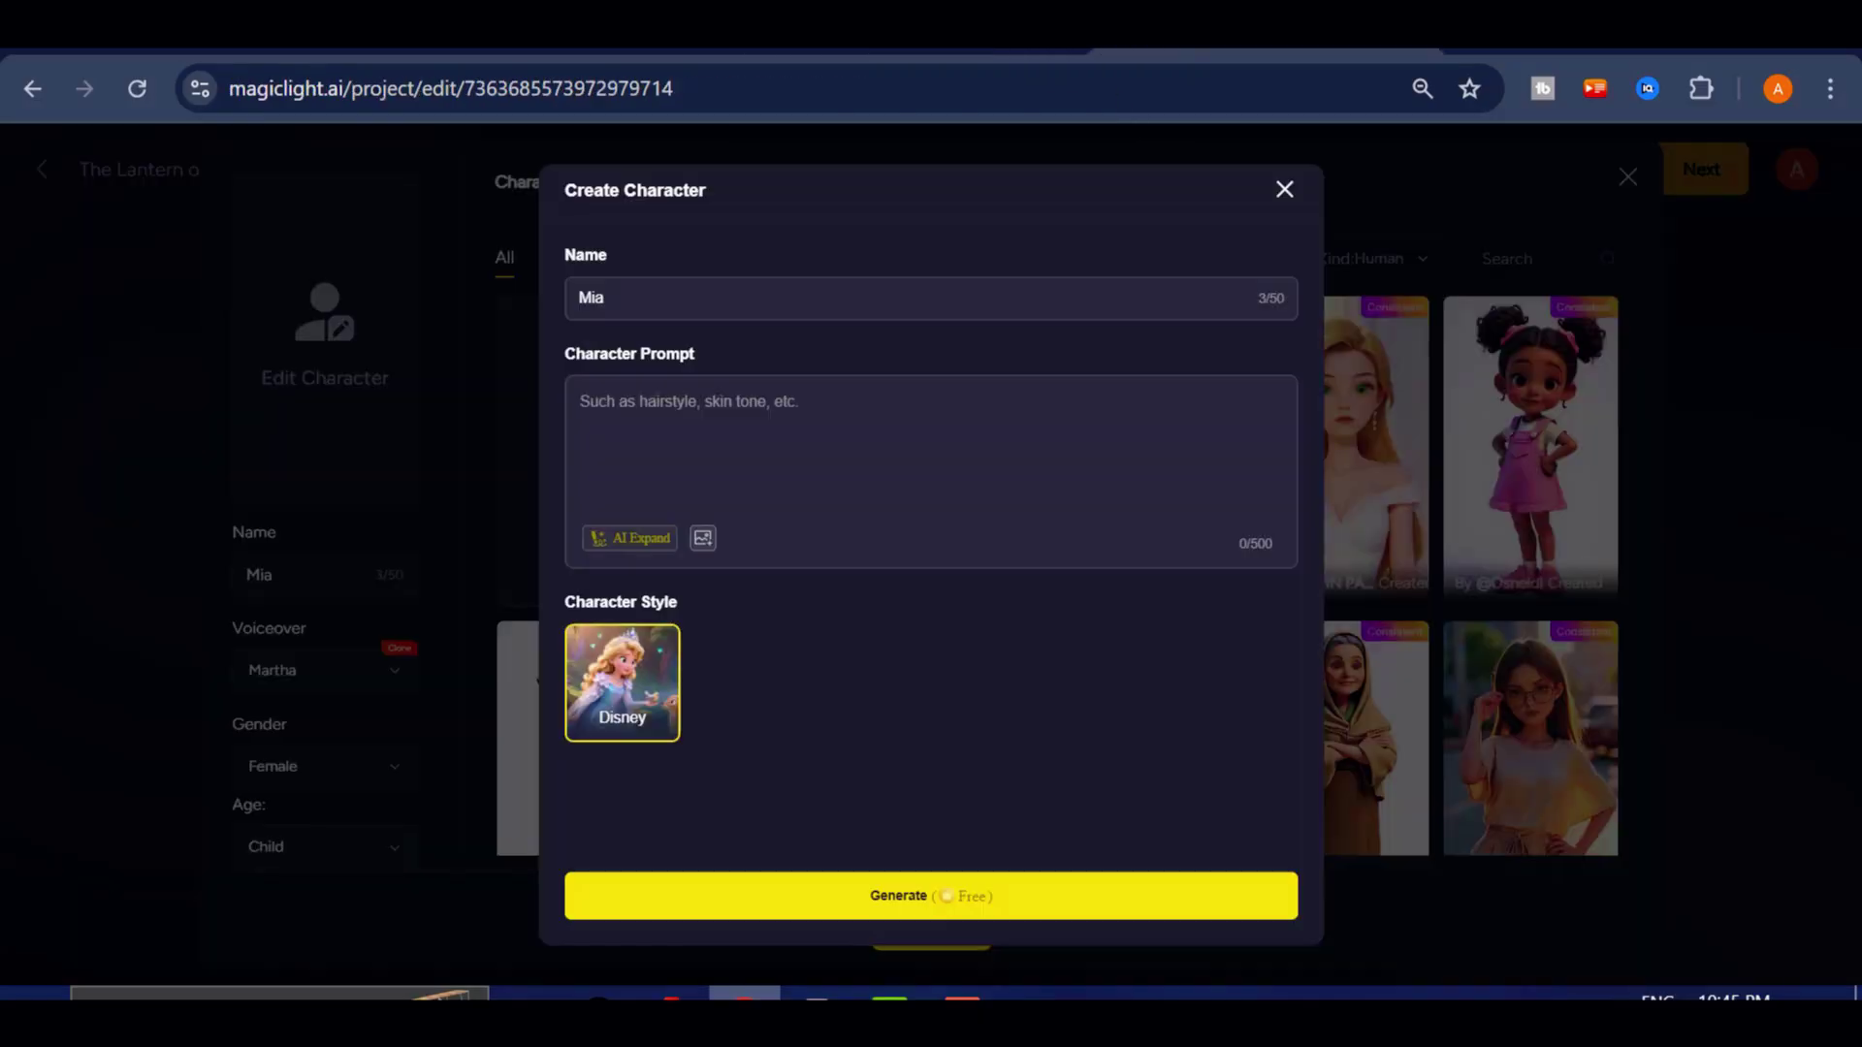
right_click(739, 427)
left_click(801, 655)
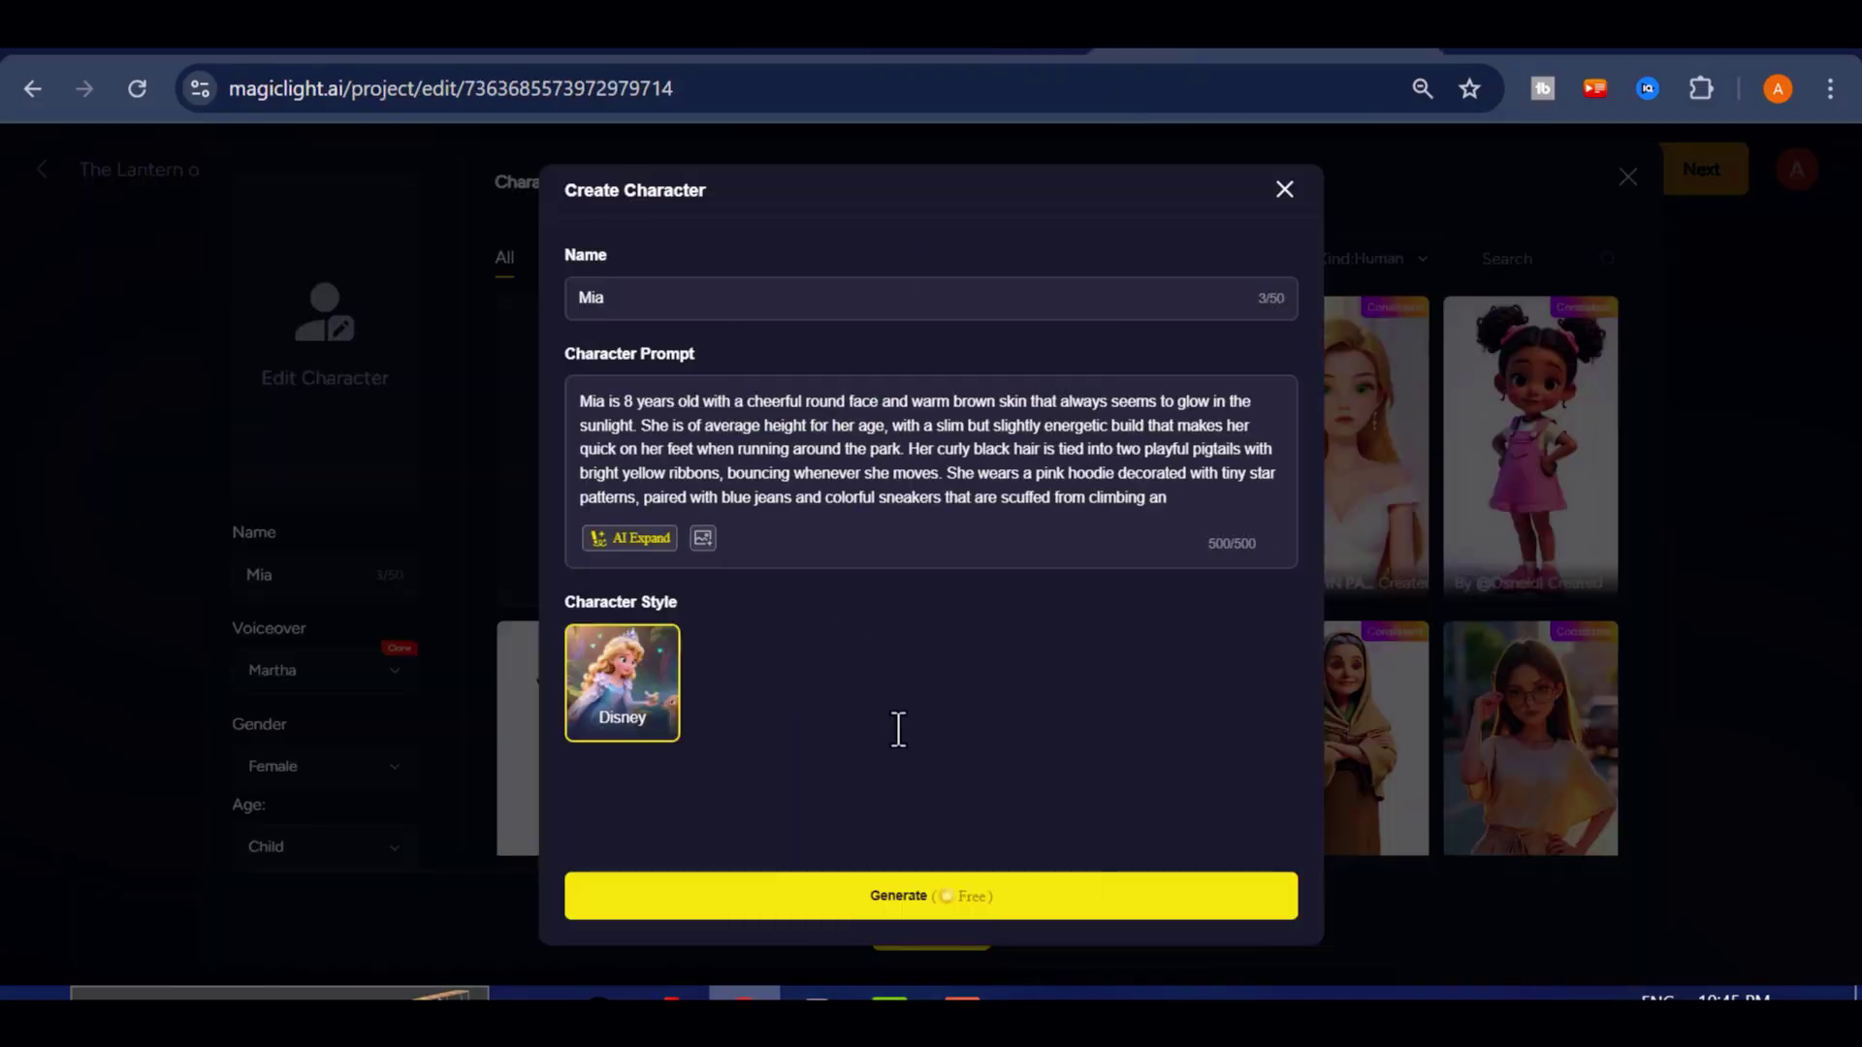
left_click(948, 899)
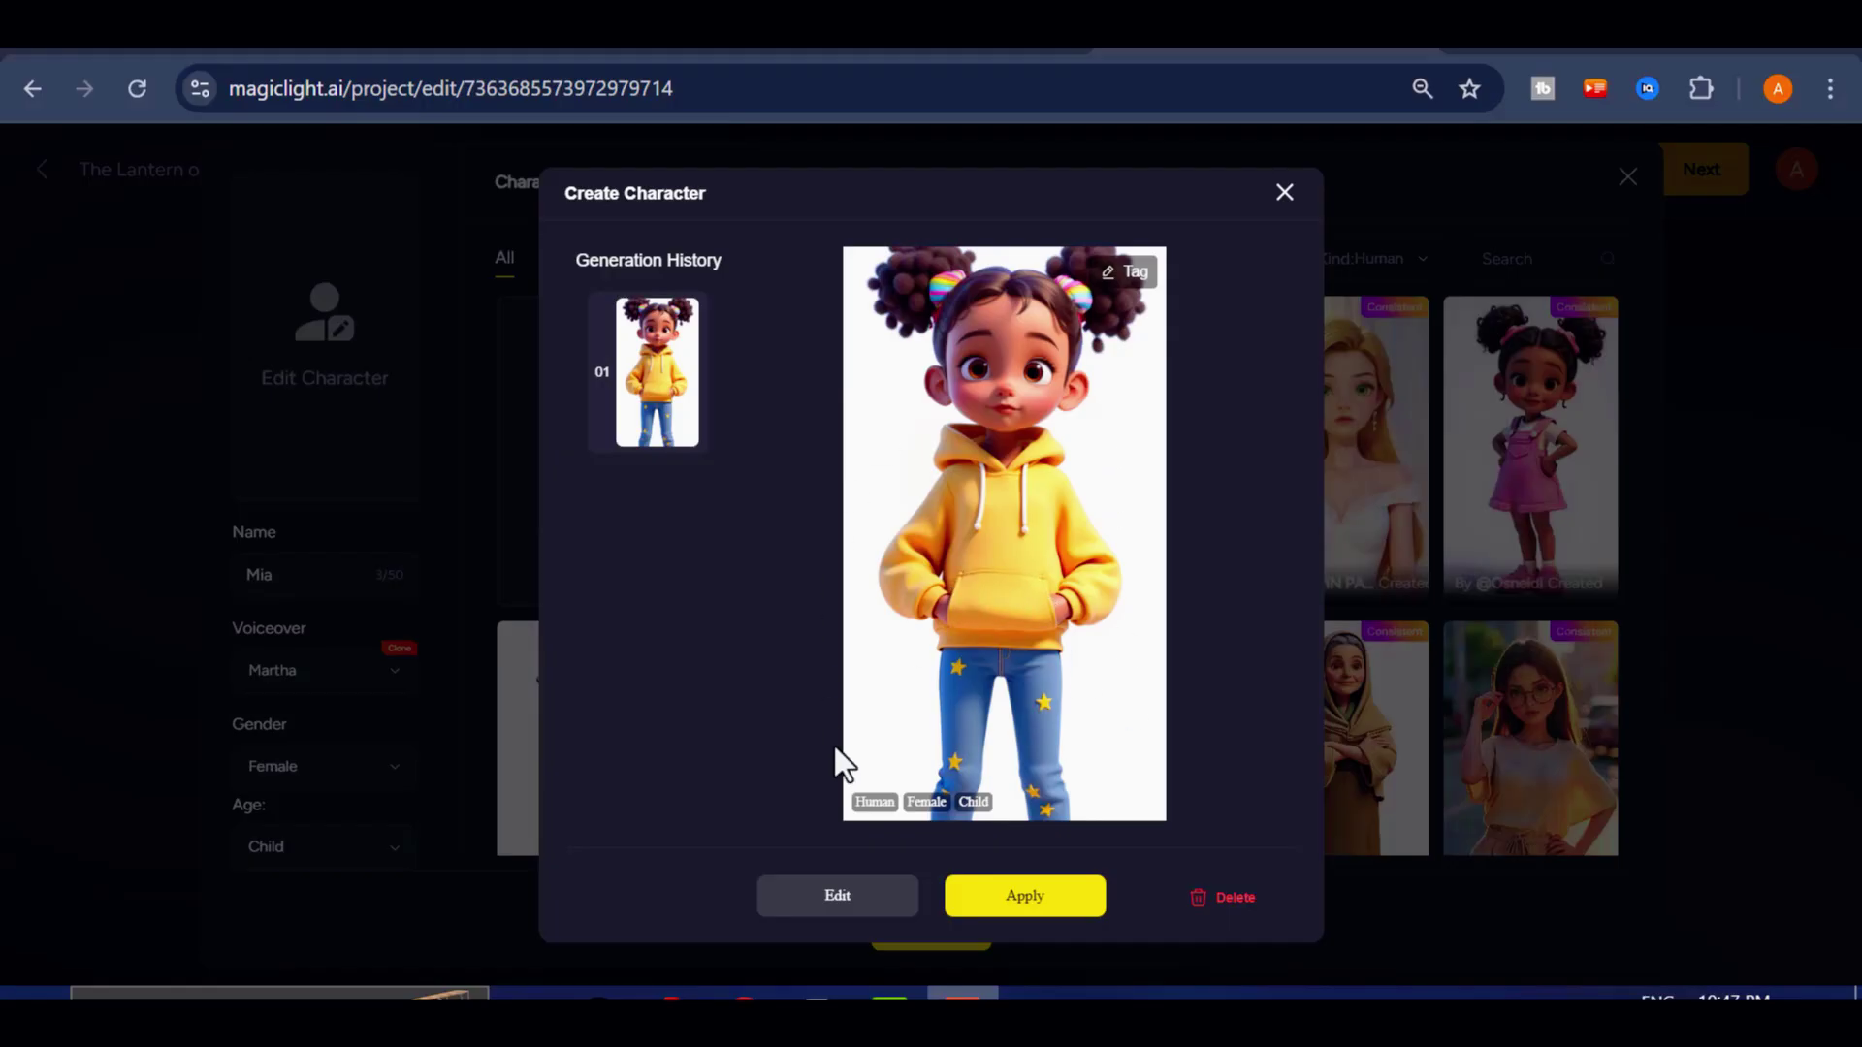
left_click(1055, 902)
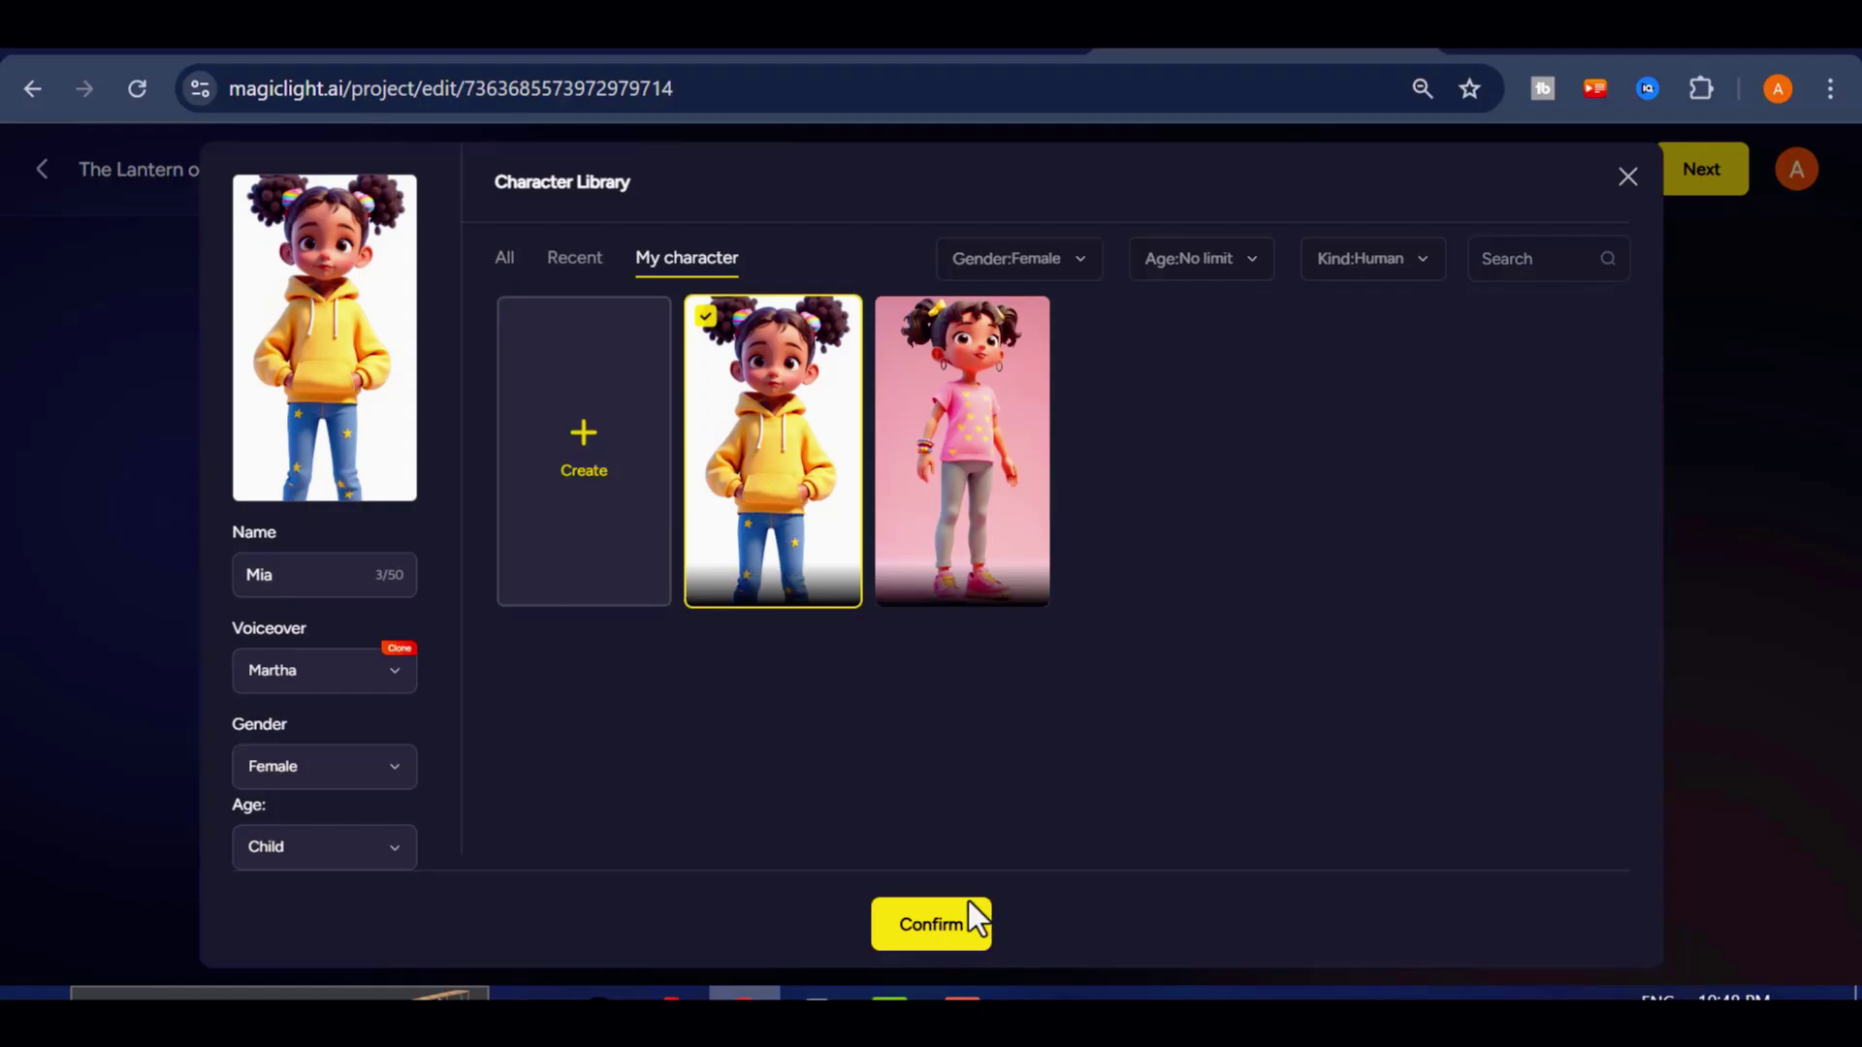
left_click(936, 929)
Create, apply and confirm a custom Noah character, then start generating the 21 storyboards.
left_click(748, 623)
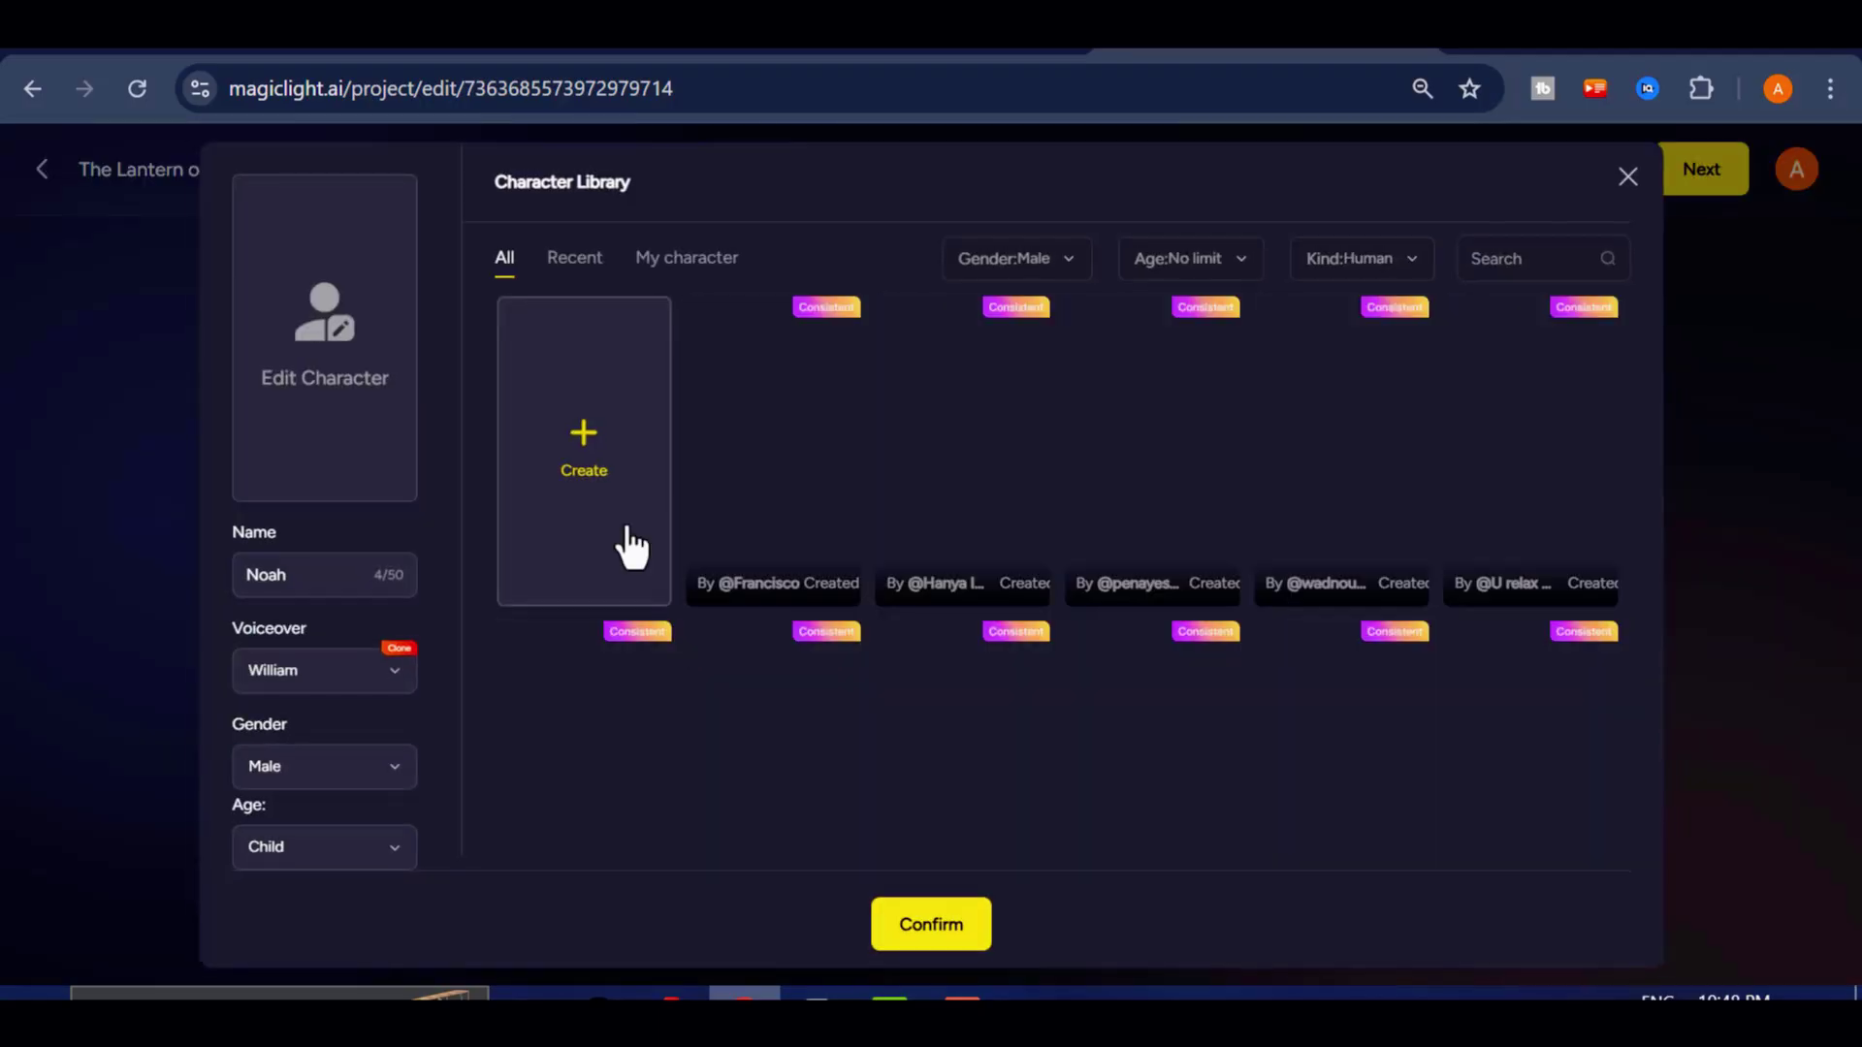
left_click(587, 461)
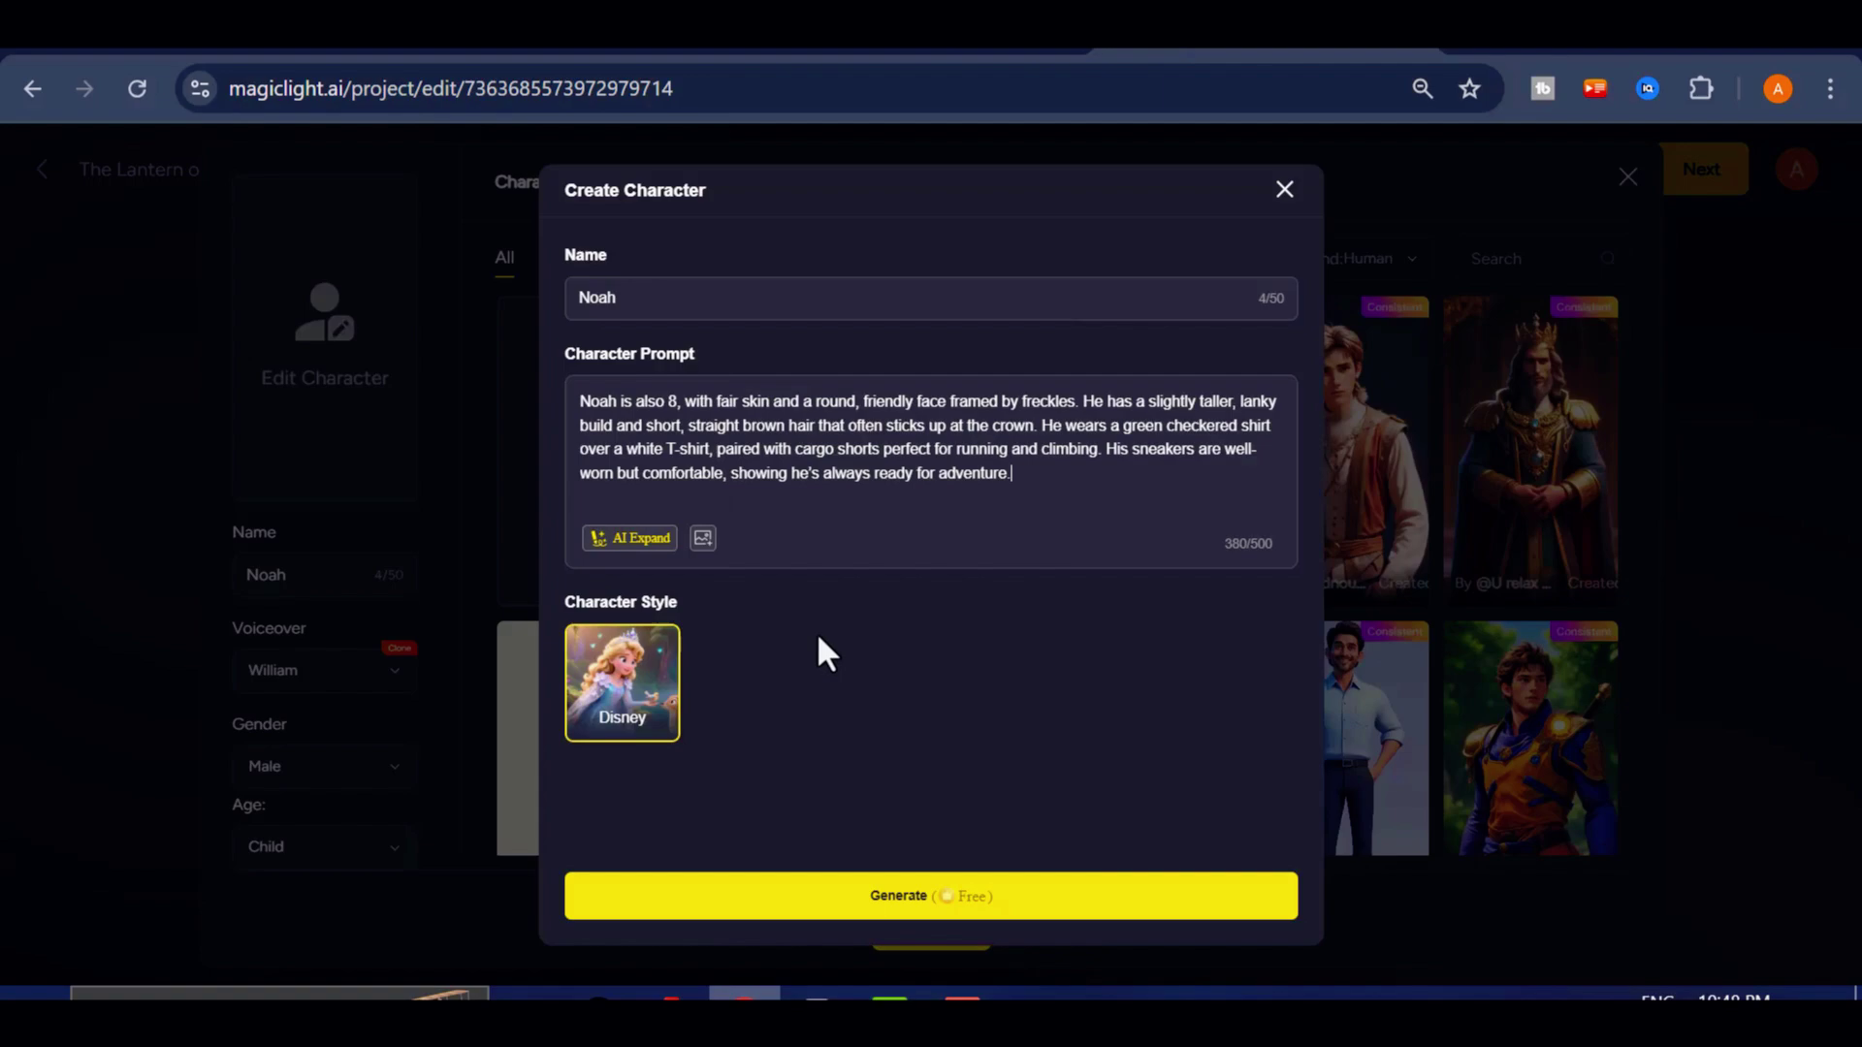
left_click(931, 899)
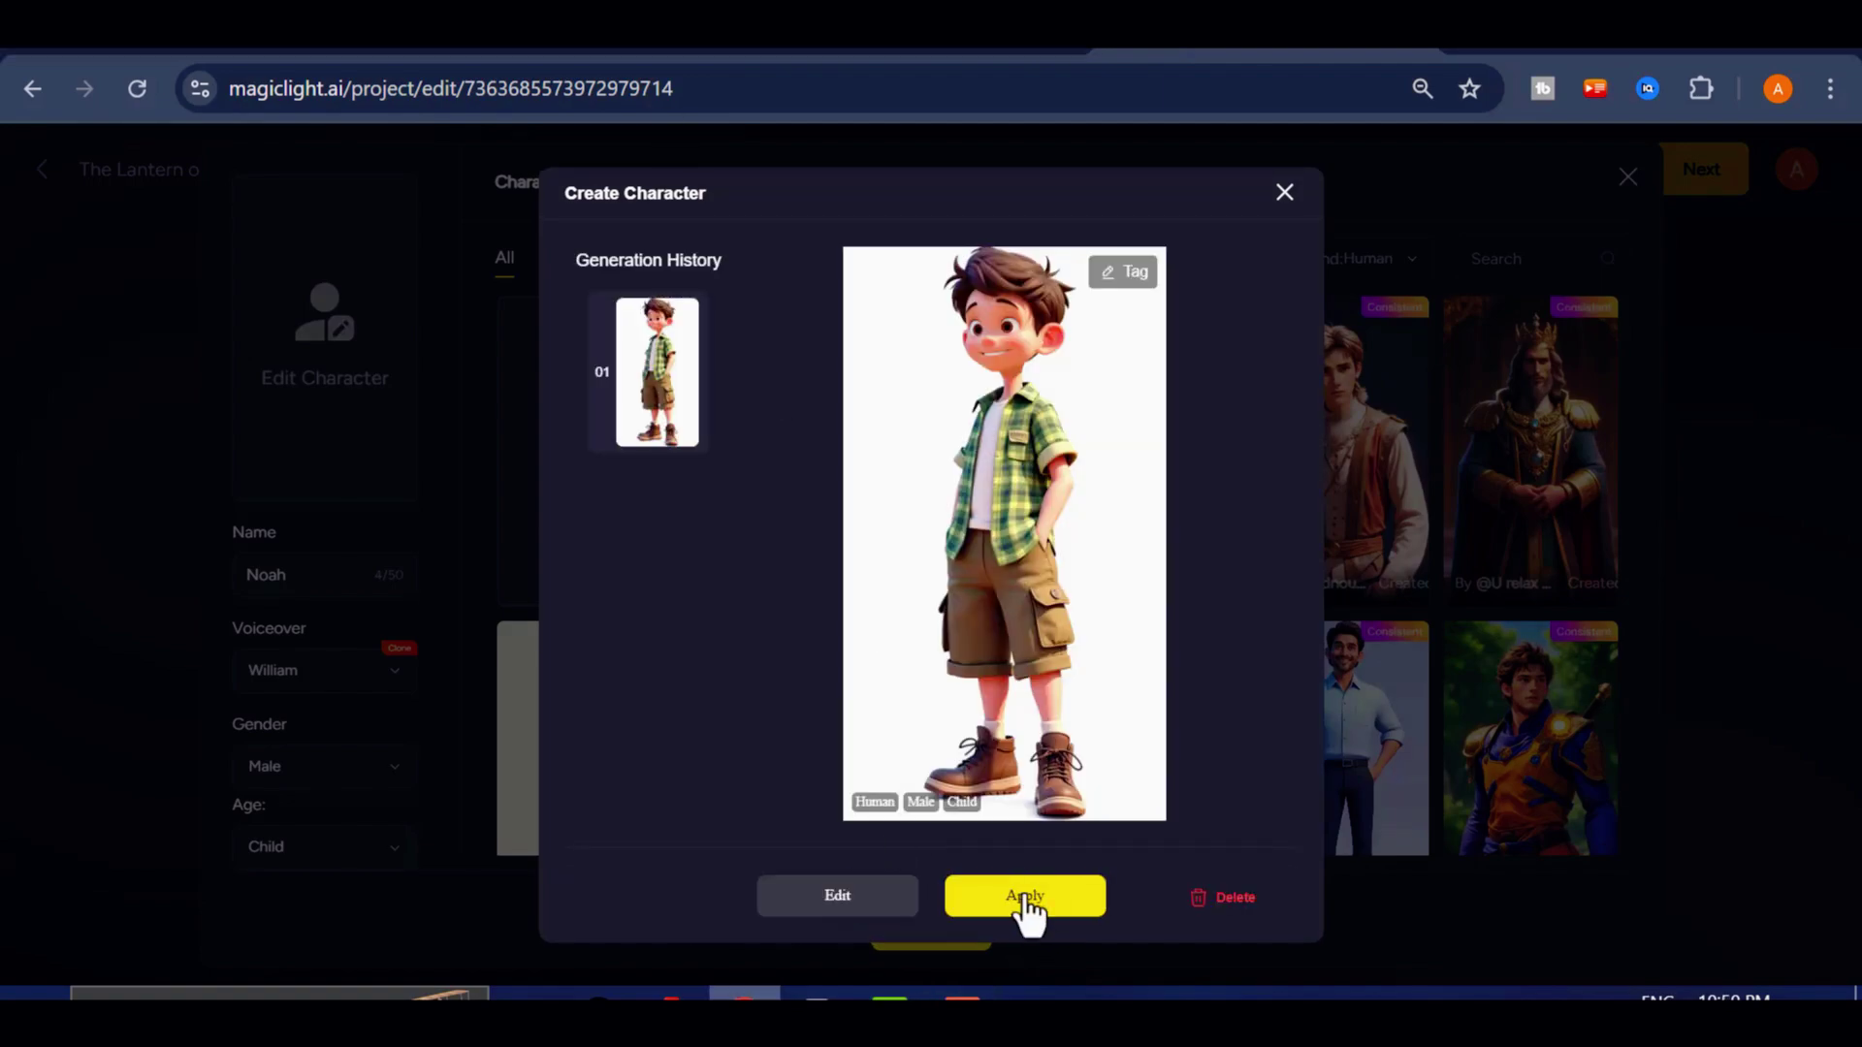
left_click(1020, 897)
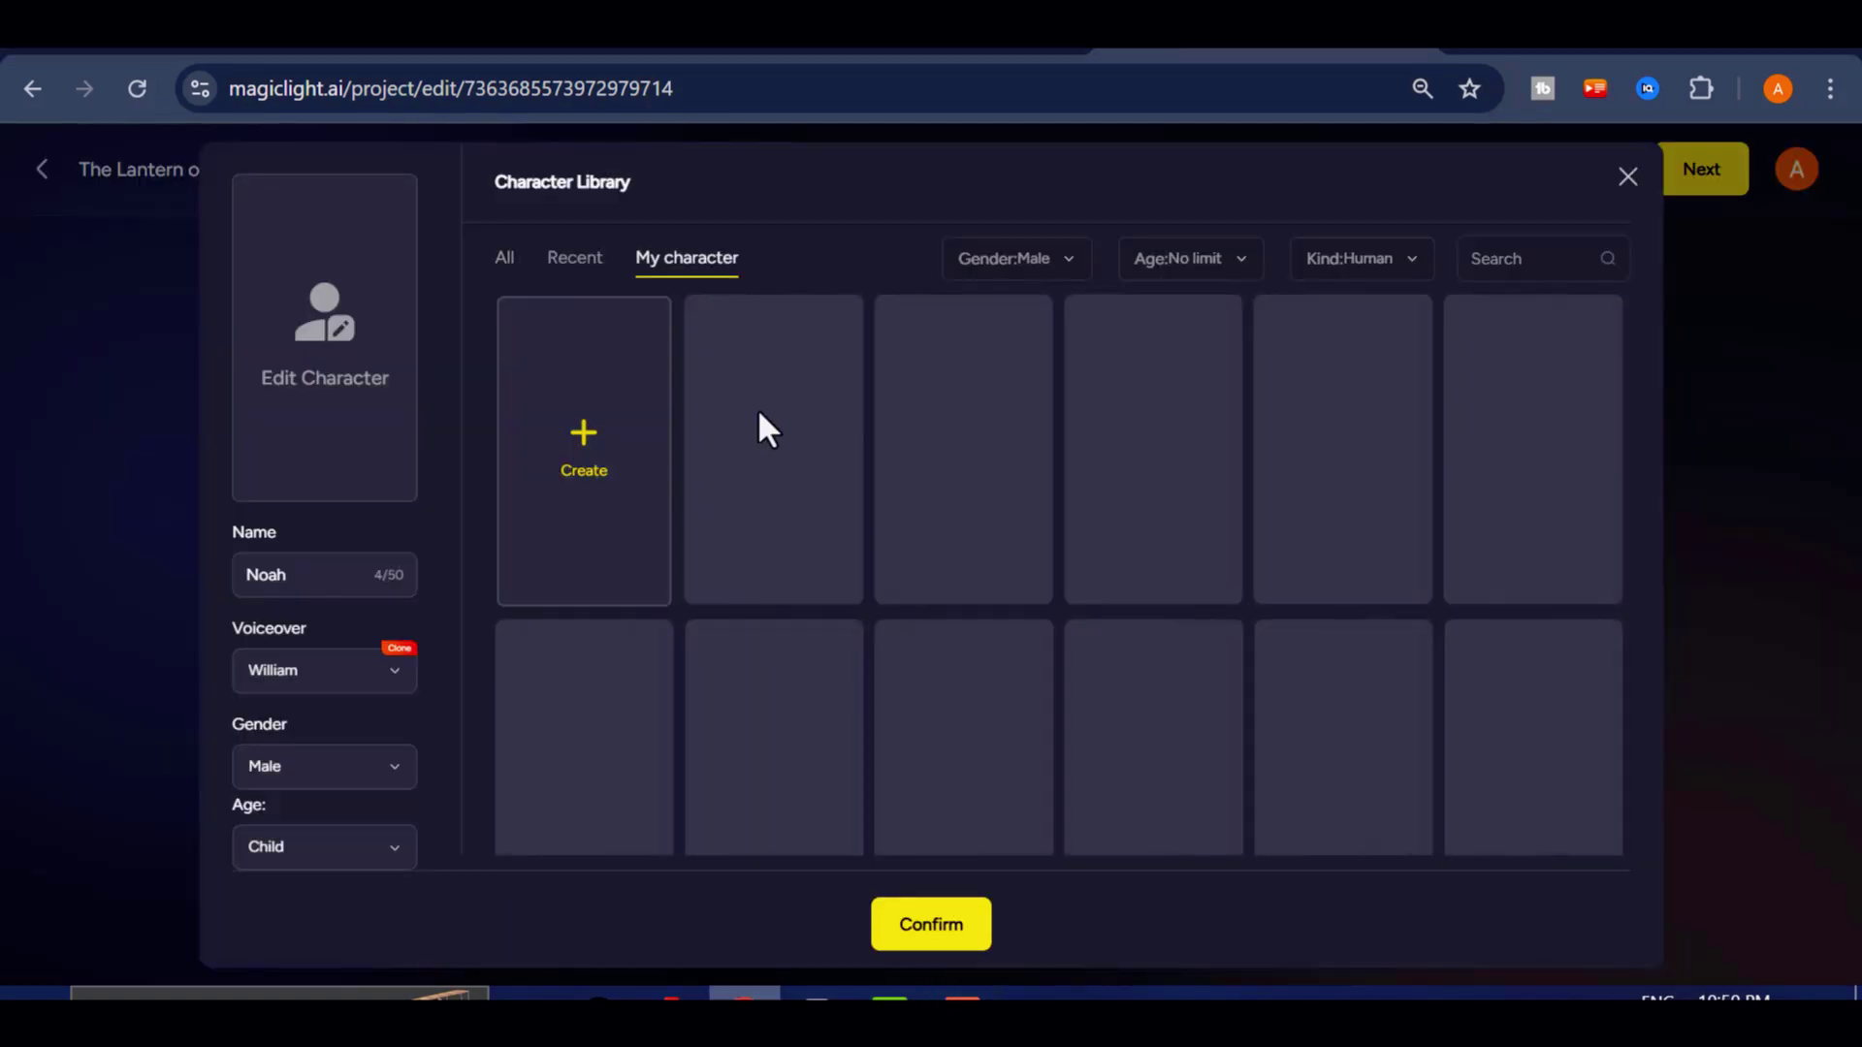
left_click(931, 925)
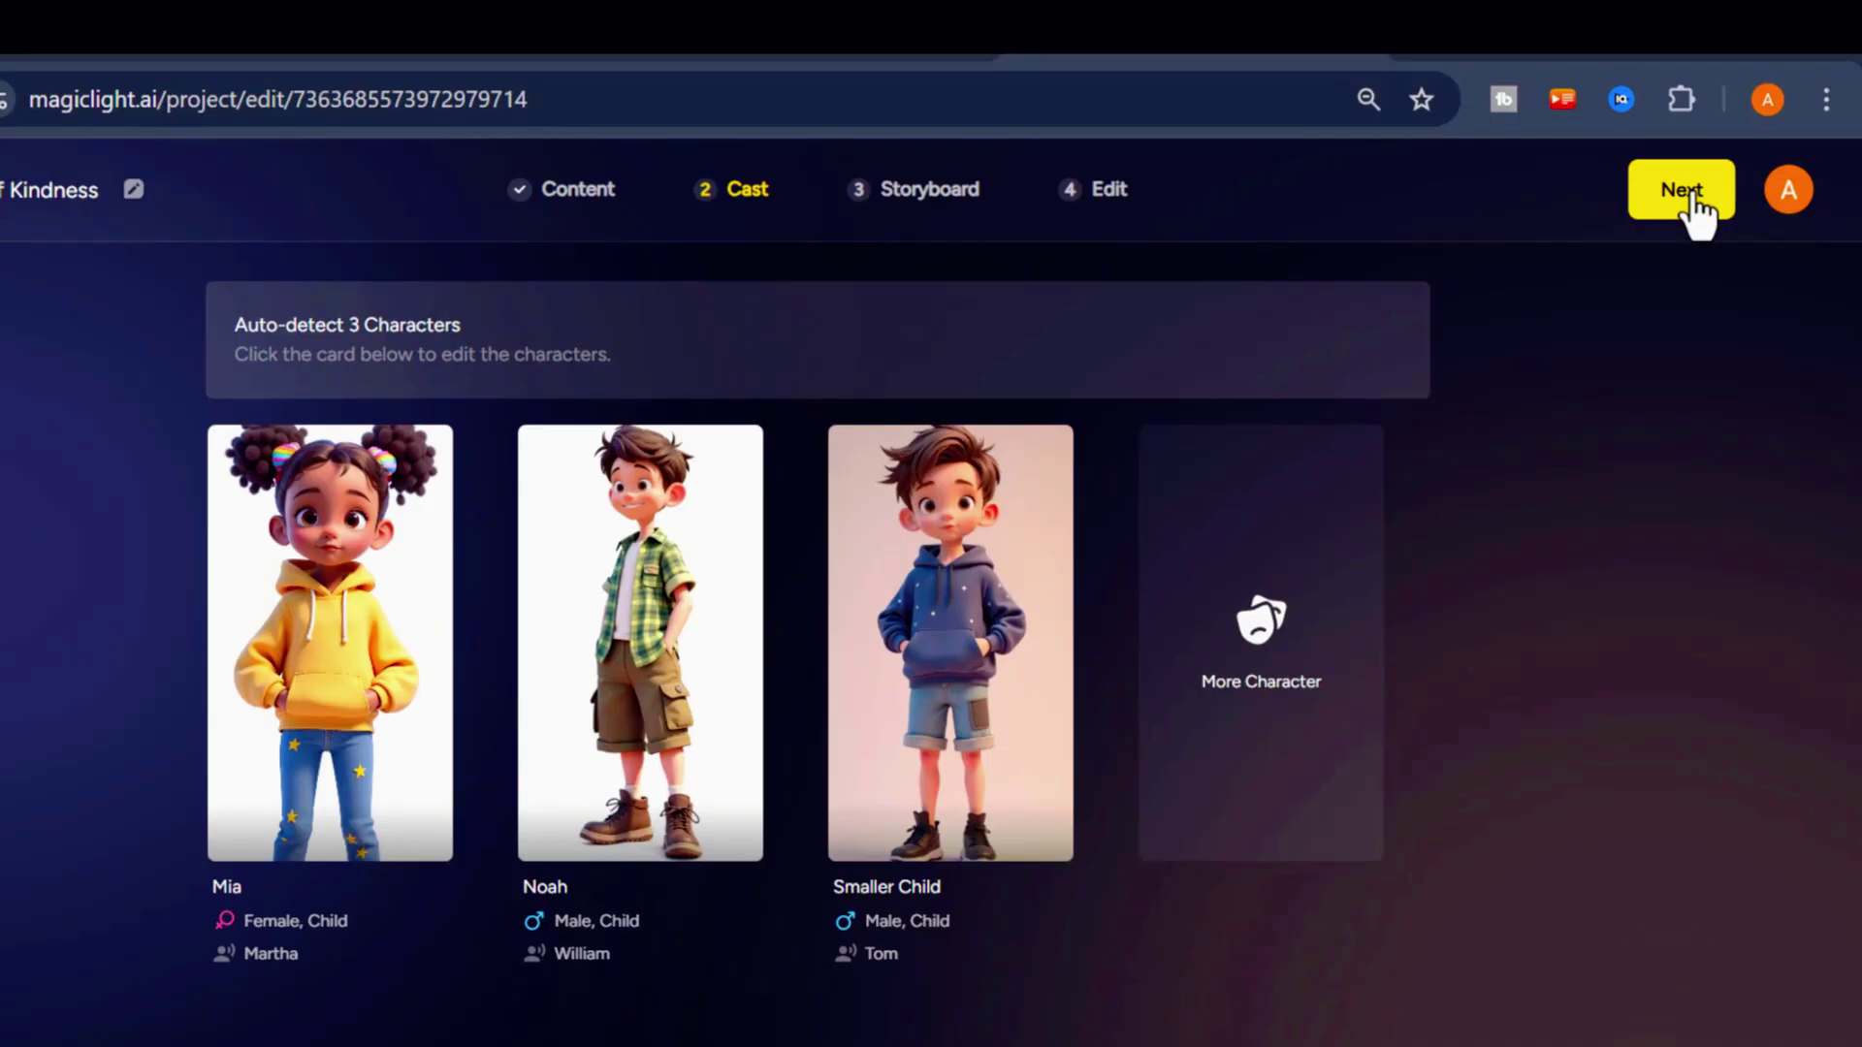
left_click(1682, 191)
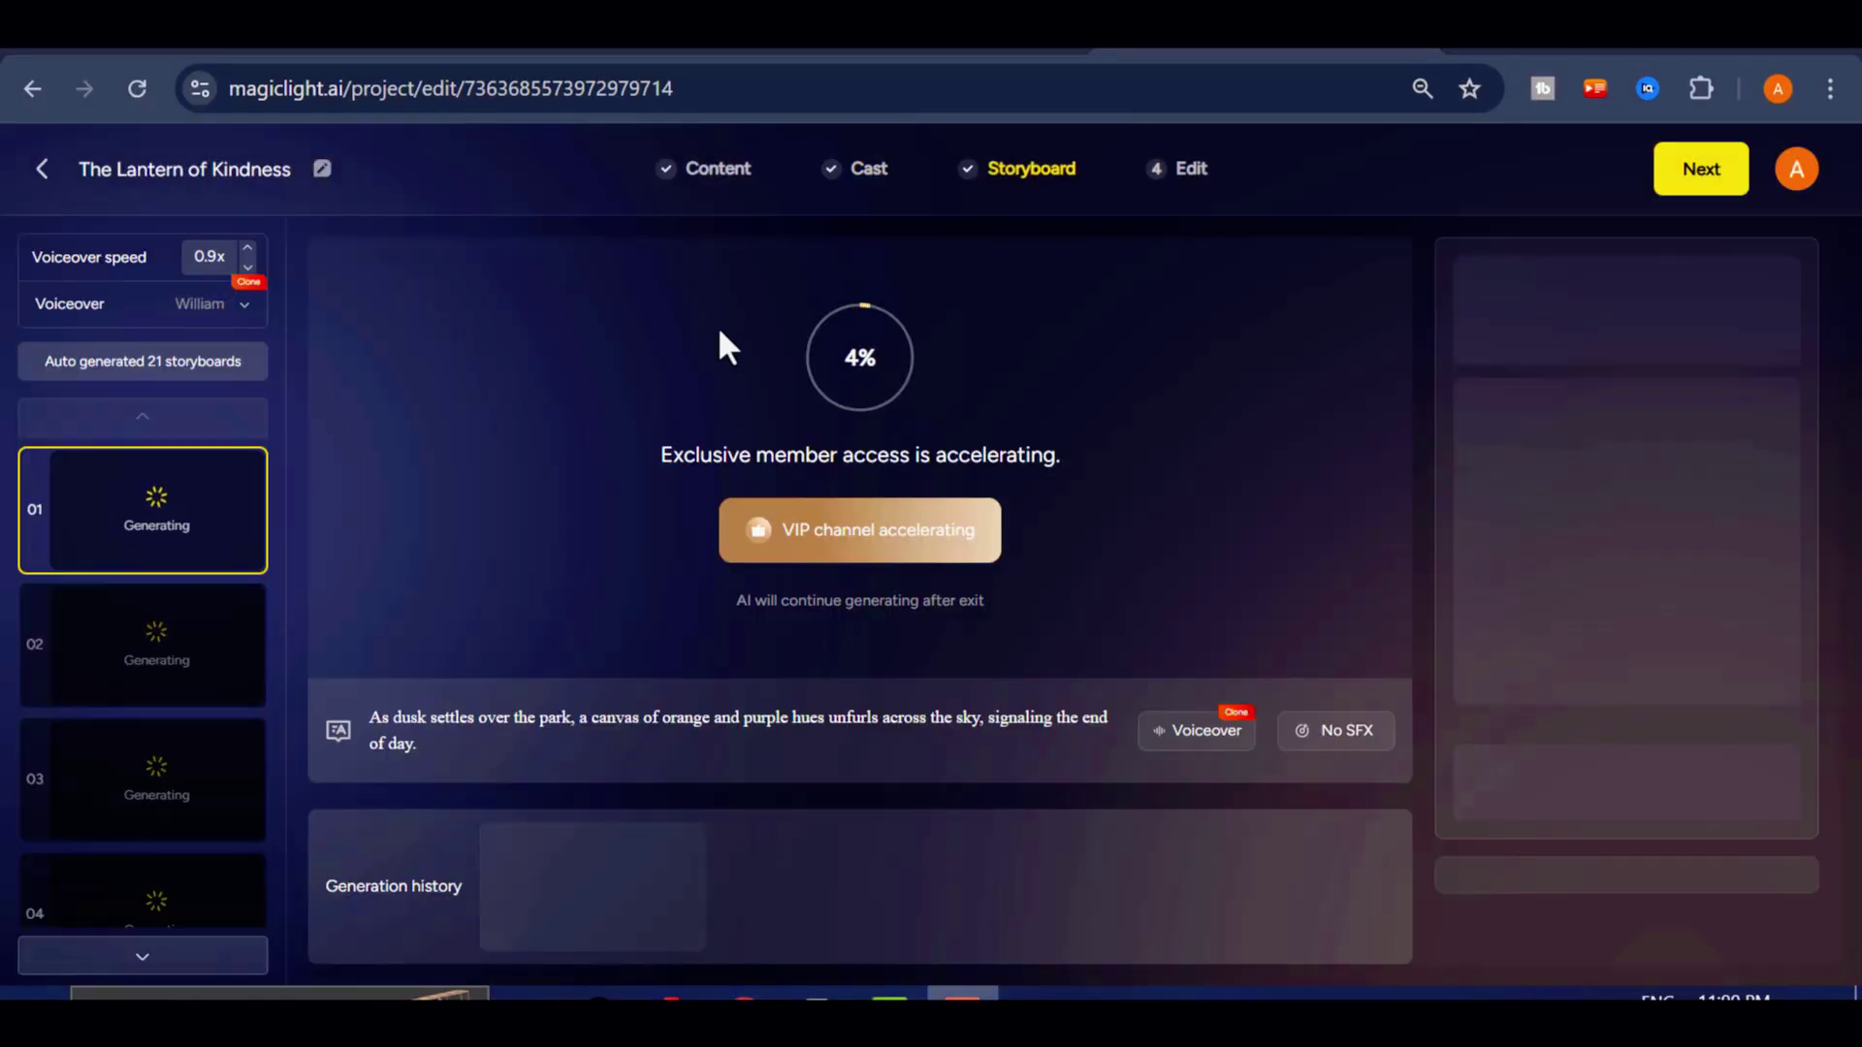
Keep the voiceover speed at 0.9x and switch the narrator from William to Richard after auditioning him.
scroll(136, 708, "down", 5)
scroll(148, 780, "up", 5)
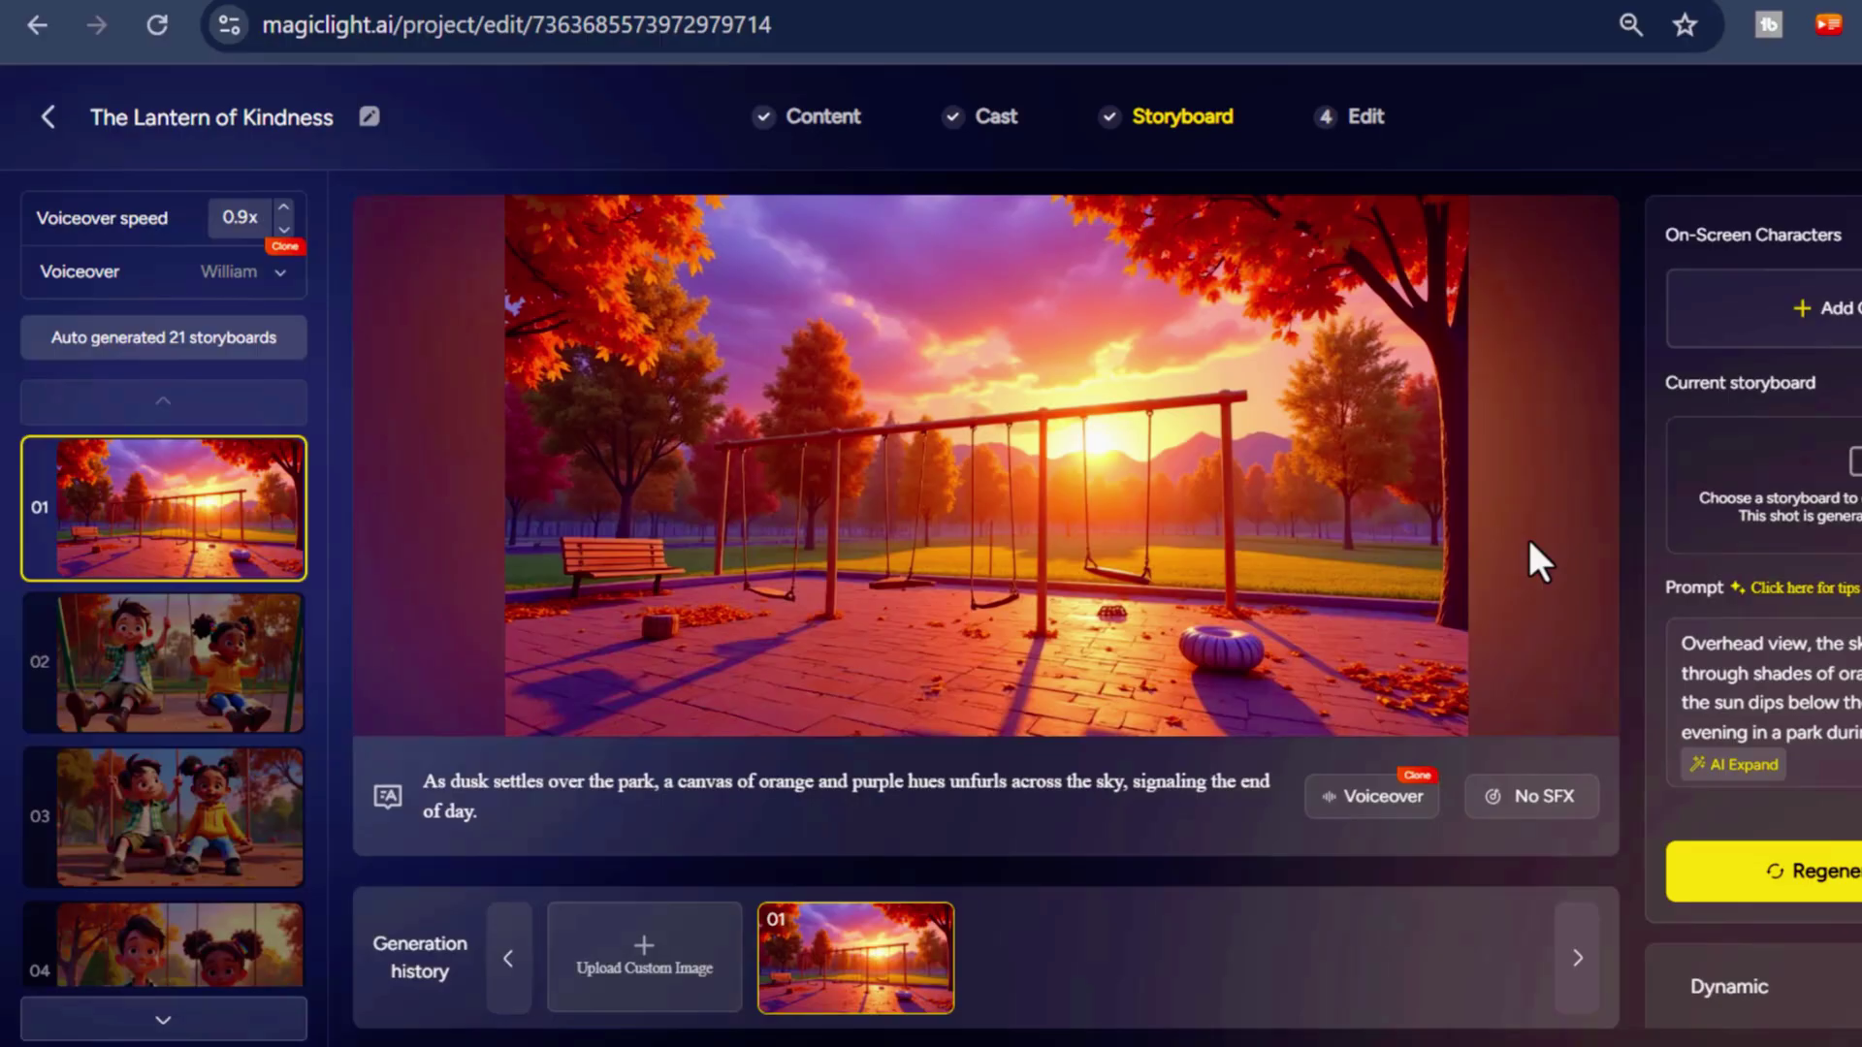
scroll(930, 590, "down", 1)
scroll(873, 412, "up", 1)
left_click(282, 243)
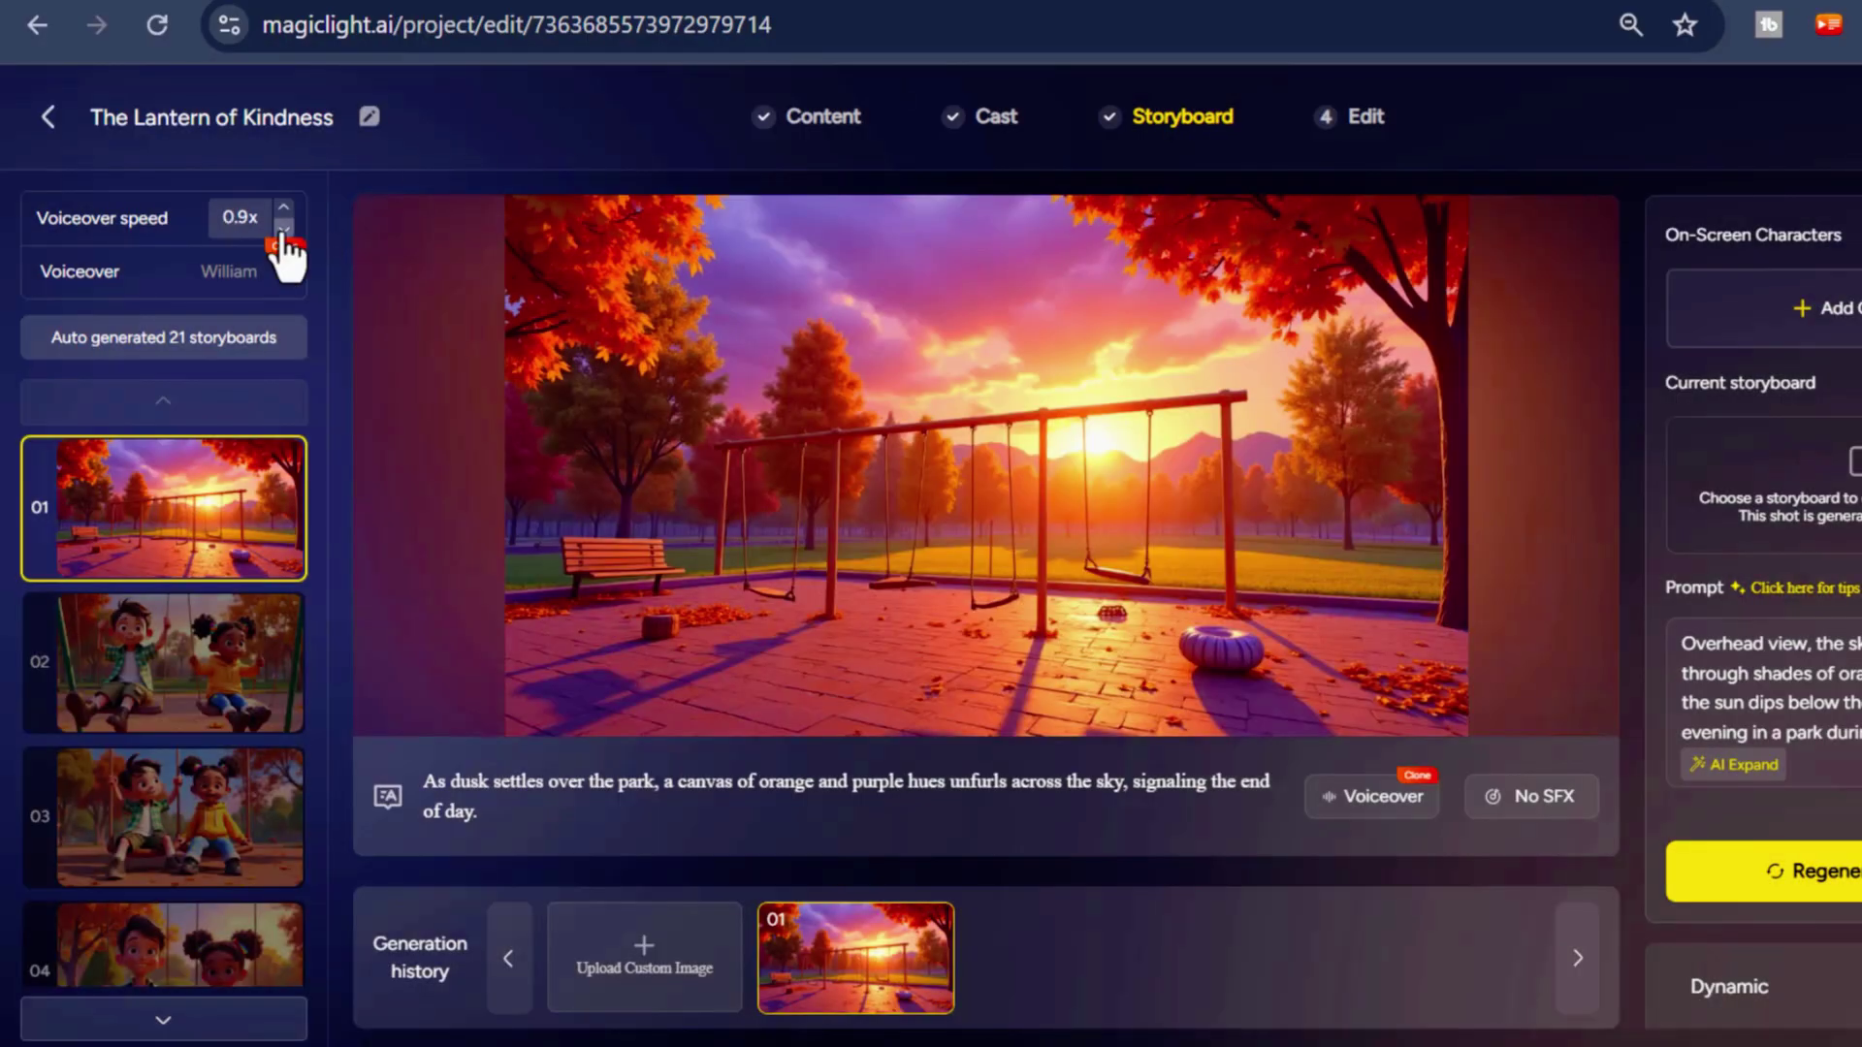
left_click(284, 251)
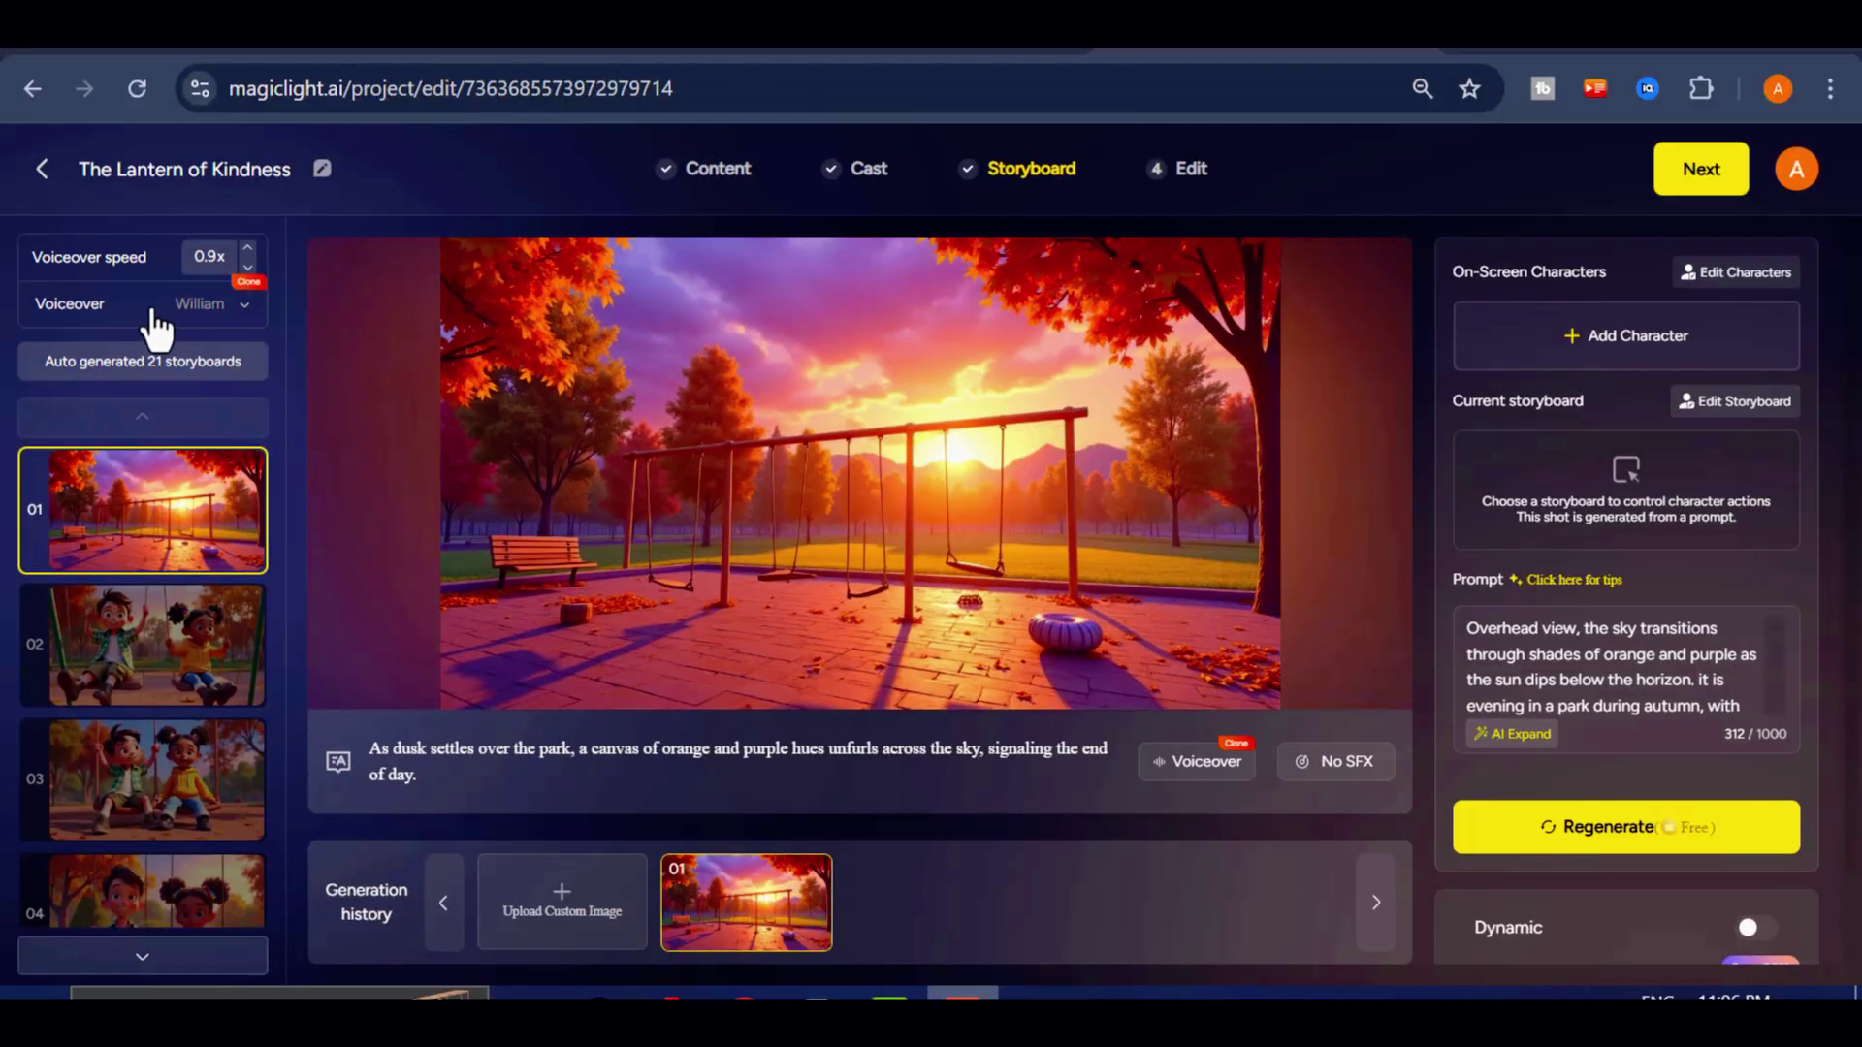
left_click(237, 306)
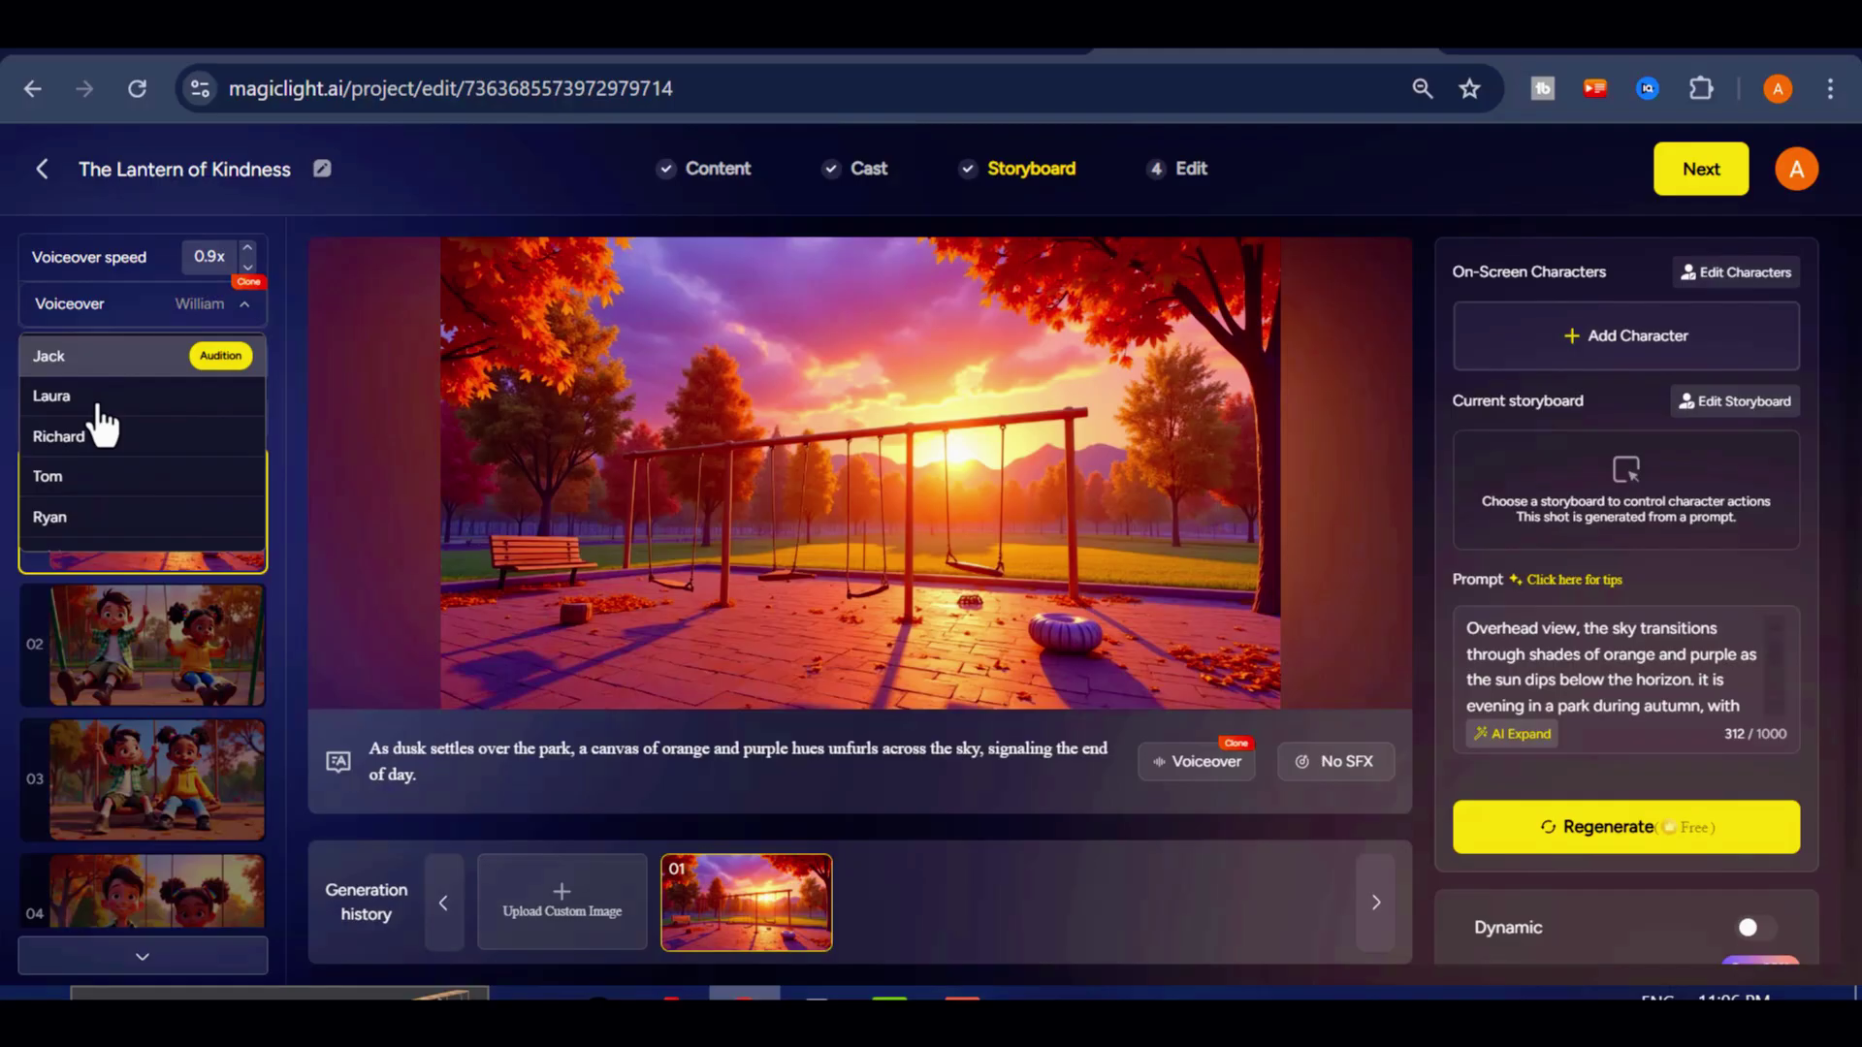
left_click(221, 438)
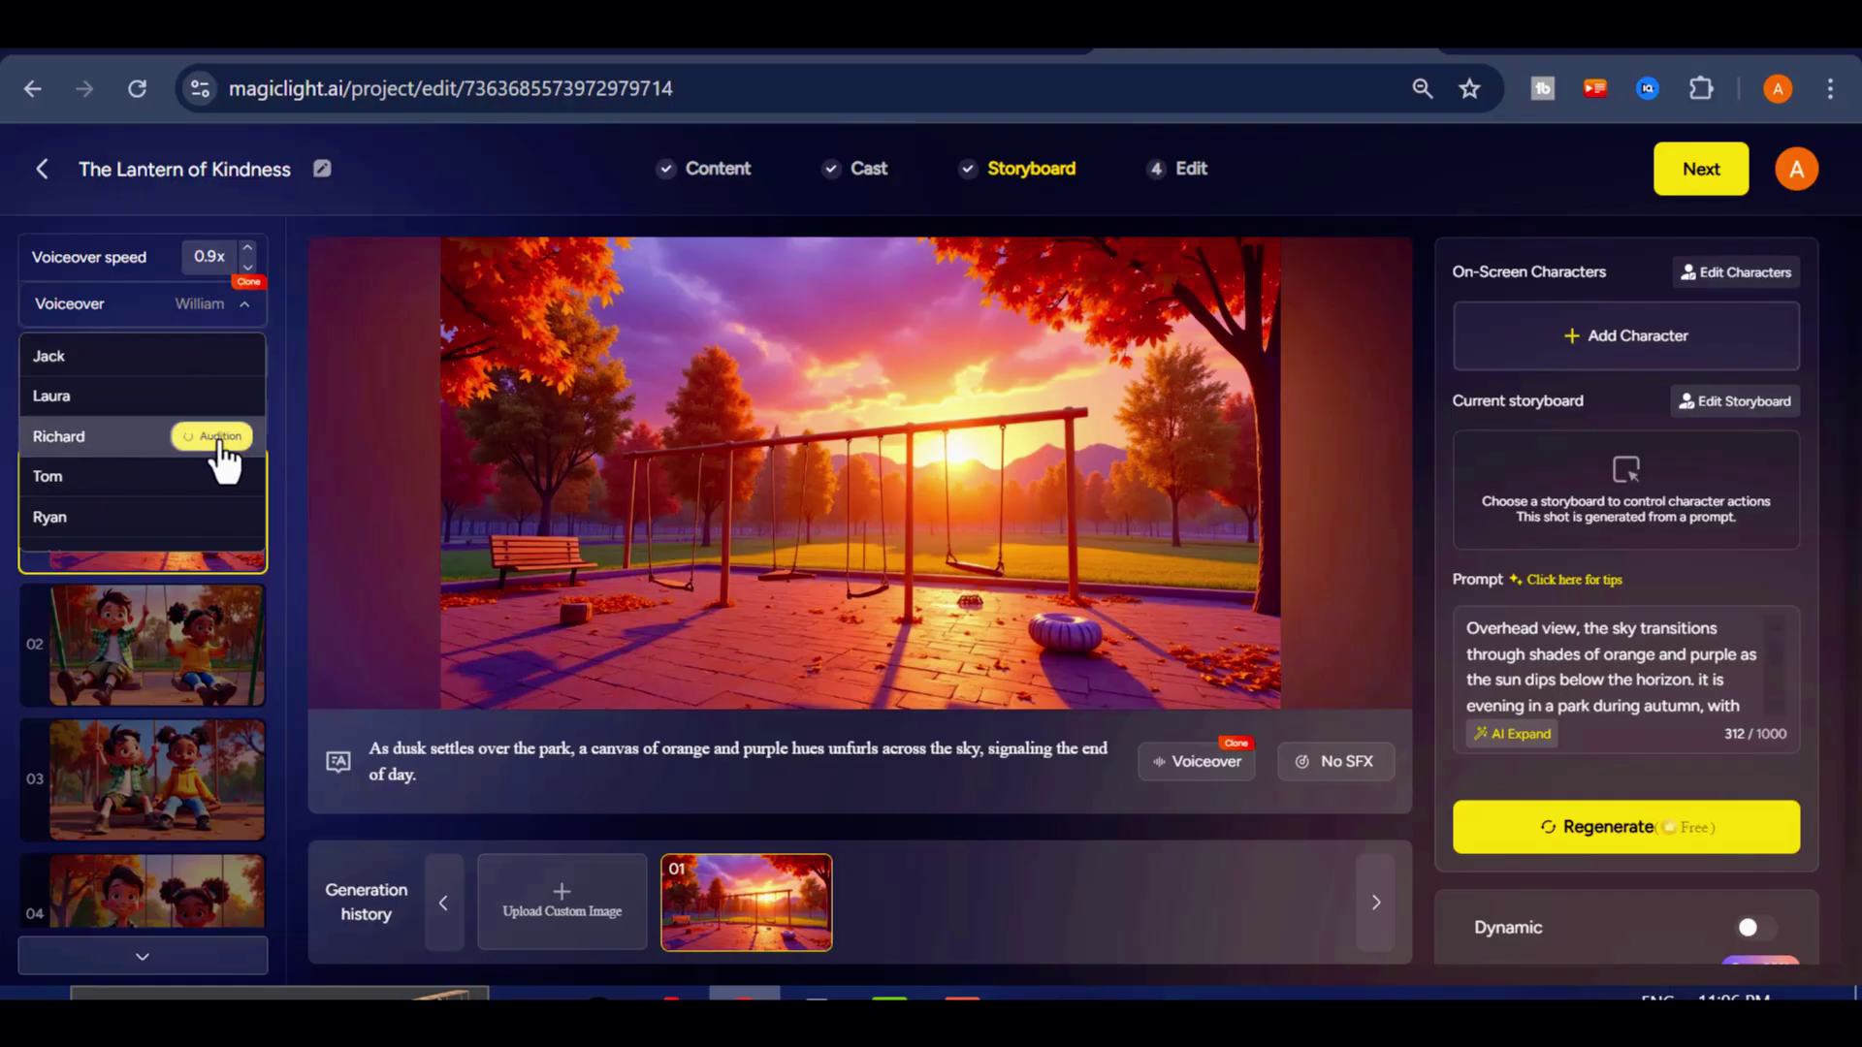
left_click(71, 438)
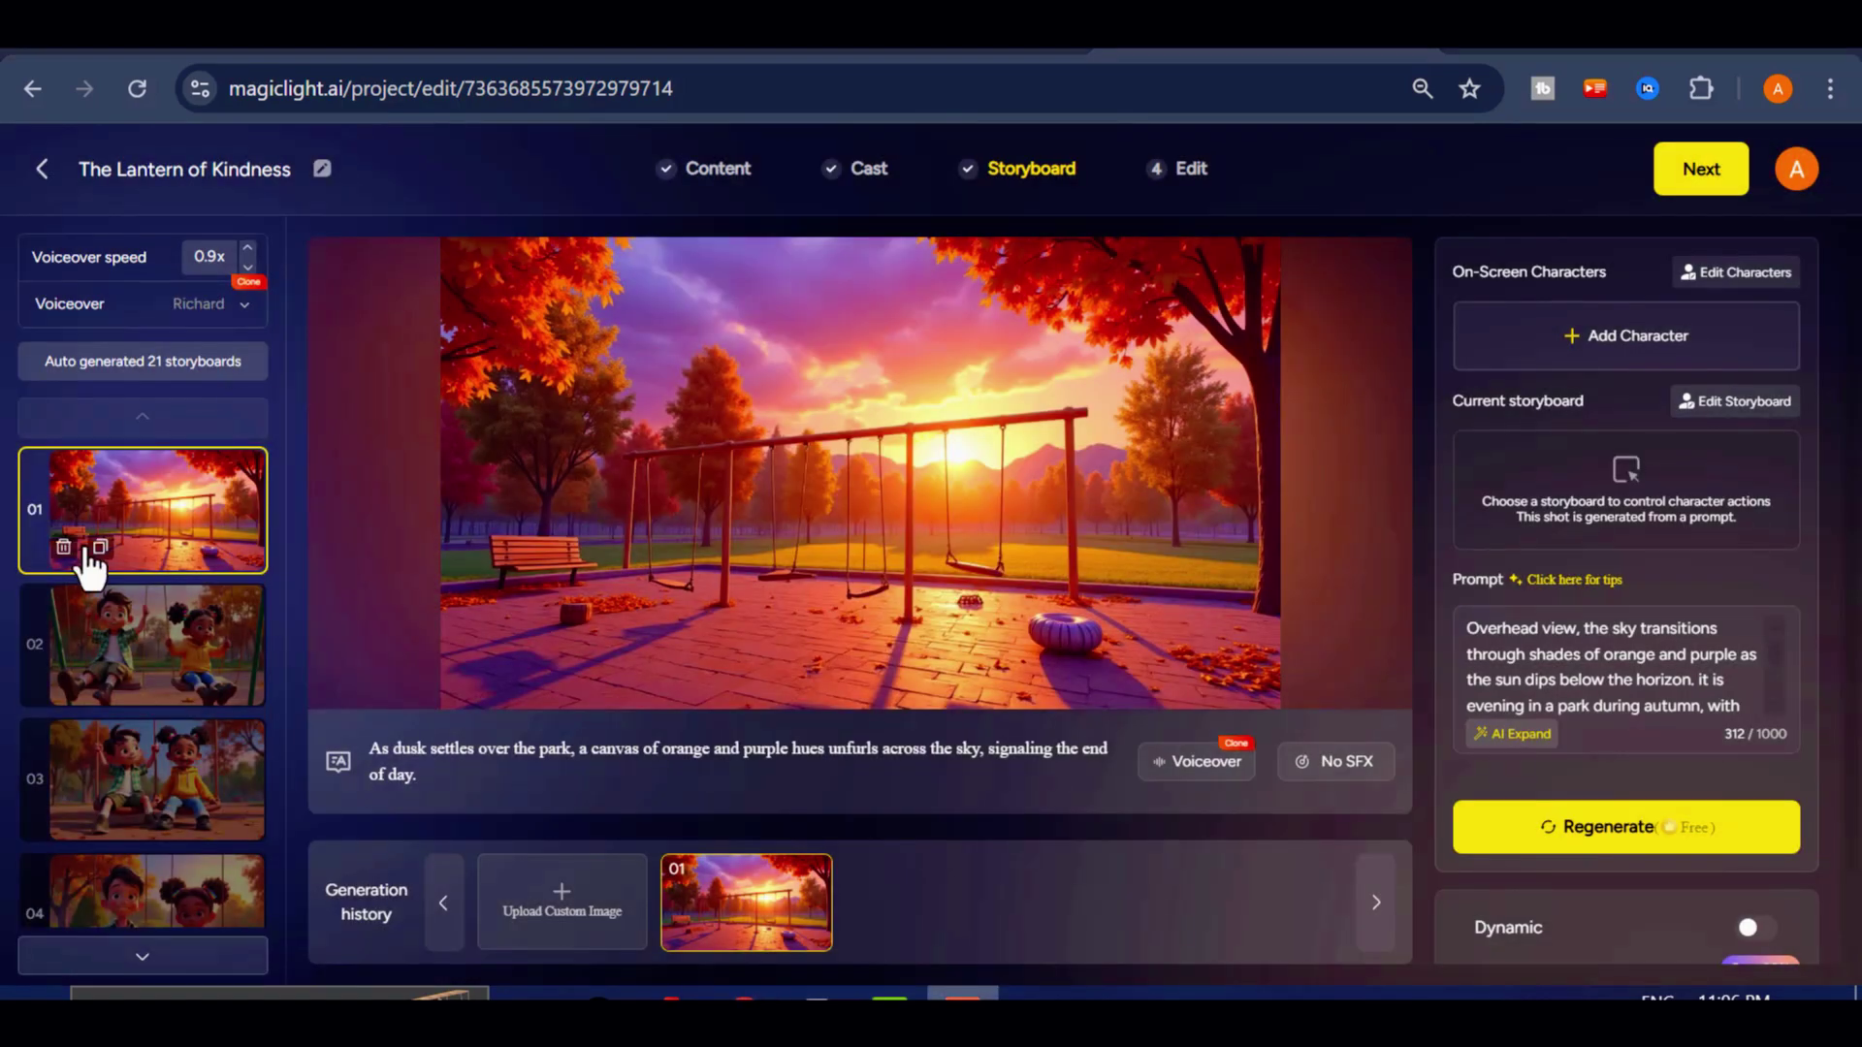
Preview storyboards 01 through 04, then settle back on shot 01's dusk park swing scene.
scroll(121, 631, "down", 3)
scroll(124, 652, "down", 5)
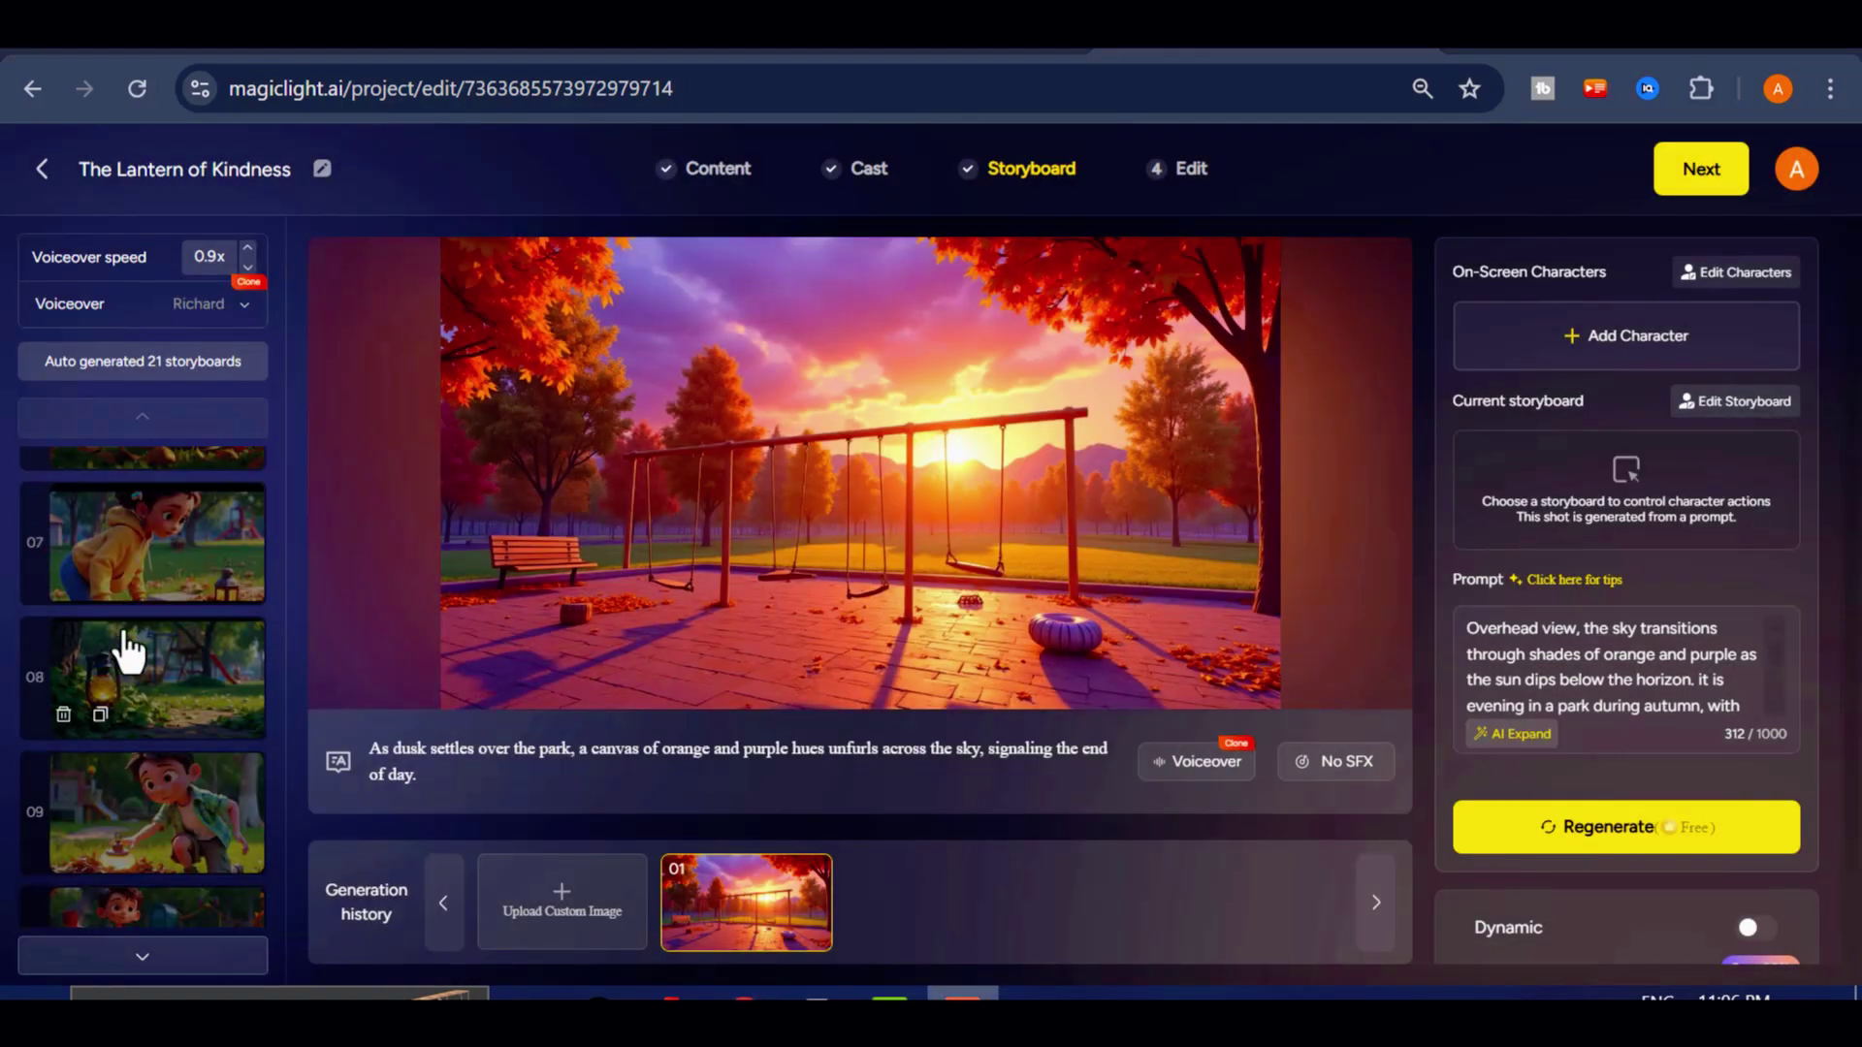
scroll(158, 651, "down", 6)
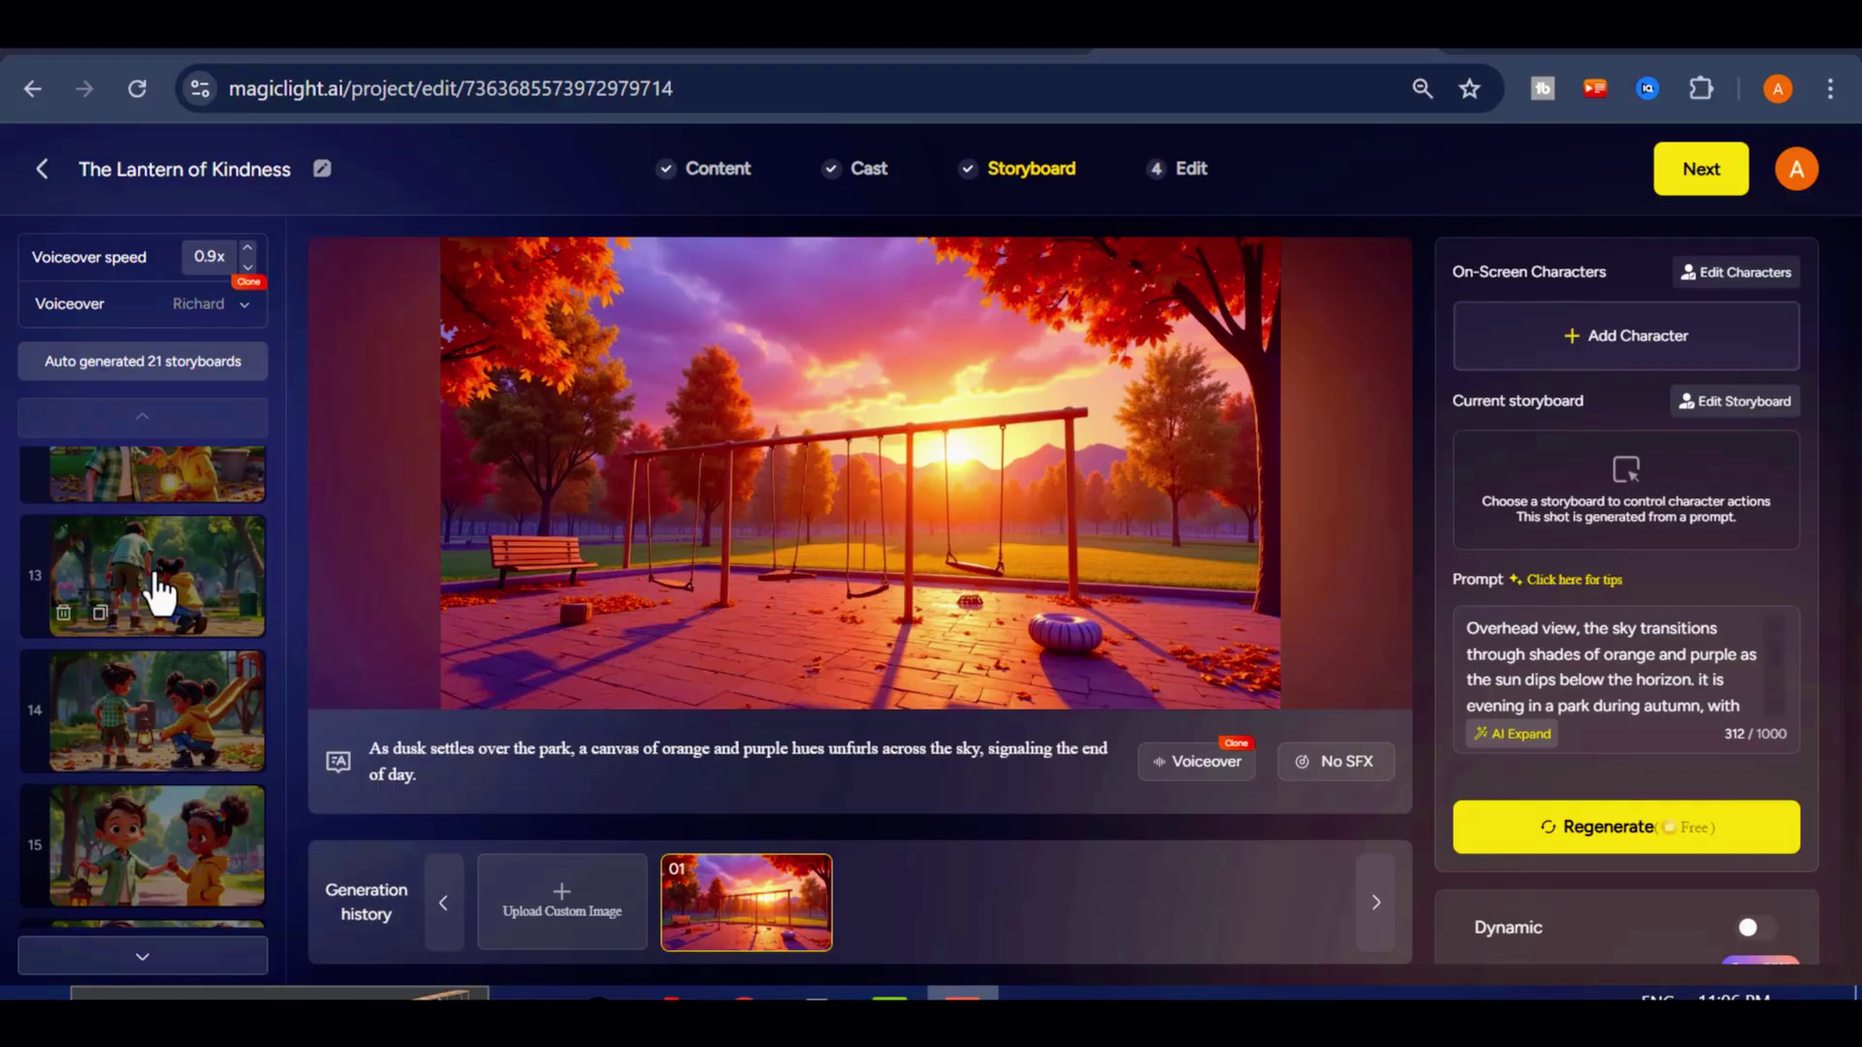
scroll(184, 620, "down", 3)
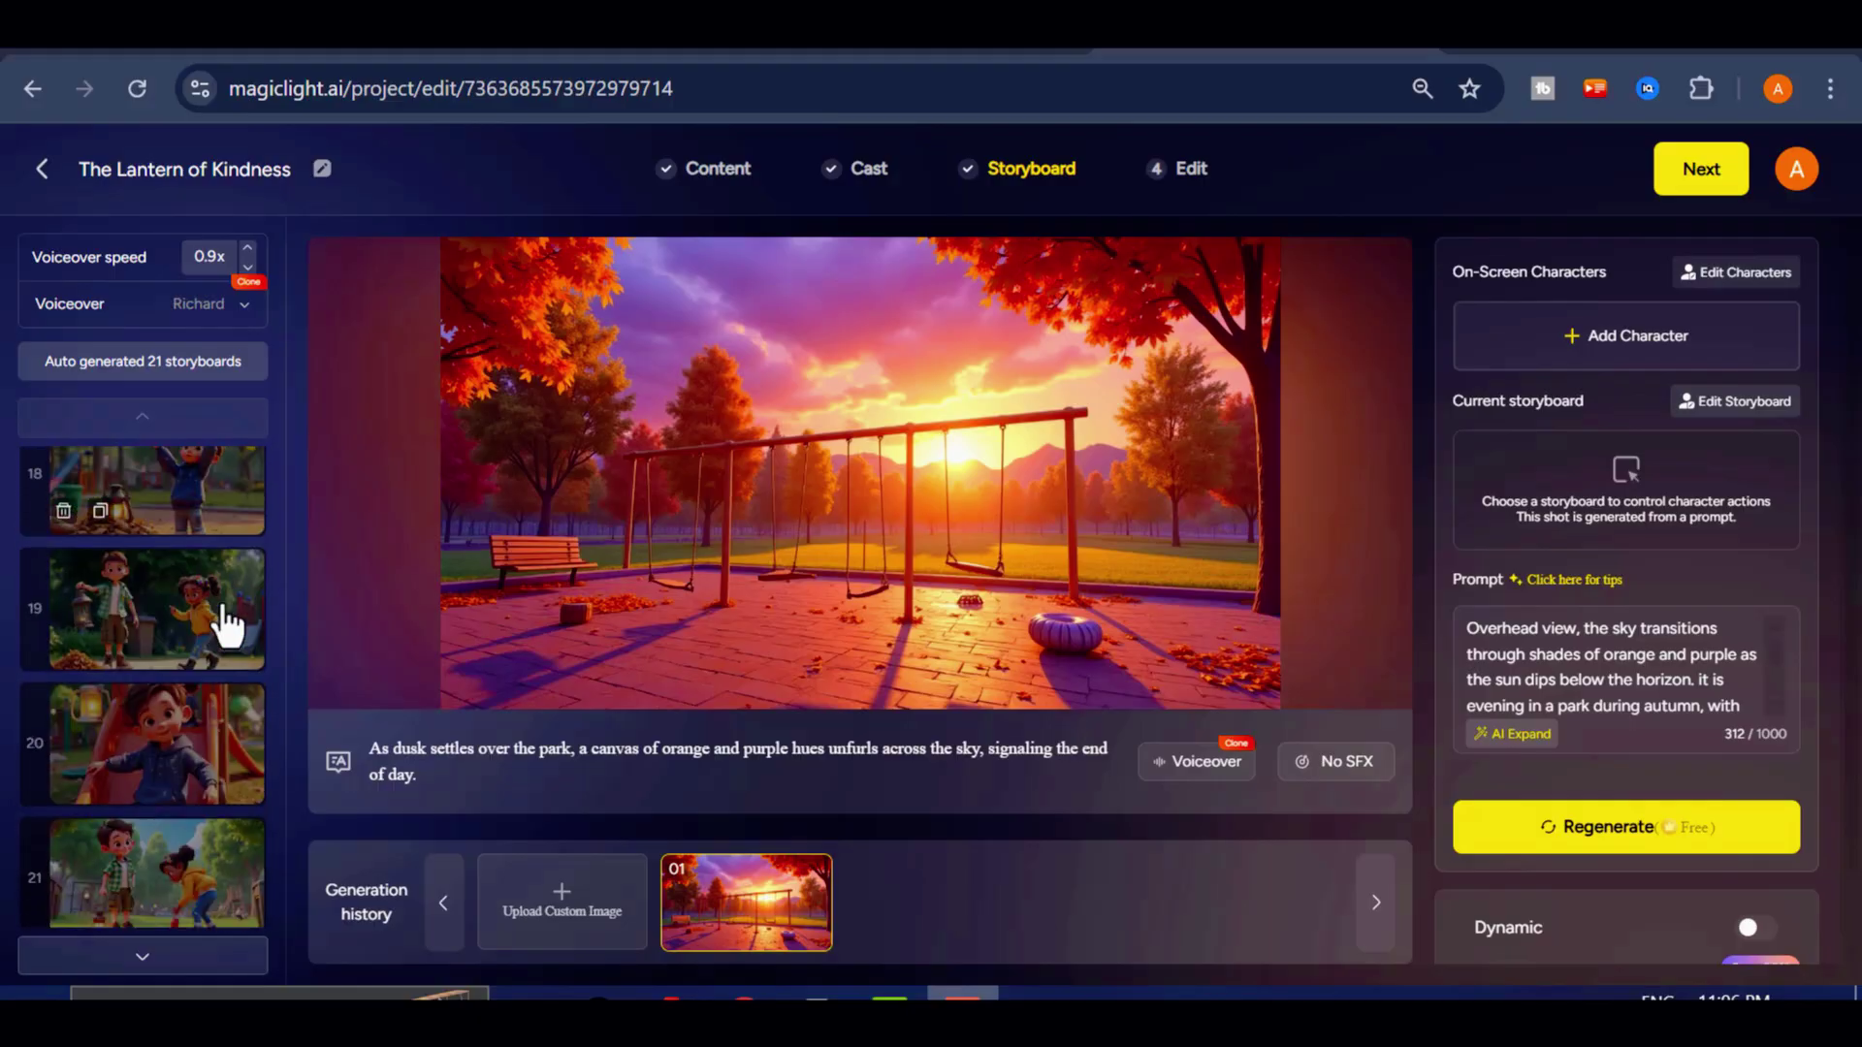
scroll(170, 726, "up", 15)
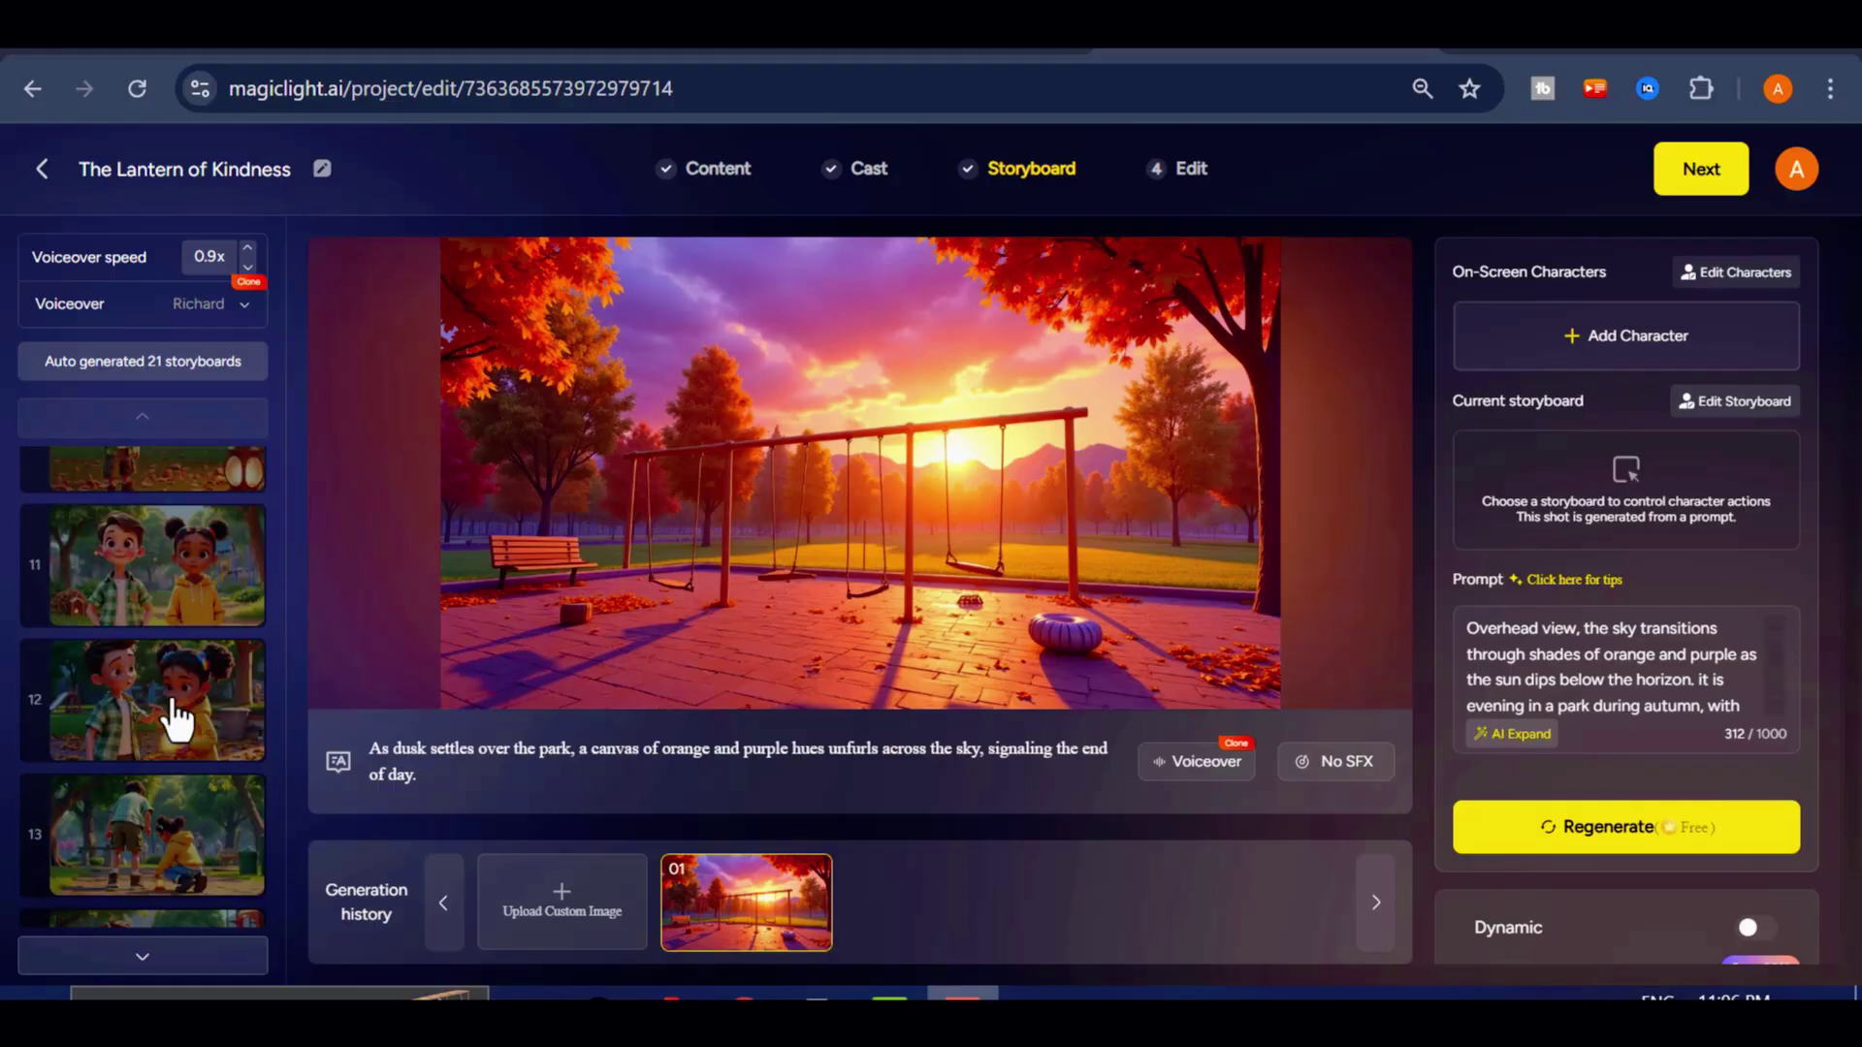
left_click(182, 694)
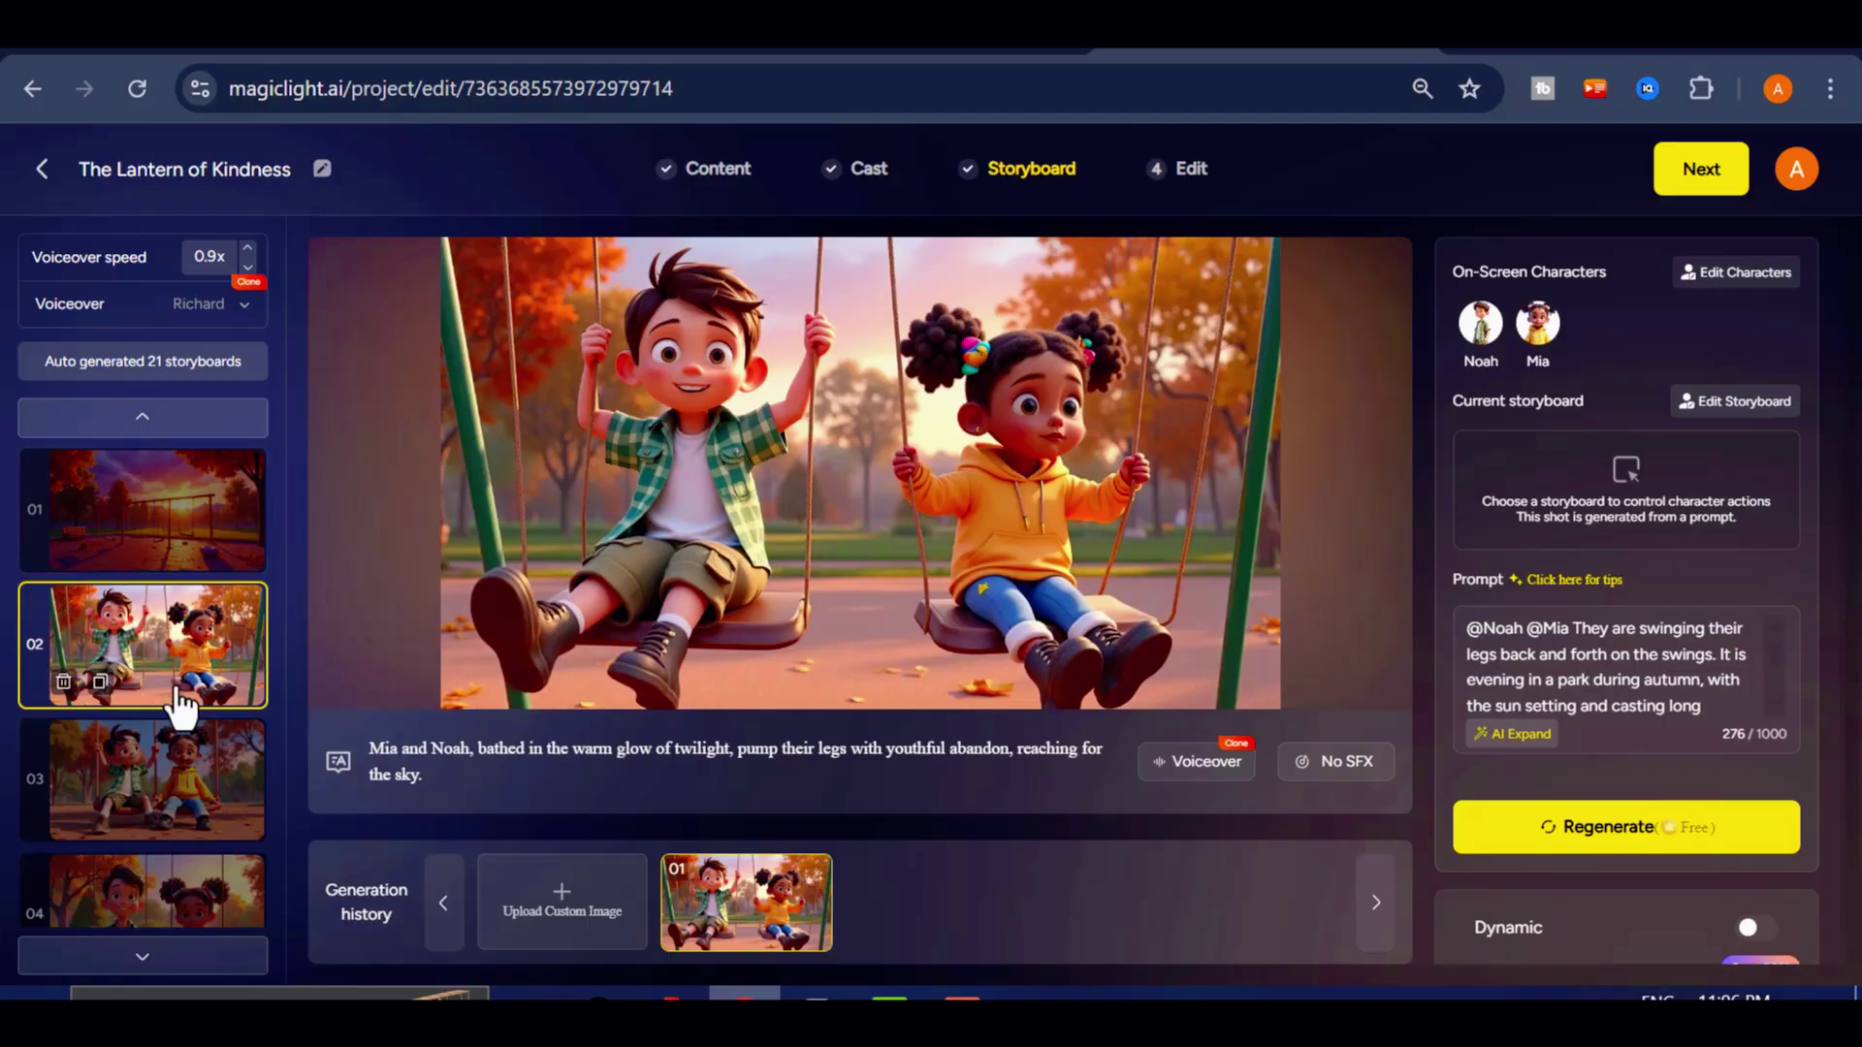
left_click(167, 755)
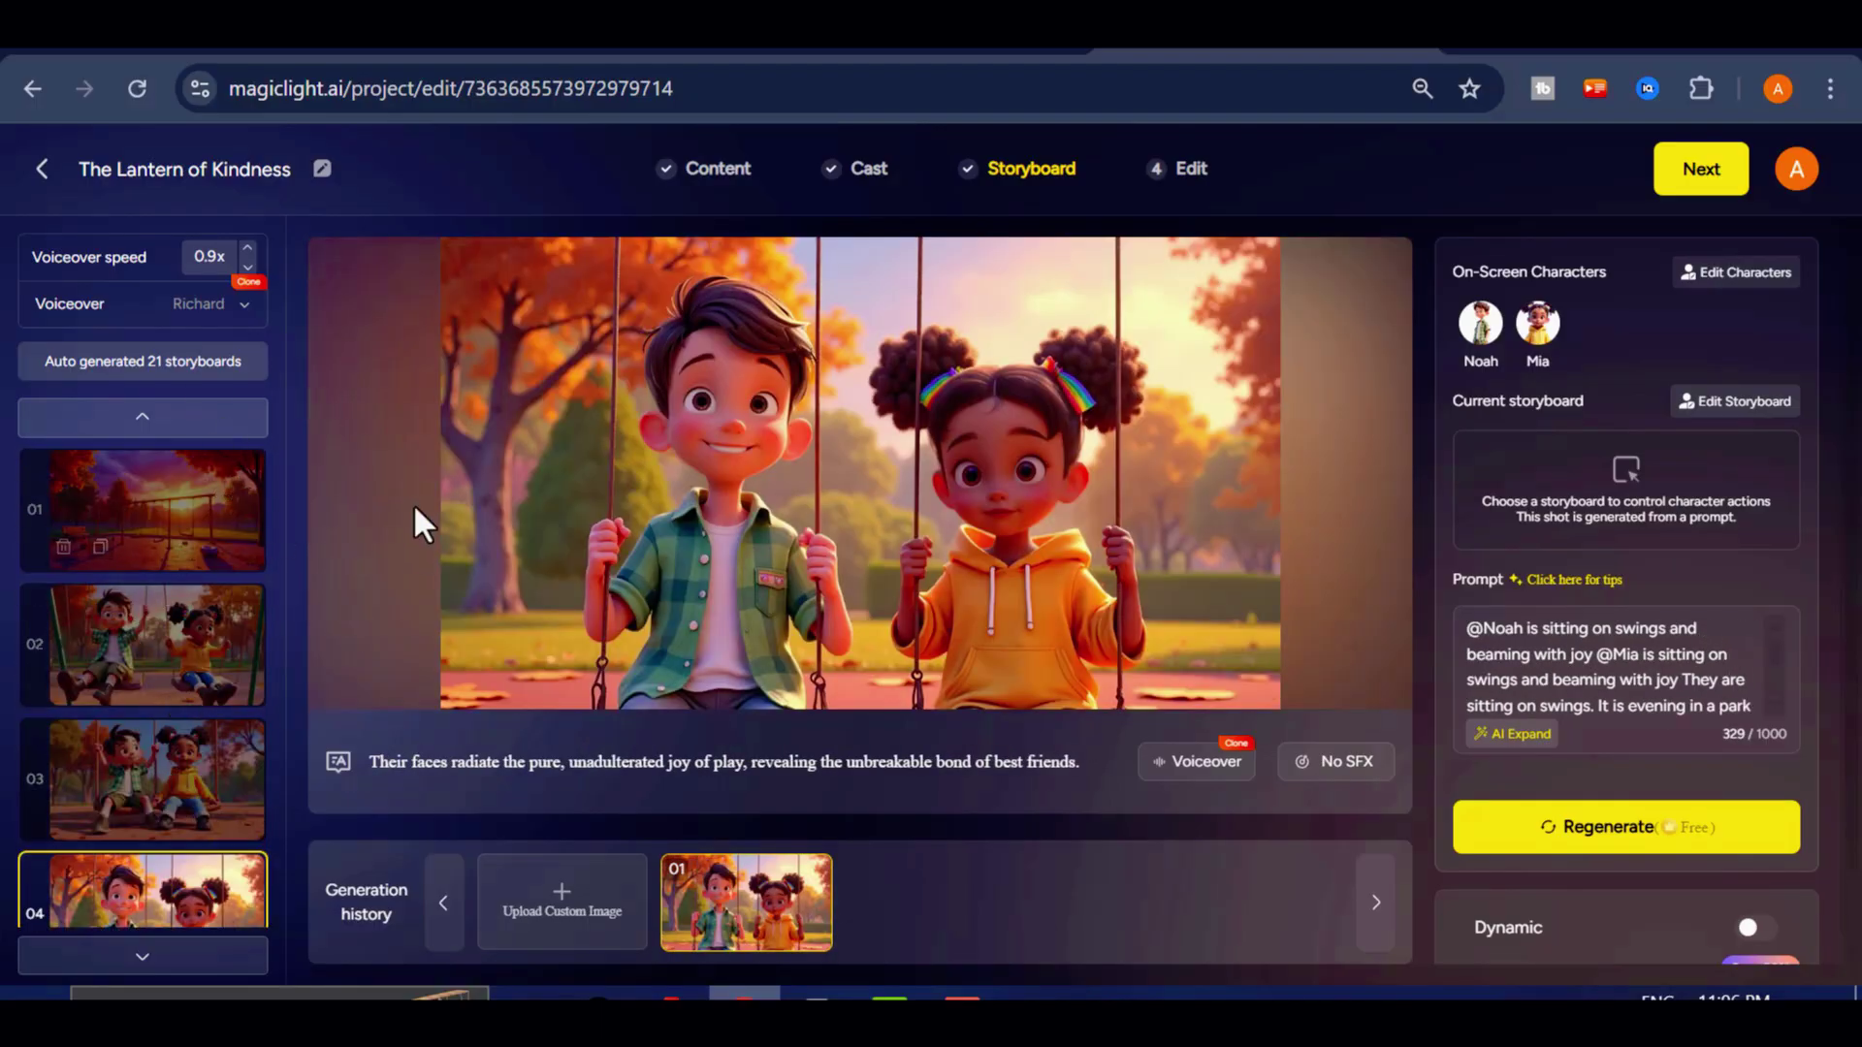
scroll(426, 467, "down", 1)
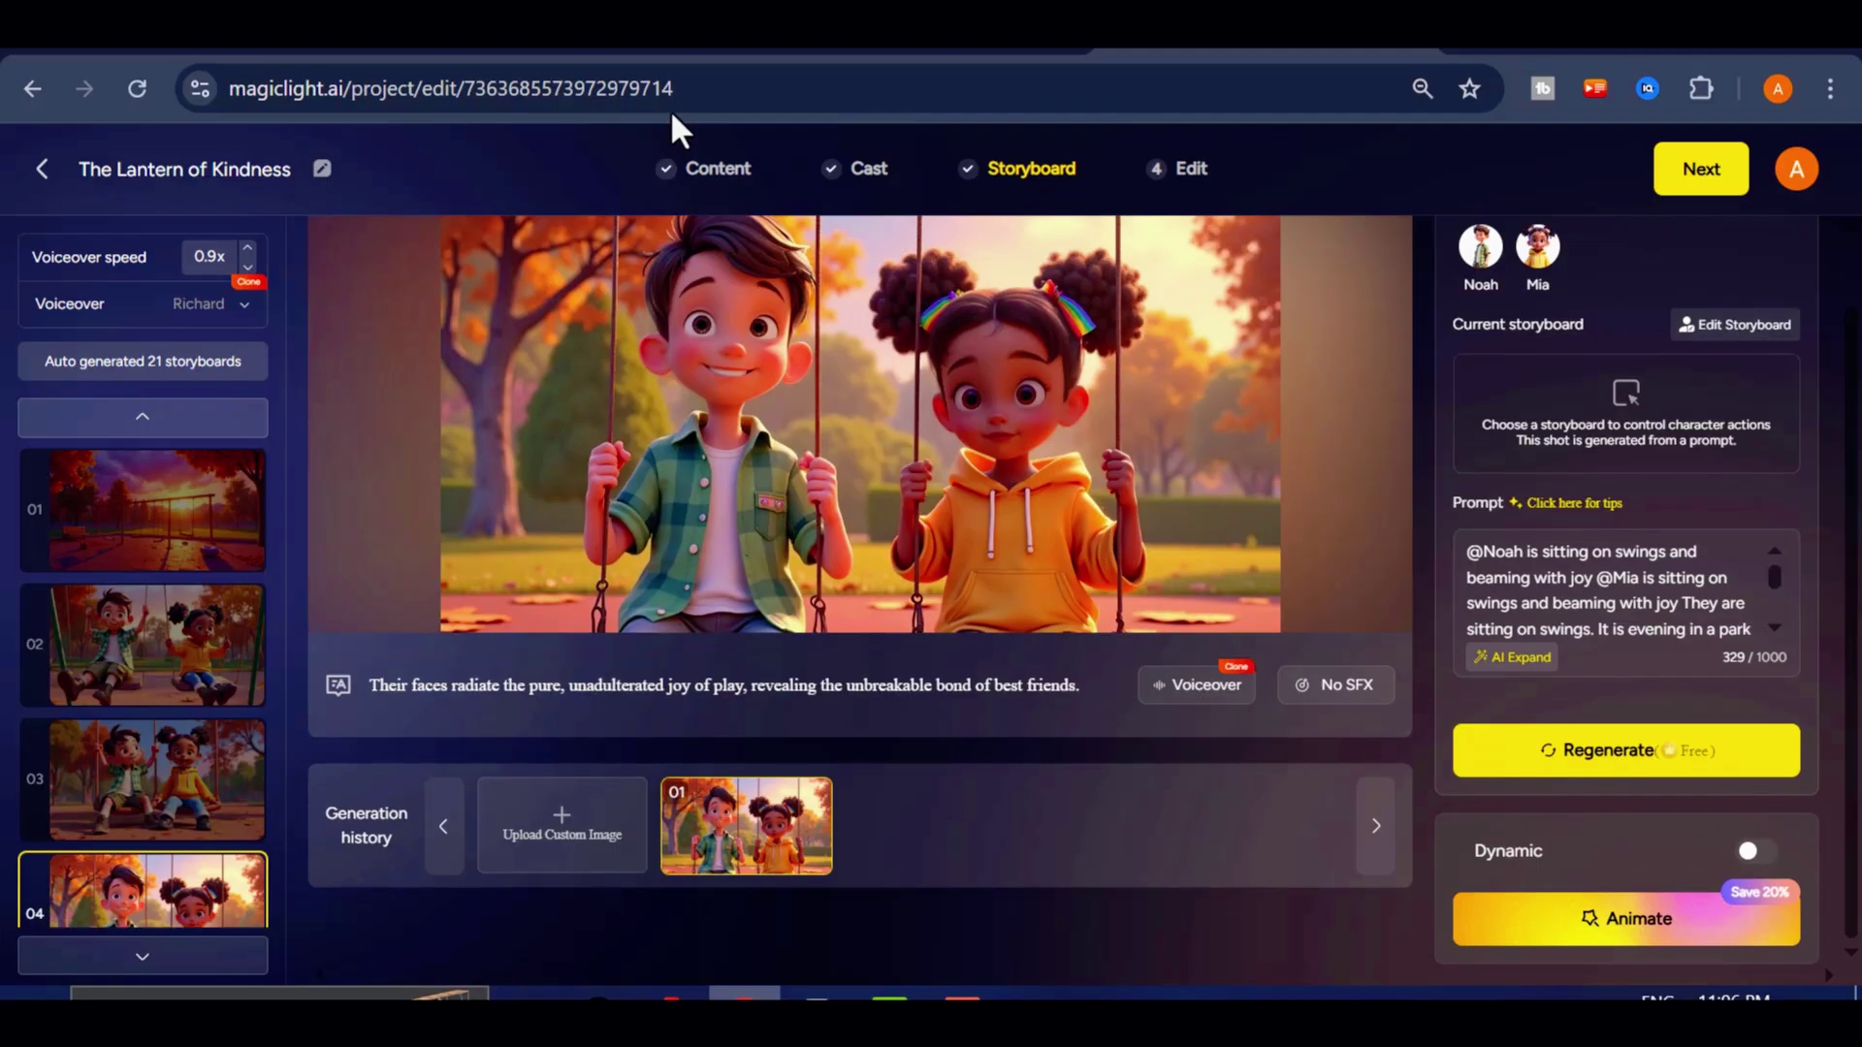
left_click(189, 520)
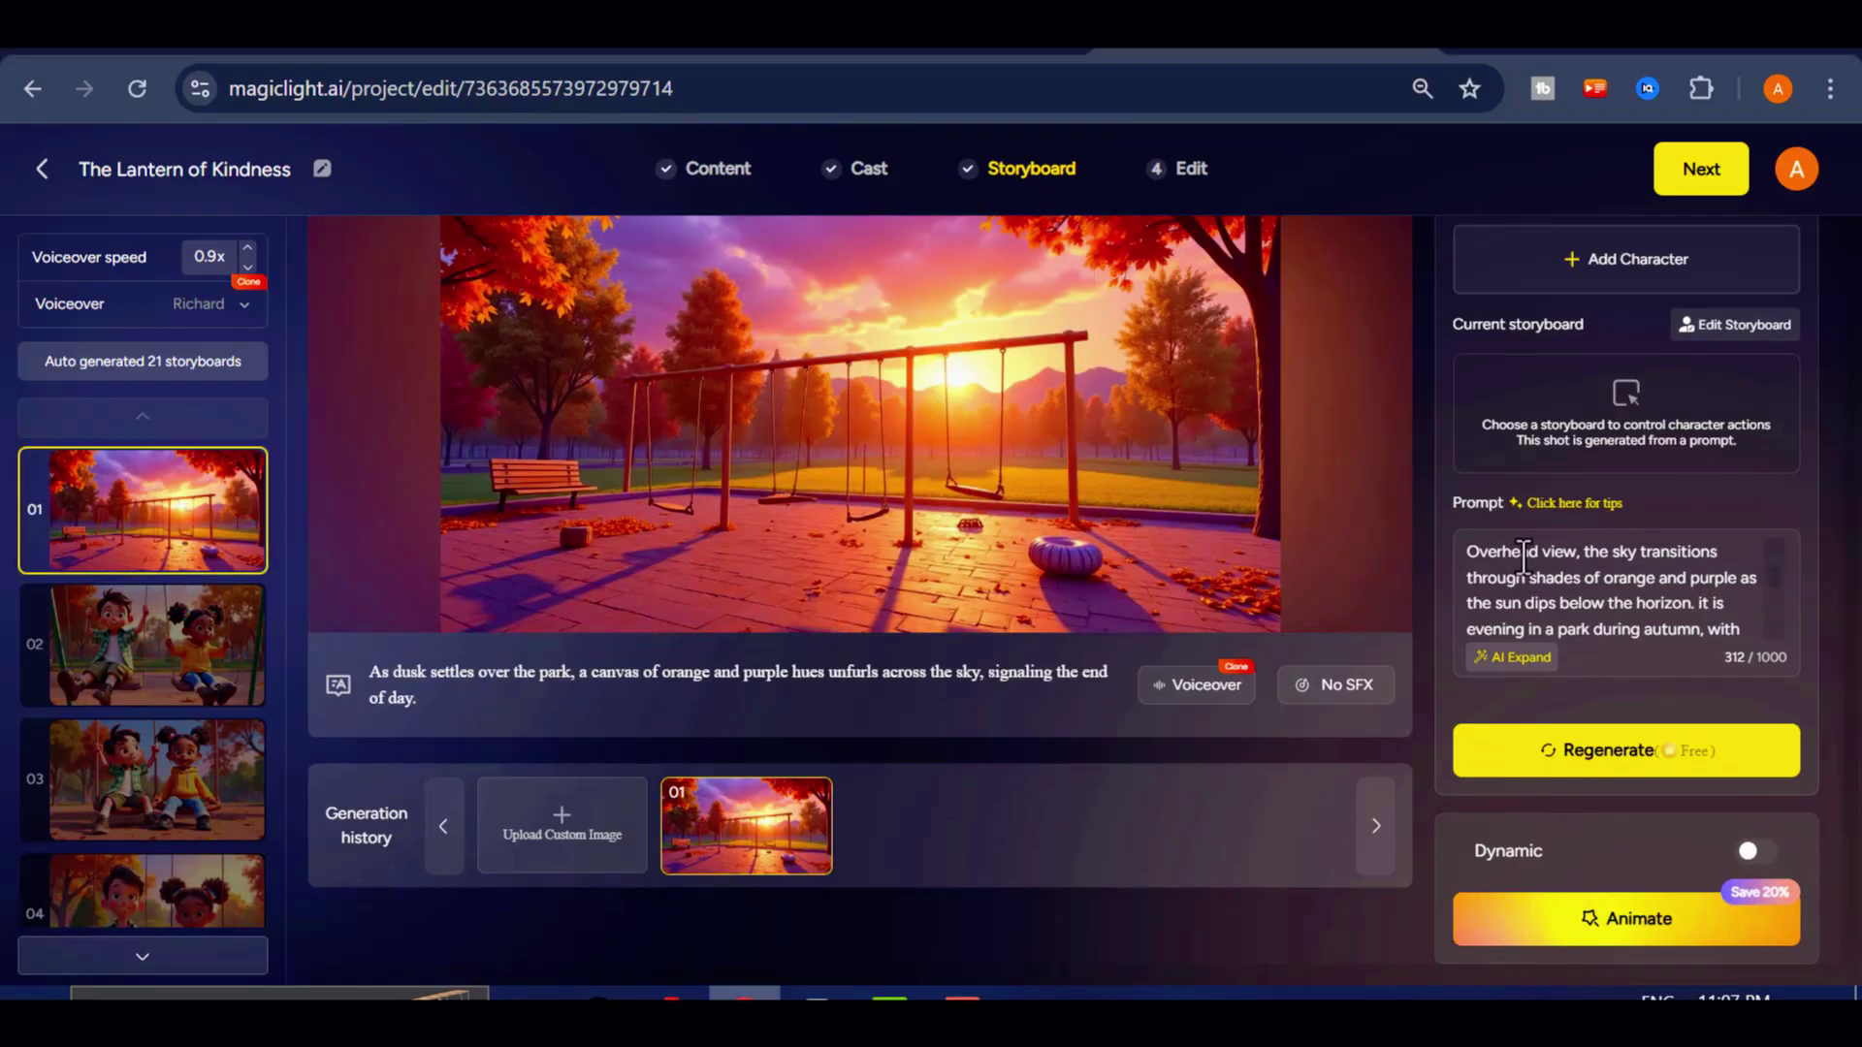
left_click(131, 650)
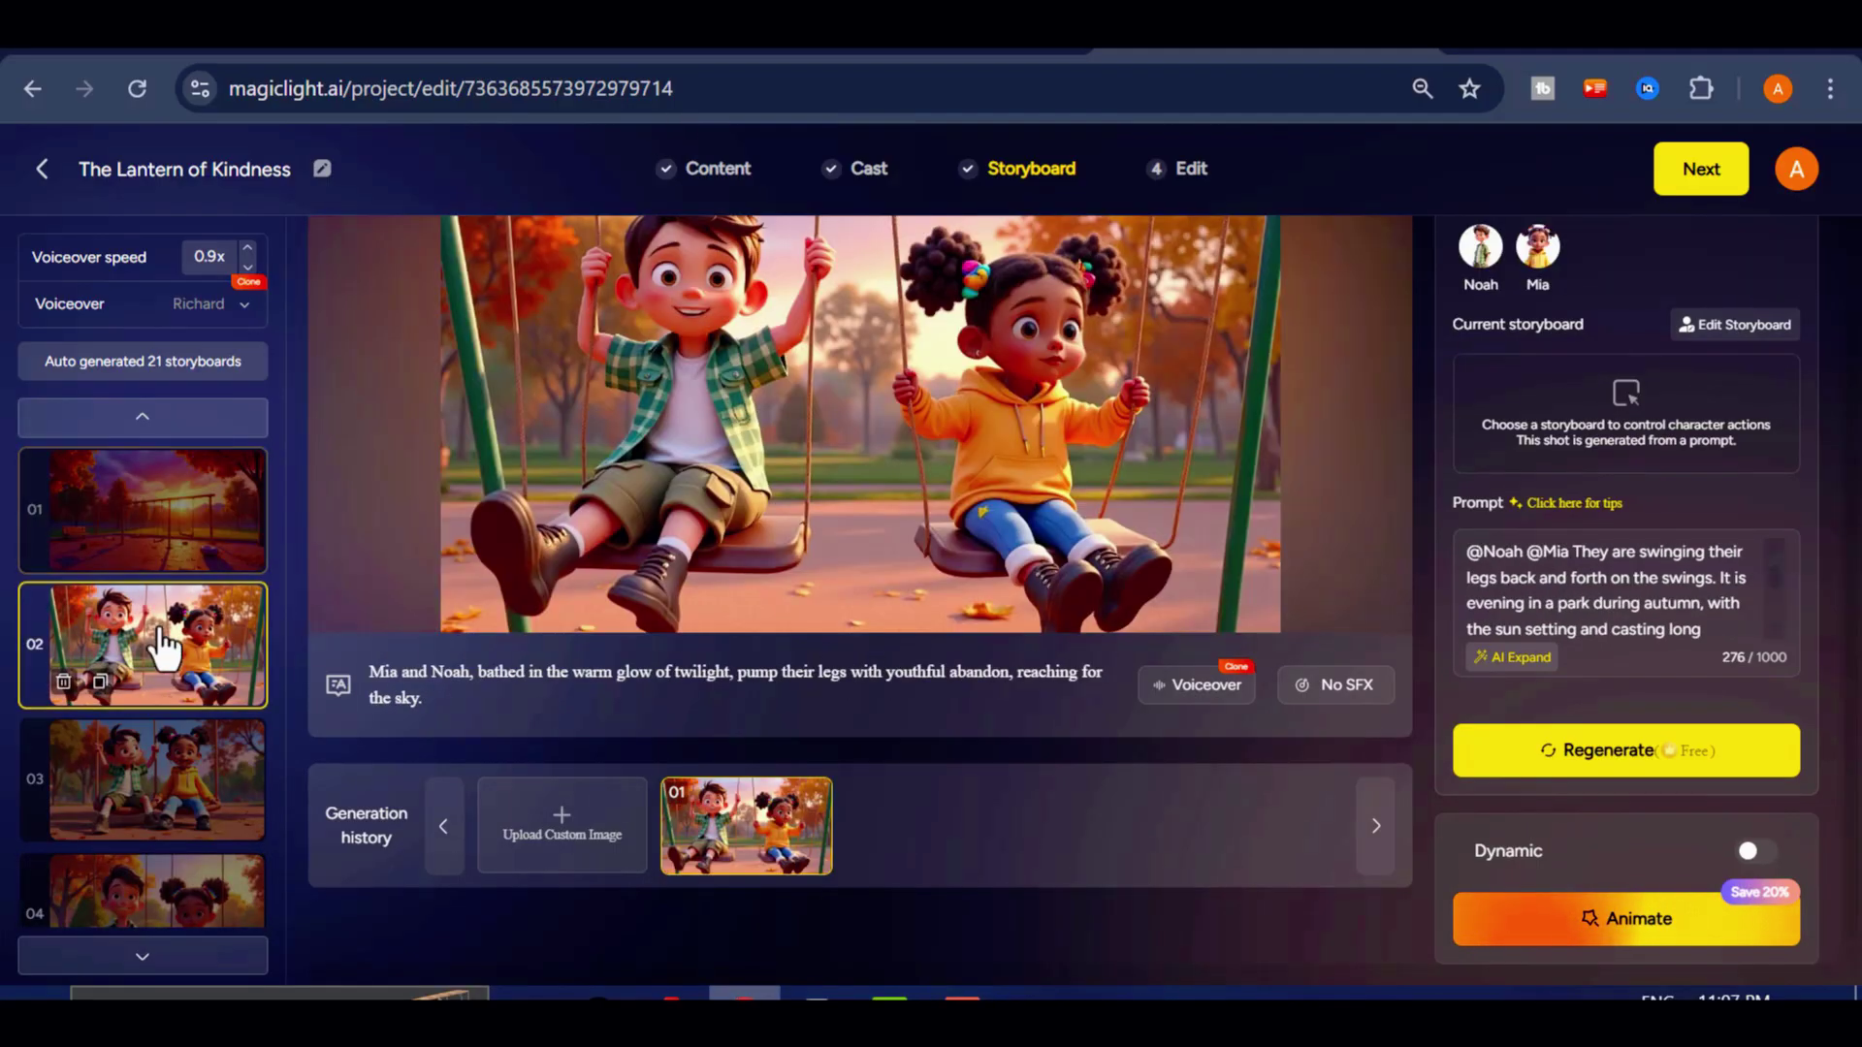
left_click(158, 791)
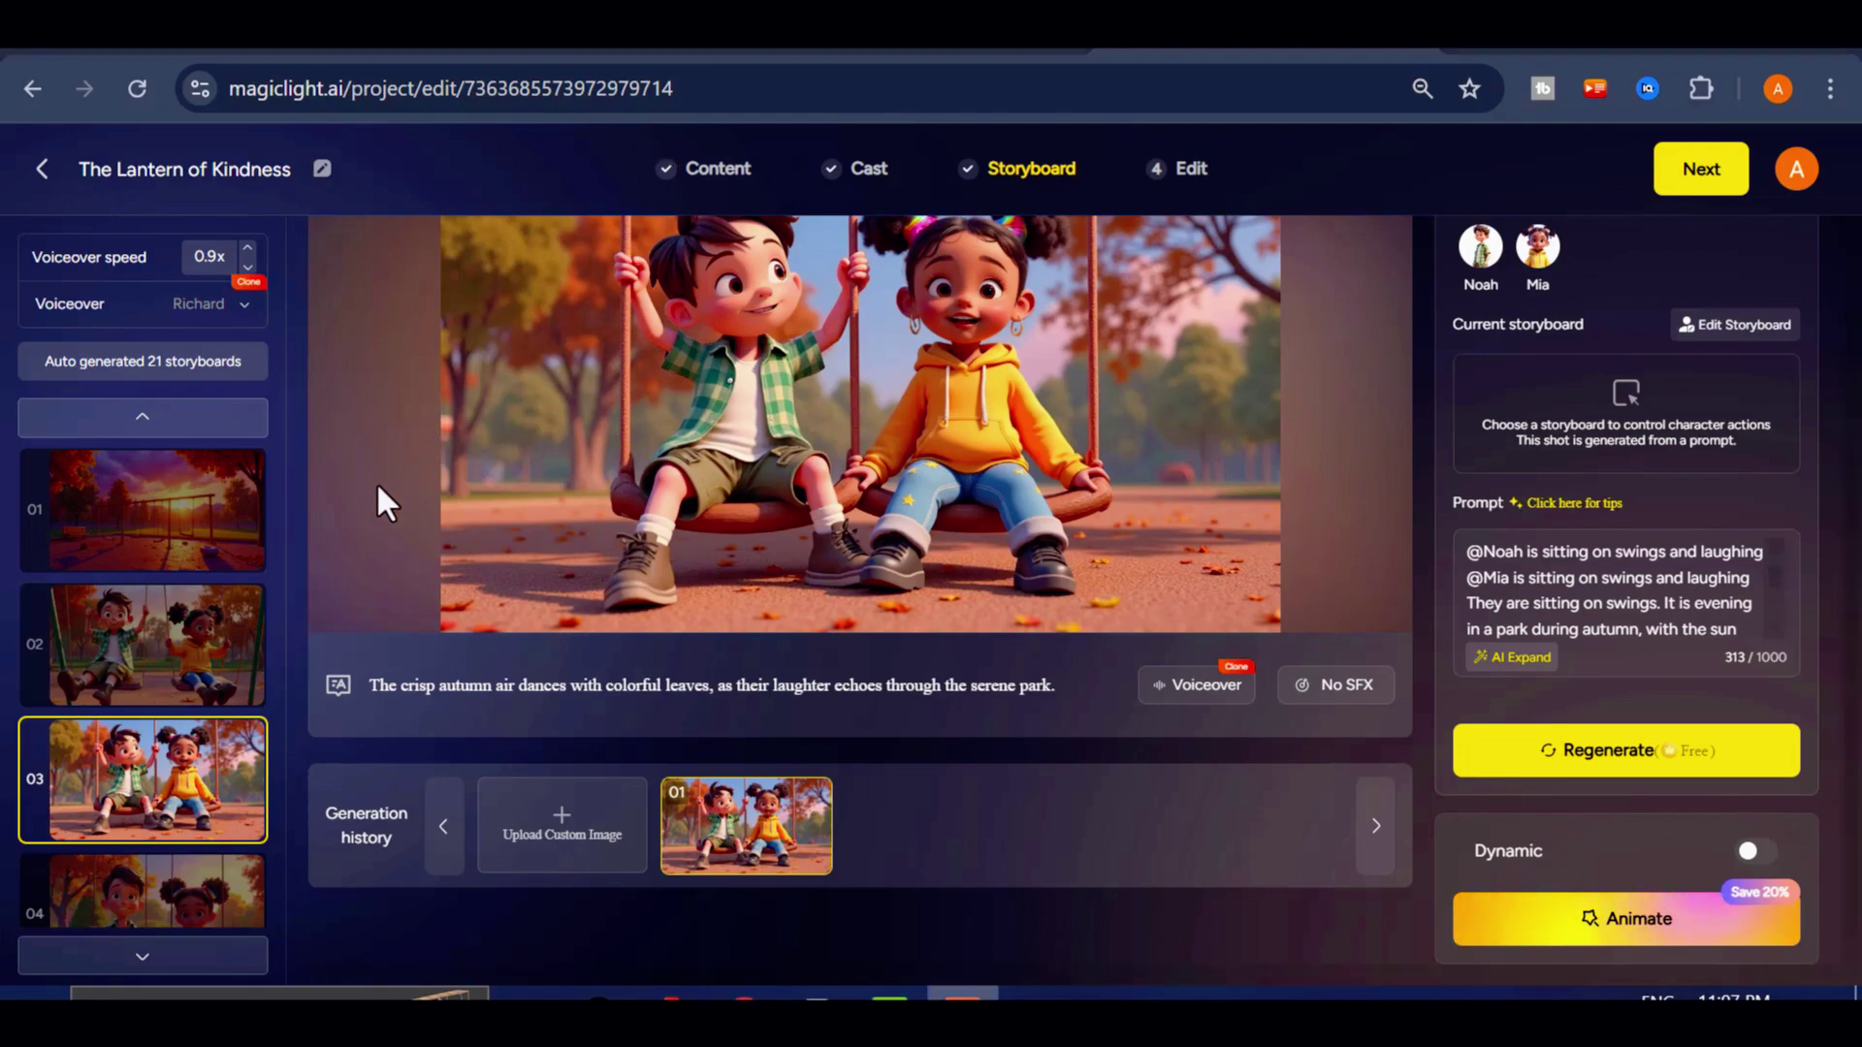
left_click(182, 521)
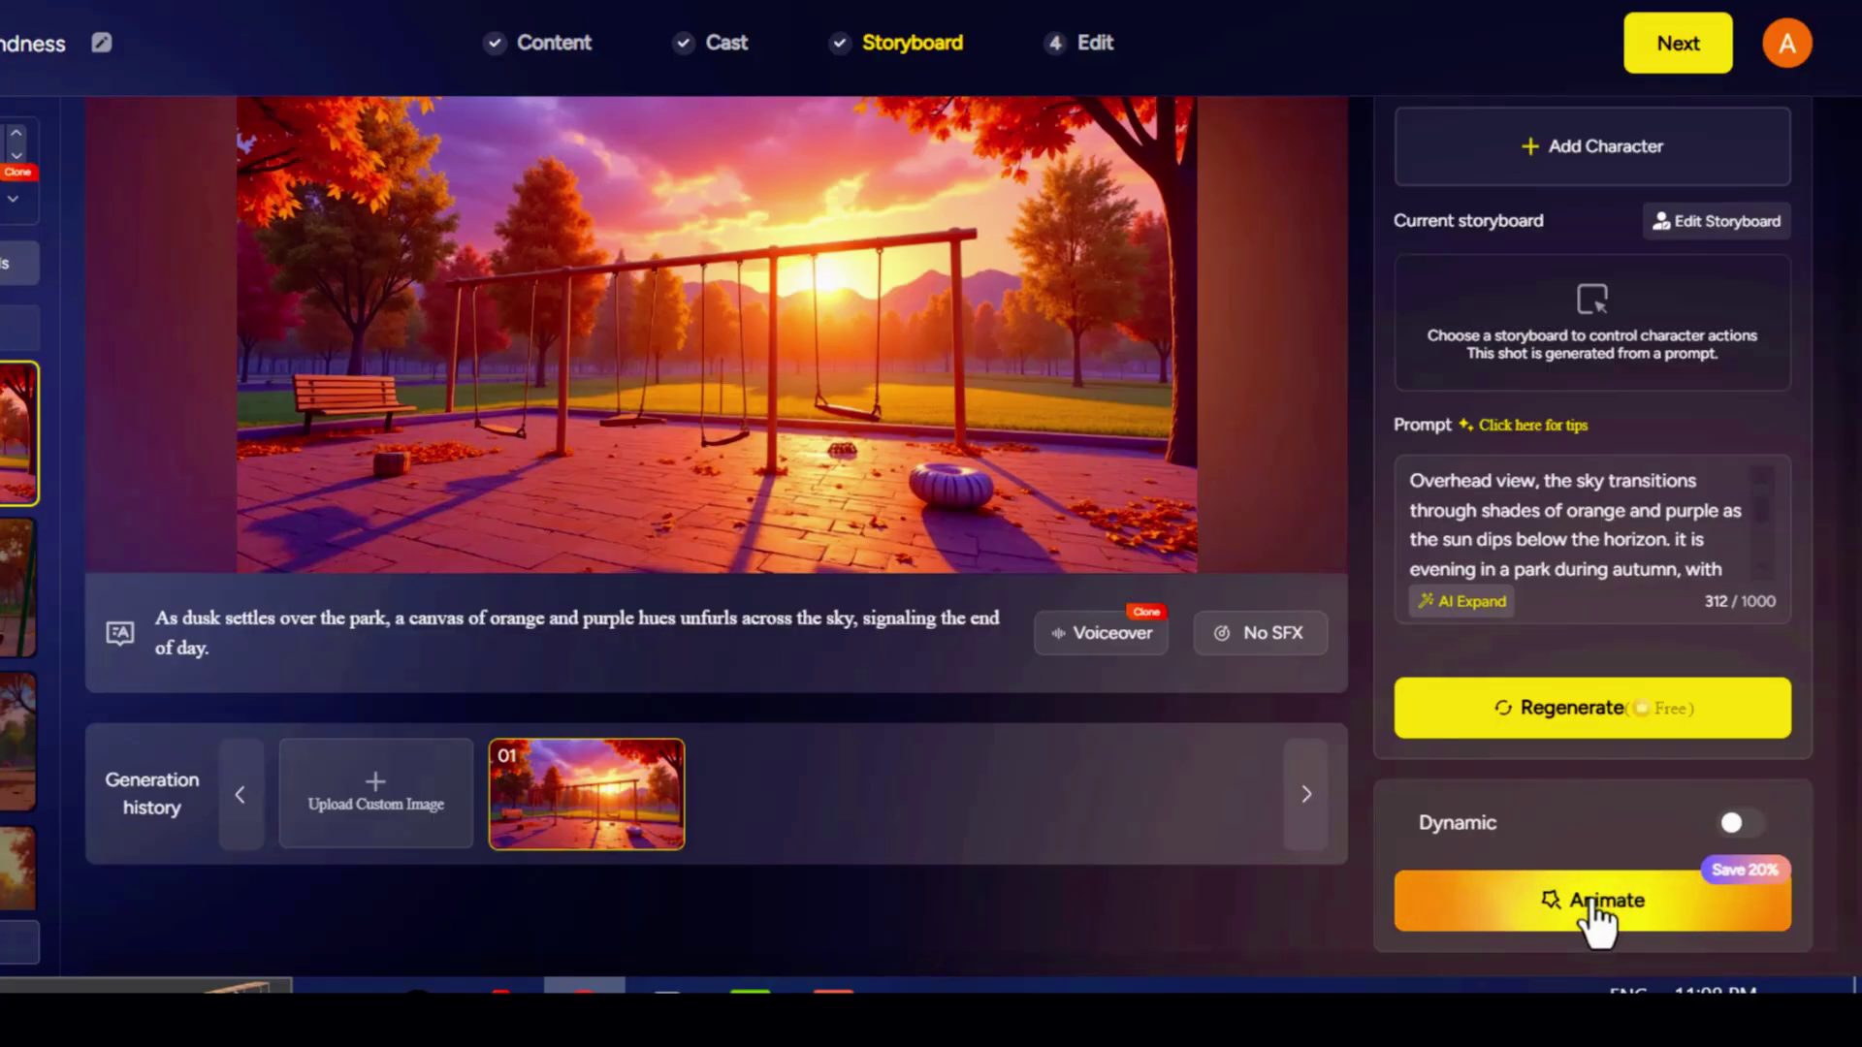
Choose Animate All with all 21 storyboards selected.
left_click(1596, 907)
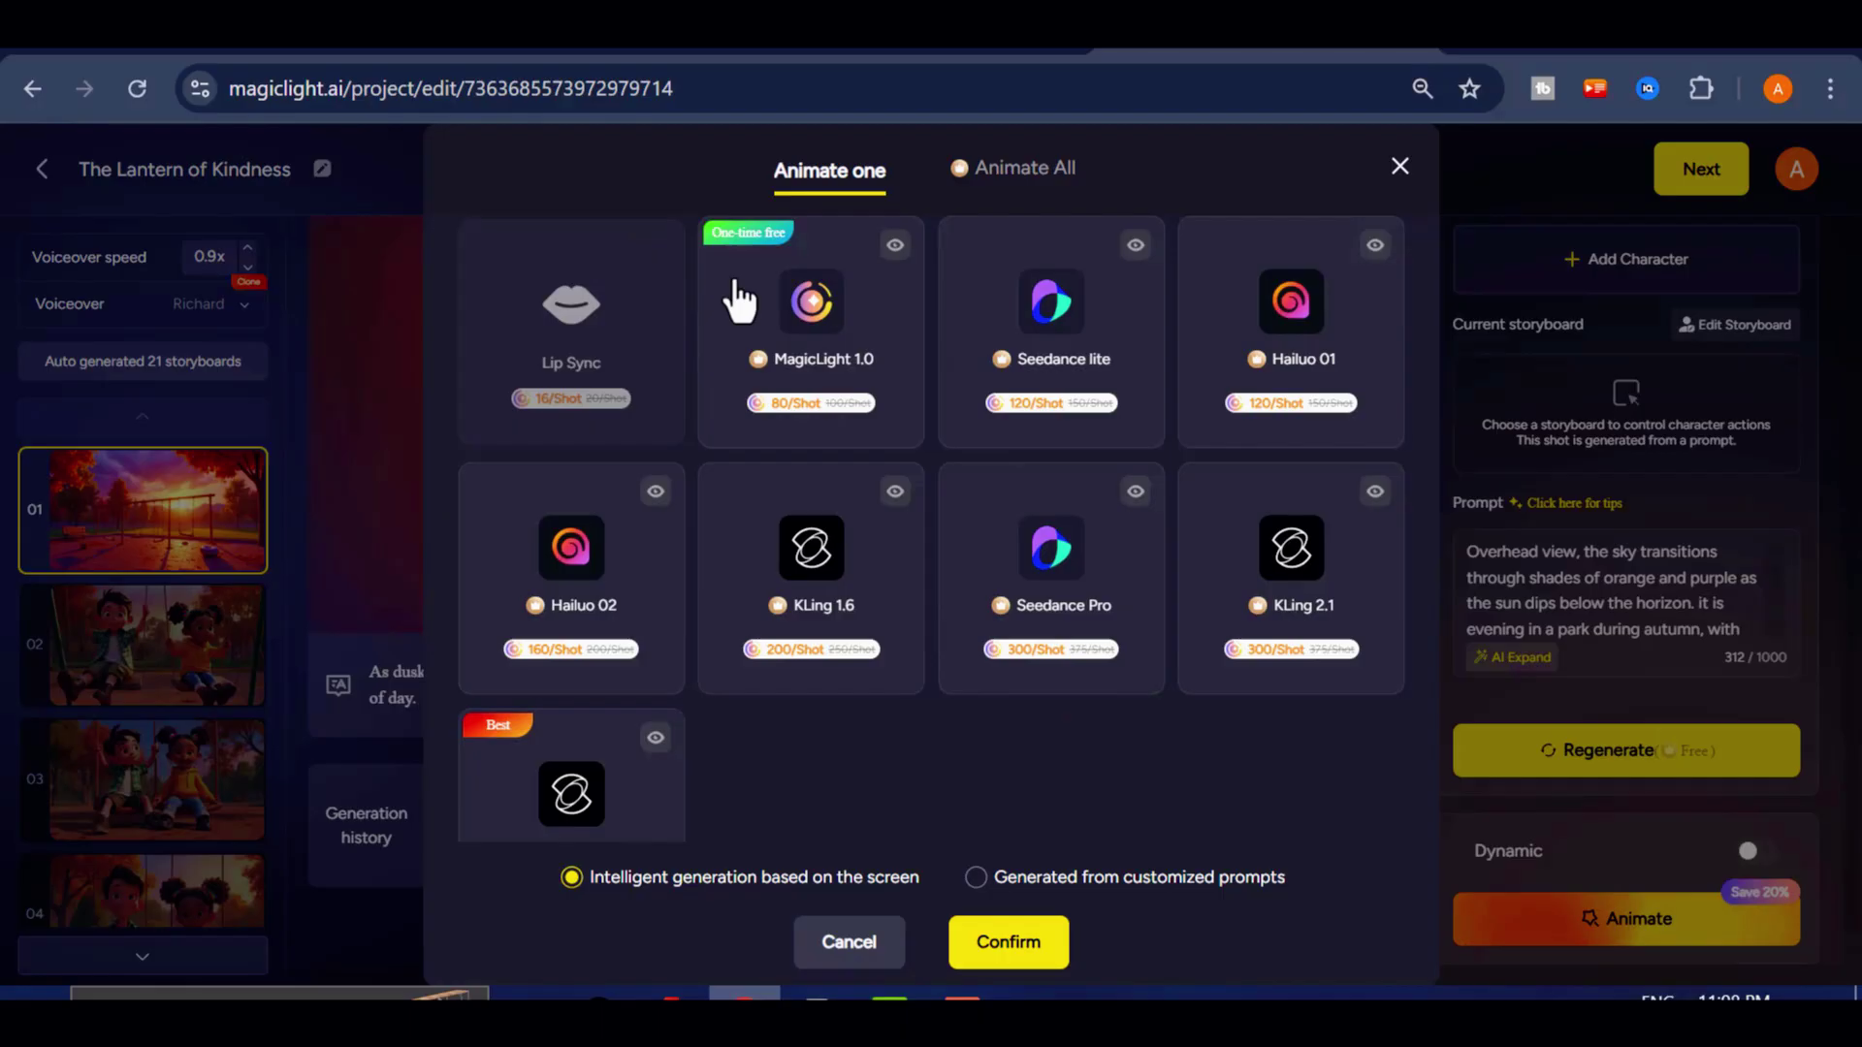
left_click(1025, 175)
left_click(839, 194)
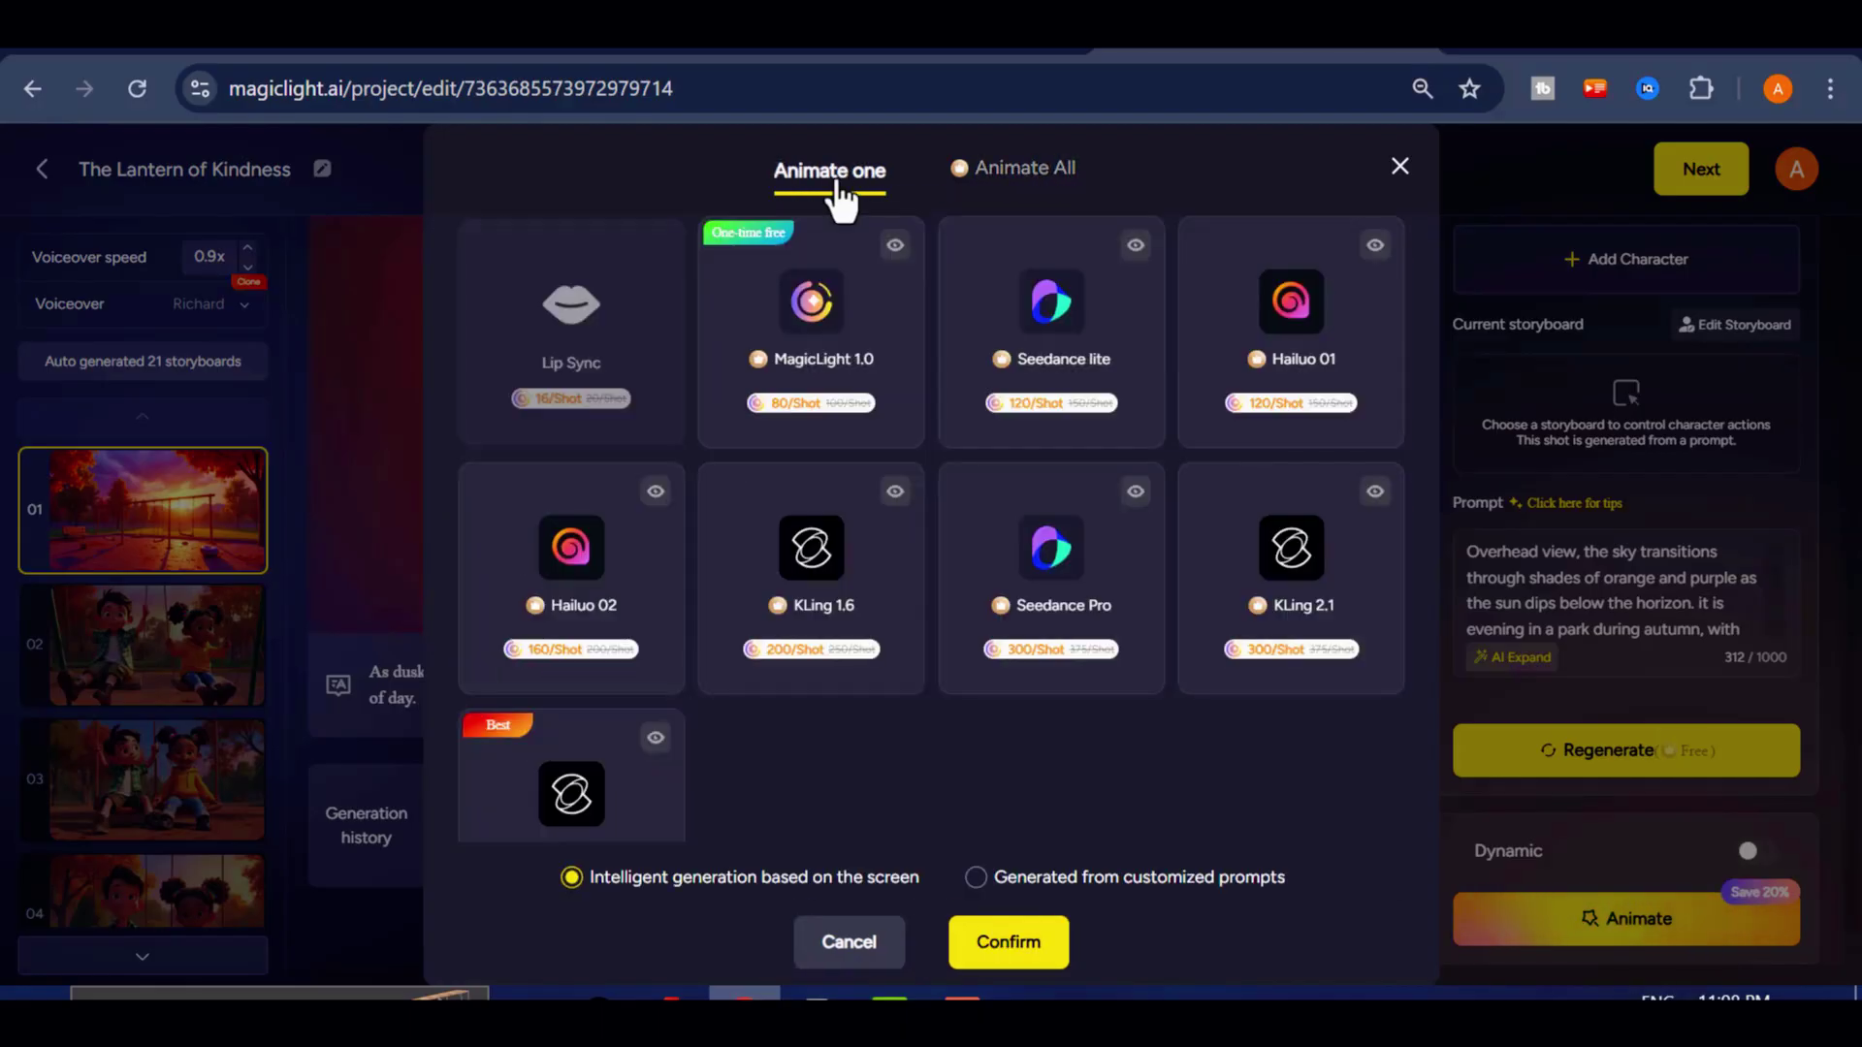
left_click(1003, 186)
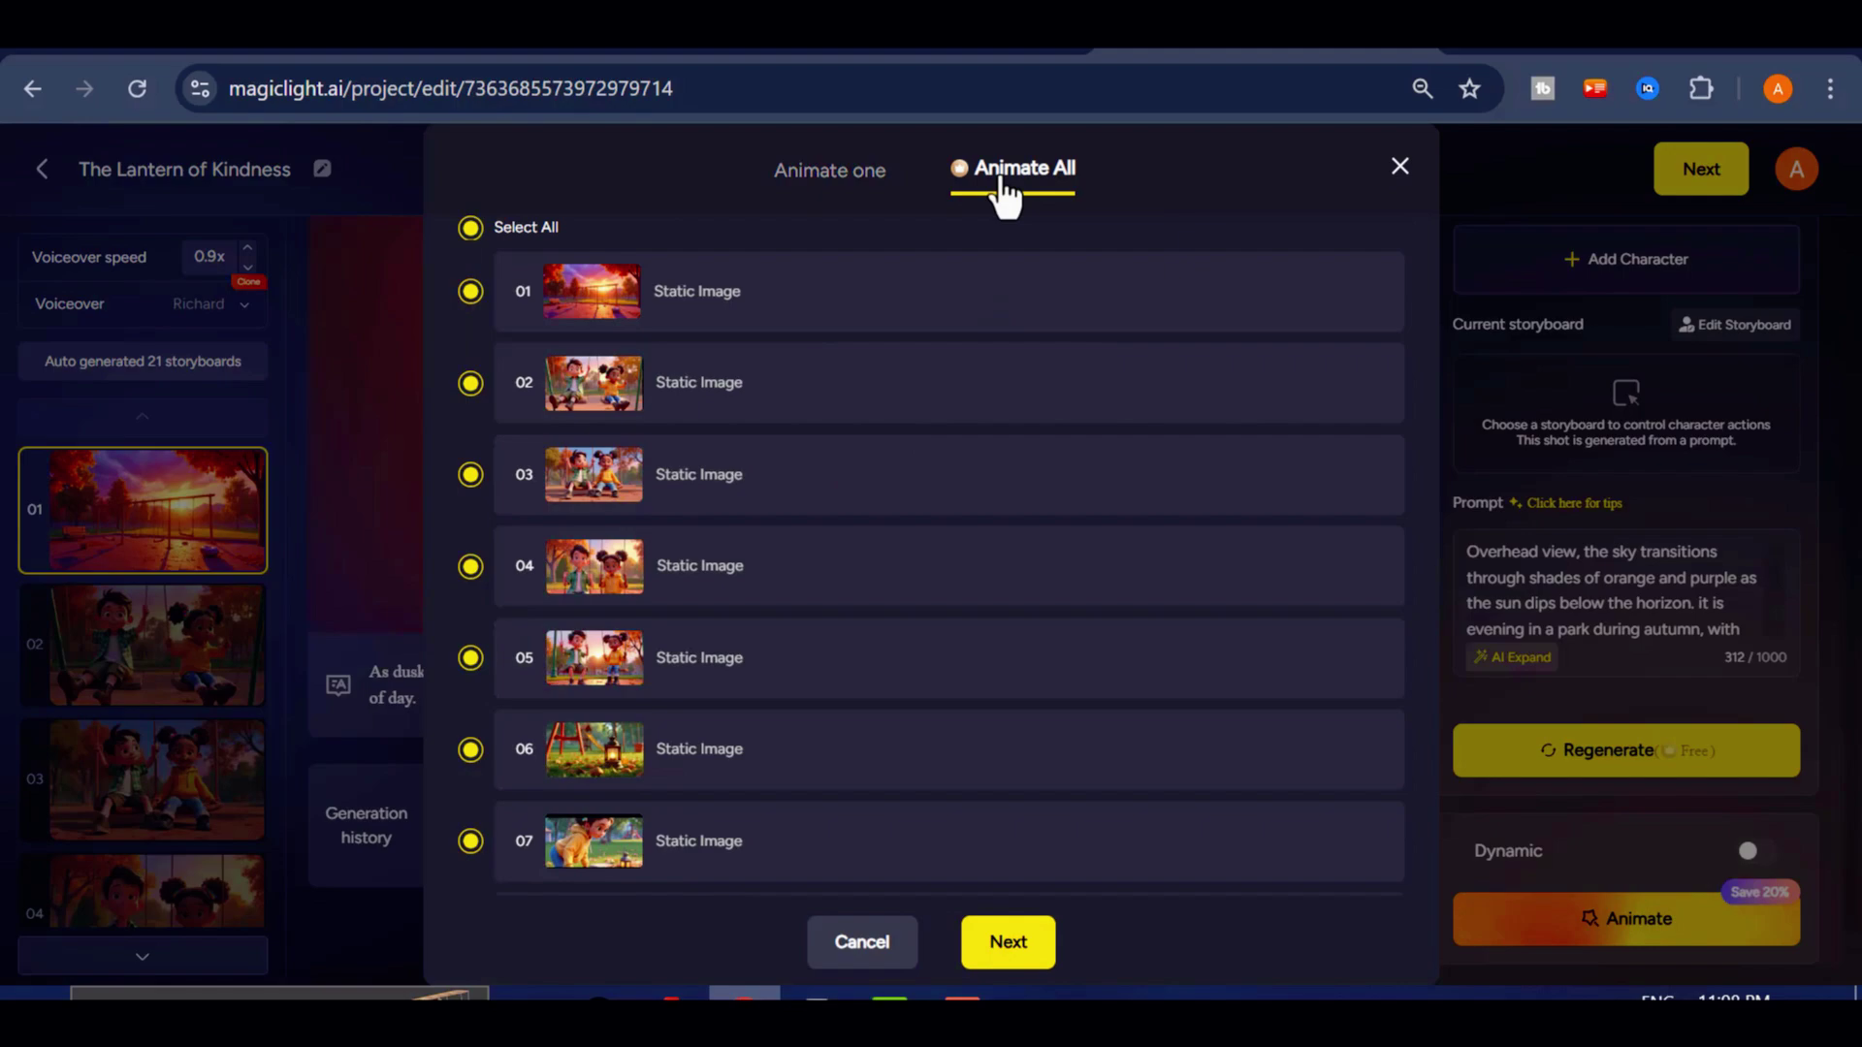
scroll(939, 502, "down", 12)
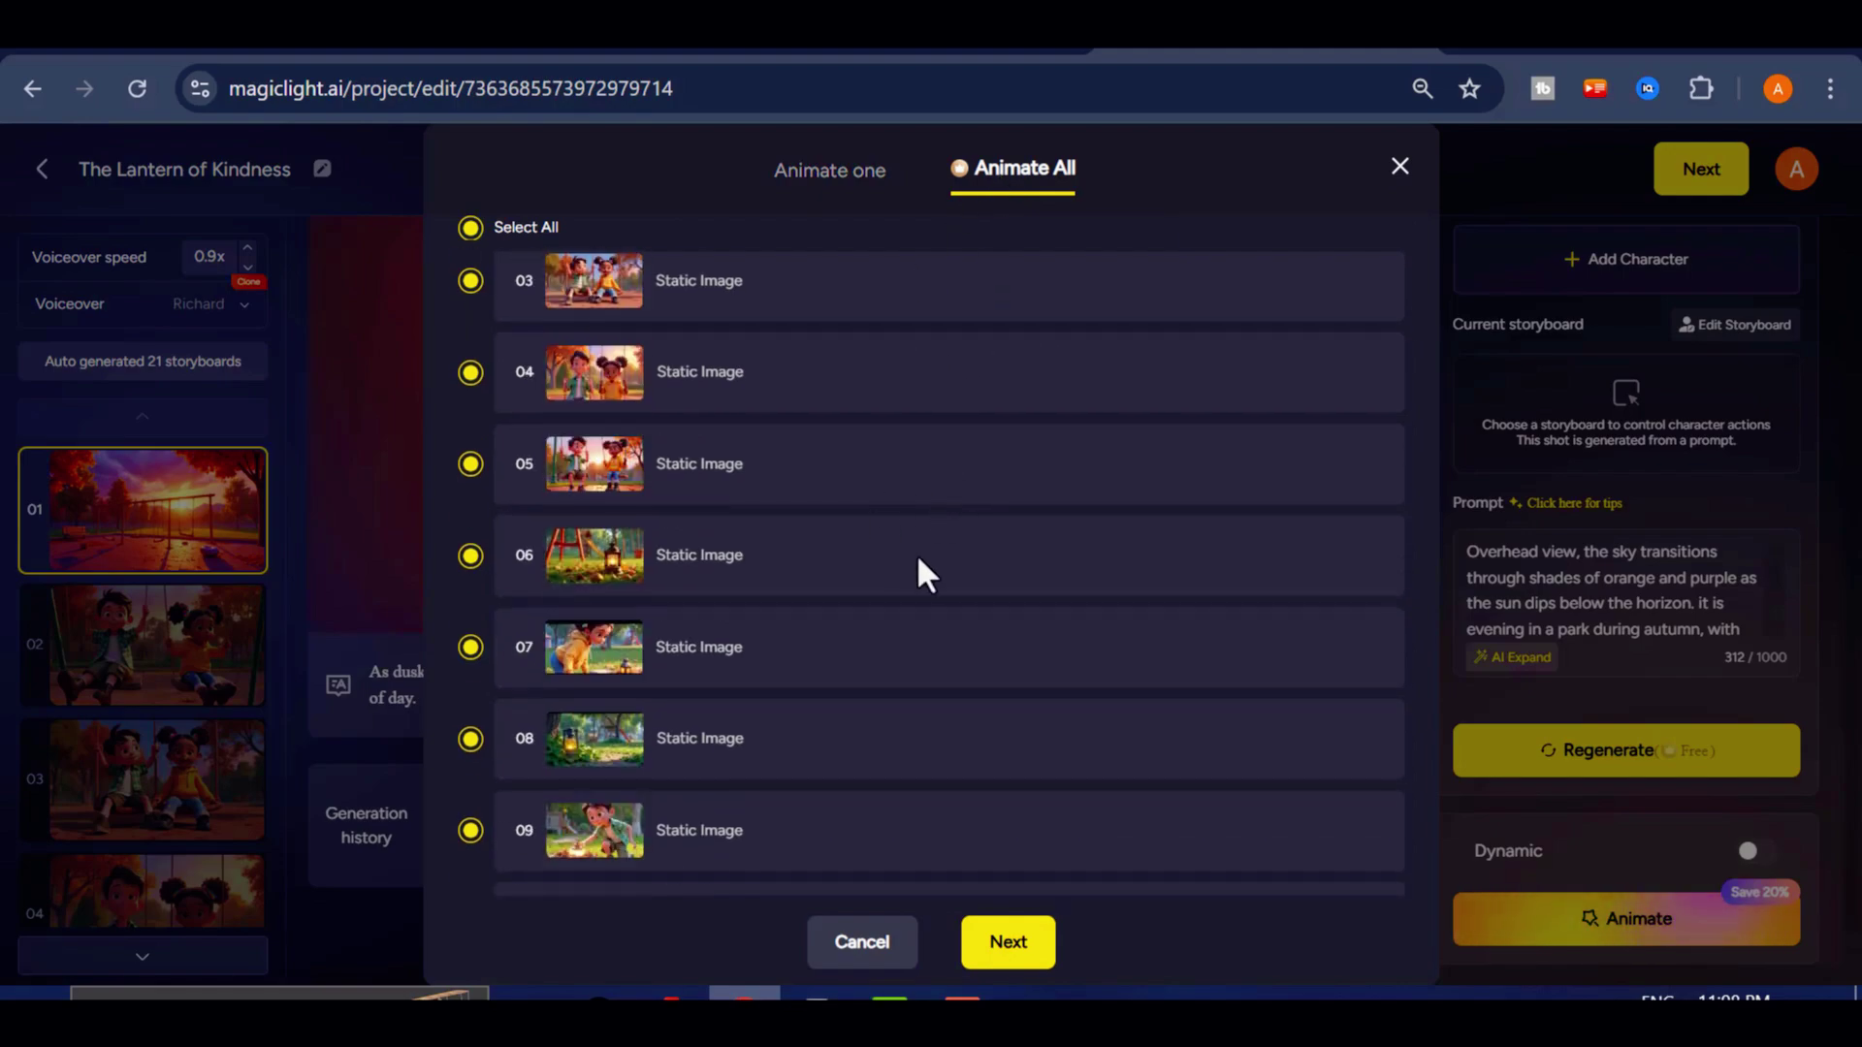
scroll(904, 646, "up", 12)
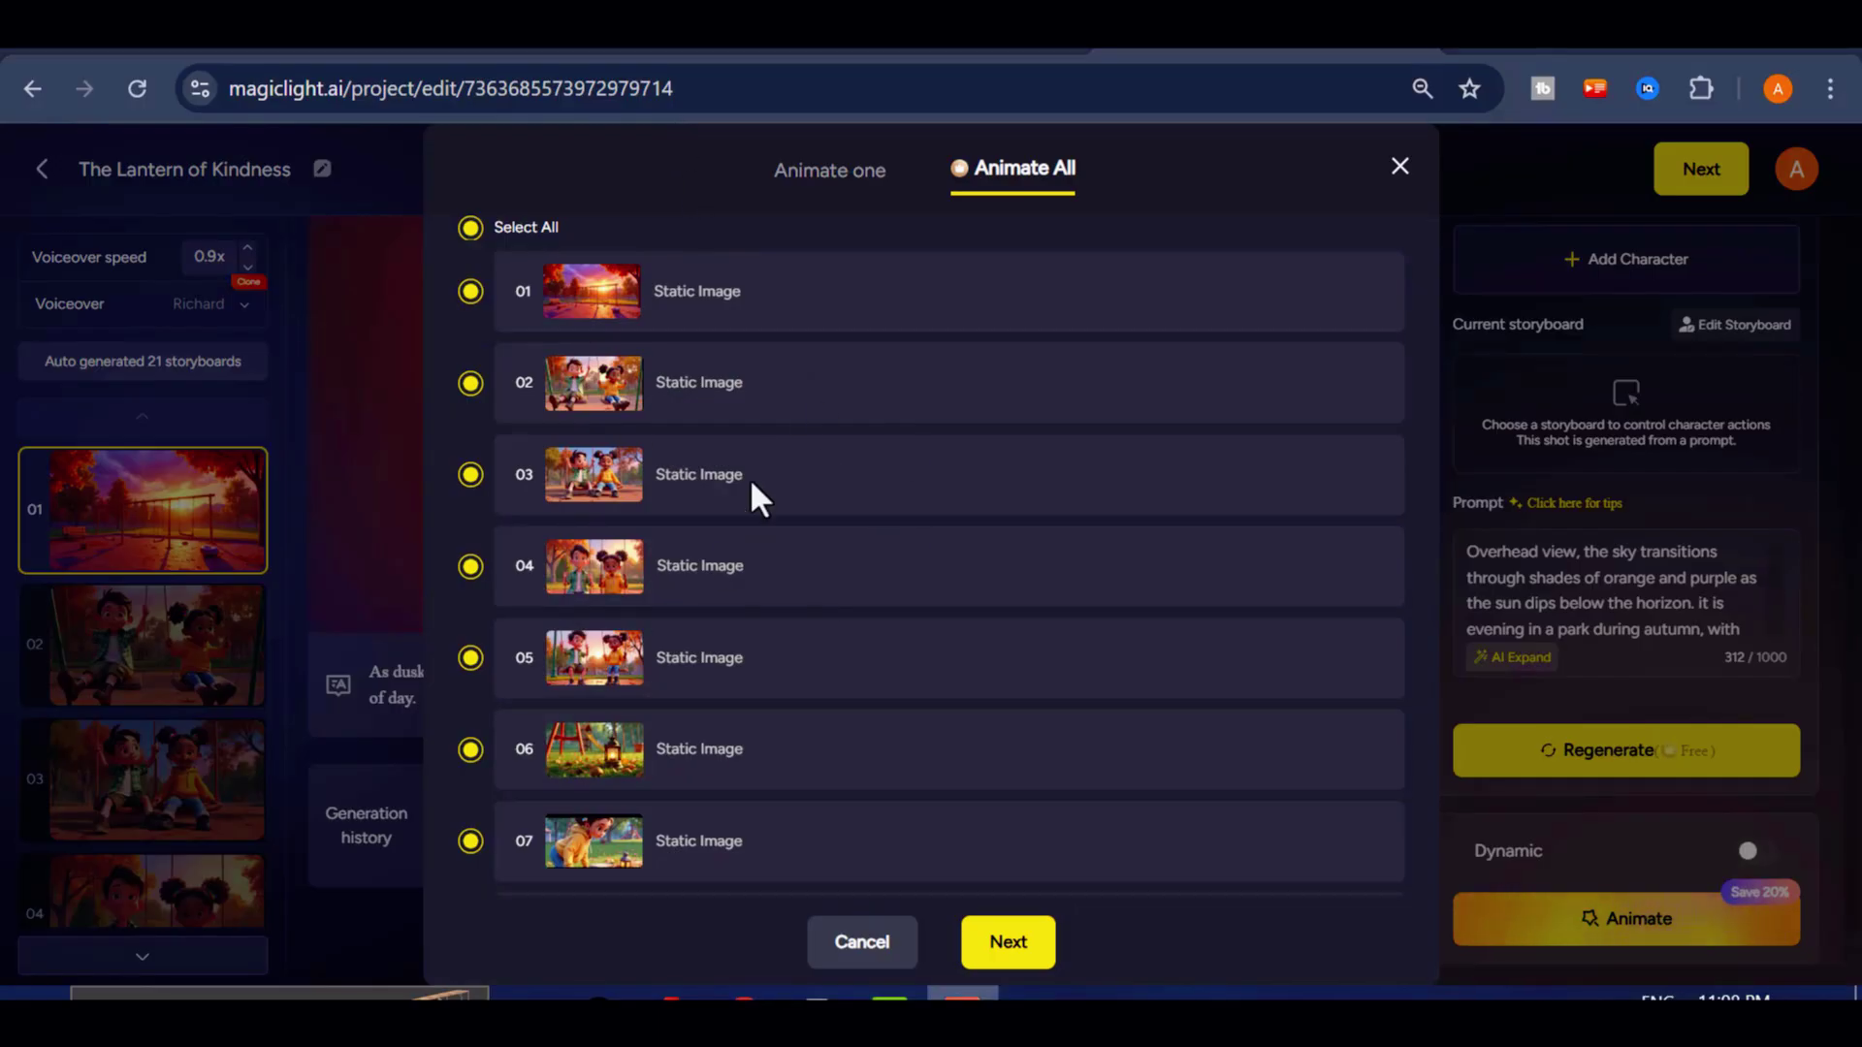
scroll(679, 529, "down", 10)
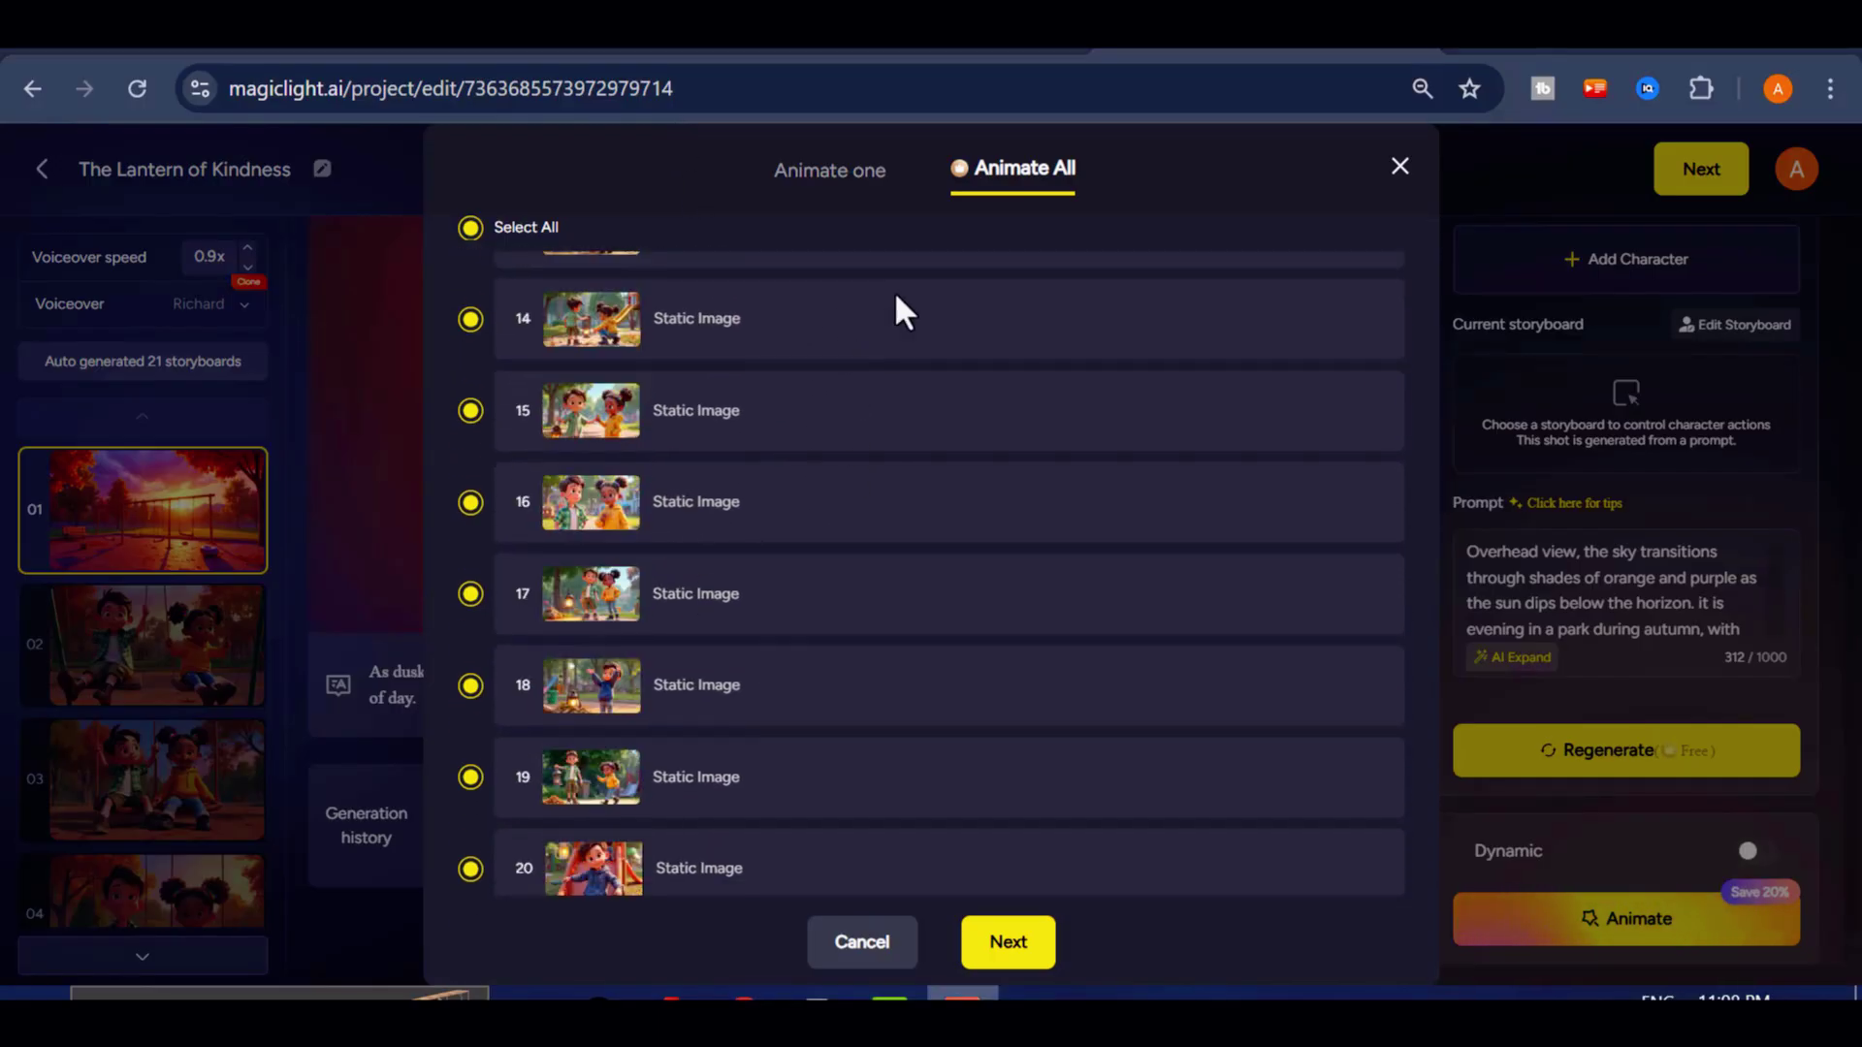
scroll(776, 440, "down", 2)
scroll(775, 635, "up", 9)
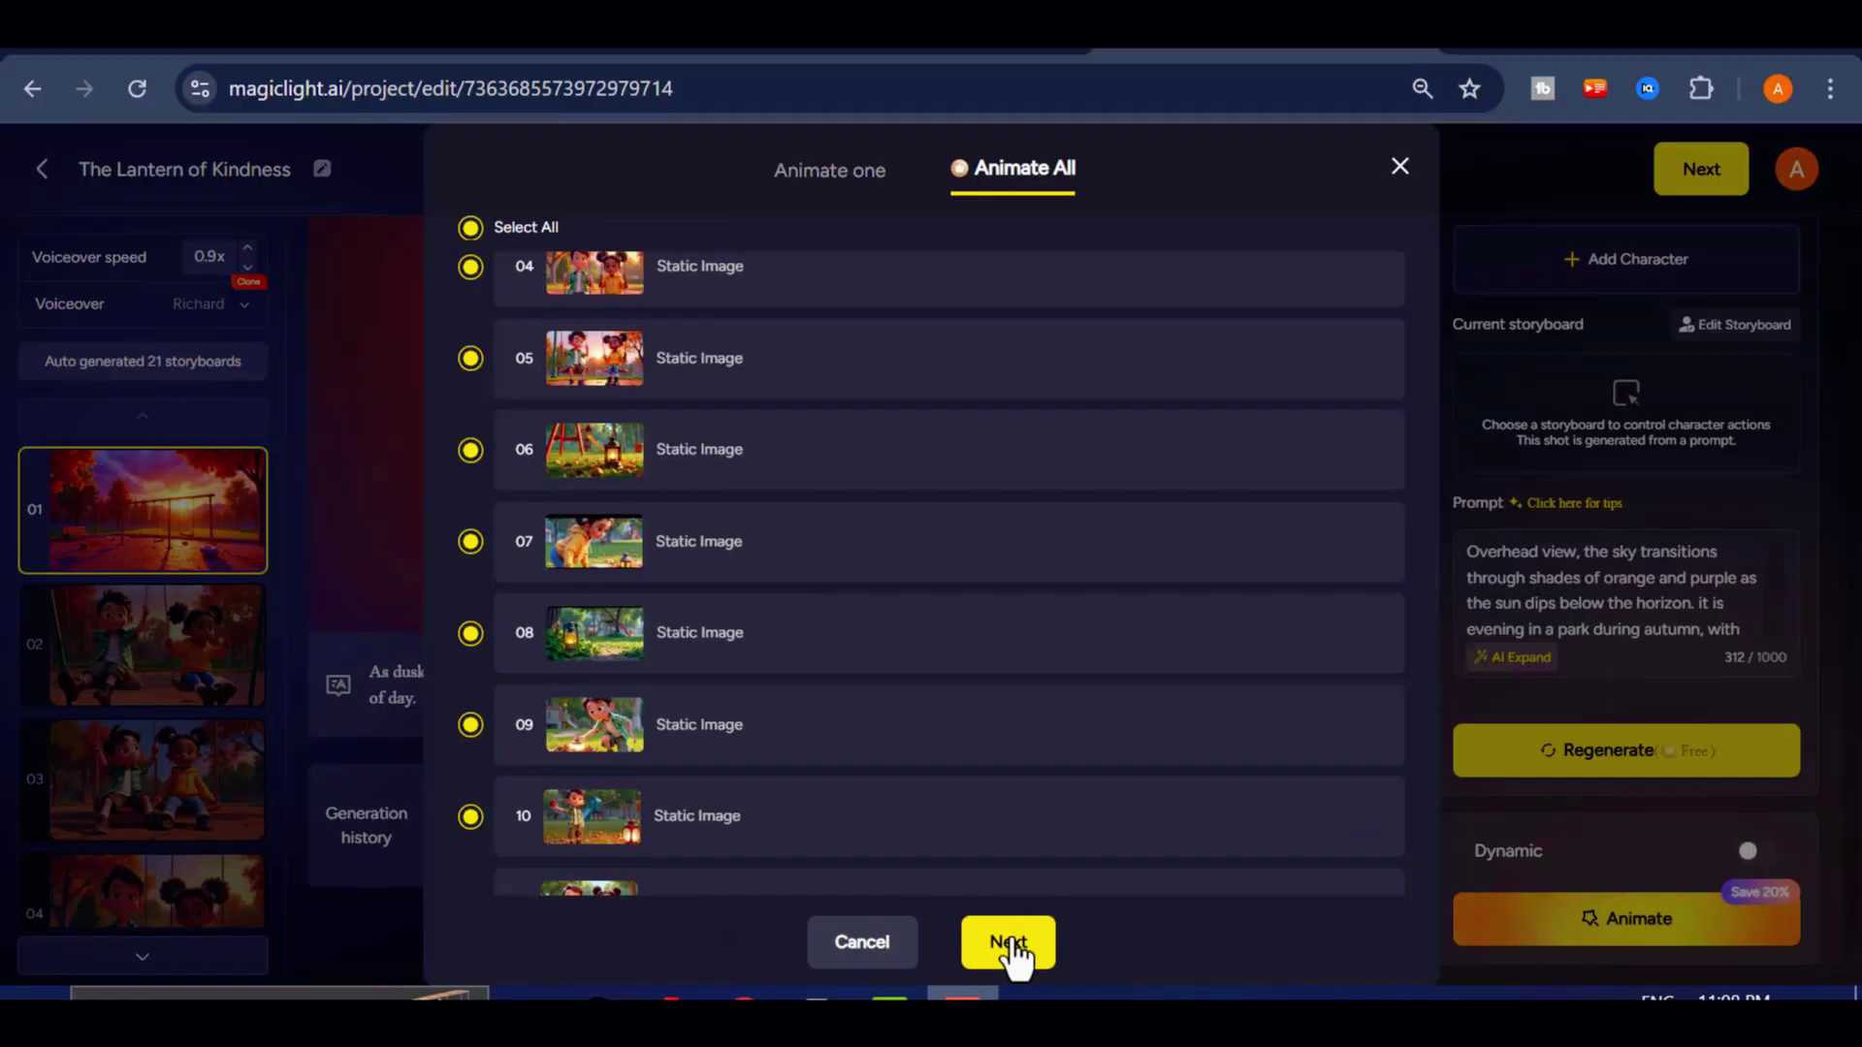
left_click(1031, 916)
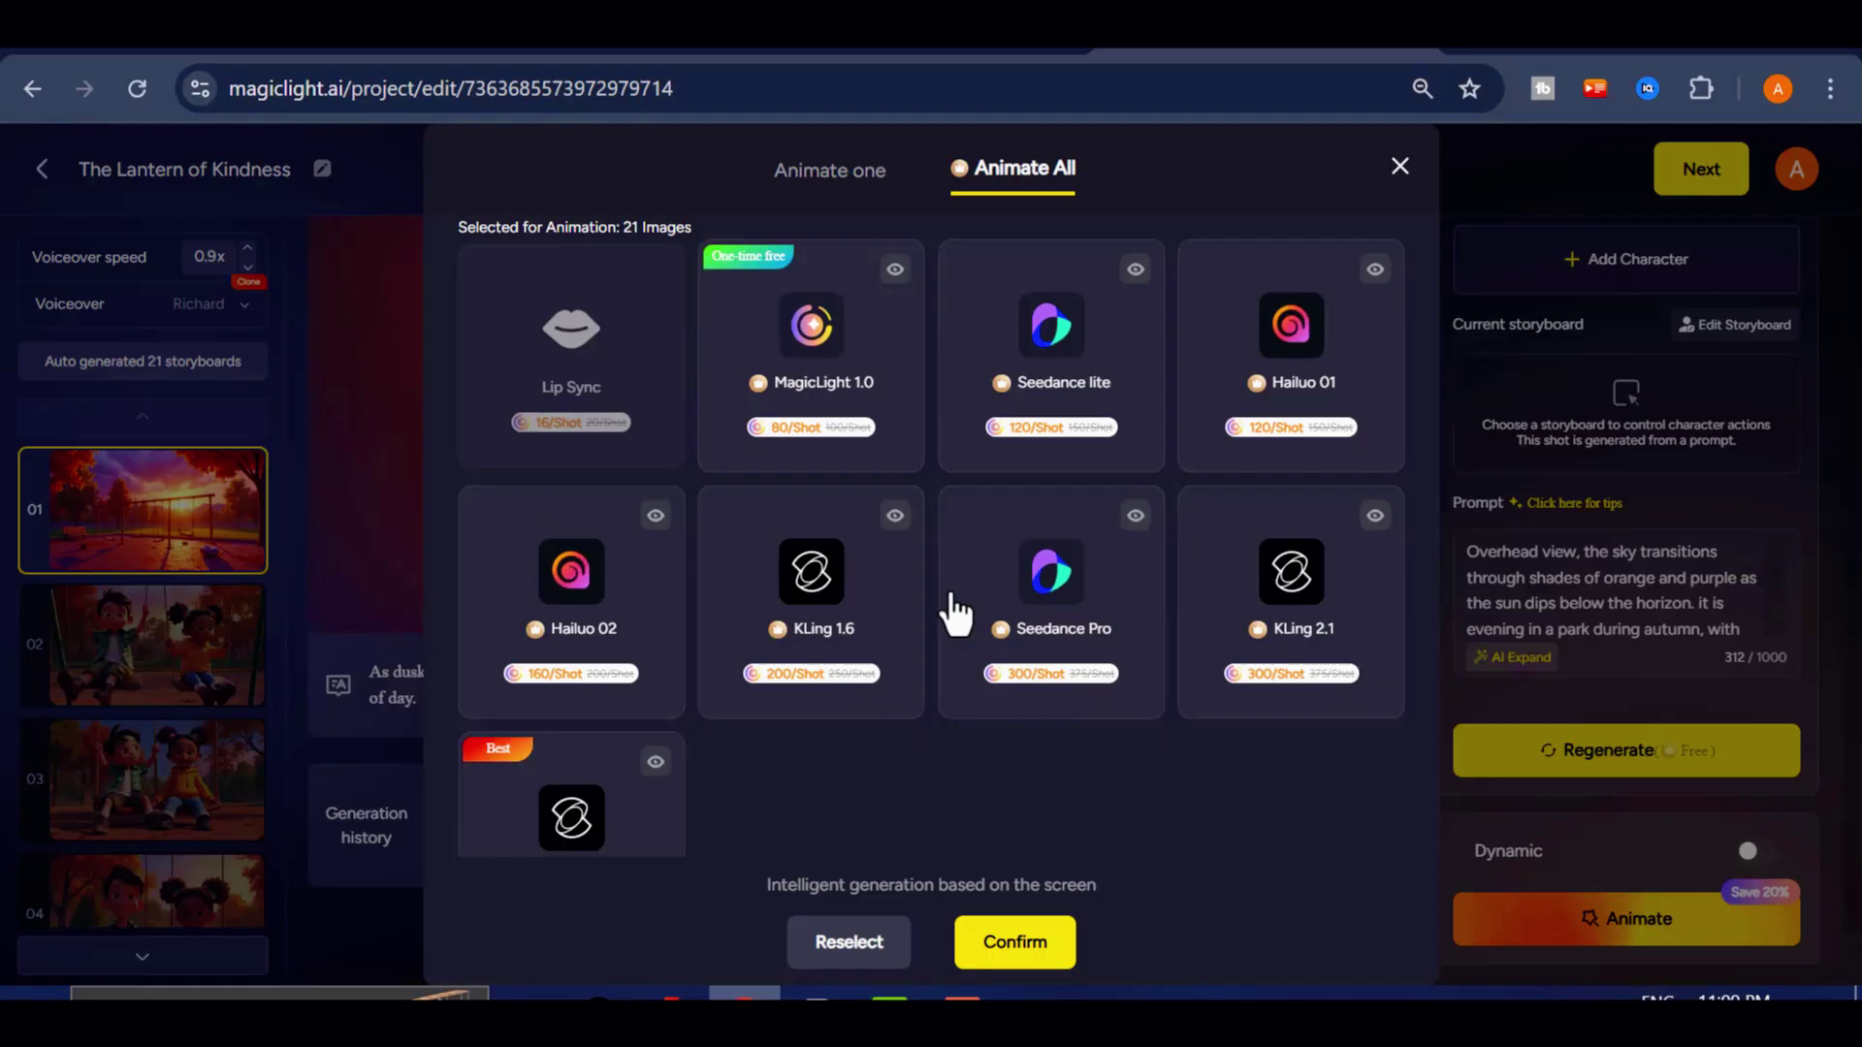
Pick the Hailuo 02 model and accept the 3360-credit cost to start animating.
left_click(626, 594)
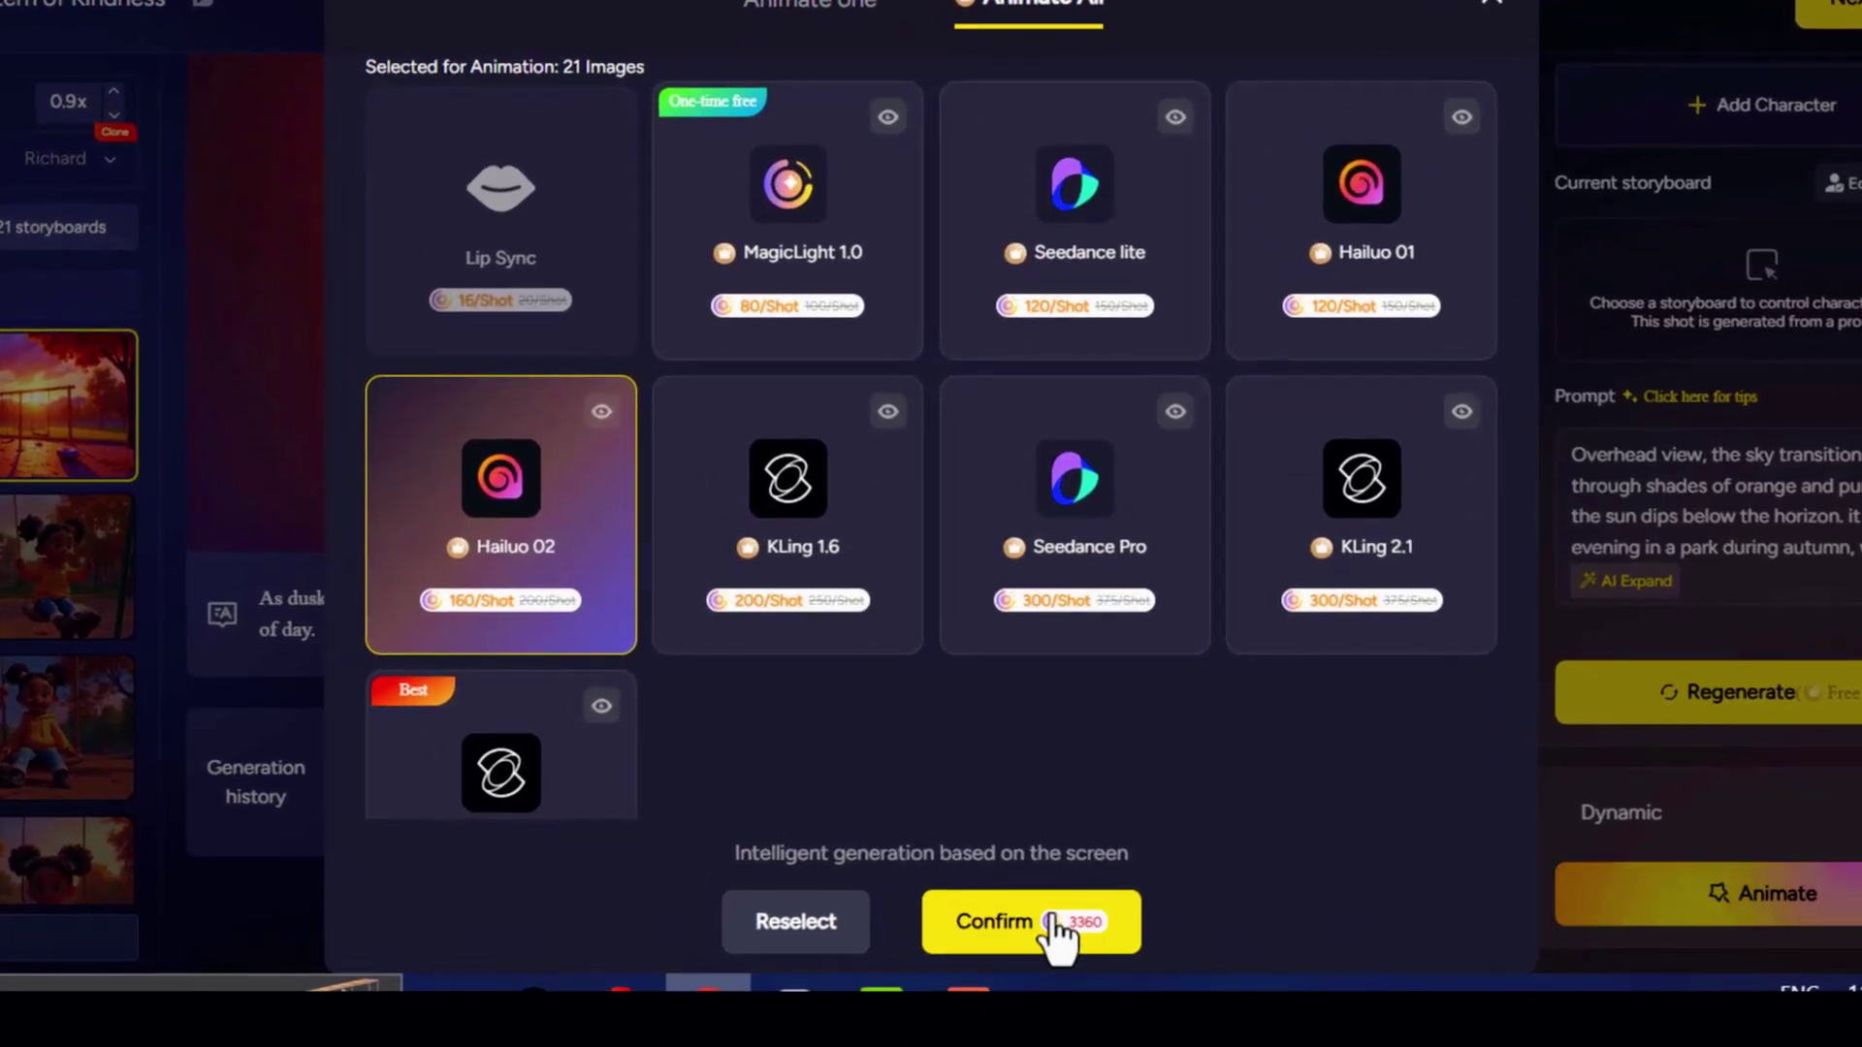
left_click(1052, 922)
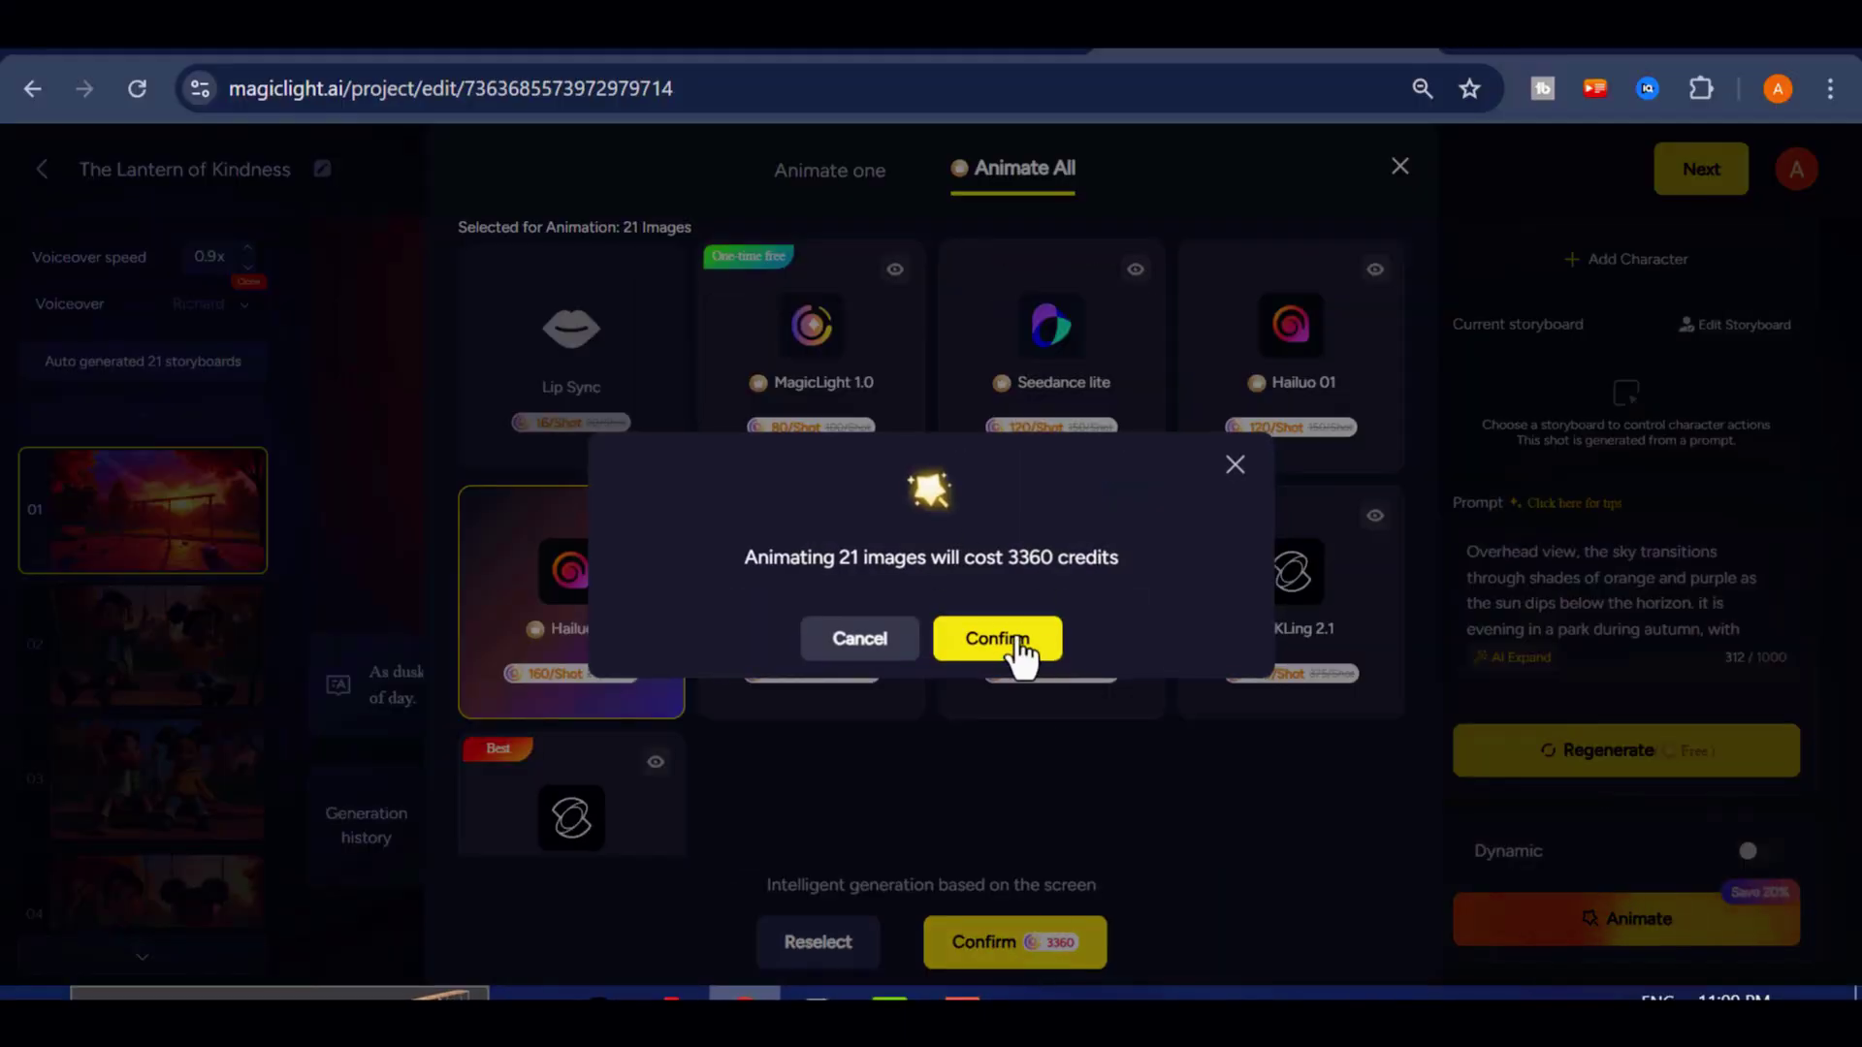
left_click(999, 639)
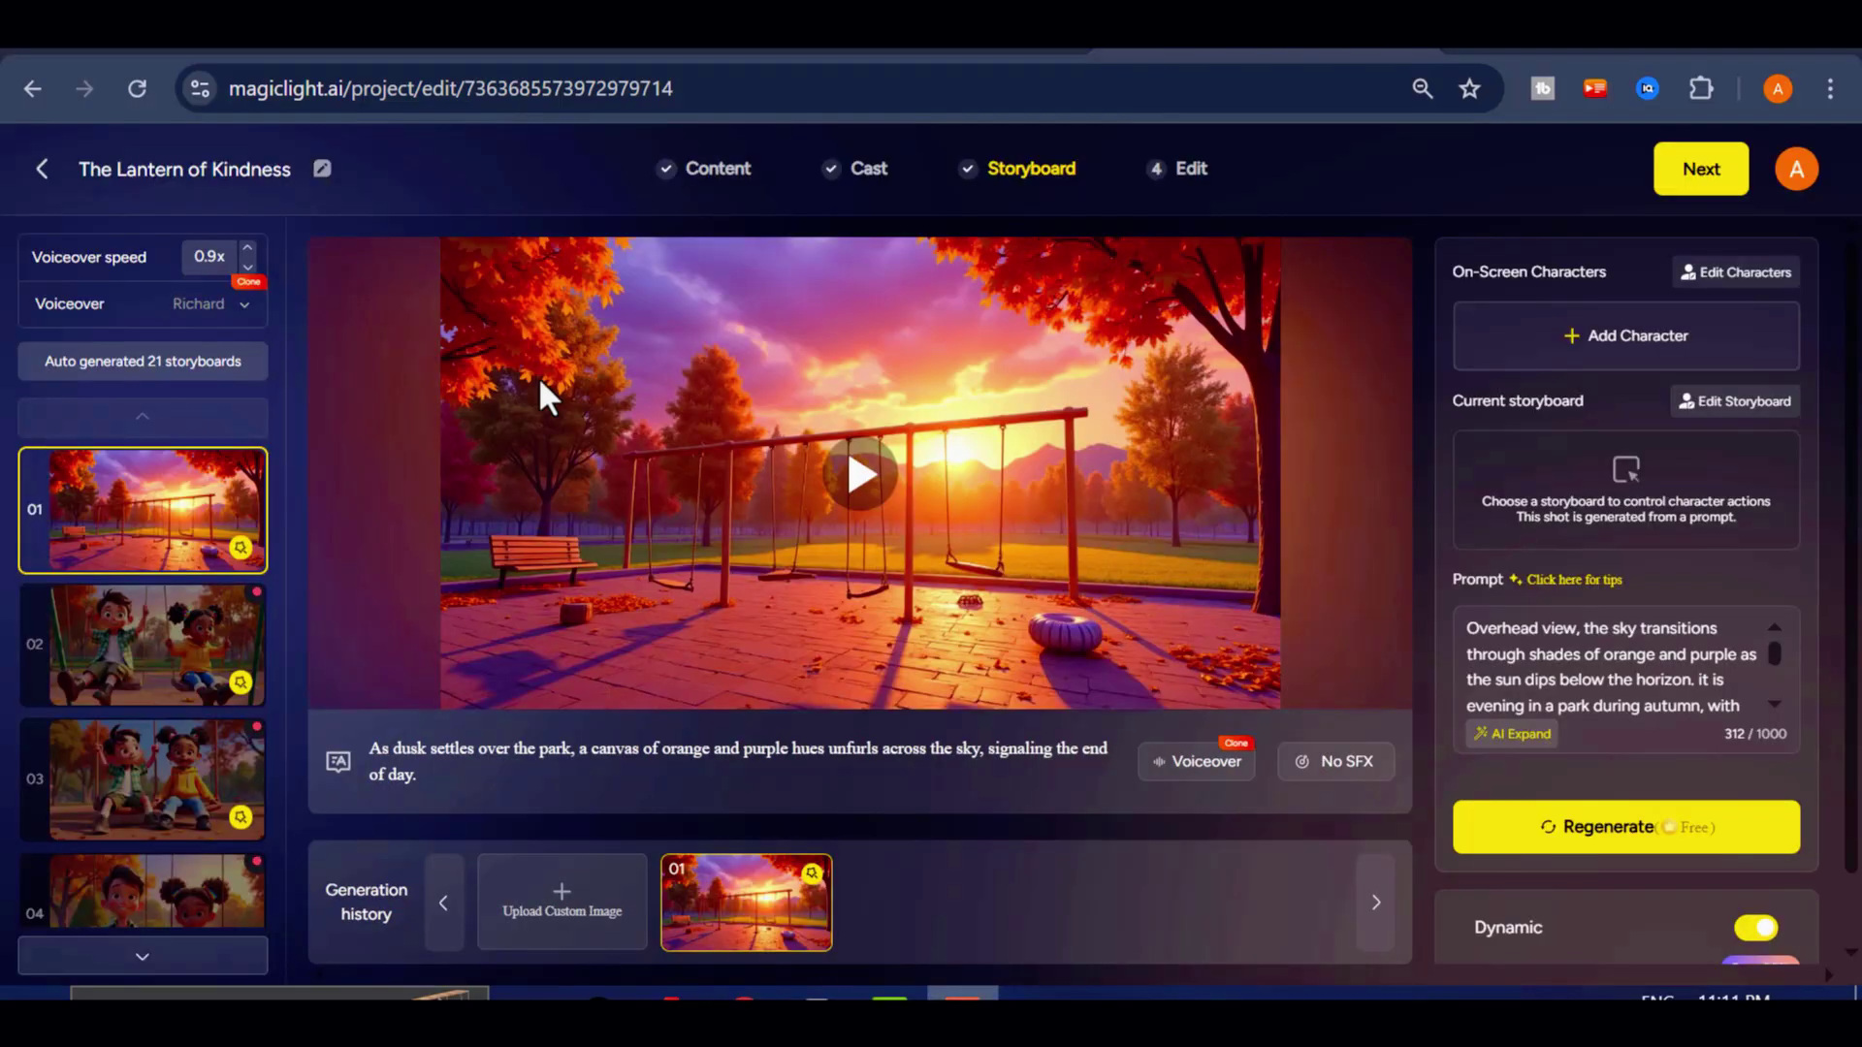
Play the animated clips for storyboards 01 and 02 and scroll through the storyboard list.
left_click(854, 472)
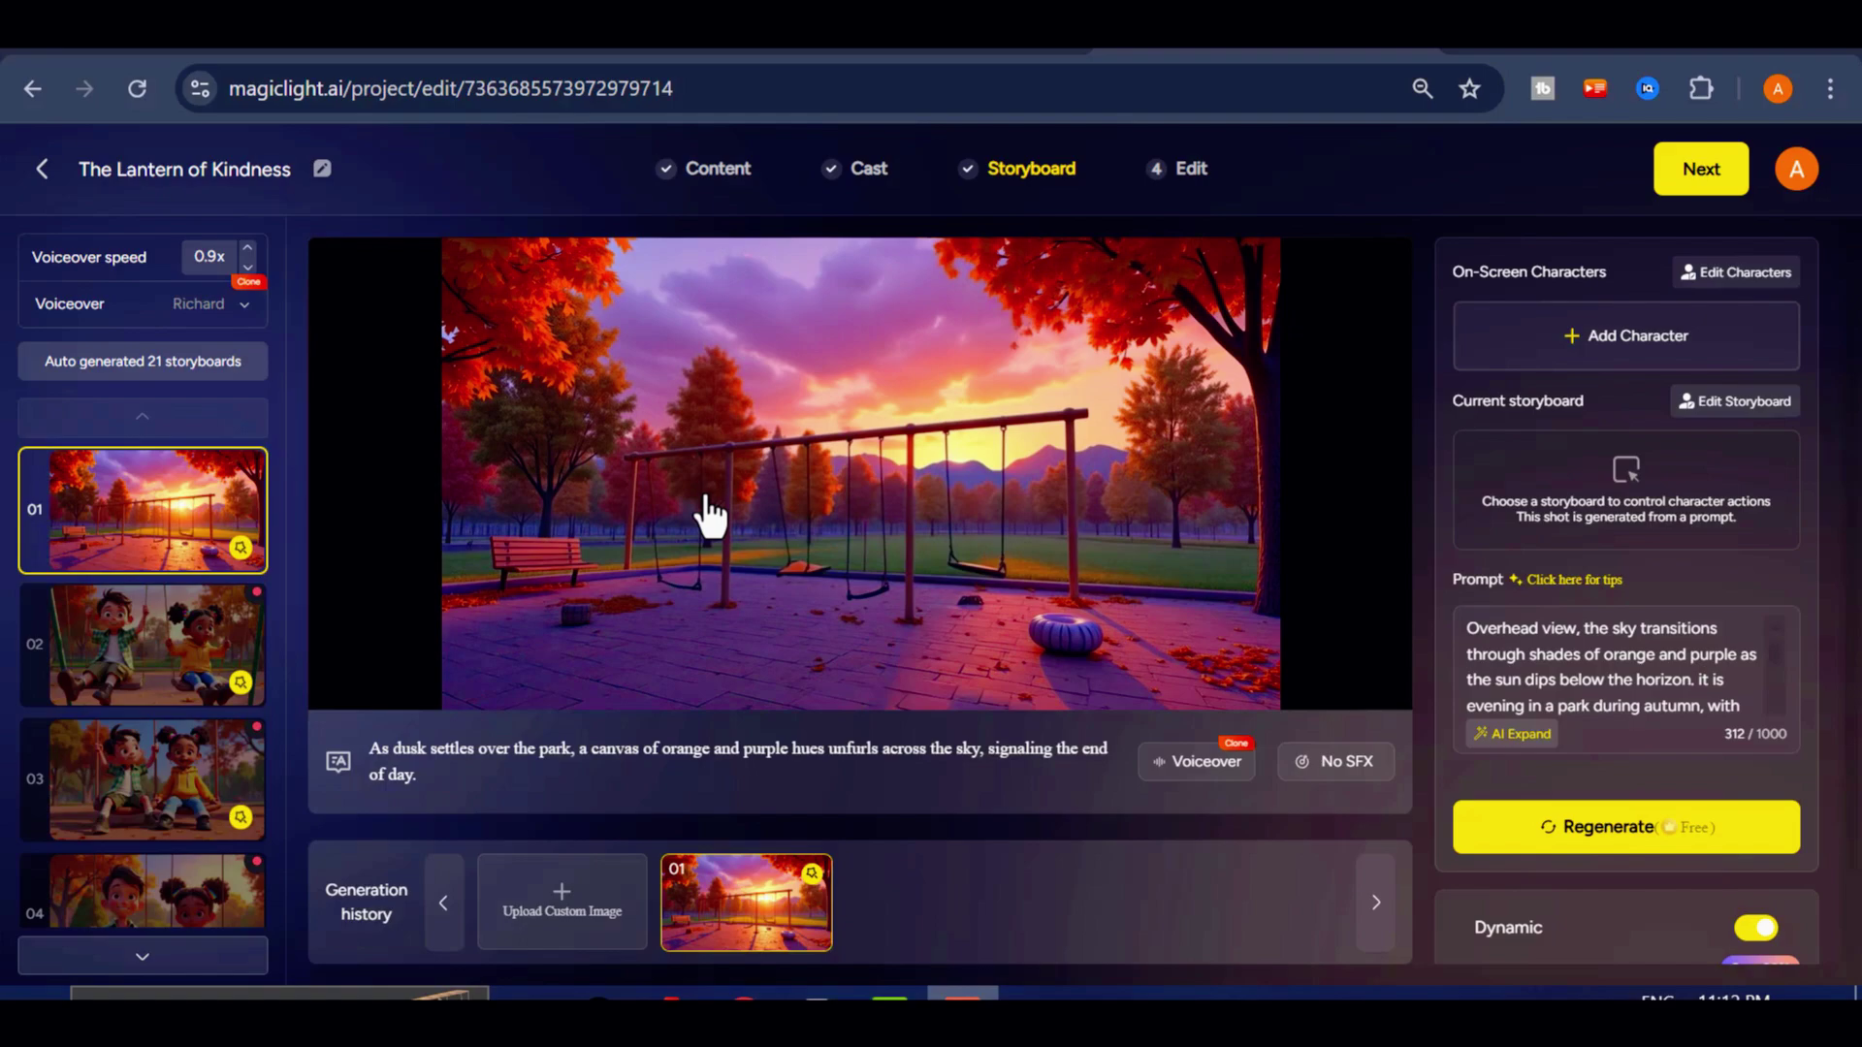
left_click(195, 644)
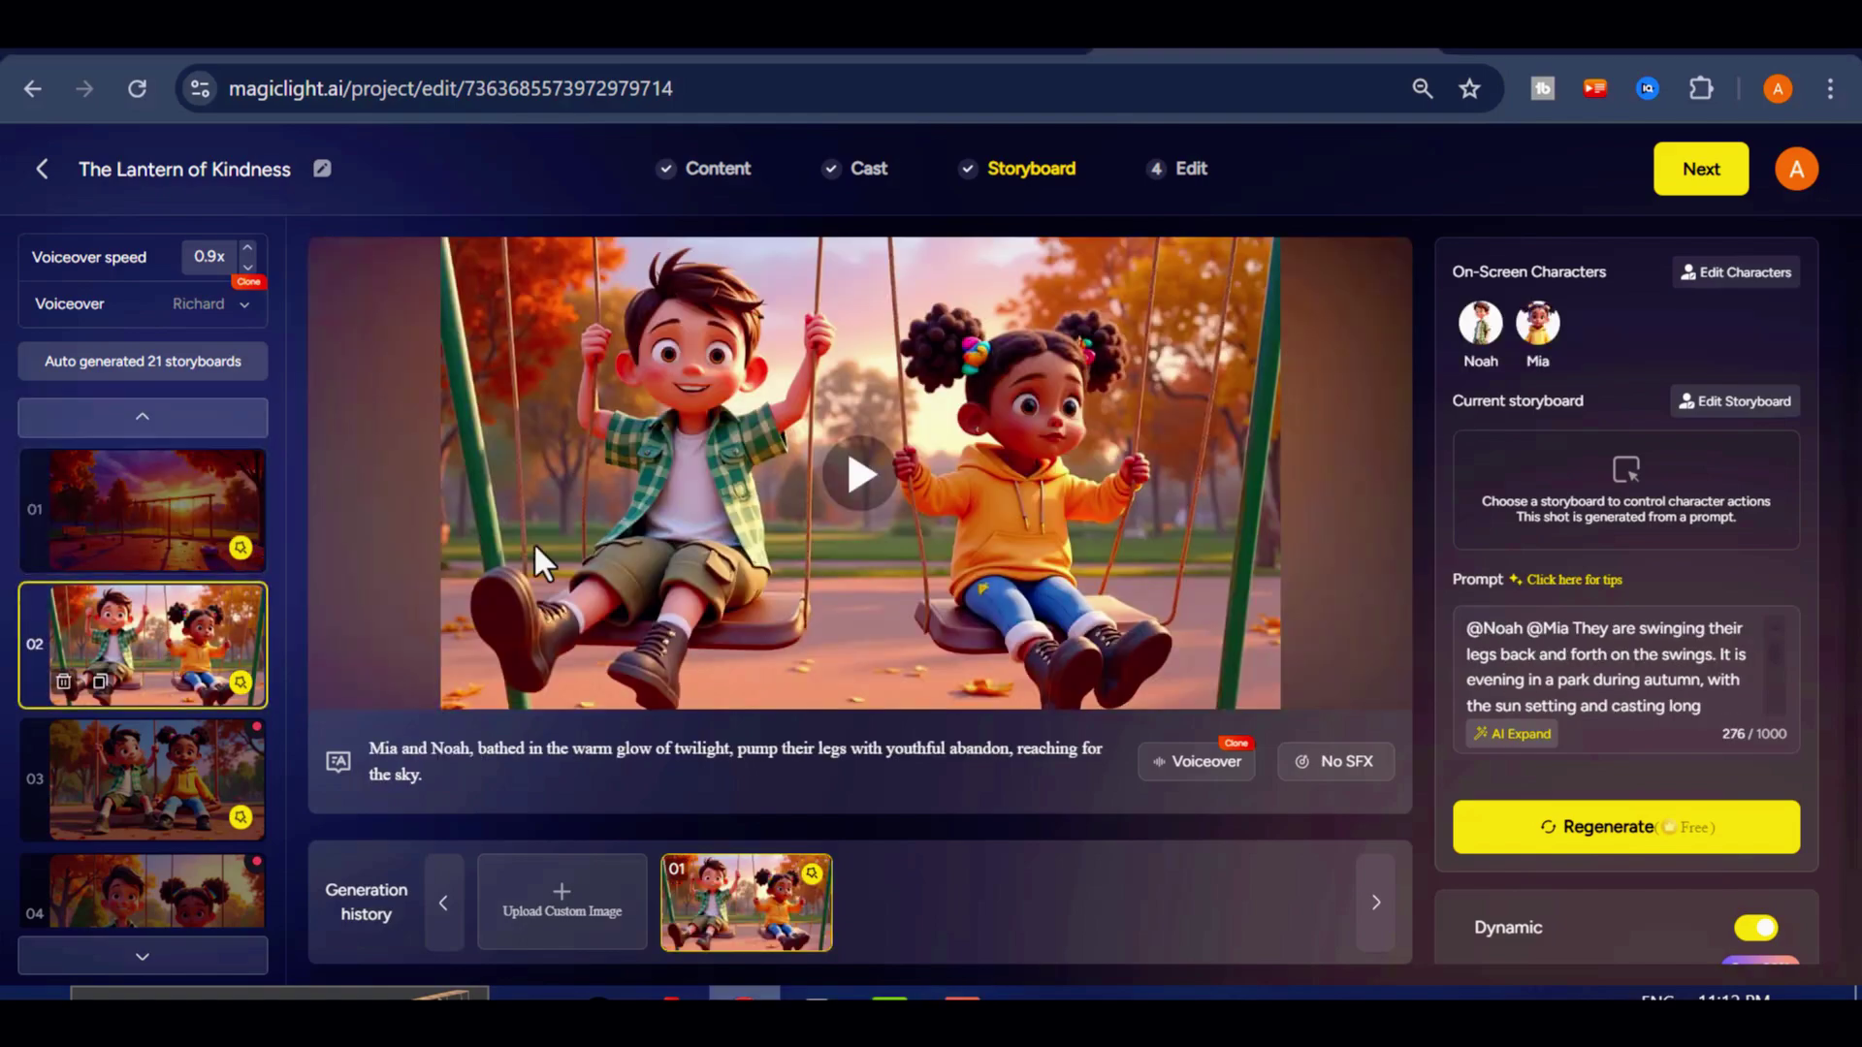
left_click(865, 482)
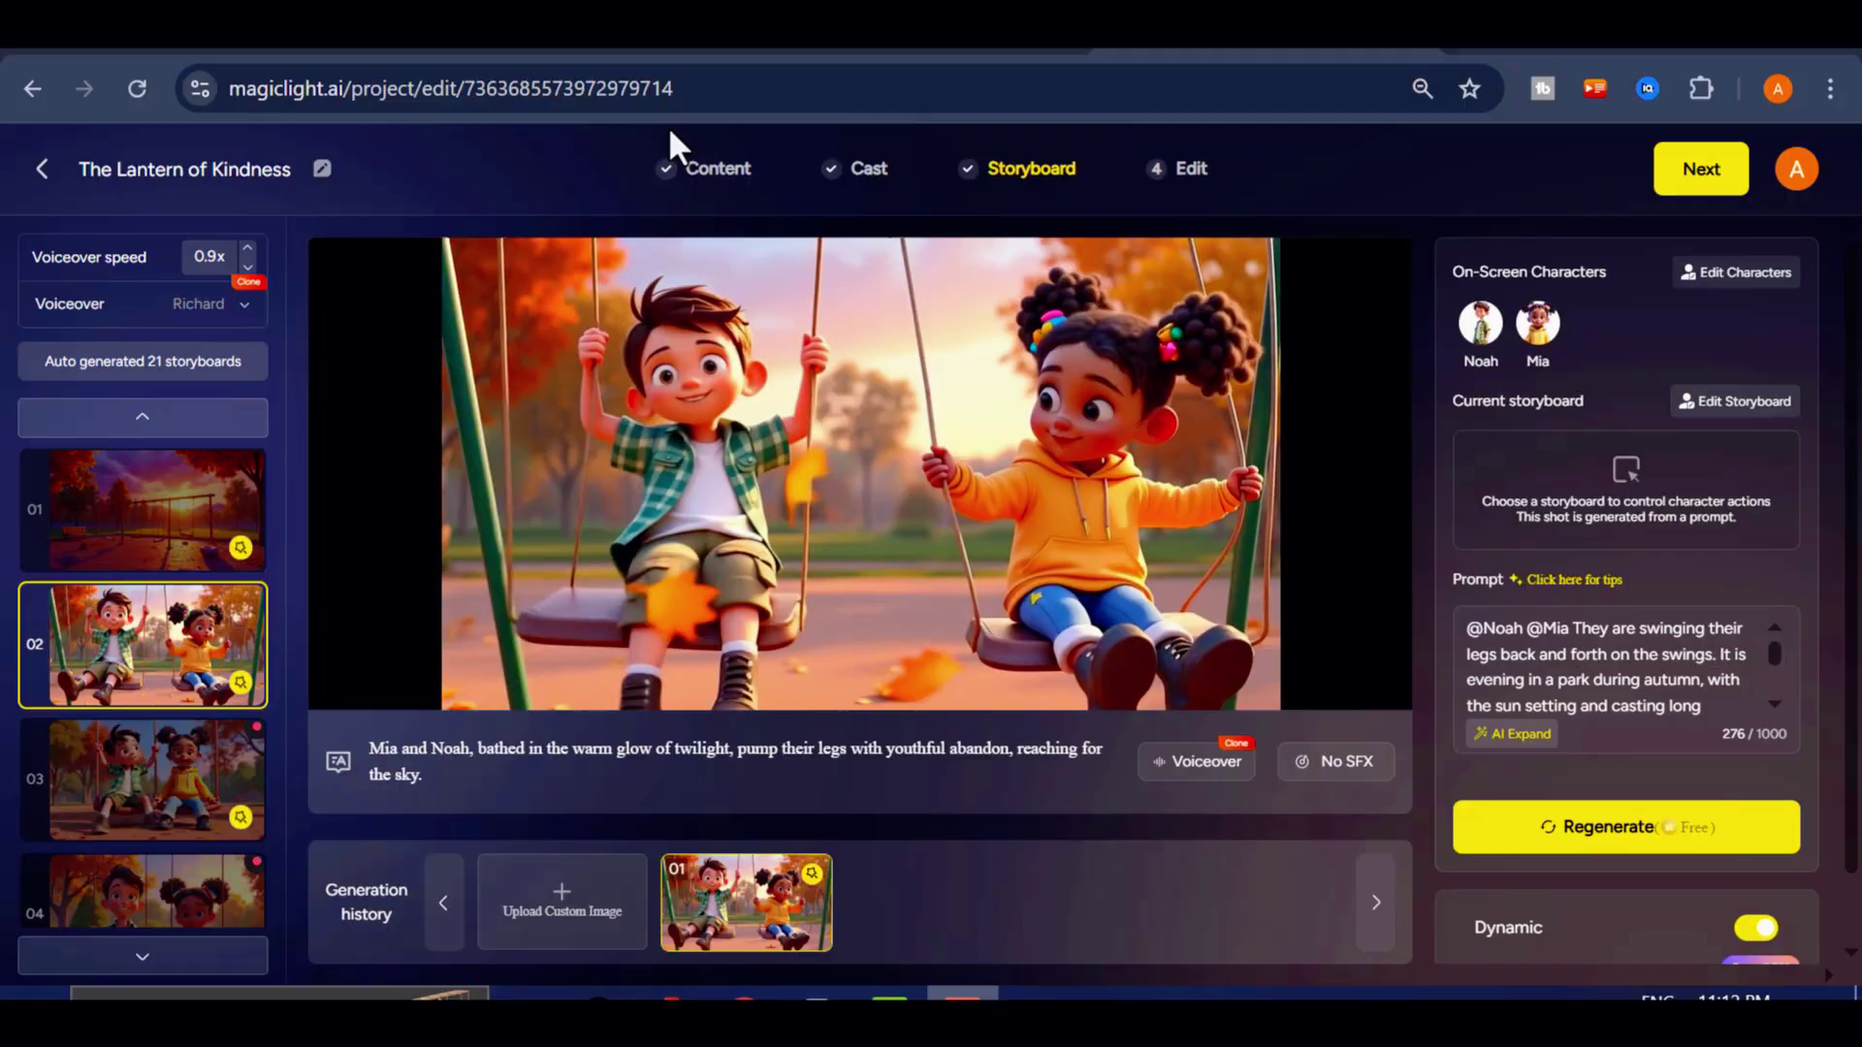
scroll(233, 567, "down", 15)
scroll(232, 485, "up", 5)
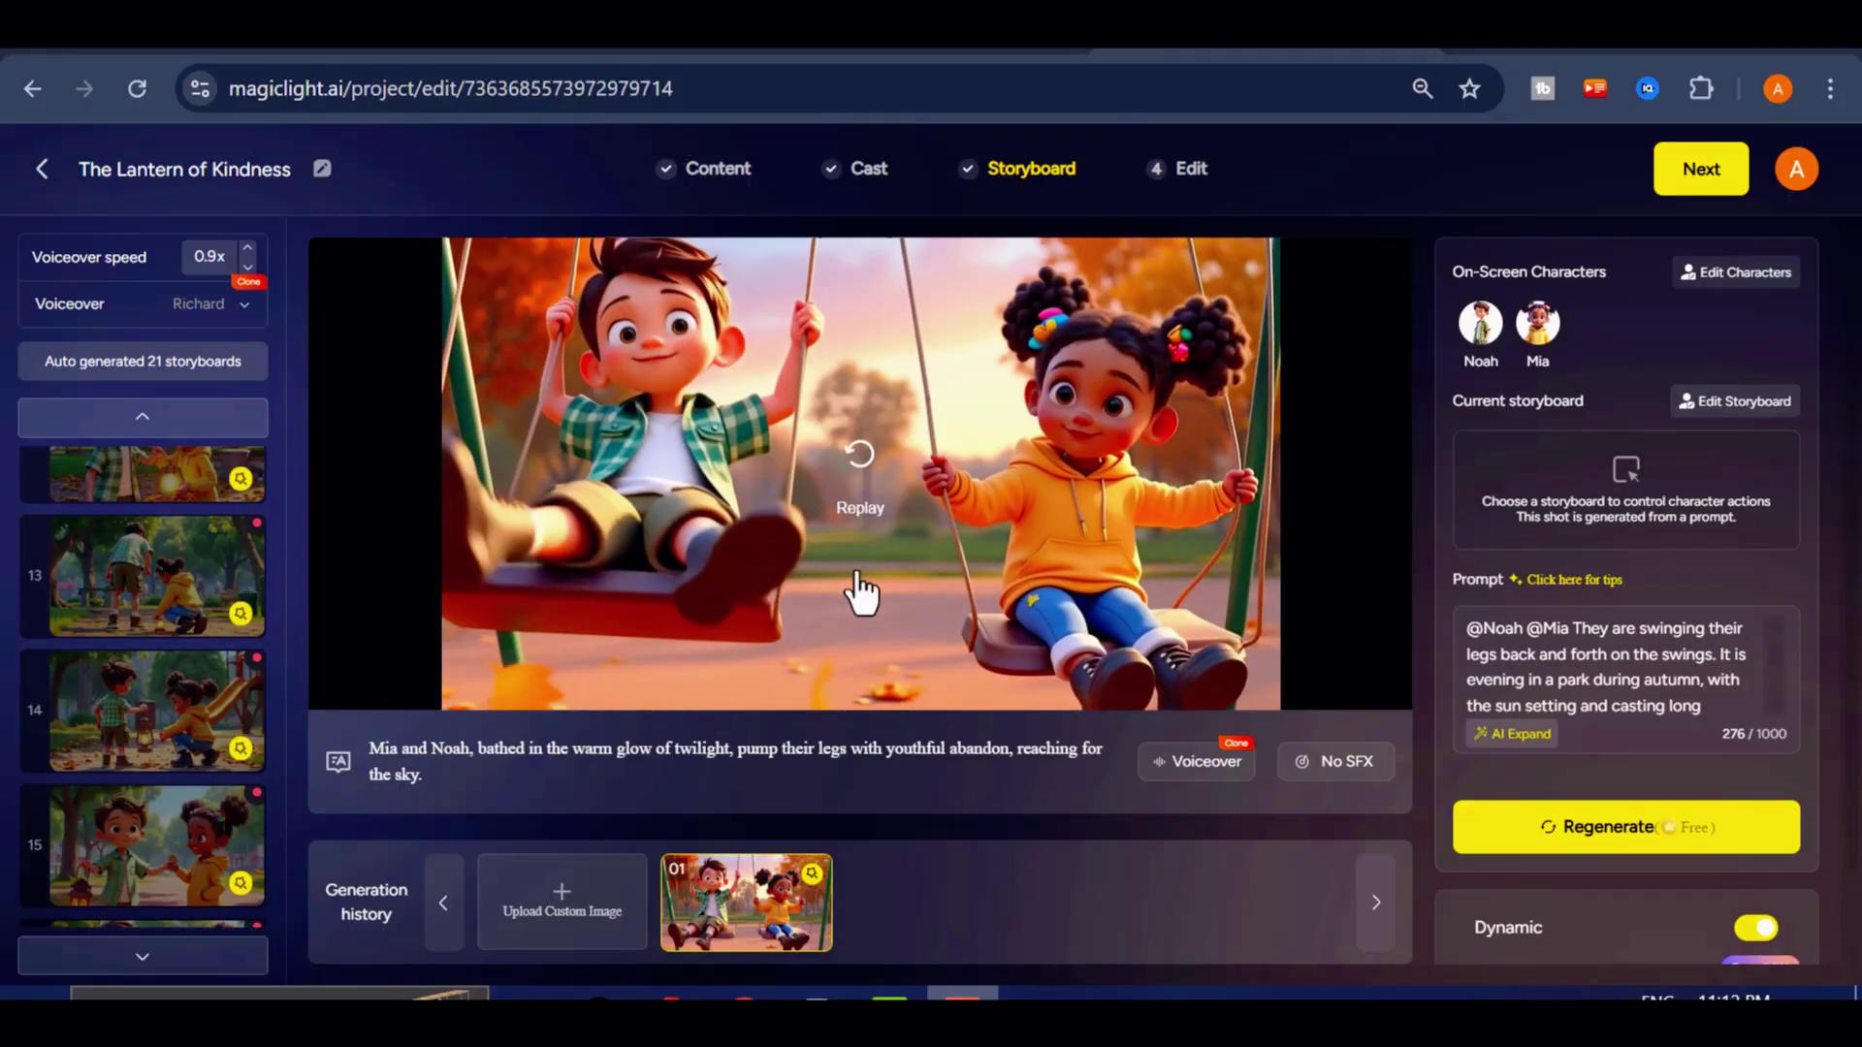
scroll(887, 727, "down", 1)
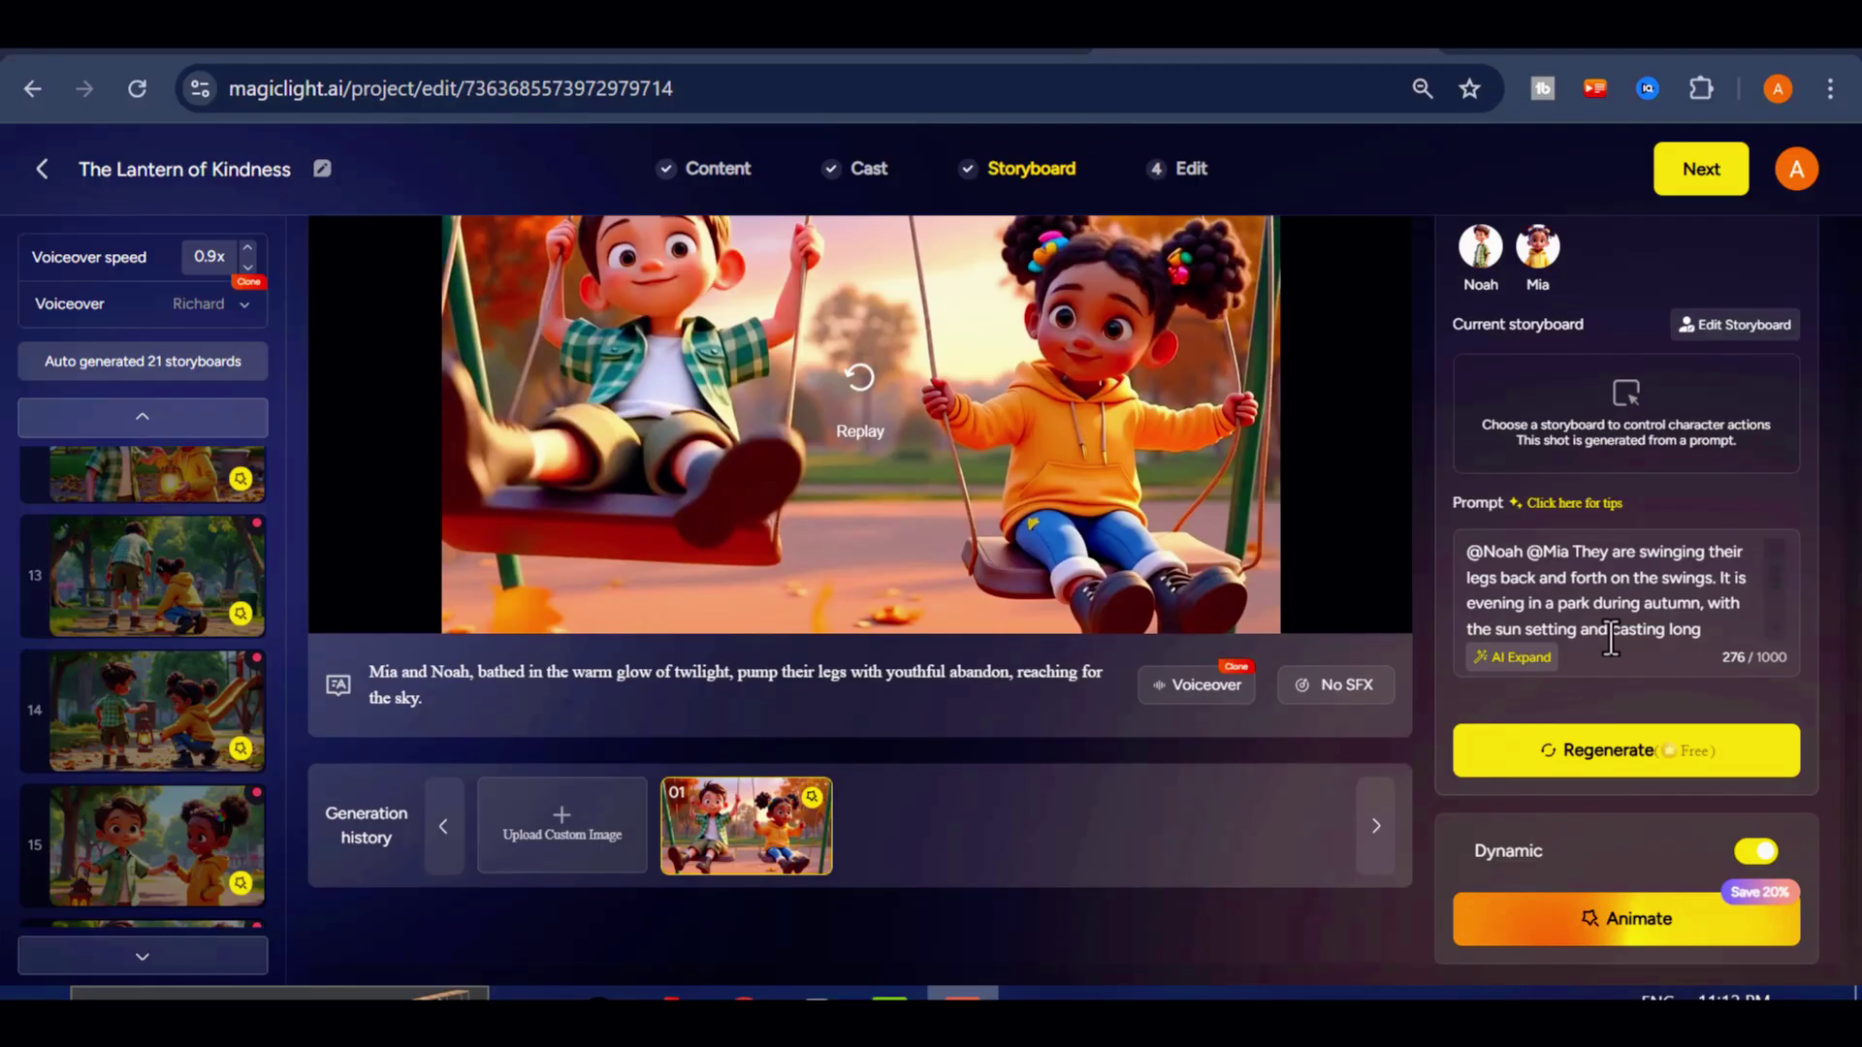
scroll(1602, 638, "up", 1)
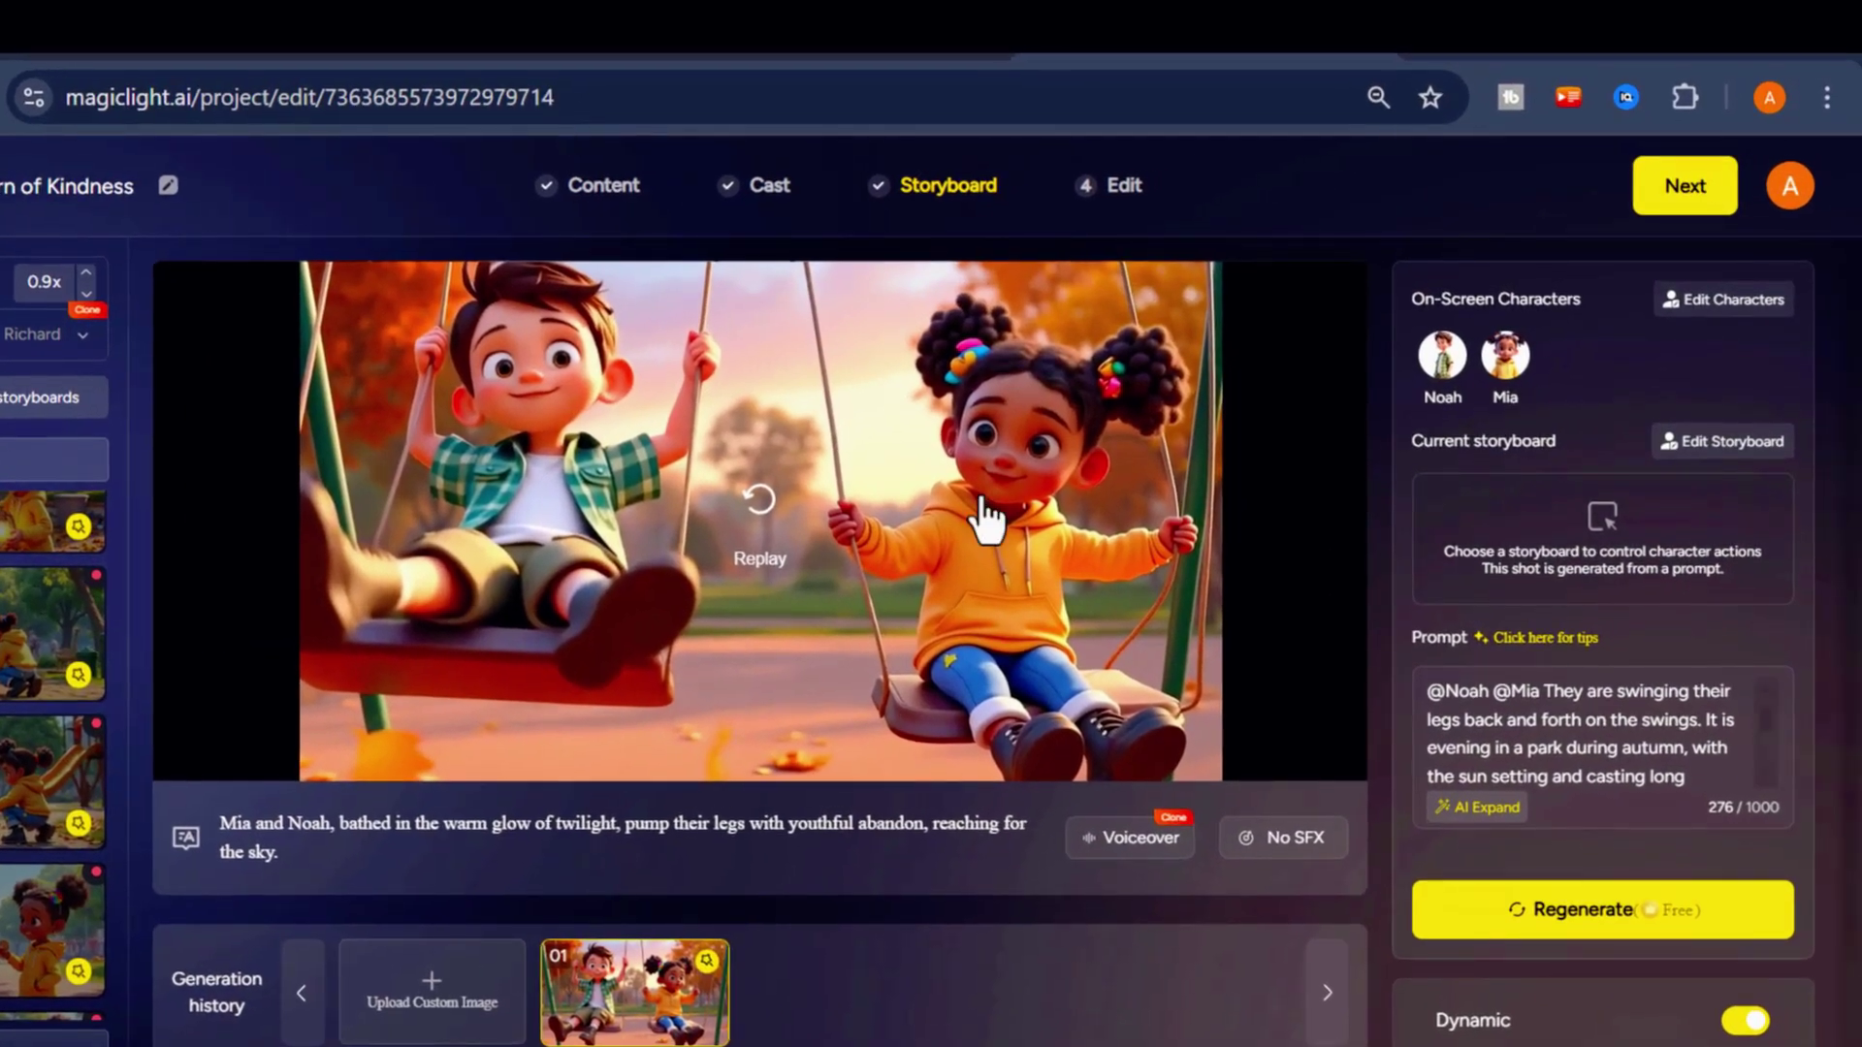
On the Edit step, try several tracks and choose Vayase A Dormir as background music.
left_click(1672, 191)
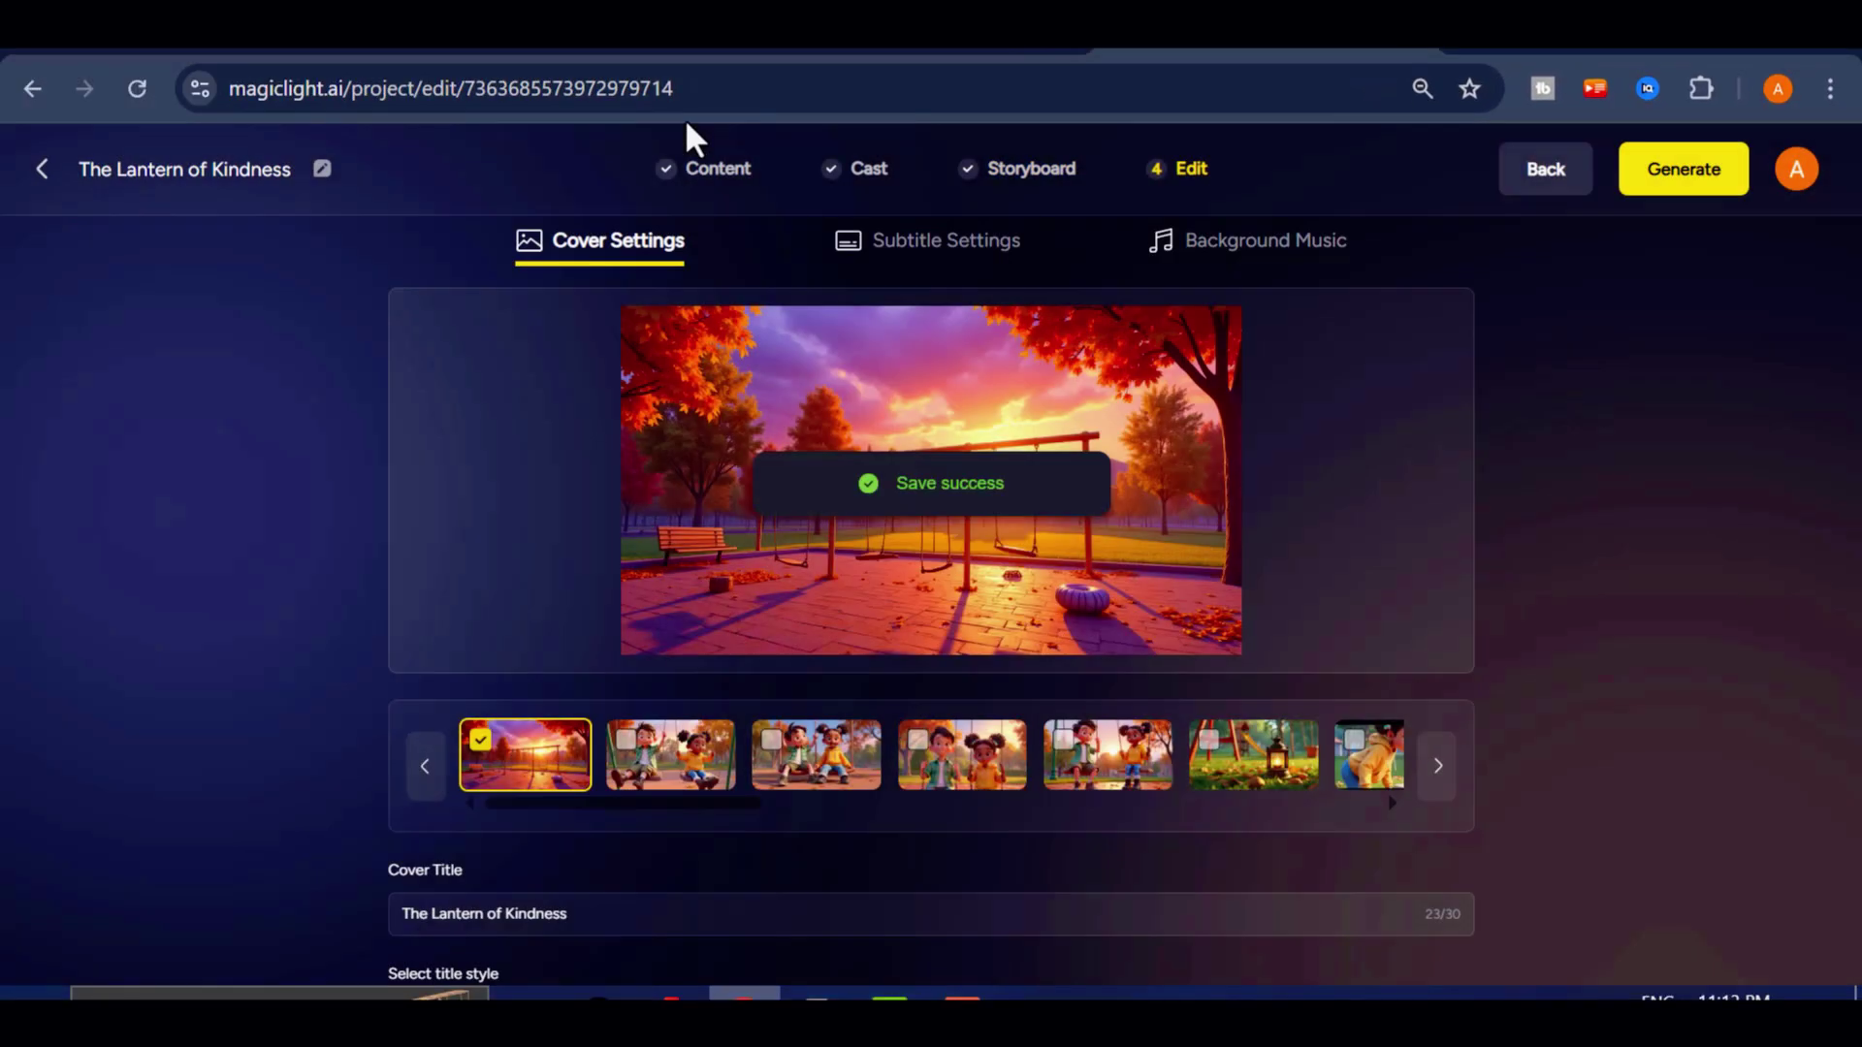
left_click(1193, 262)
scroll(612, 698, "down", 4)
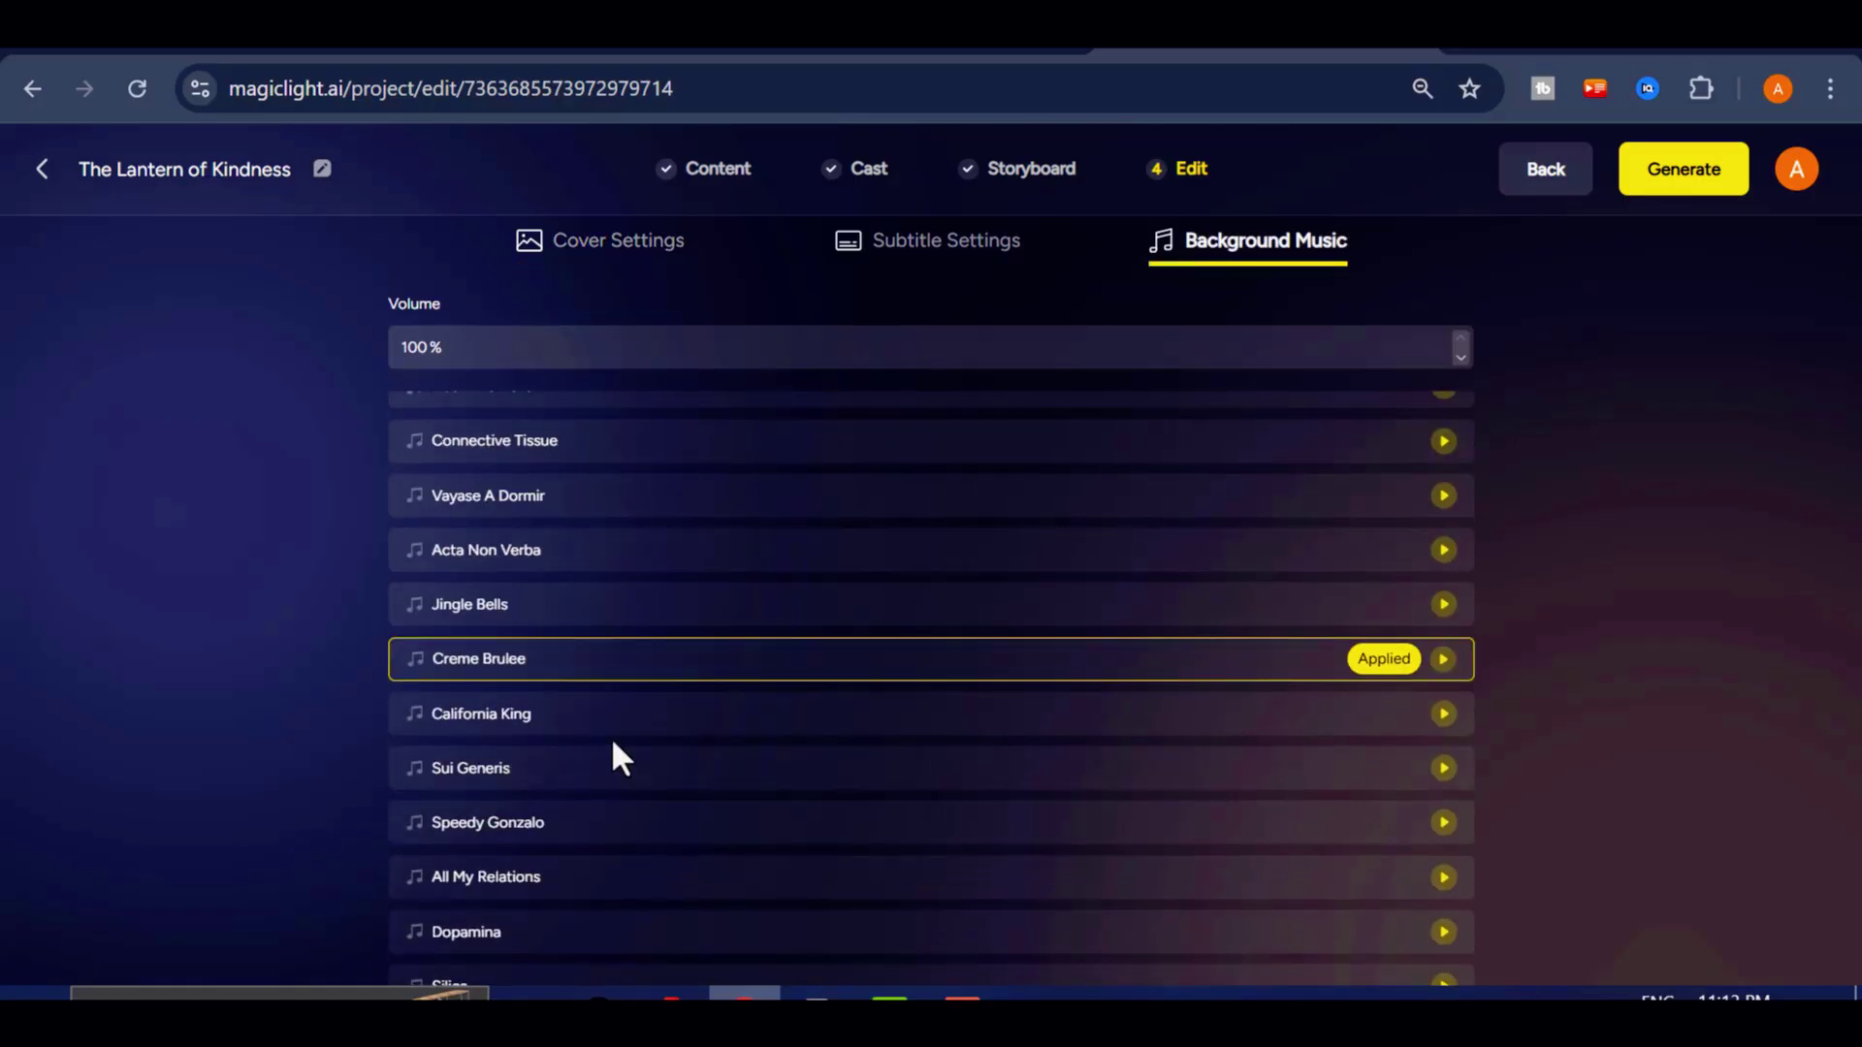
left_click(565, 776)
left_click(1443, 768)
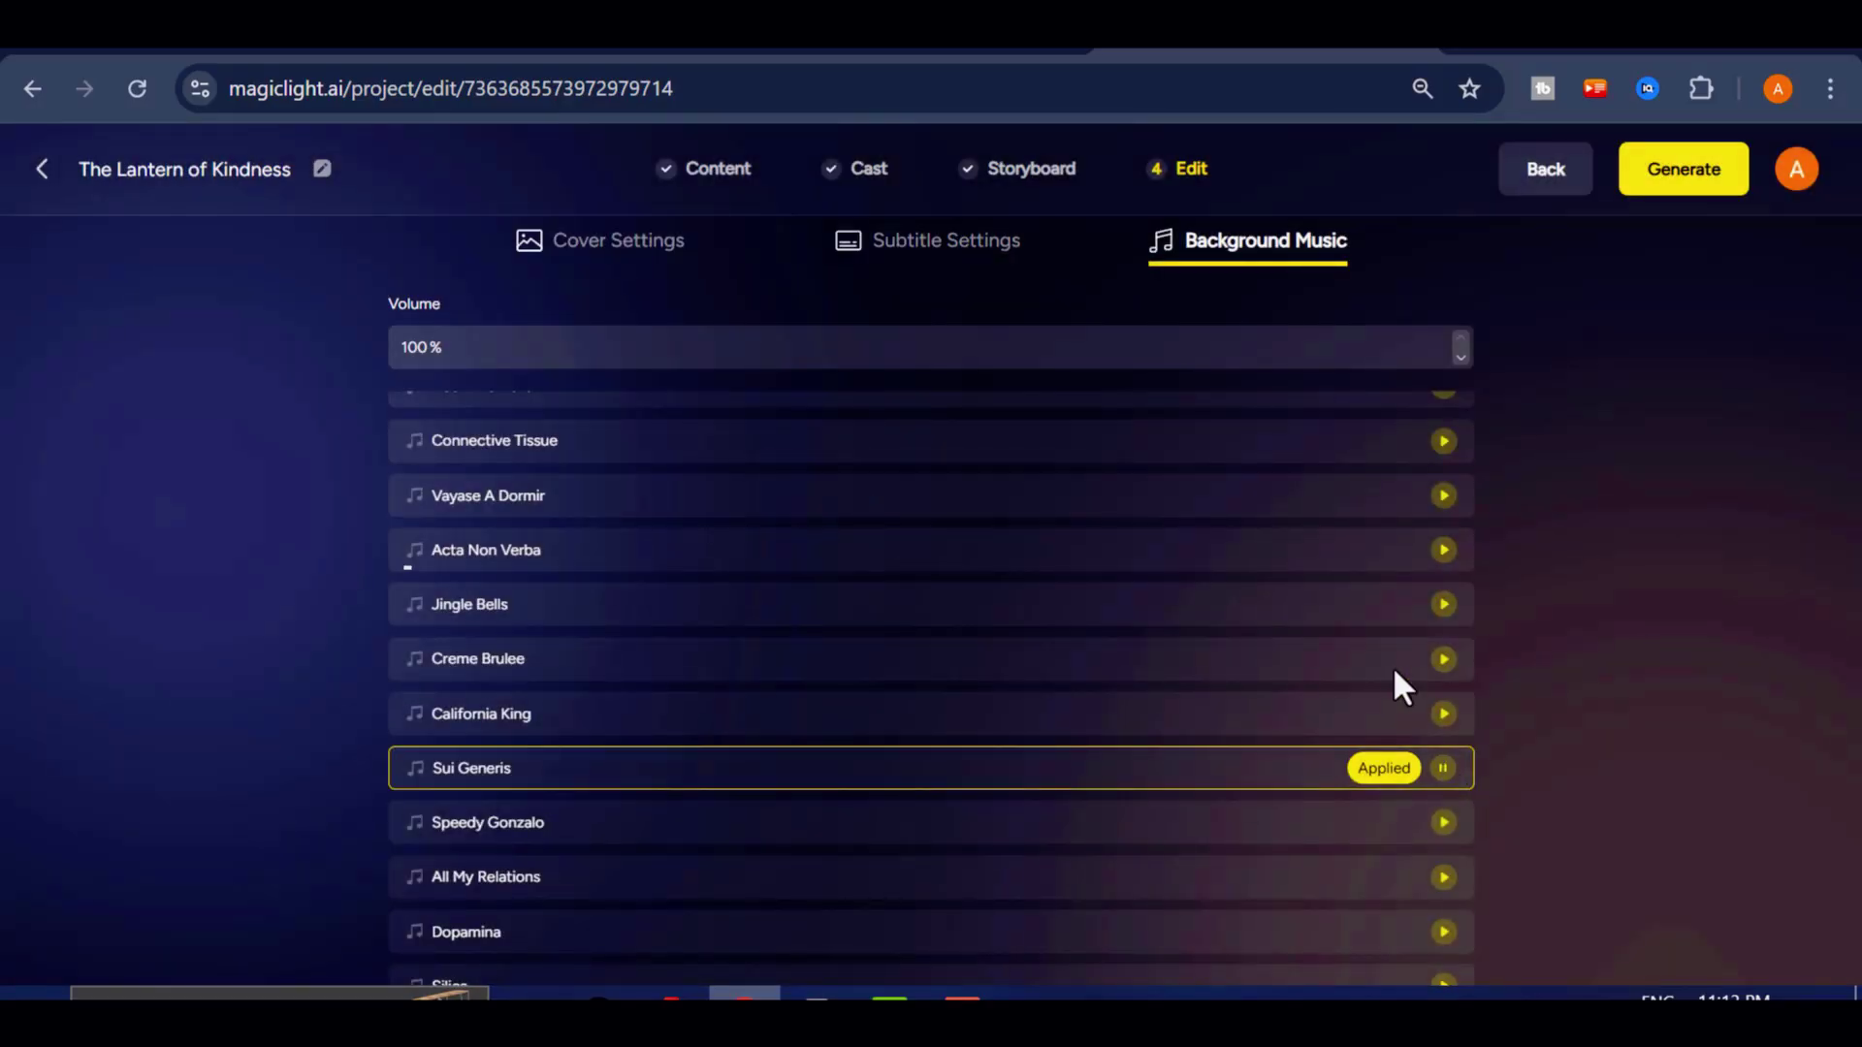
left_click(788, 553)
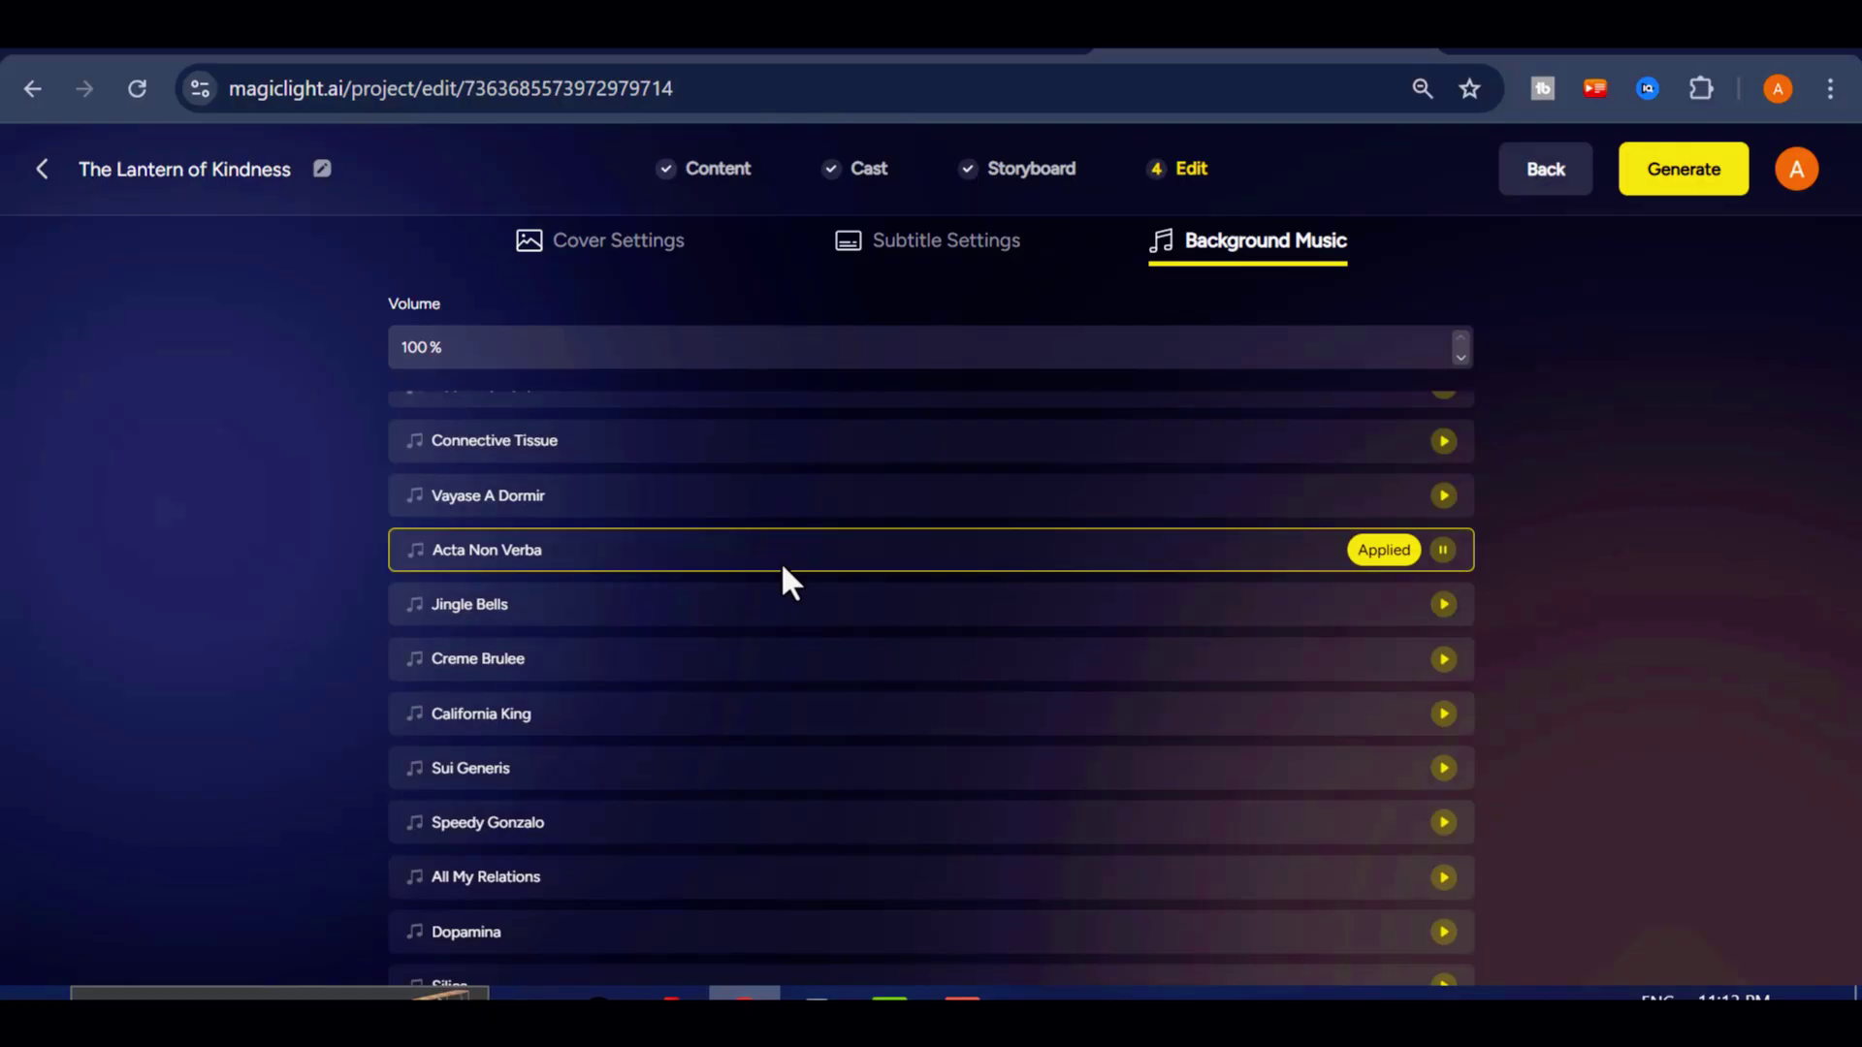
scroll(782, 562, "up", 2)
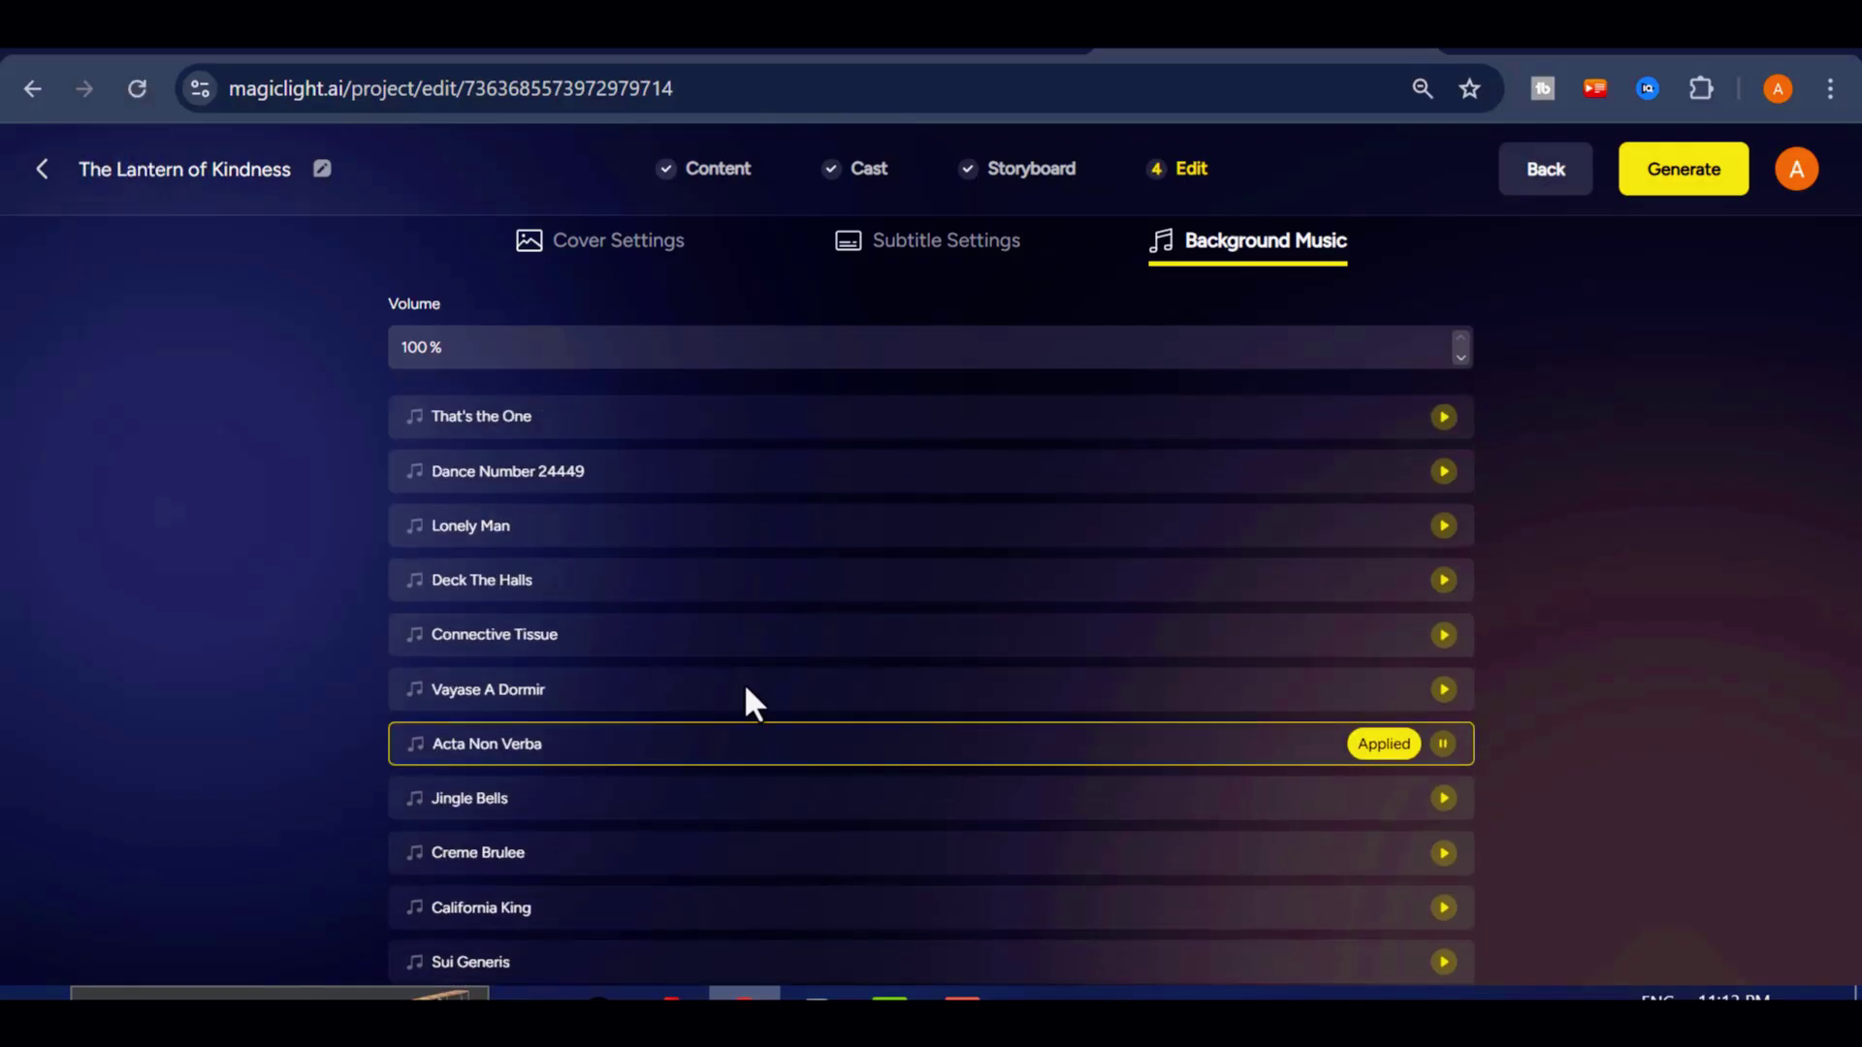
left_click(748, 696)
scroll(1411, 885, "up", 2)
Lower the background music volume from 100 to 40%.
double_click(402, 350)
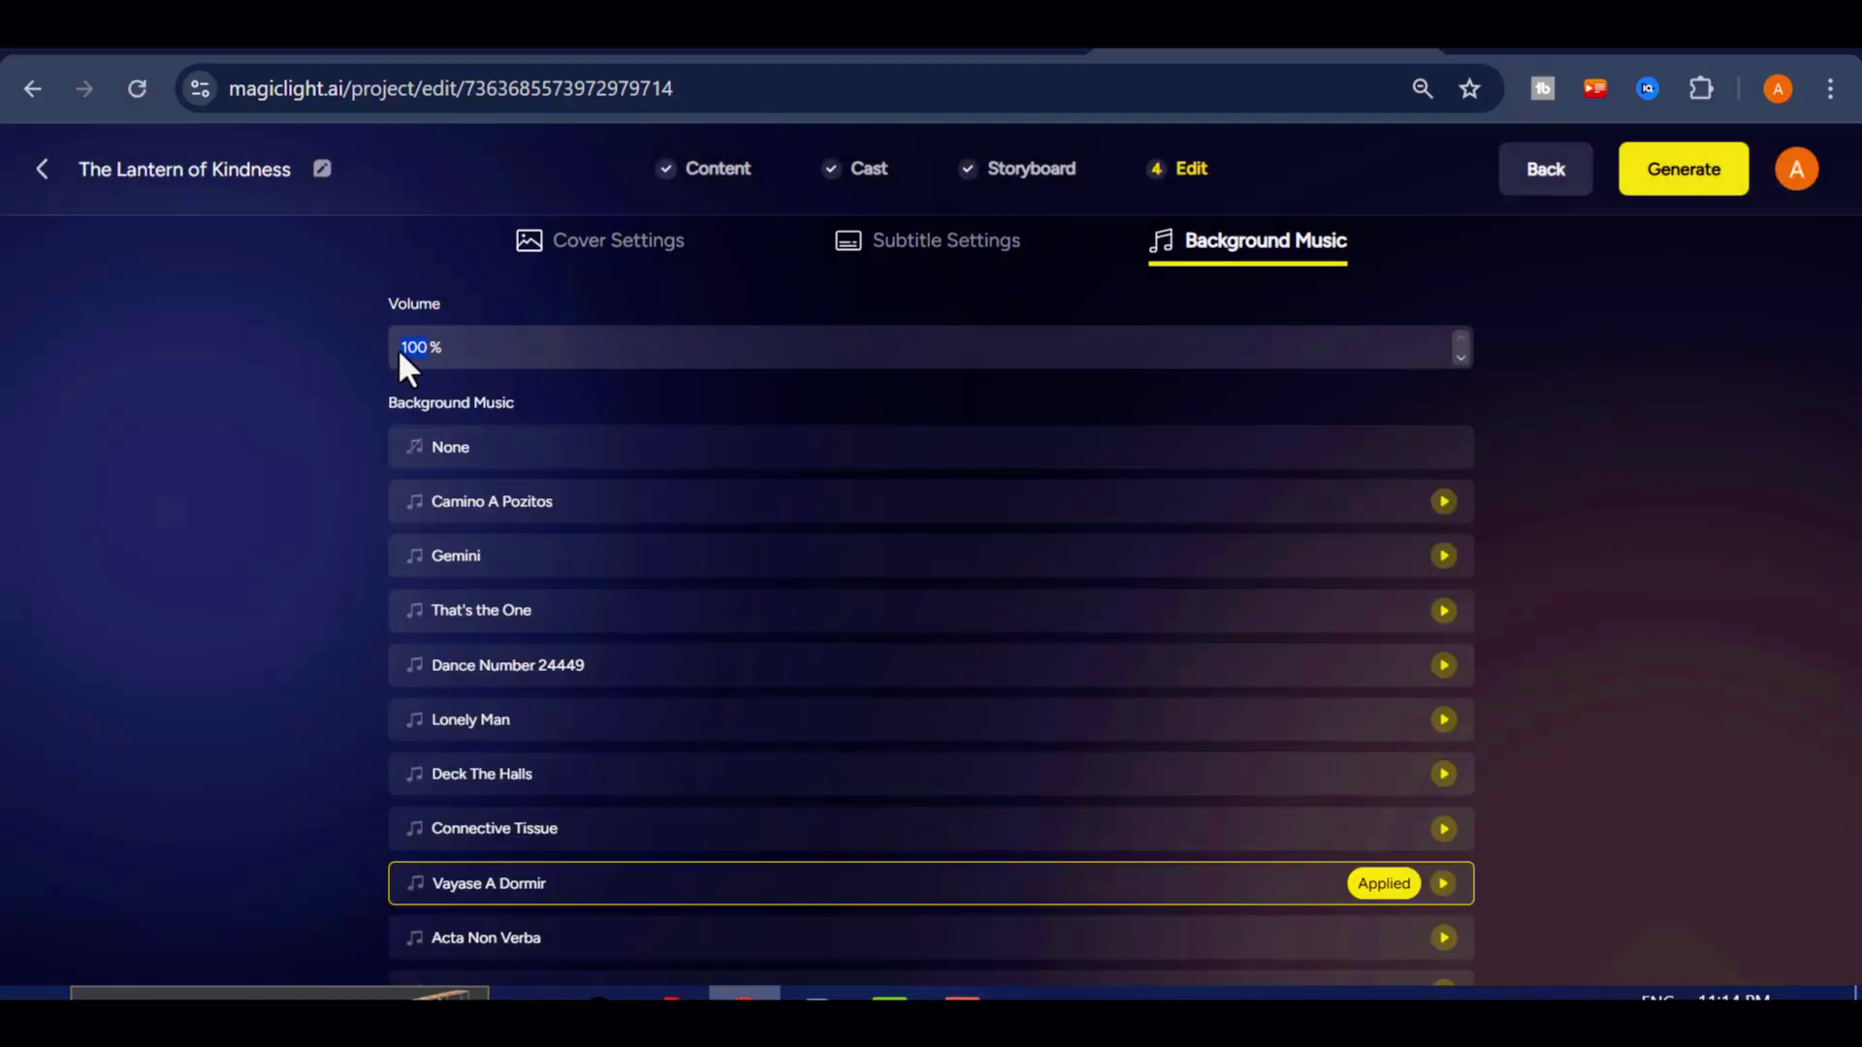
type("40")
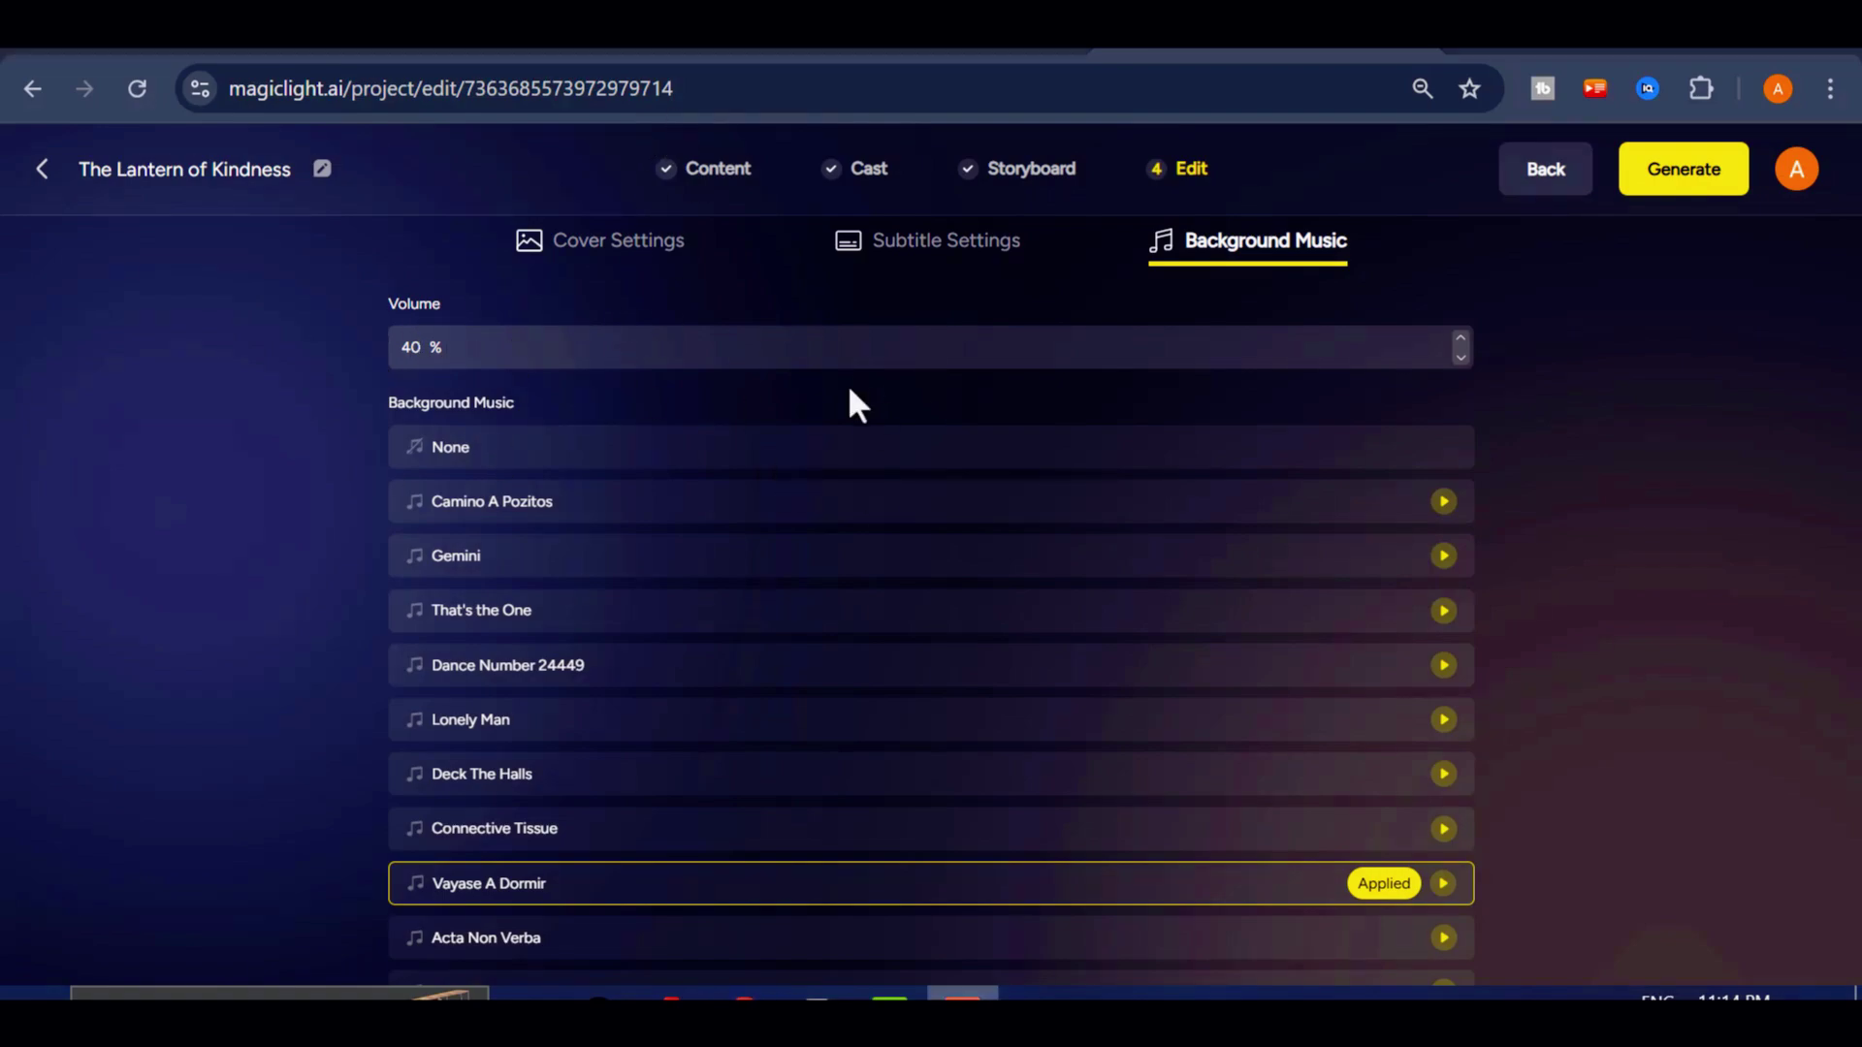
left_click(932, 254)
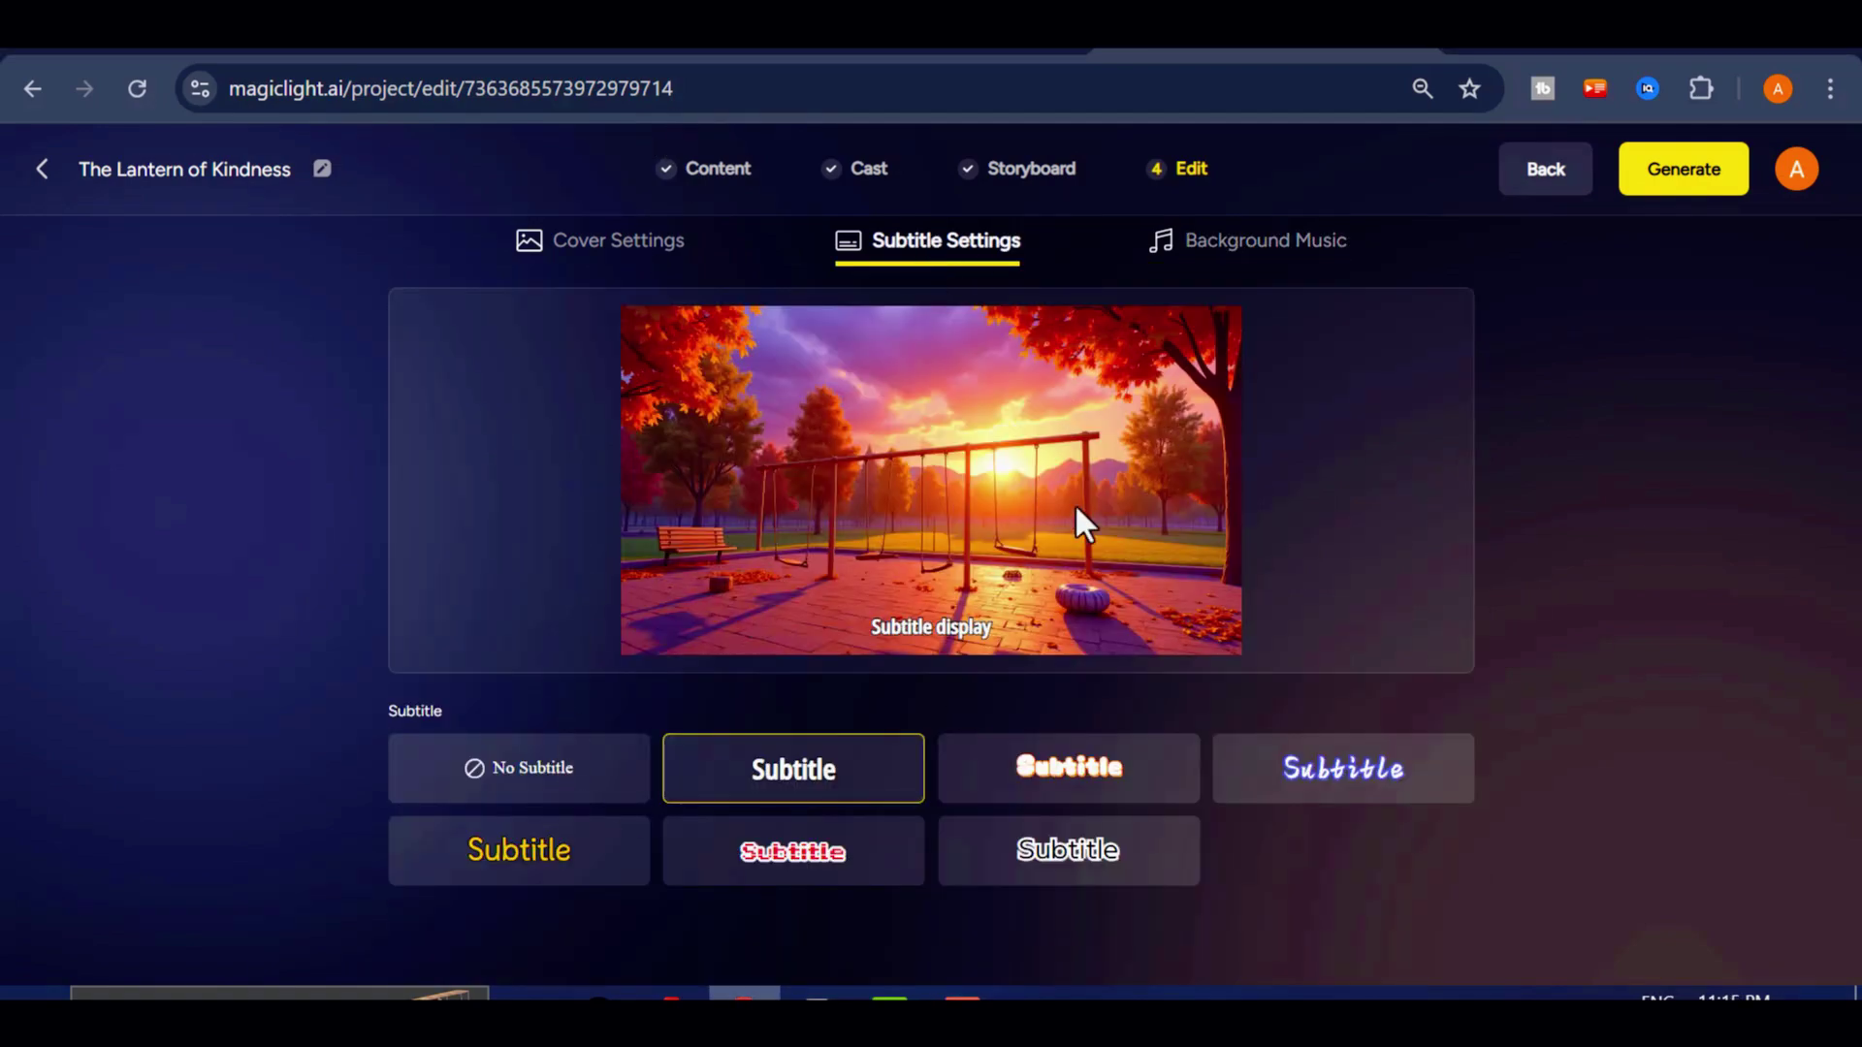
left_click(596, 254)
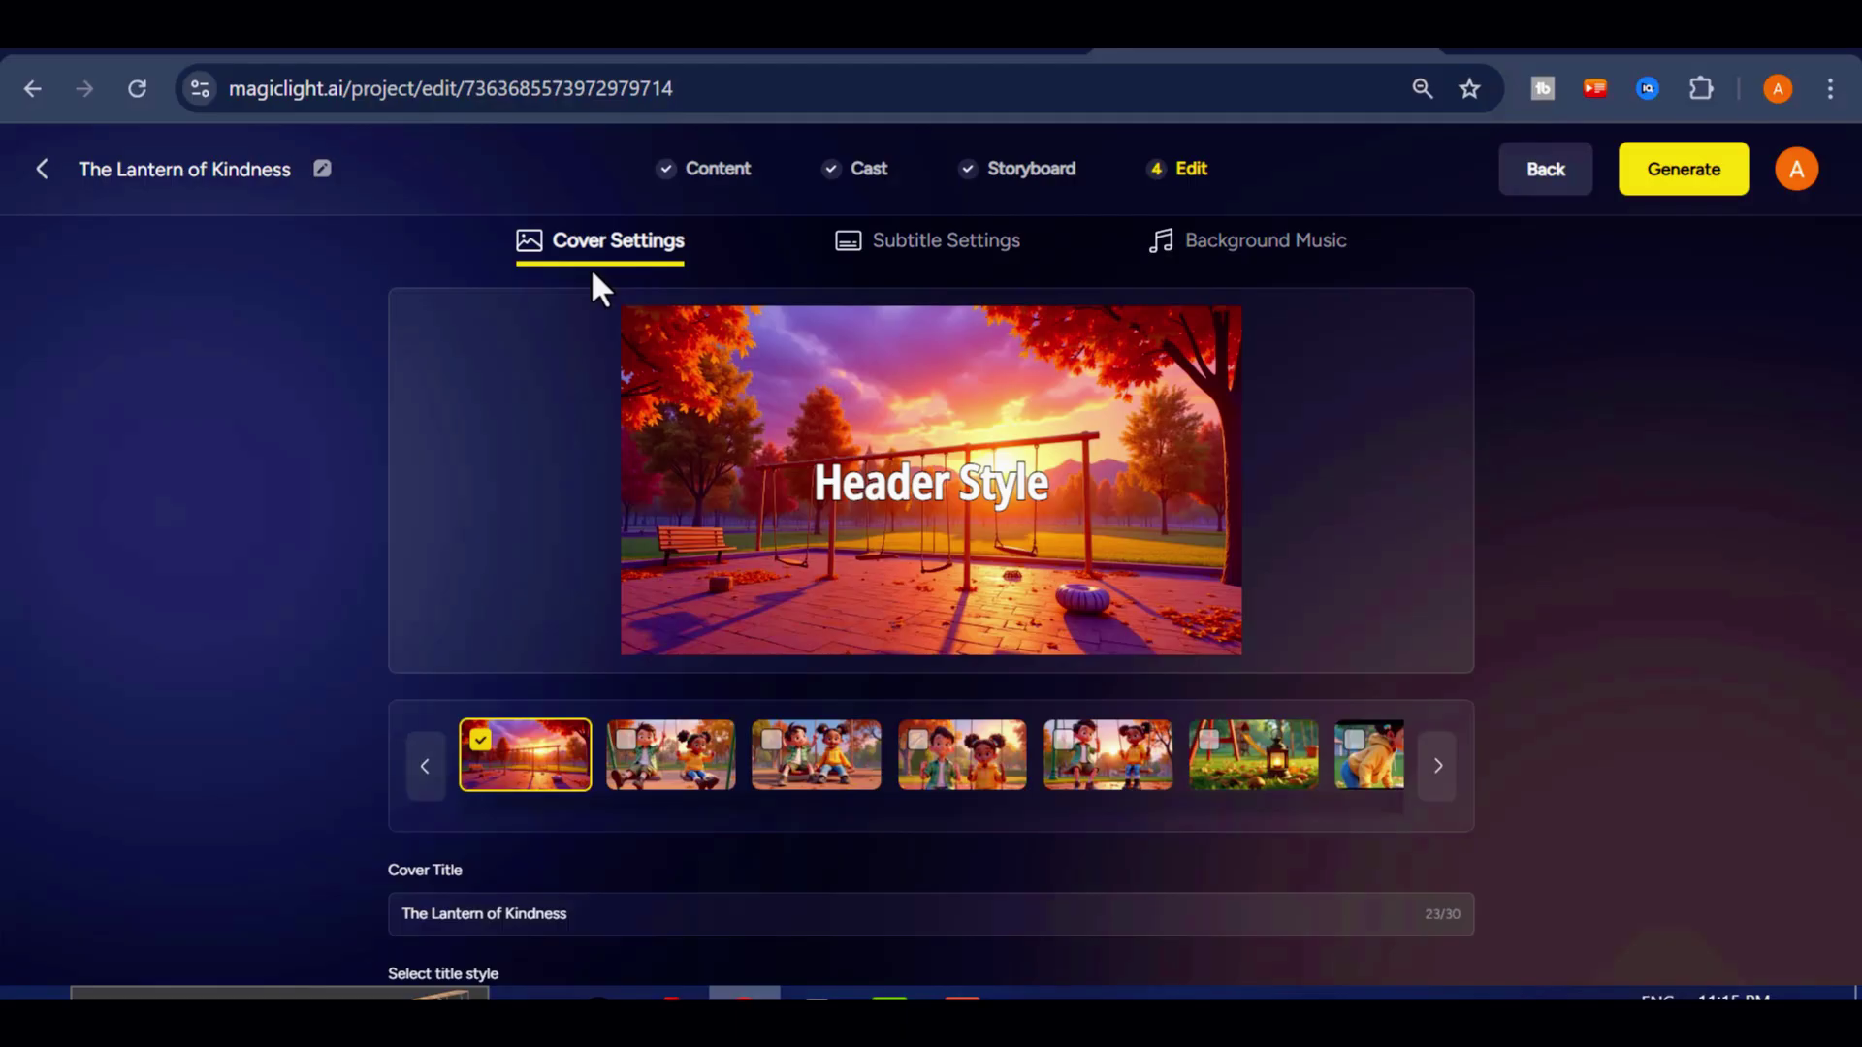
left_click(561, 878)
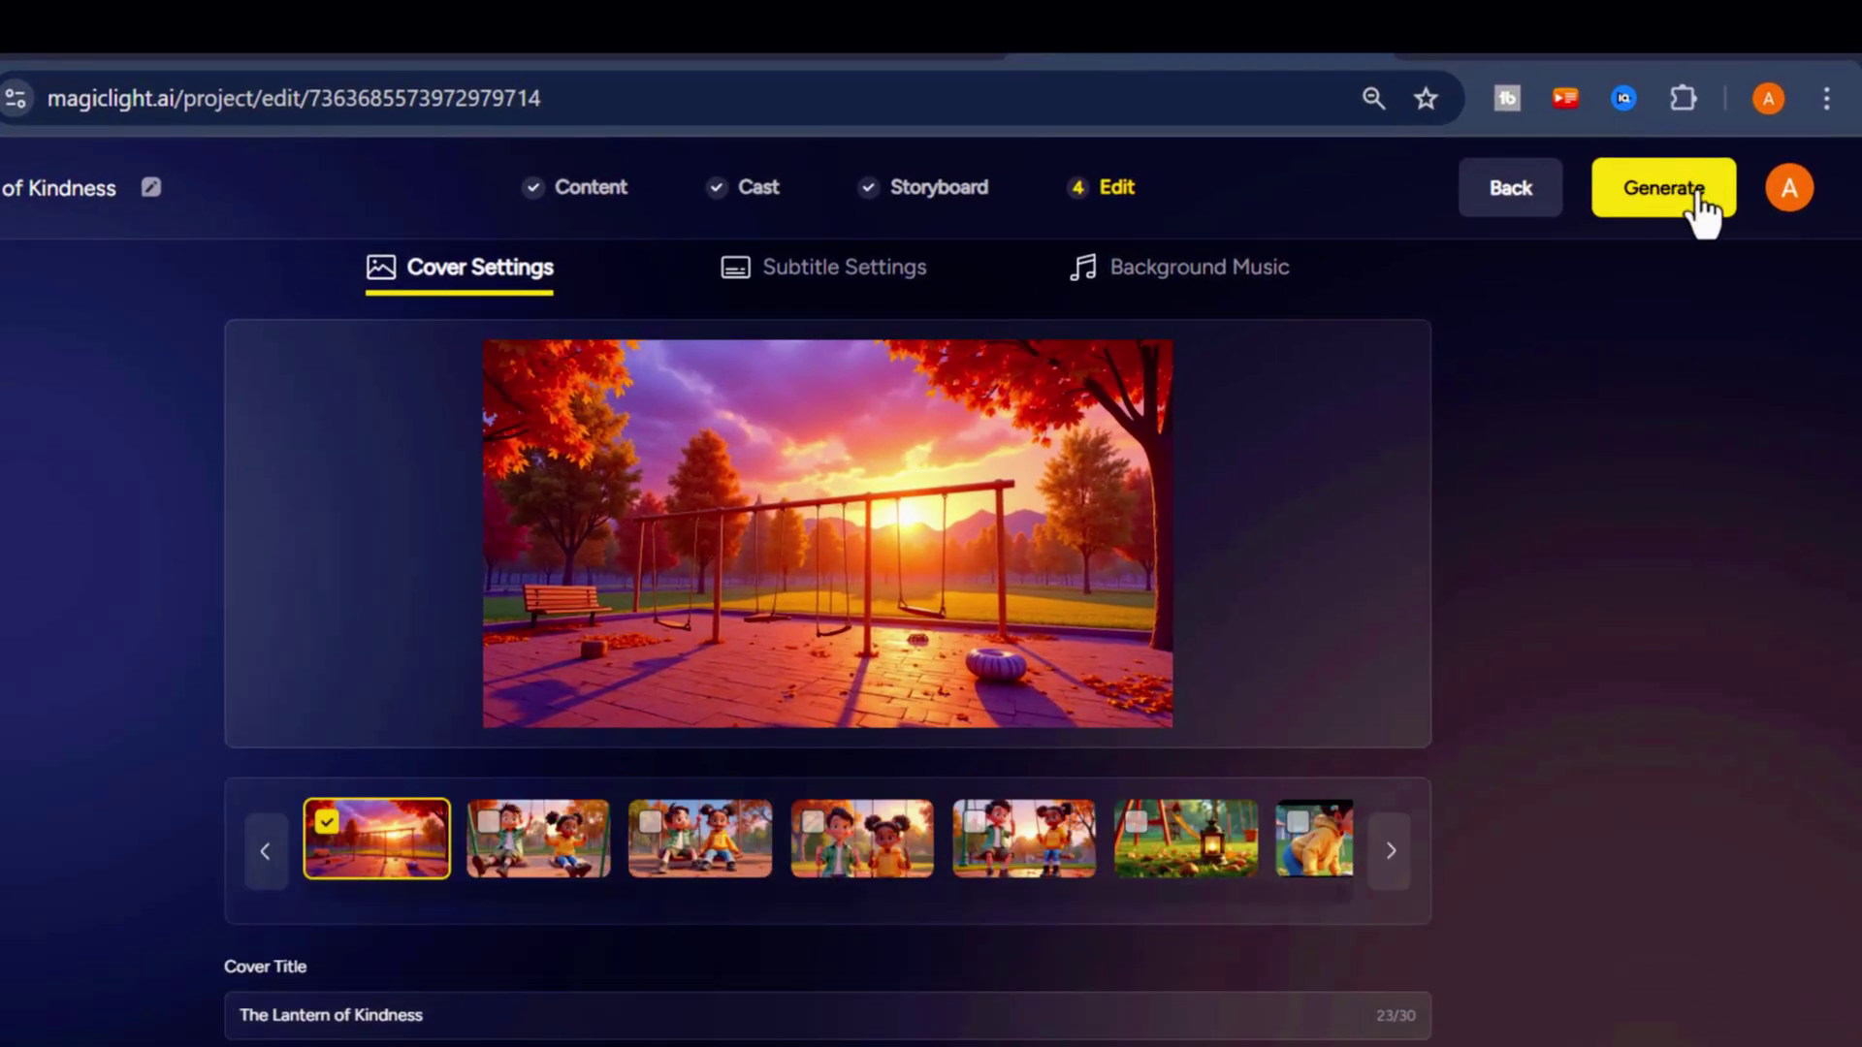
Generate the video at 16:9 ratio with Standard (720p) export resolution.
left_click(1697, 194)
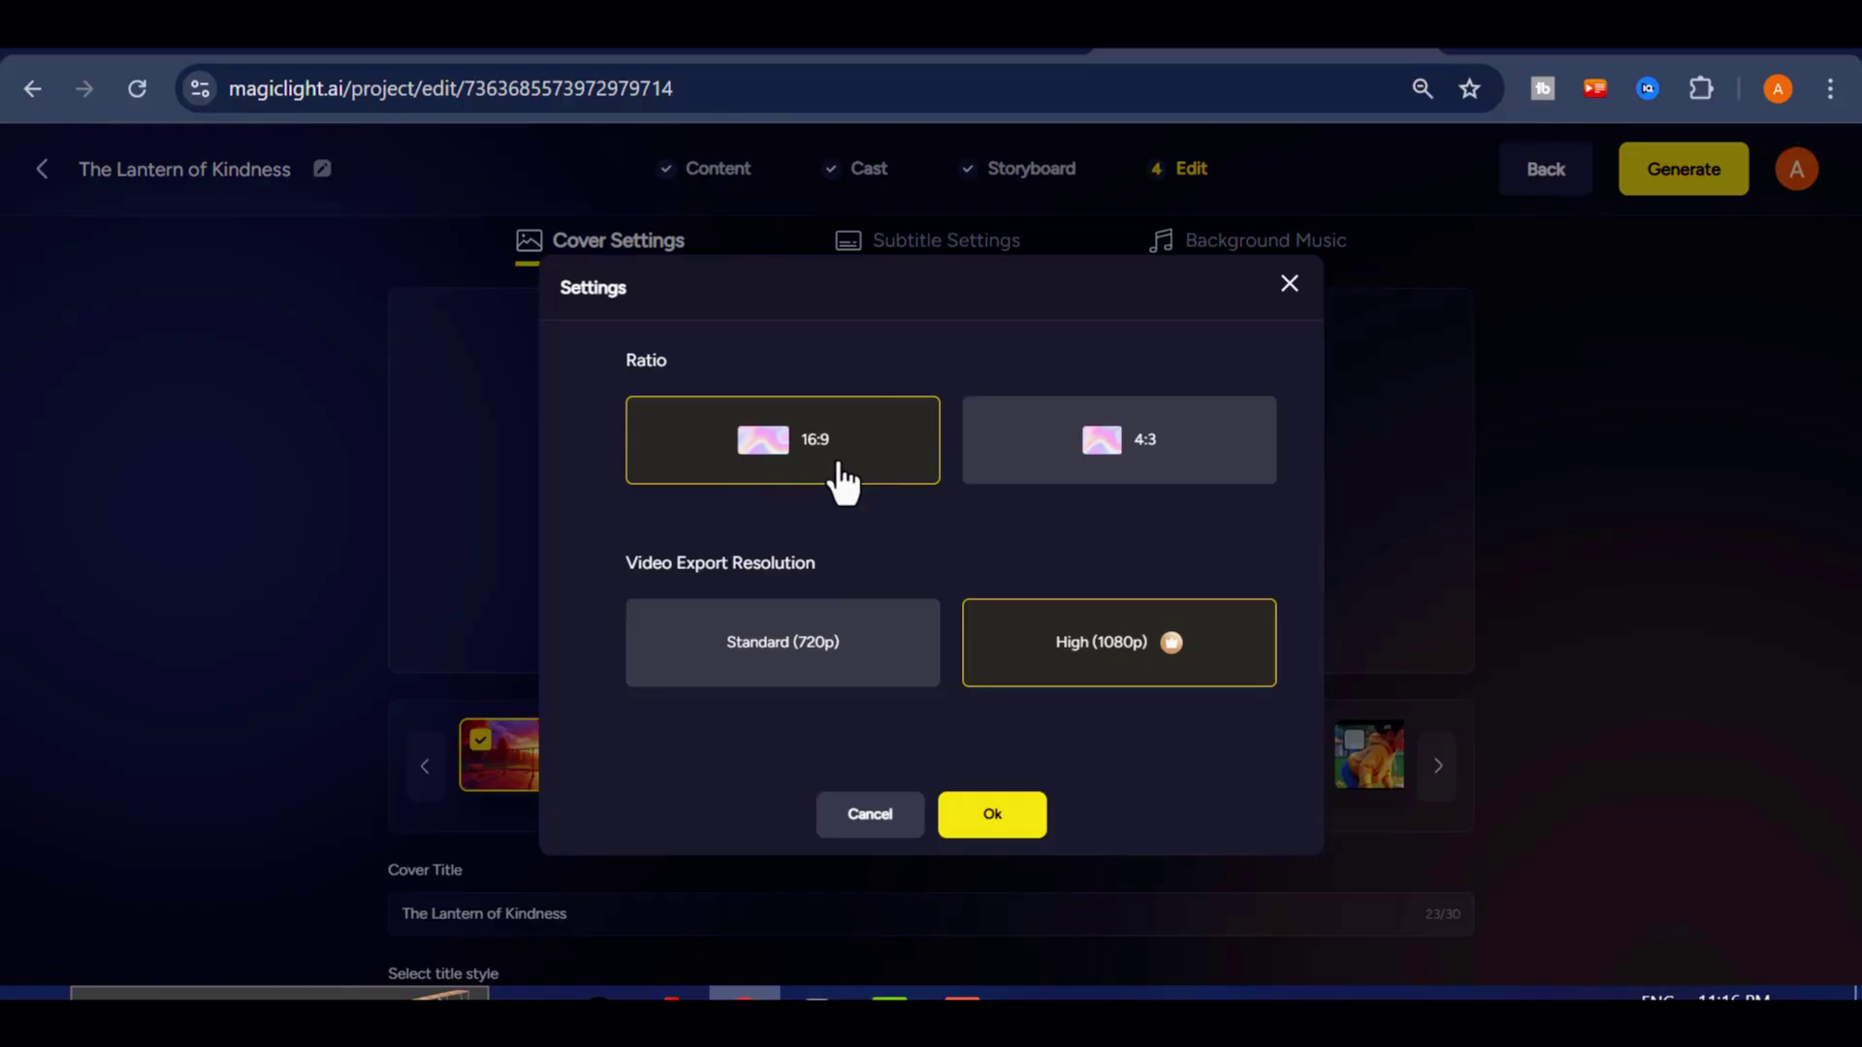
left_click(813, 679)
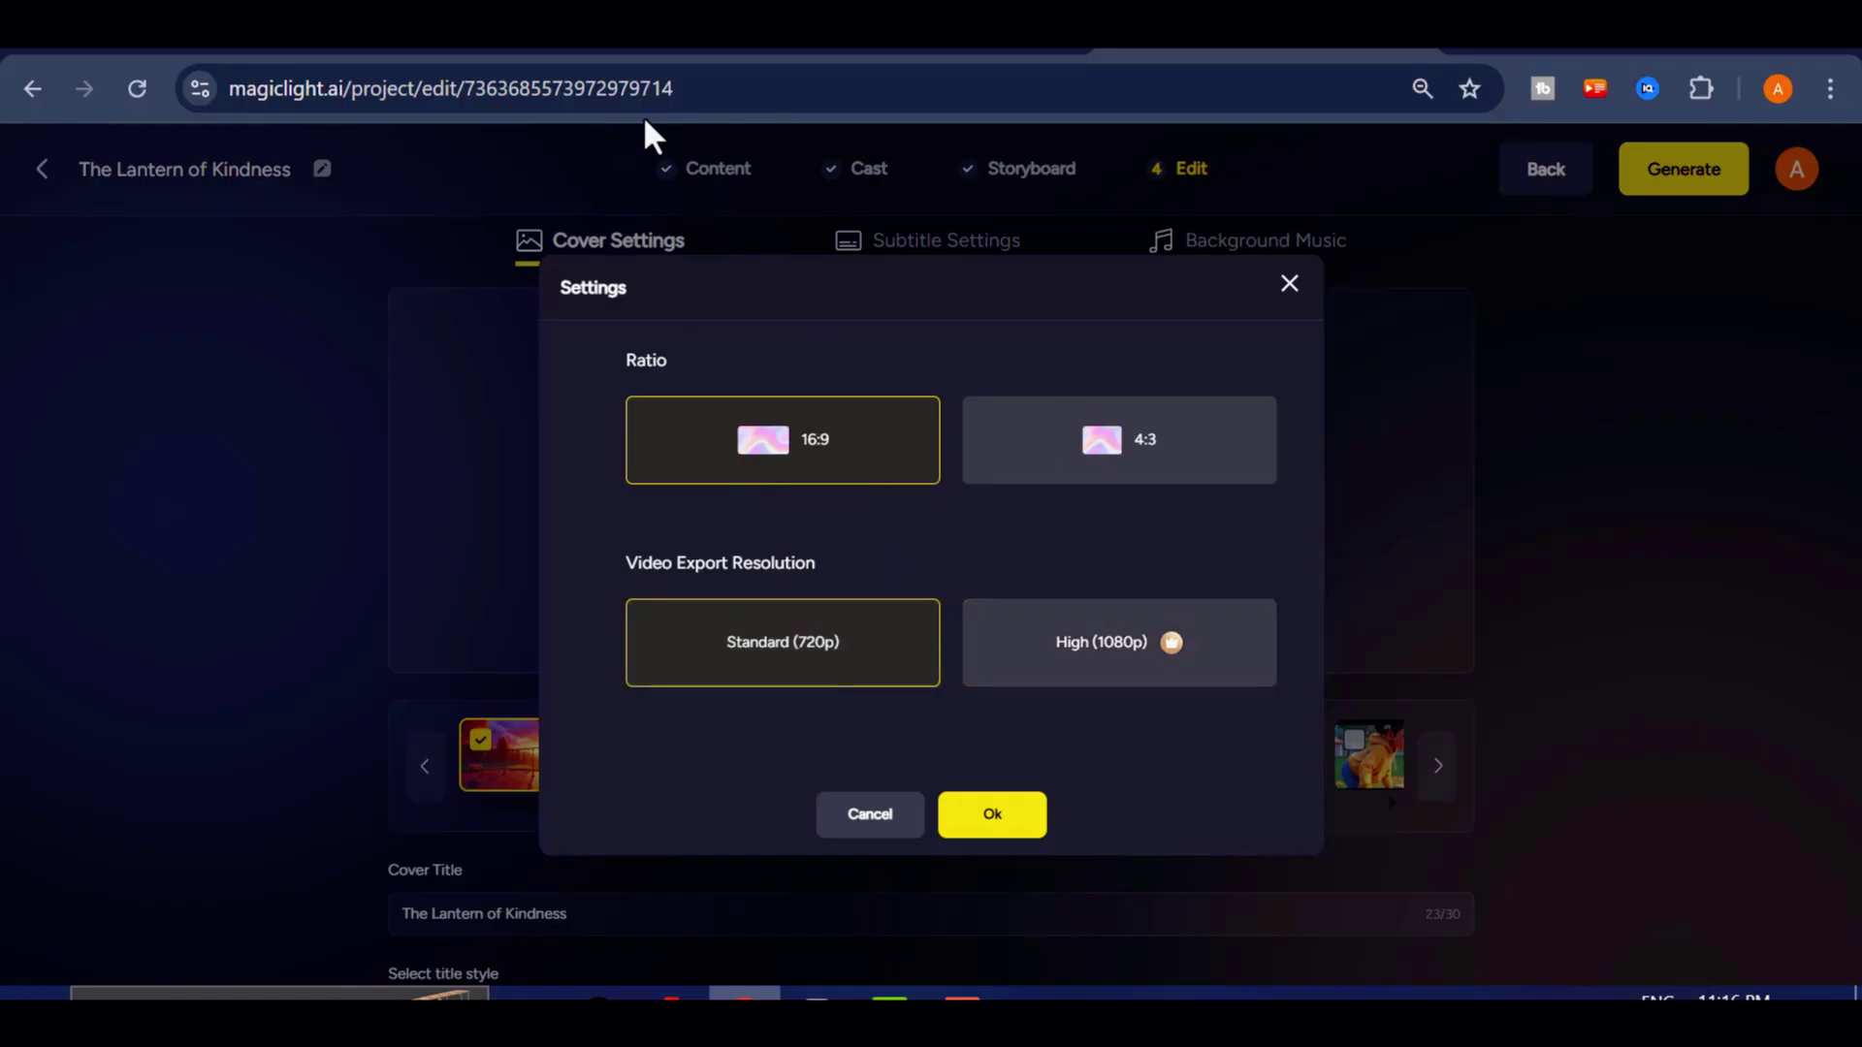
left_click(1008, 822)
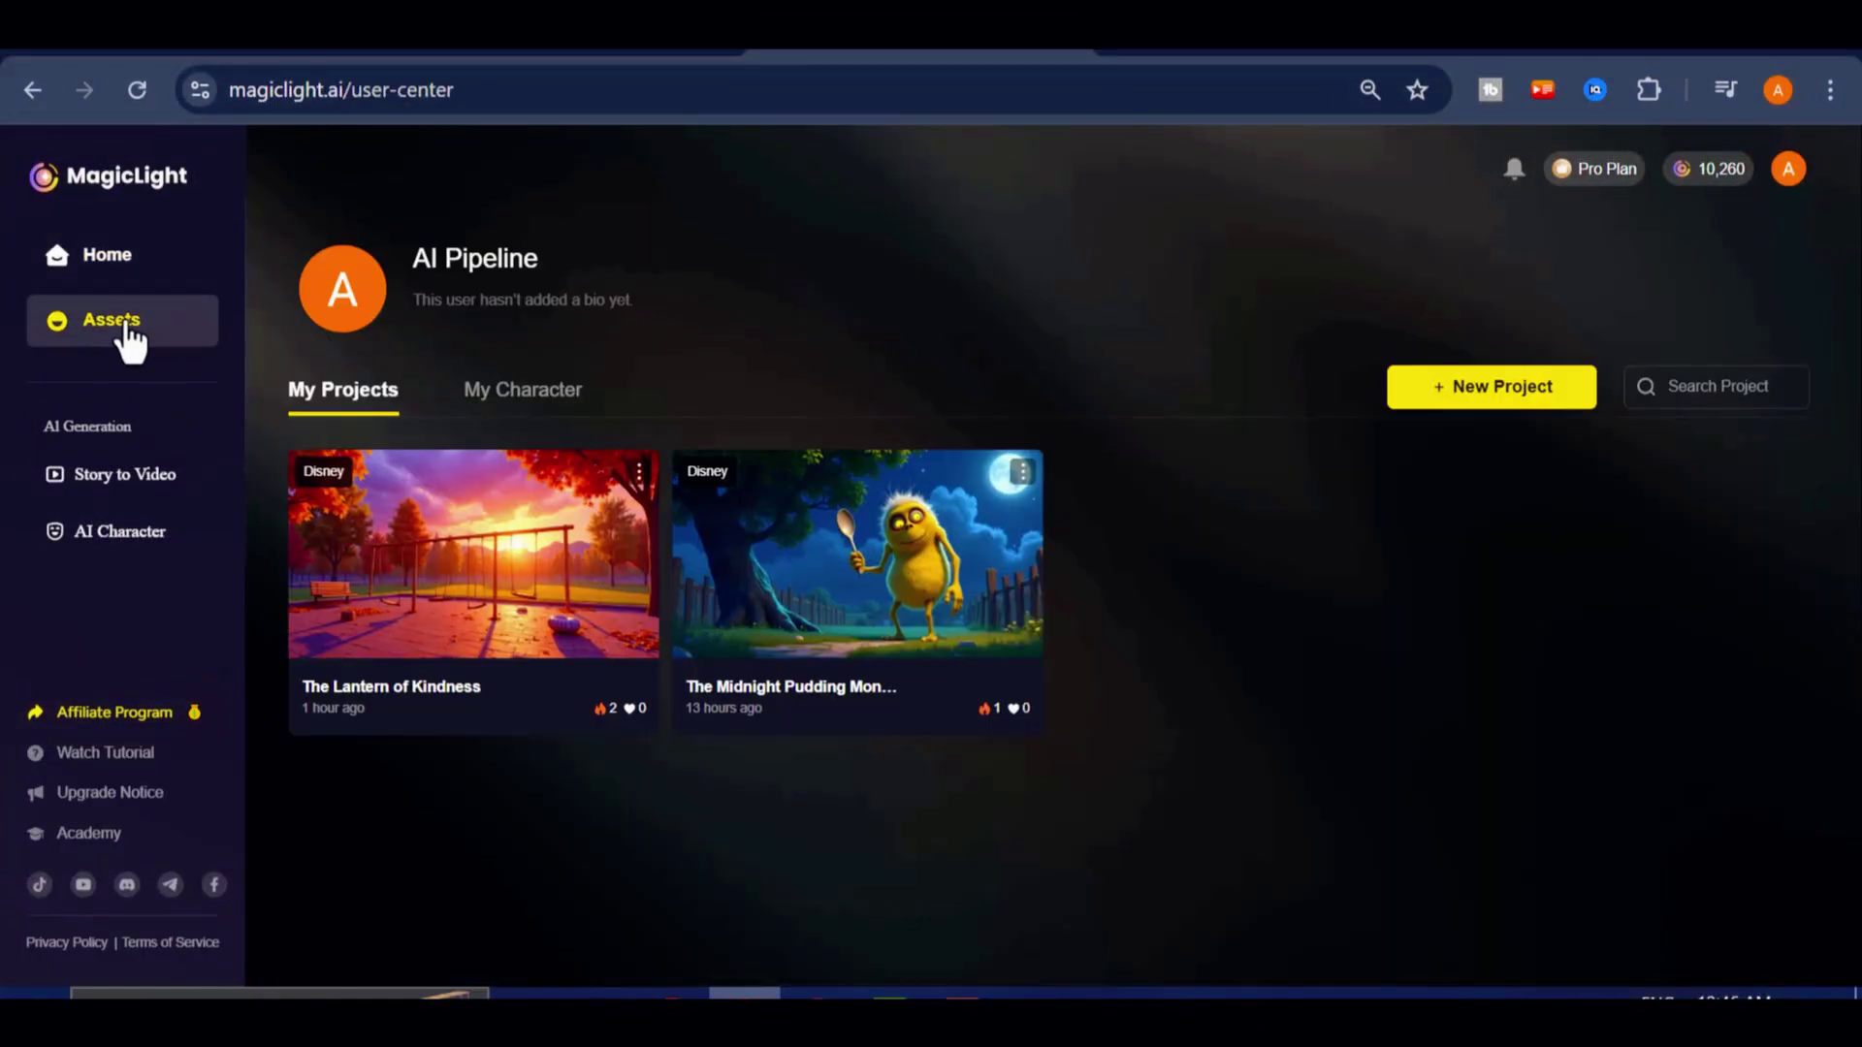
Open The Lantern of Kindness video page and download it as MP4.
left_click(486, 593)
scroll(1308, 543, "down", 2)
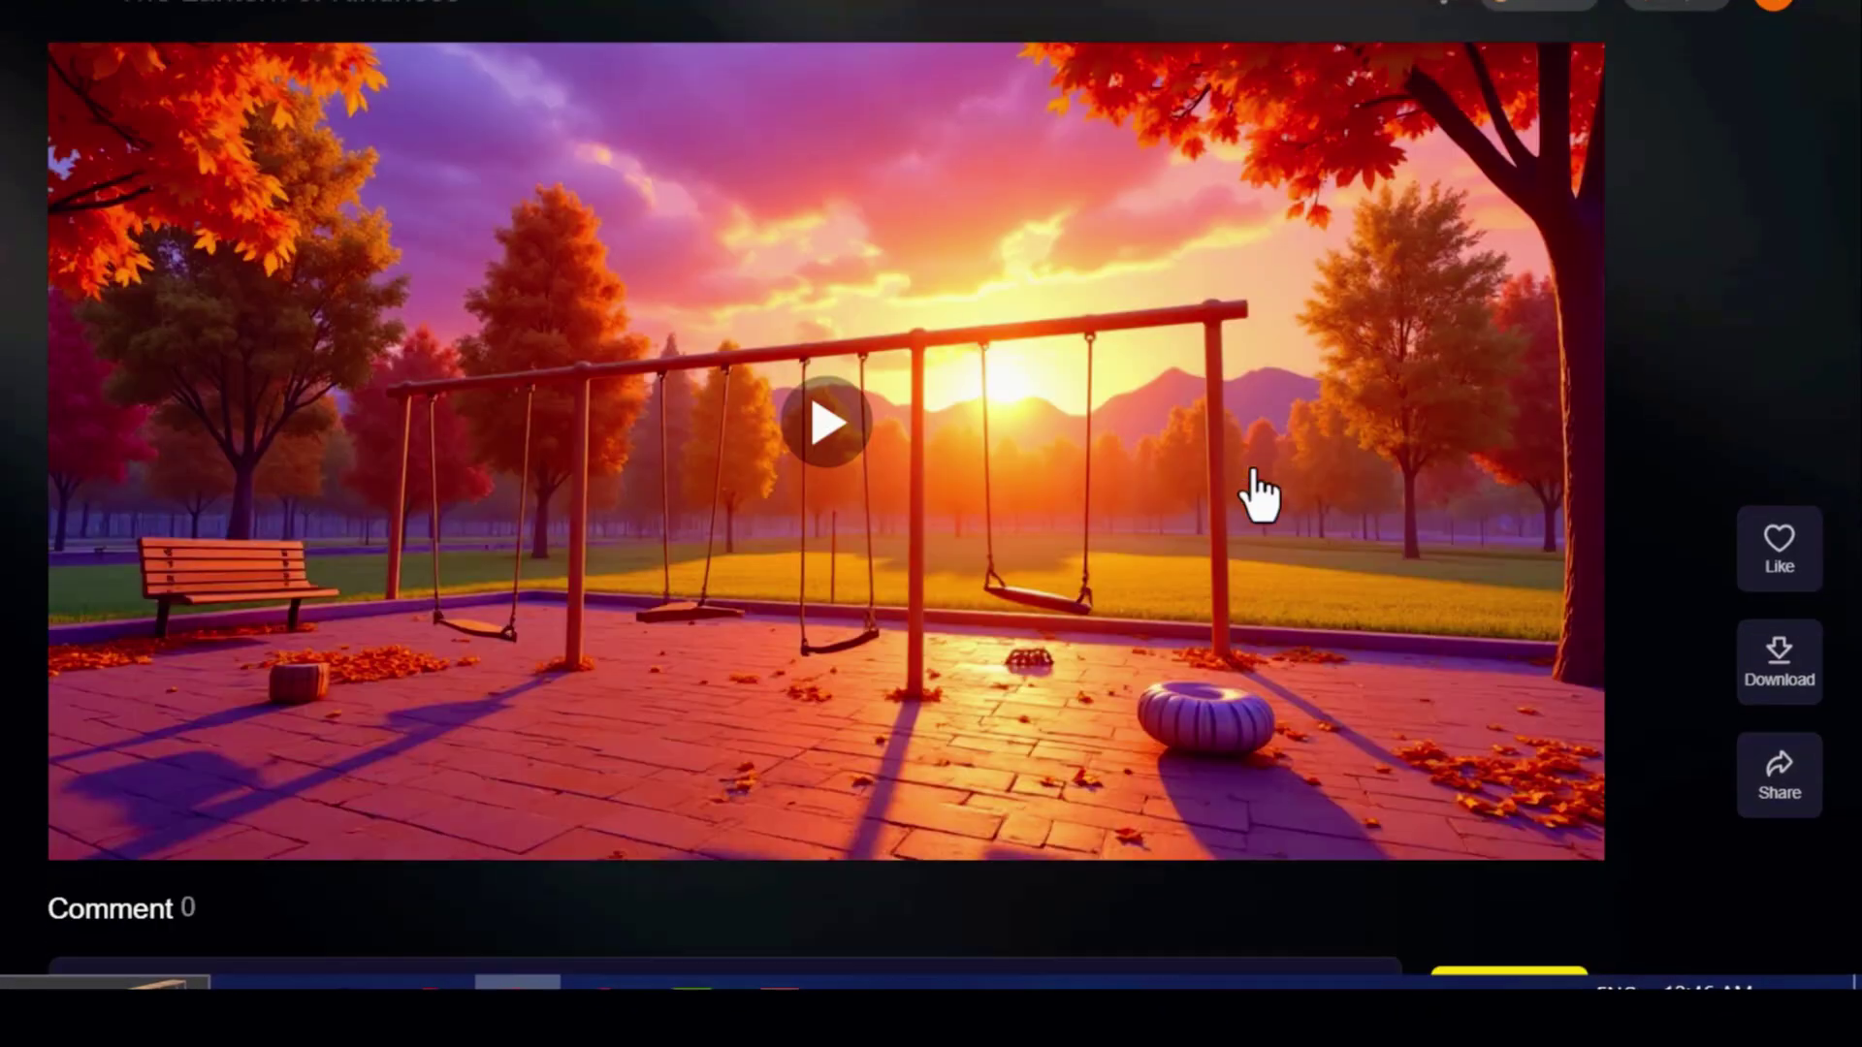
left_click(1795, 684)
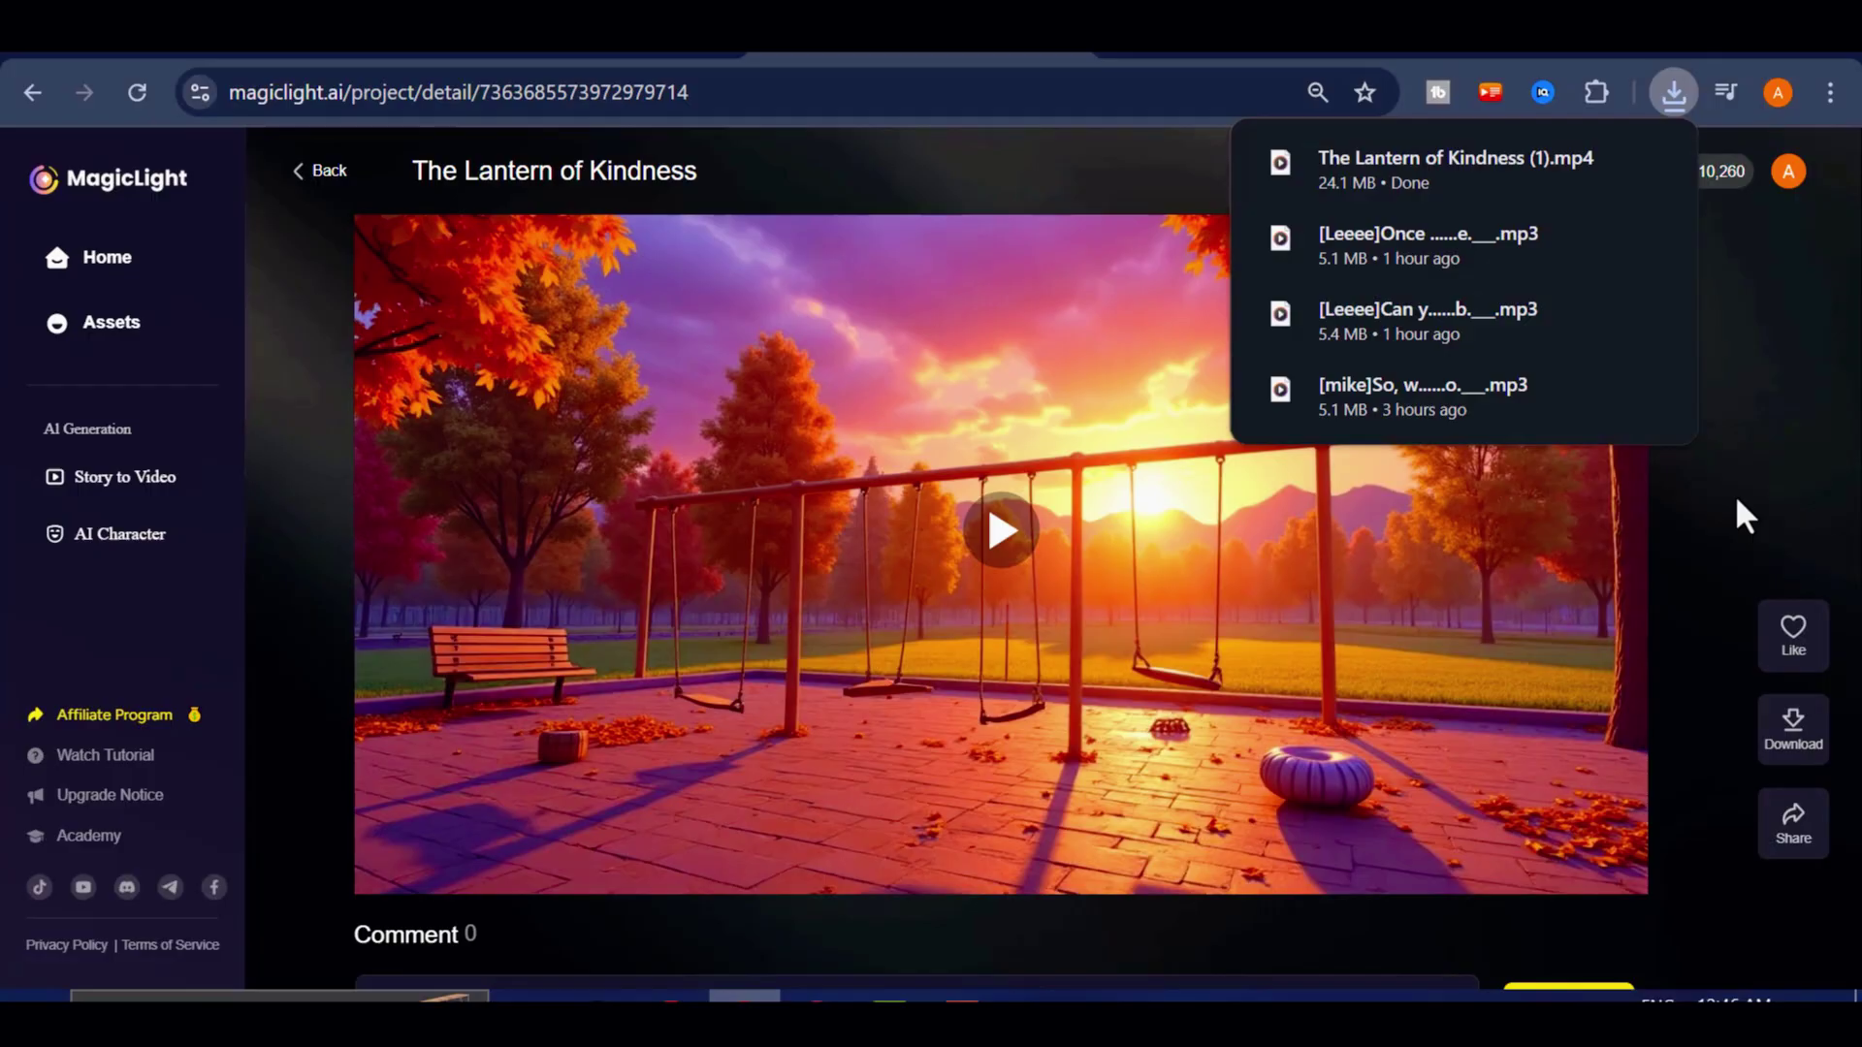
scroll(1218, 623, "down", 1)
scroll(974, 684, "up", 2)
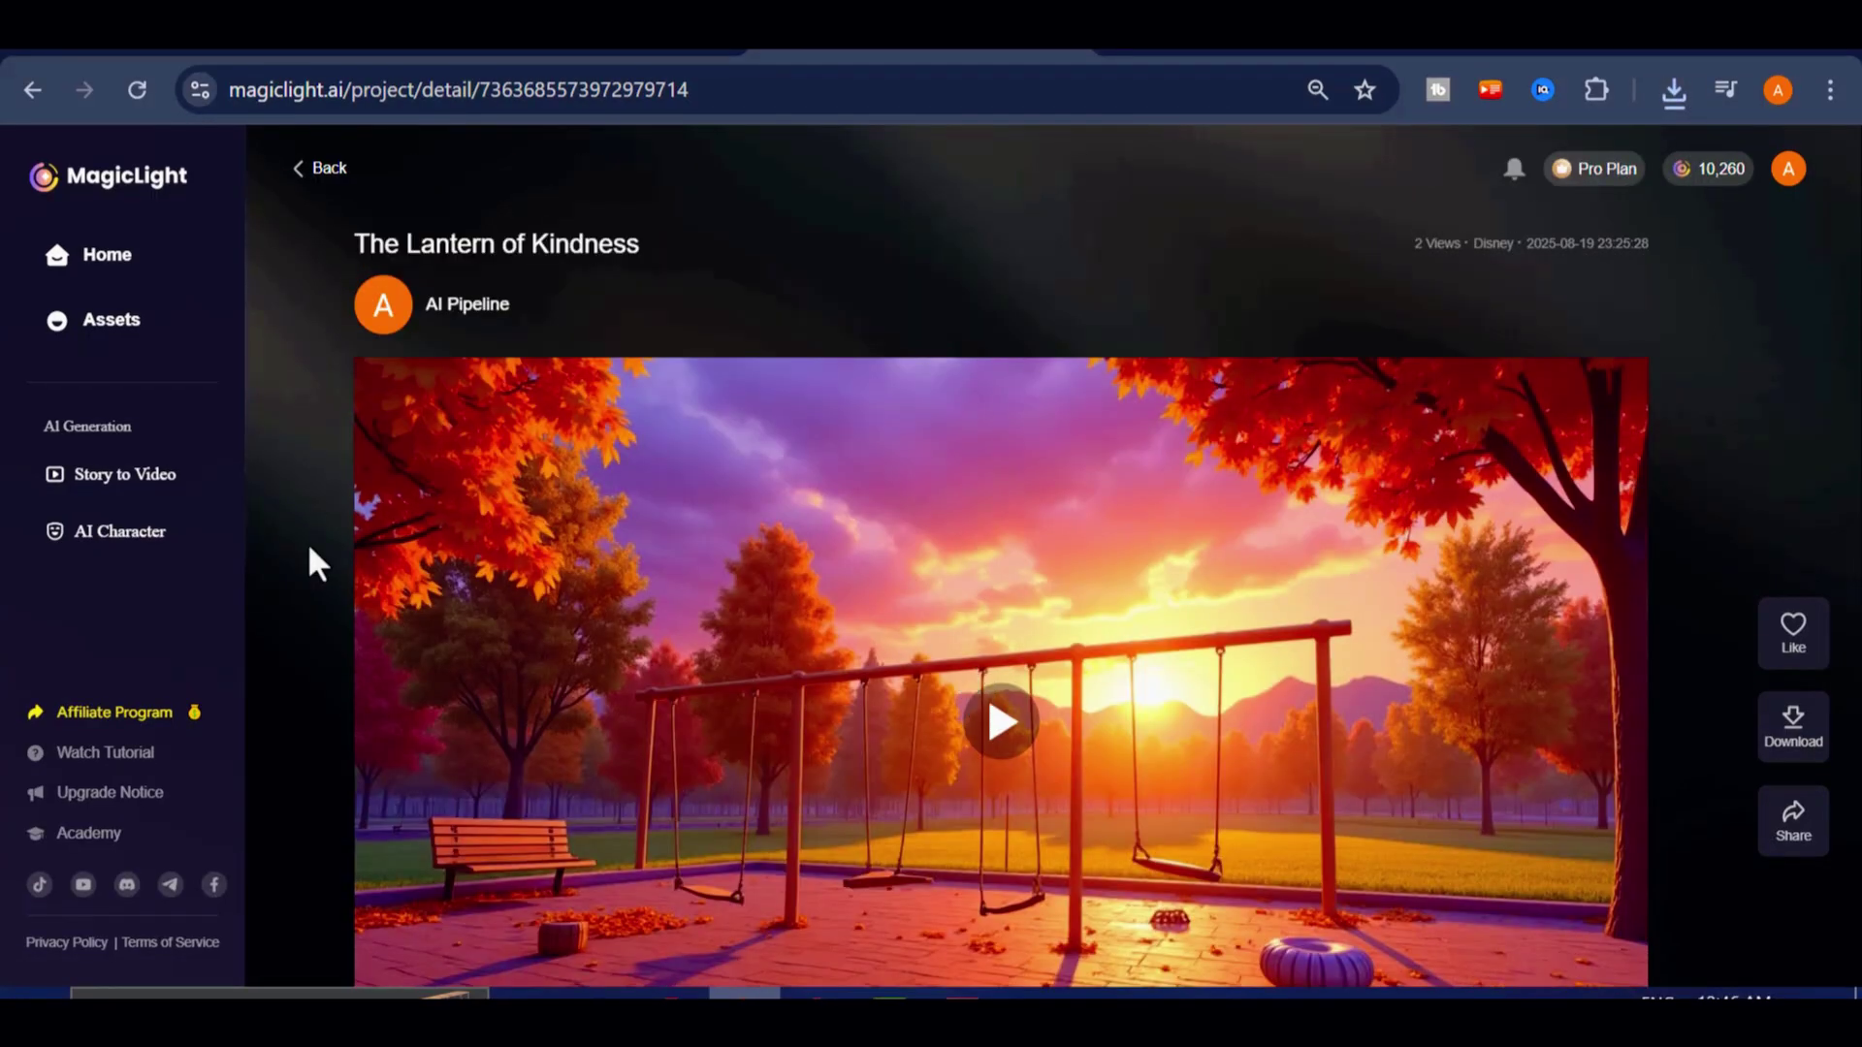
scroll(1382, 722, "down", 3)
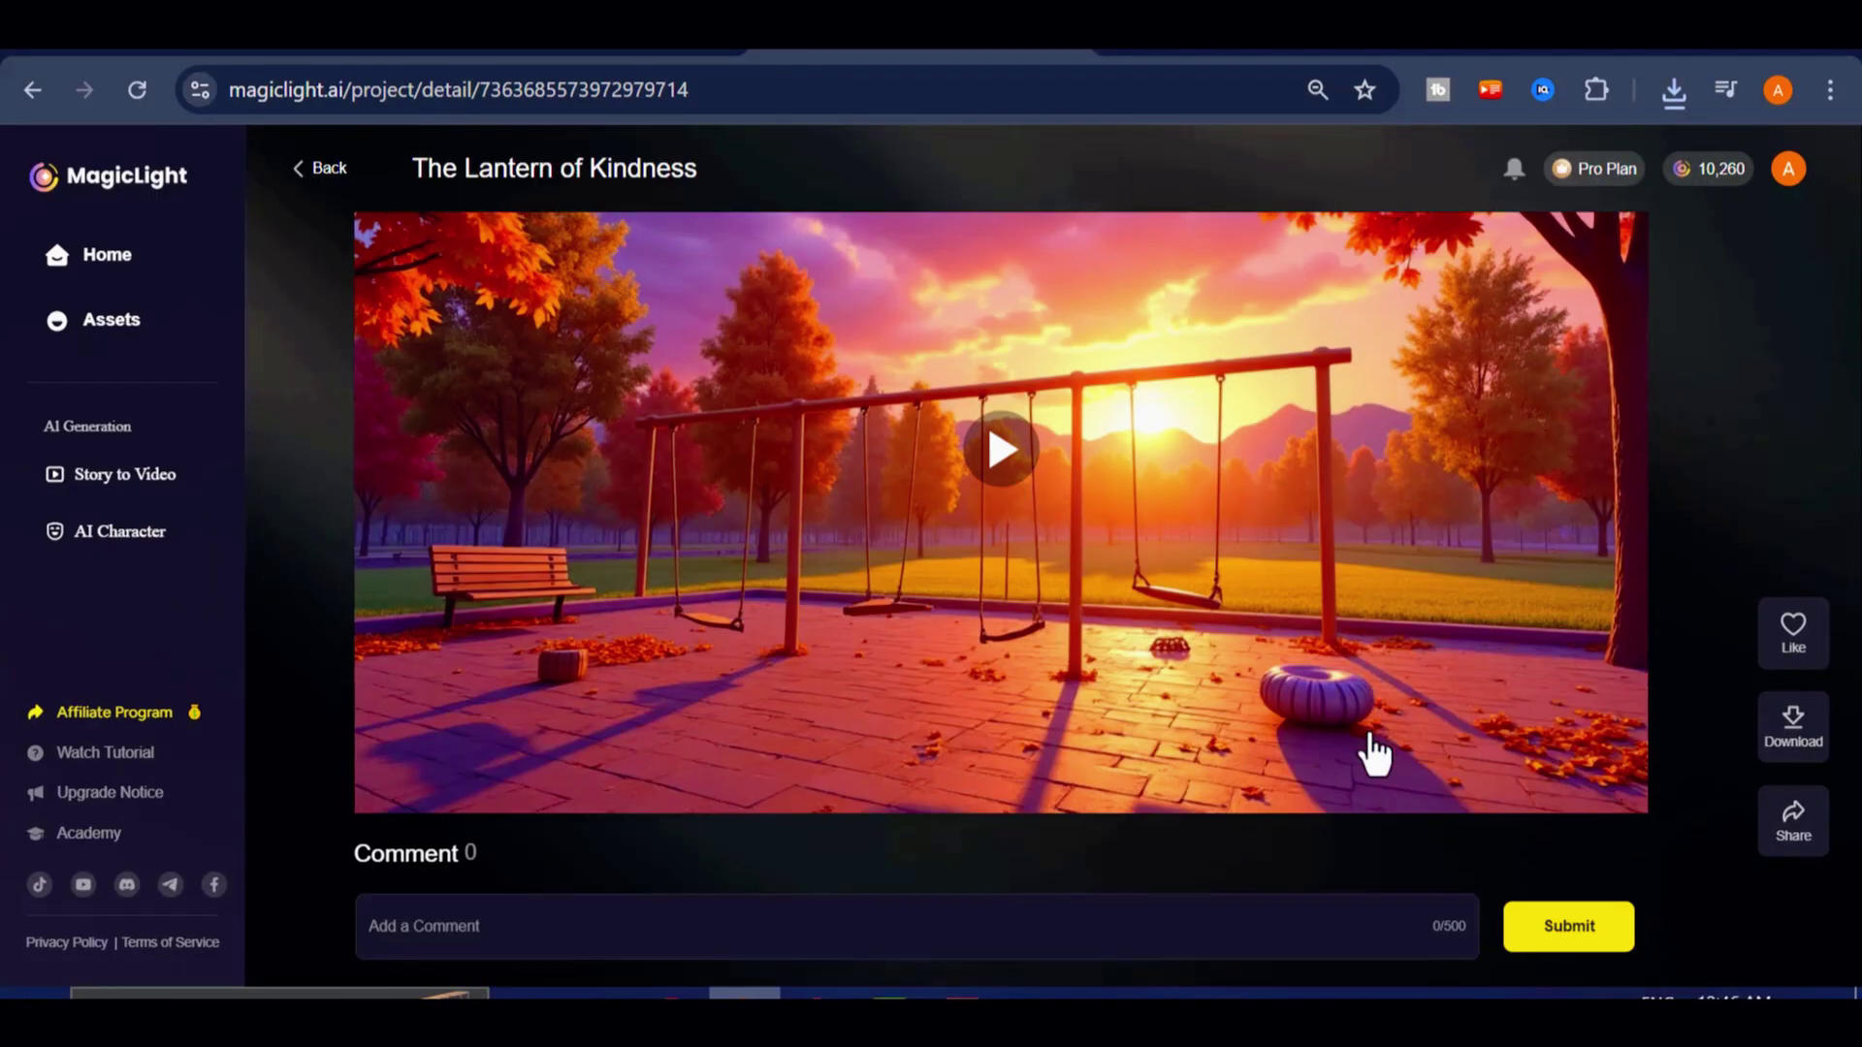
Briefly open the AI Character form and Story to Video editor, then return to the video page.
left_click(89, 544)
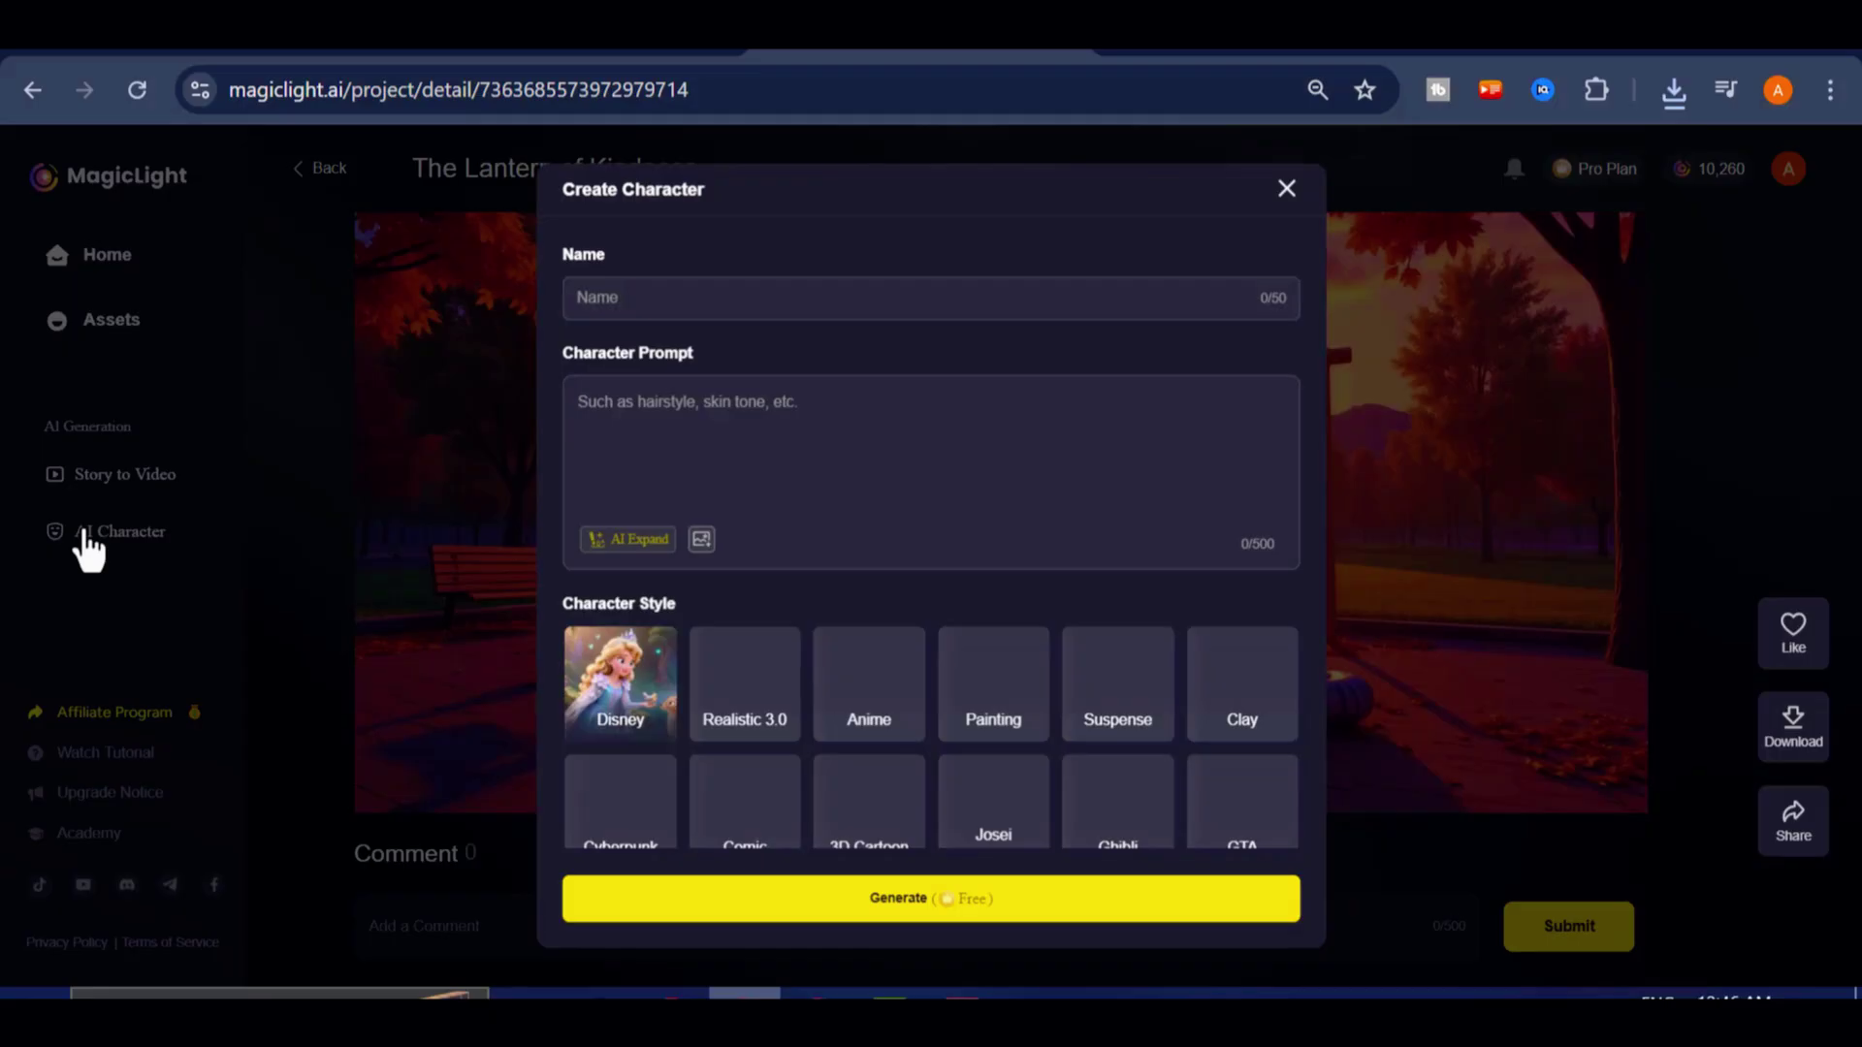
left_click(1283, 191)
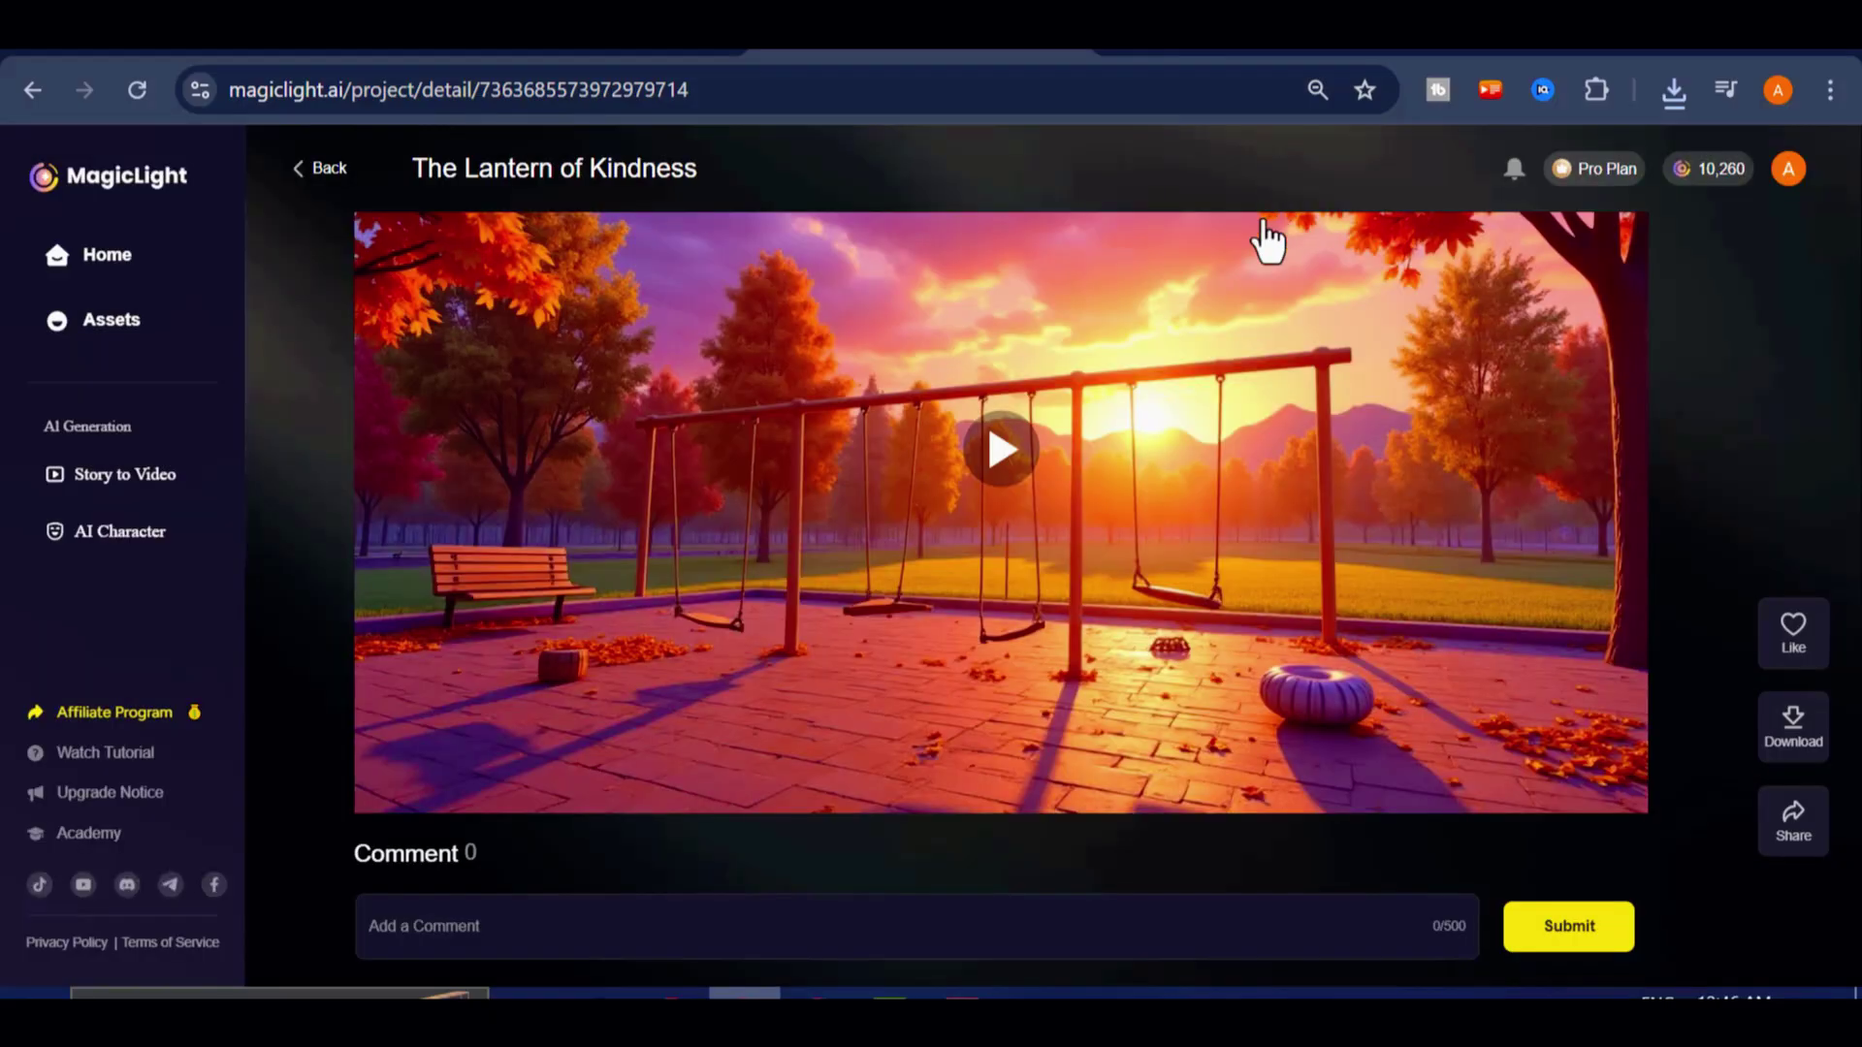
left_click(152, 485)
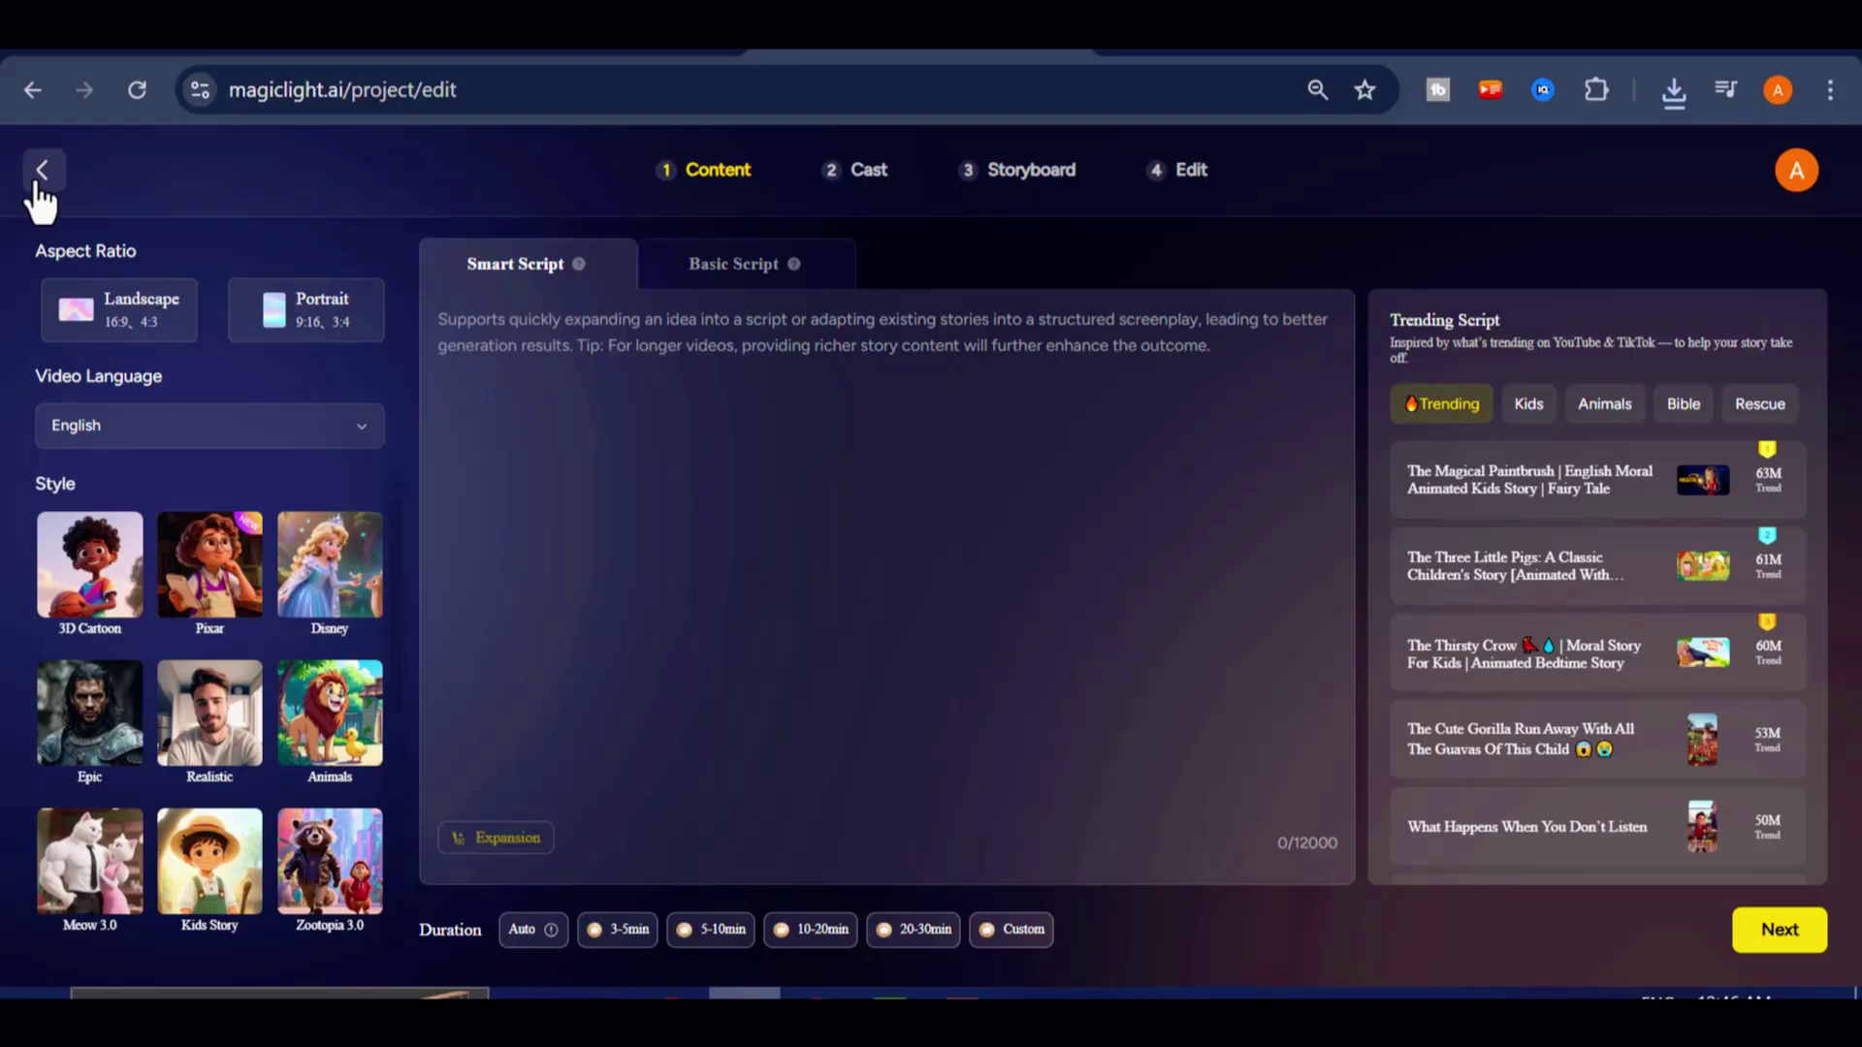
left_click(40, 186)
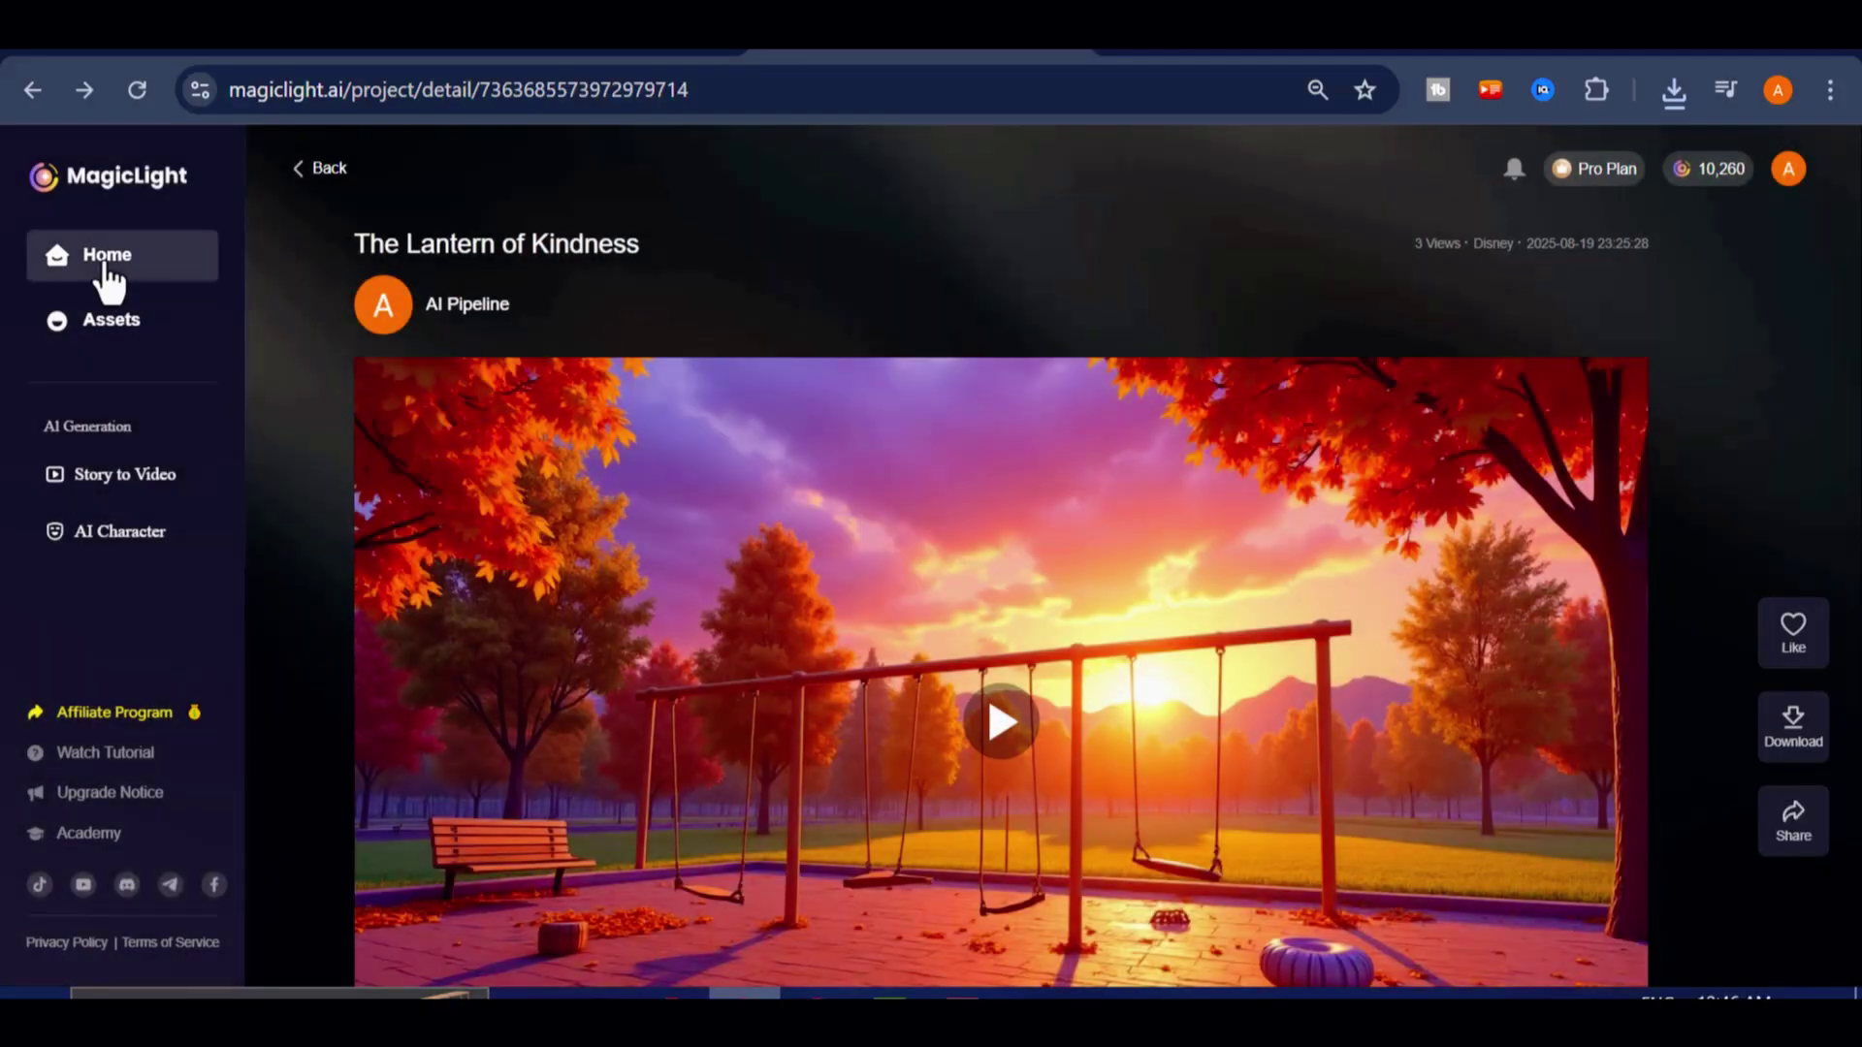
Go to the Home page and scroll through the sample story video gallery.
left_click(107, 267)
scroll(1206, 524, "down", 2)
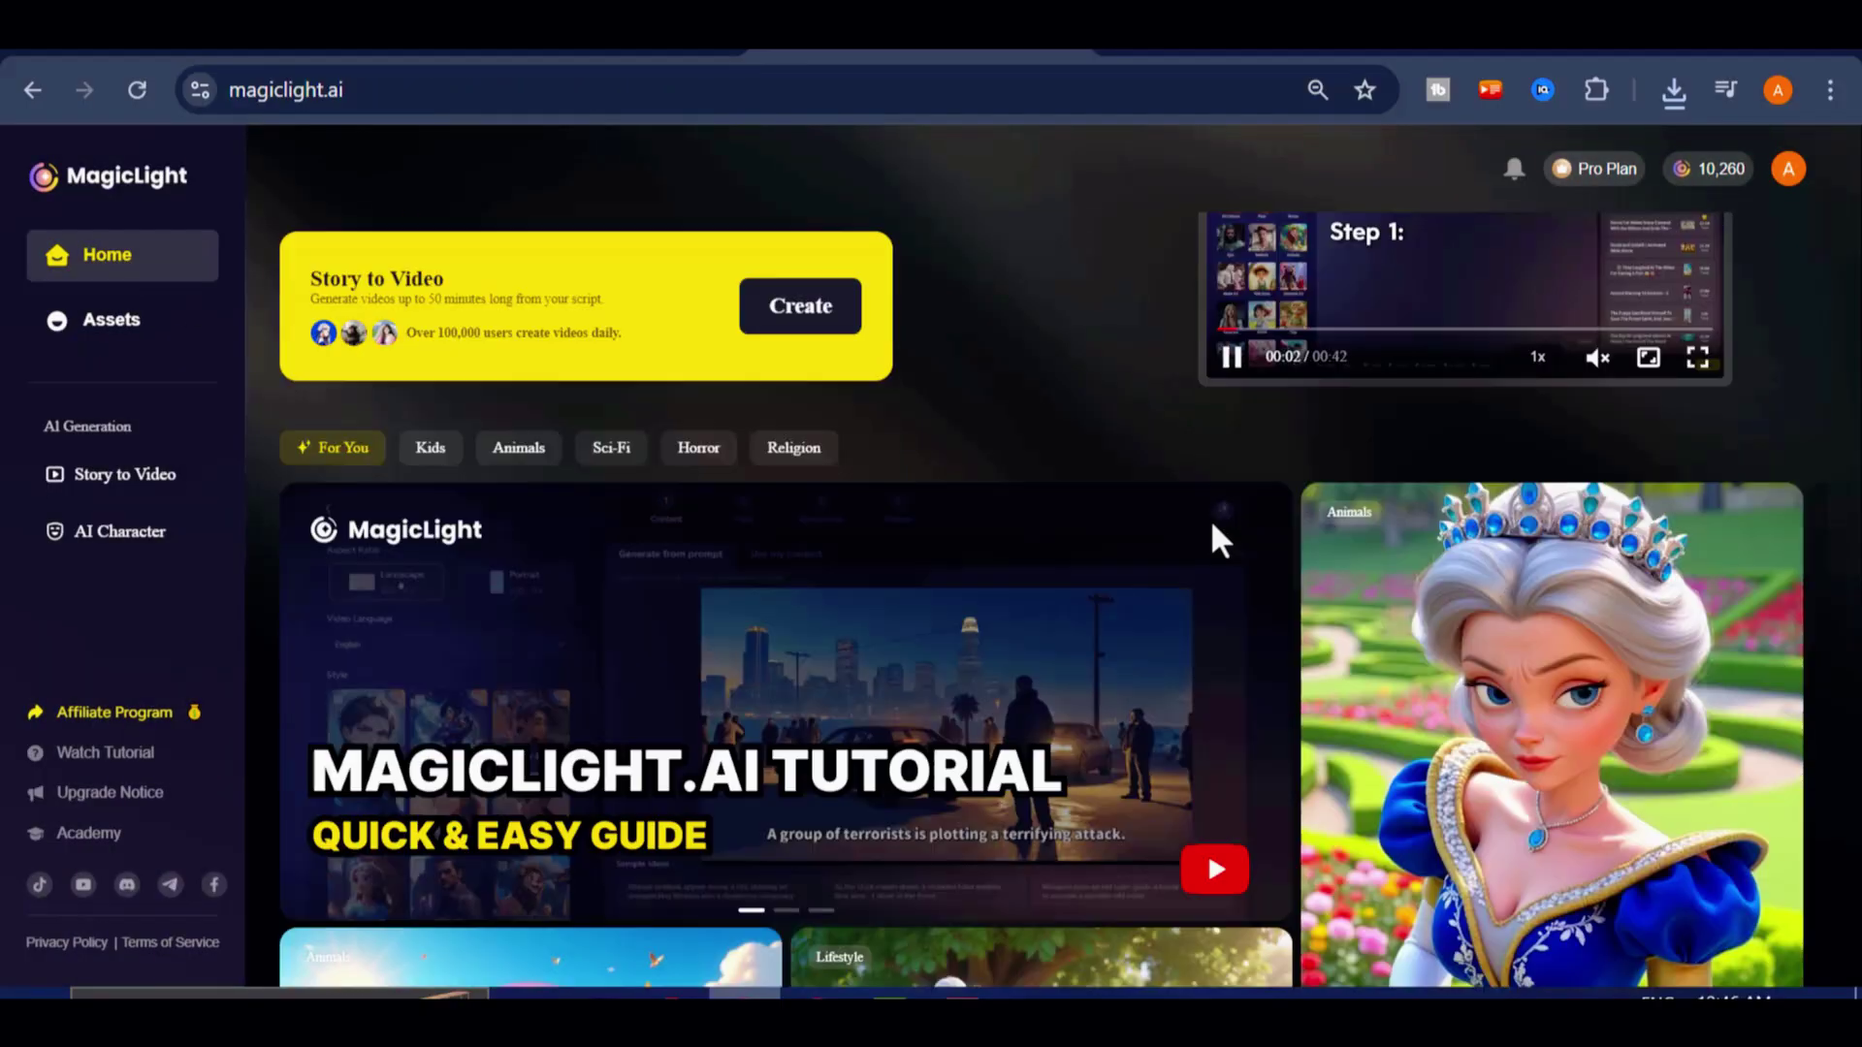
scroll(1219, 540, "down", 12)
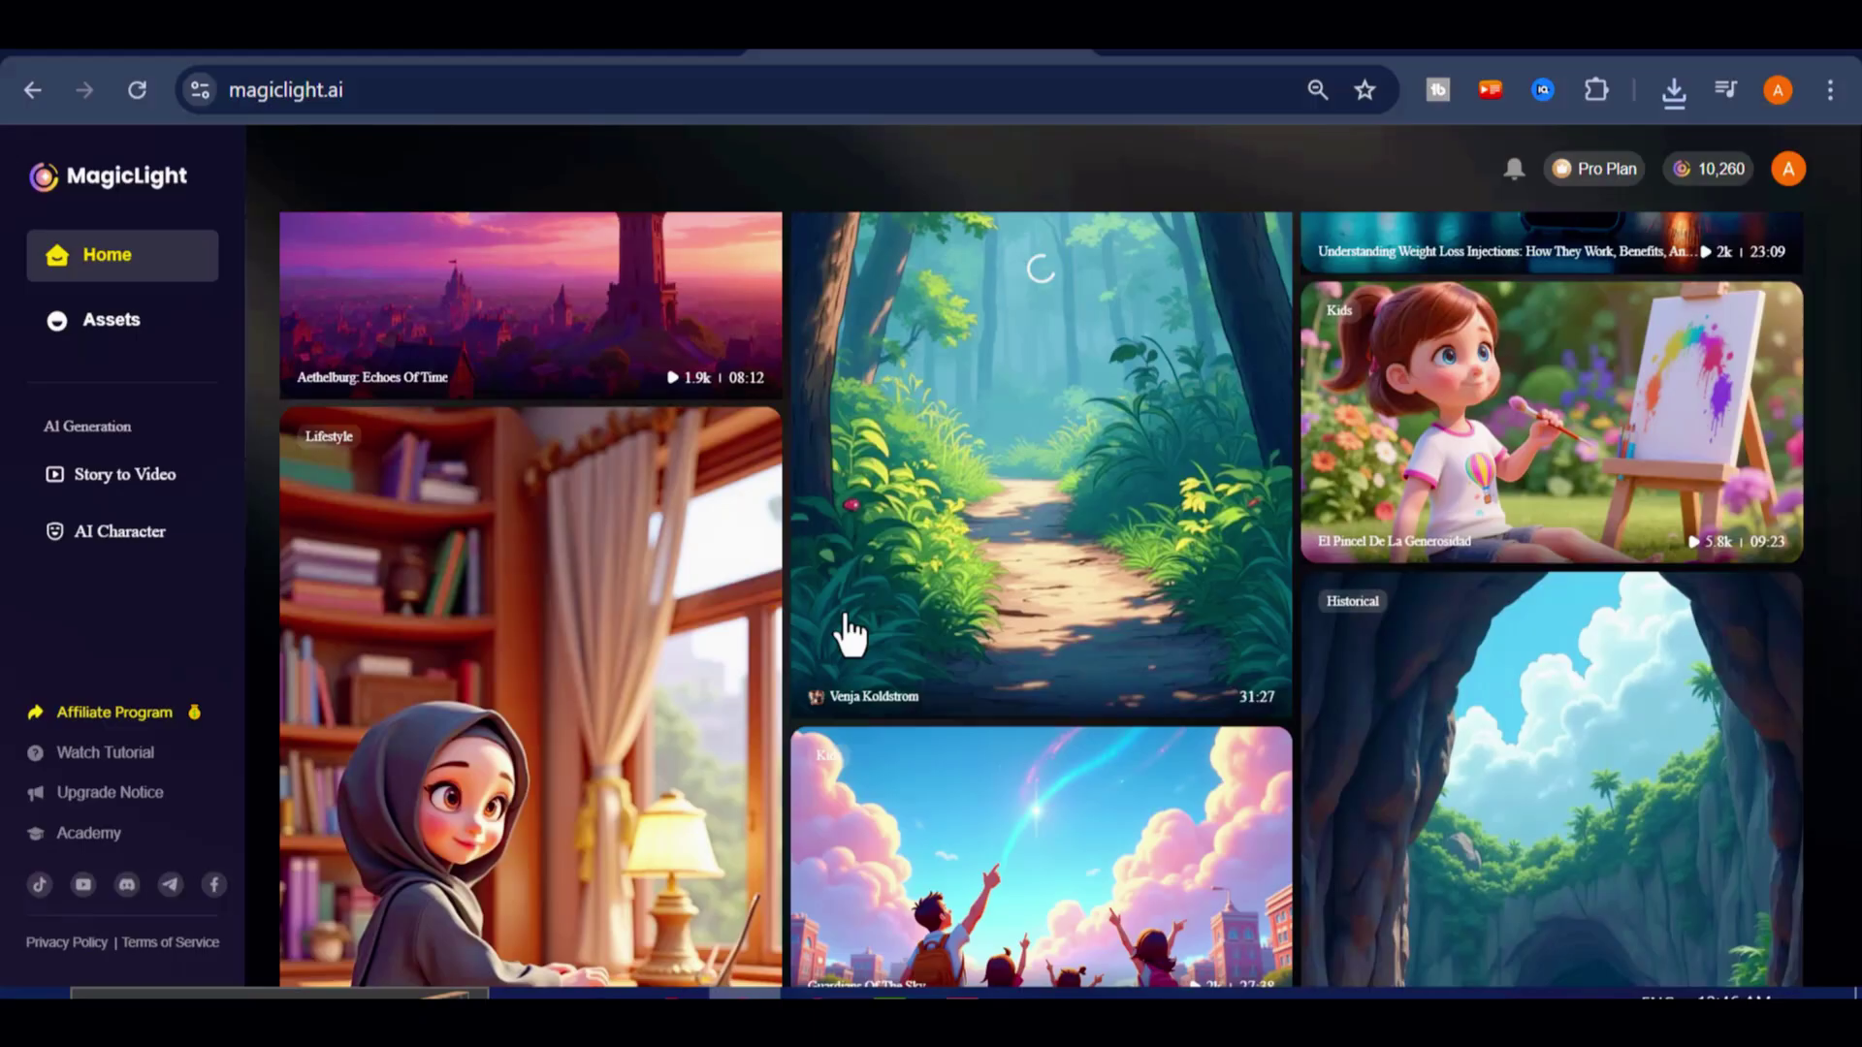
scroll(849, 635, "down", 20)
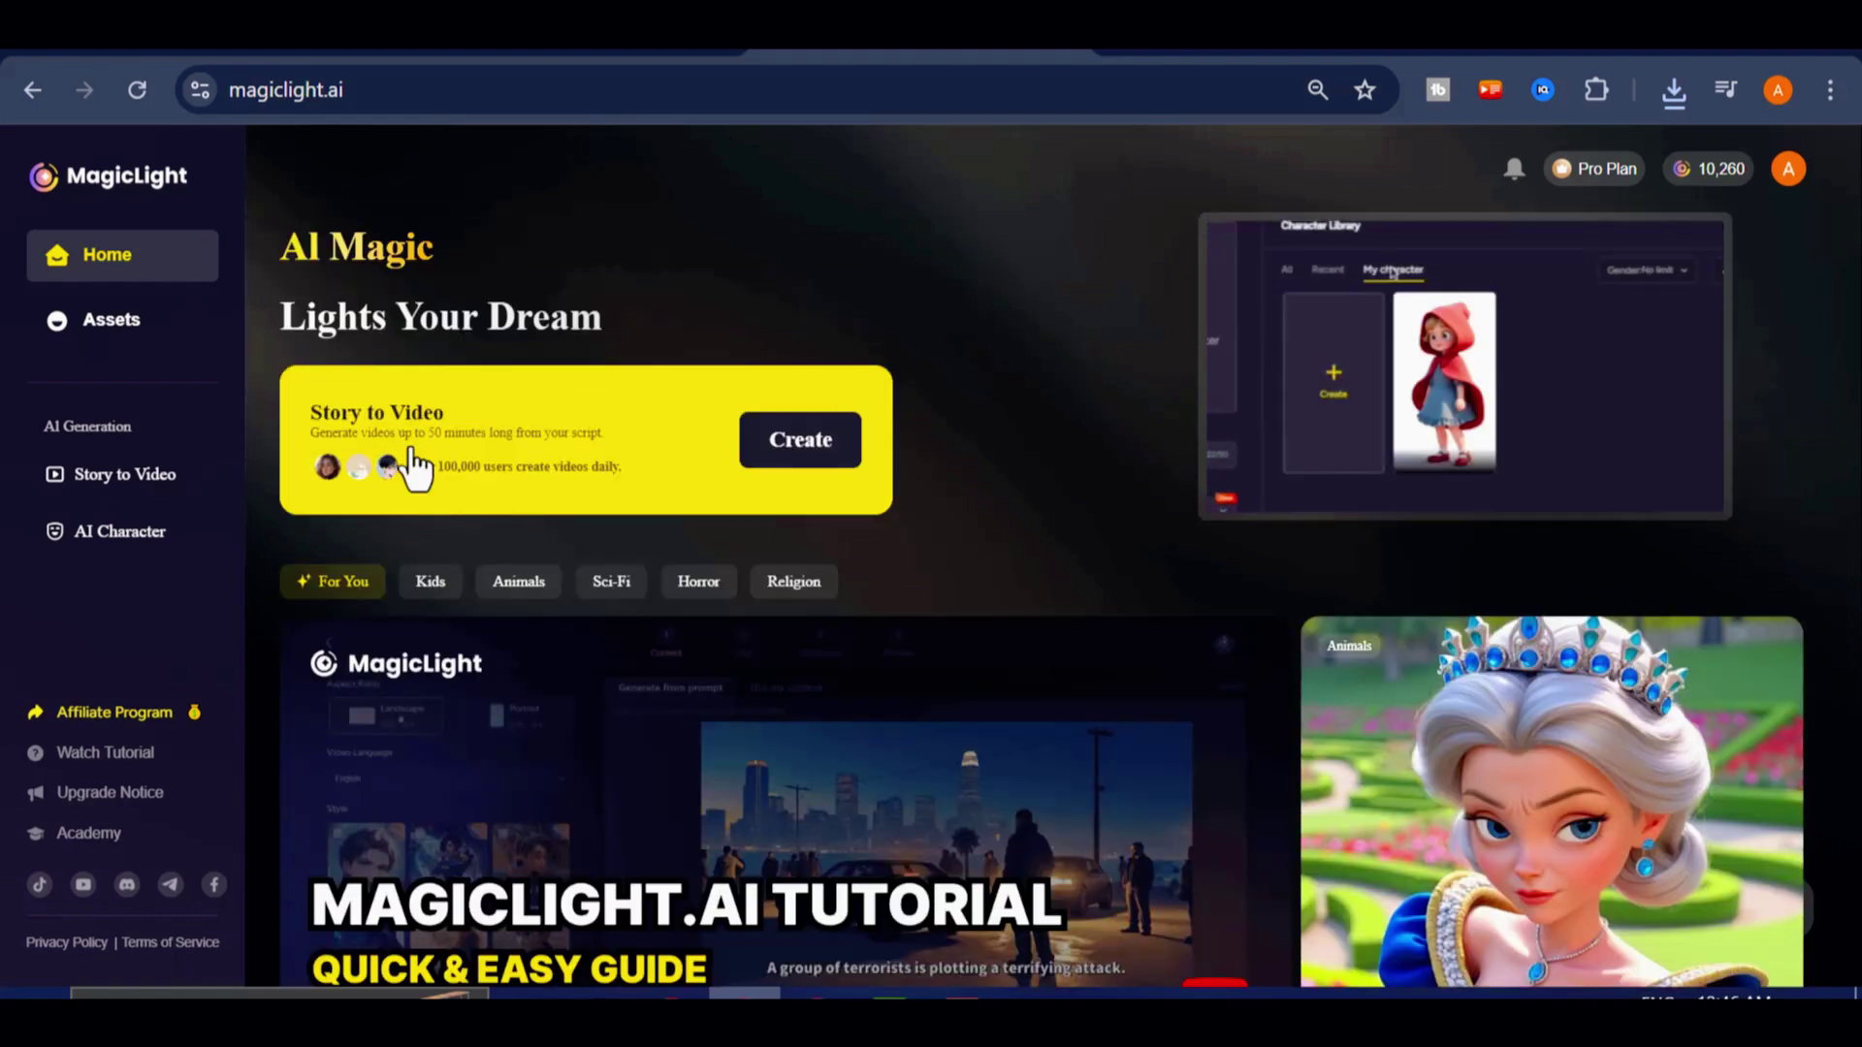
scroll(956, 407, "down", 3)
scroll(958, 417, "up", 3)
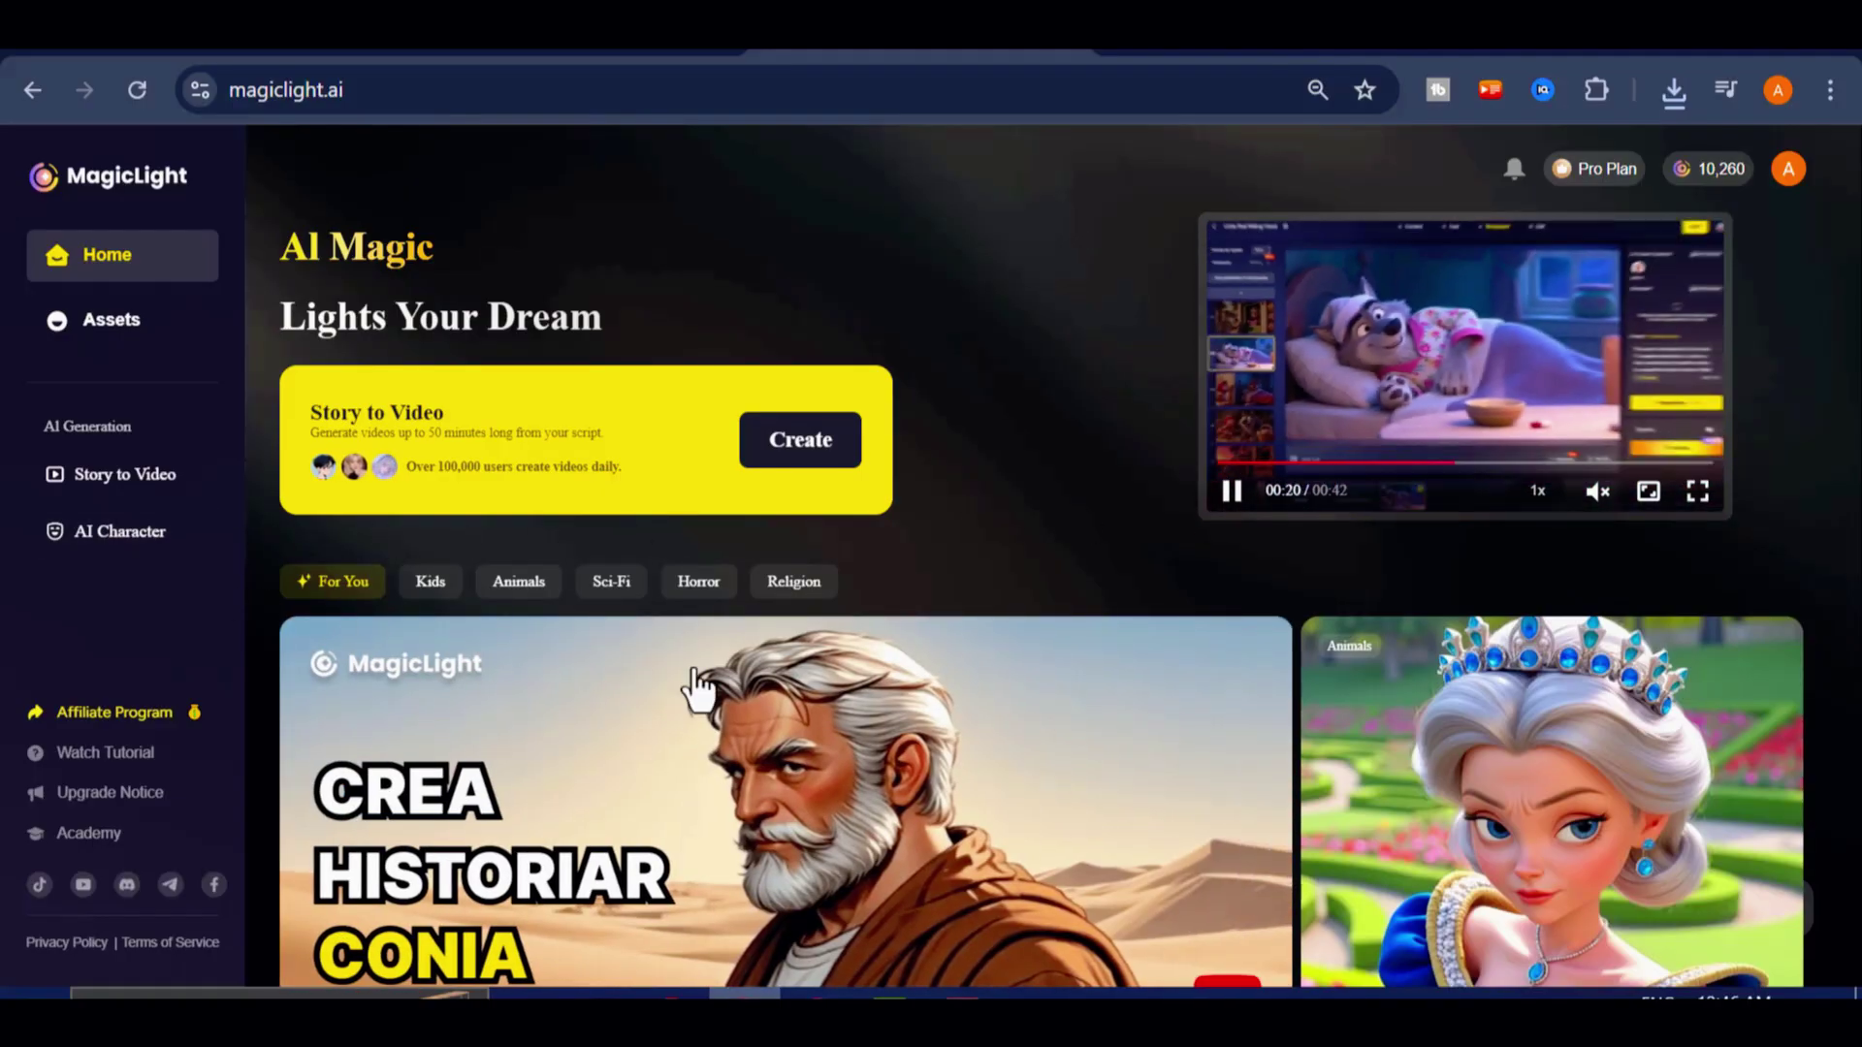
scroll(1114, 740, "down", 2)
scroll(931, 489, "up", 2)
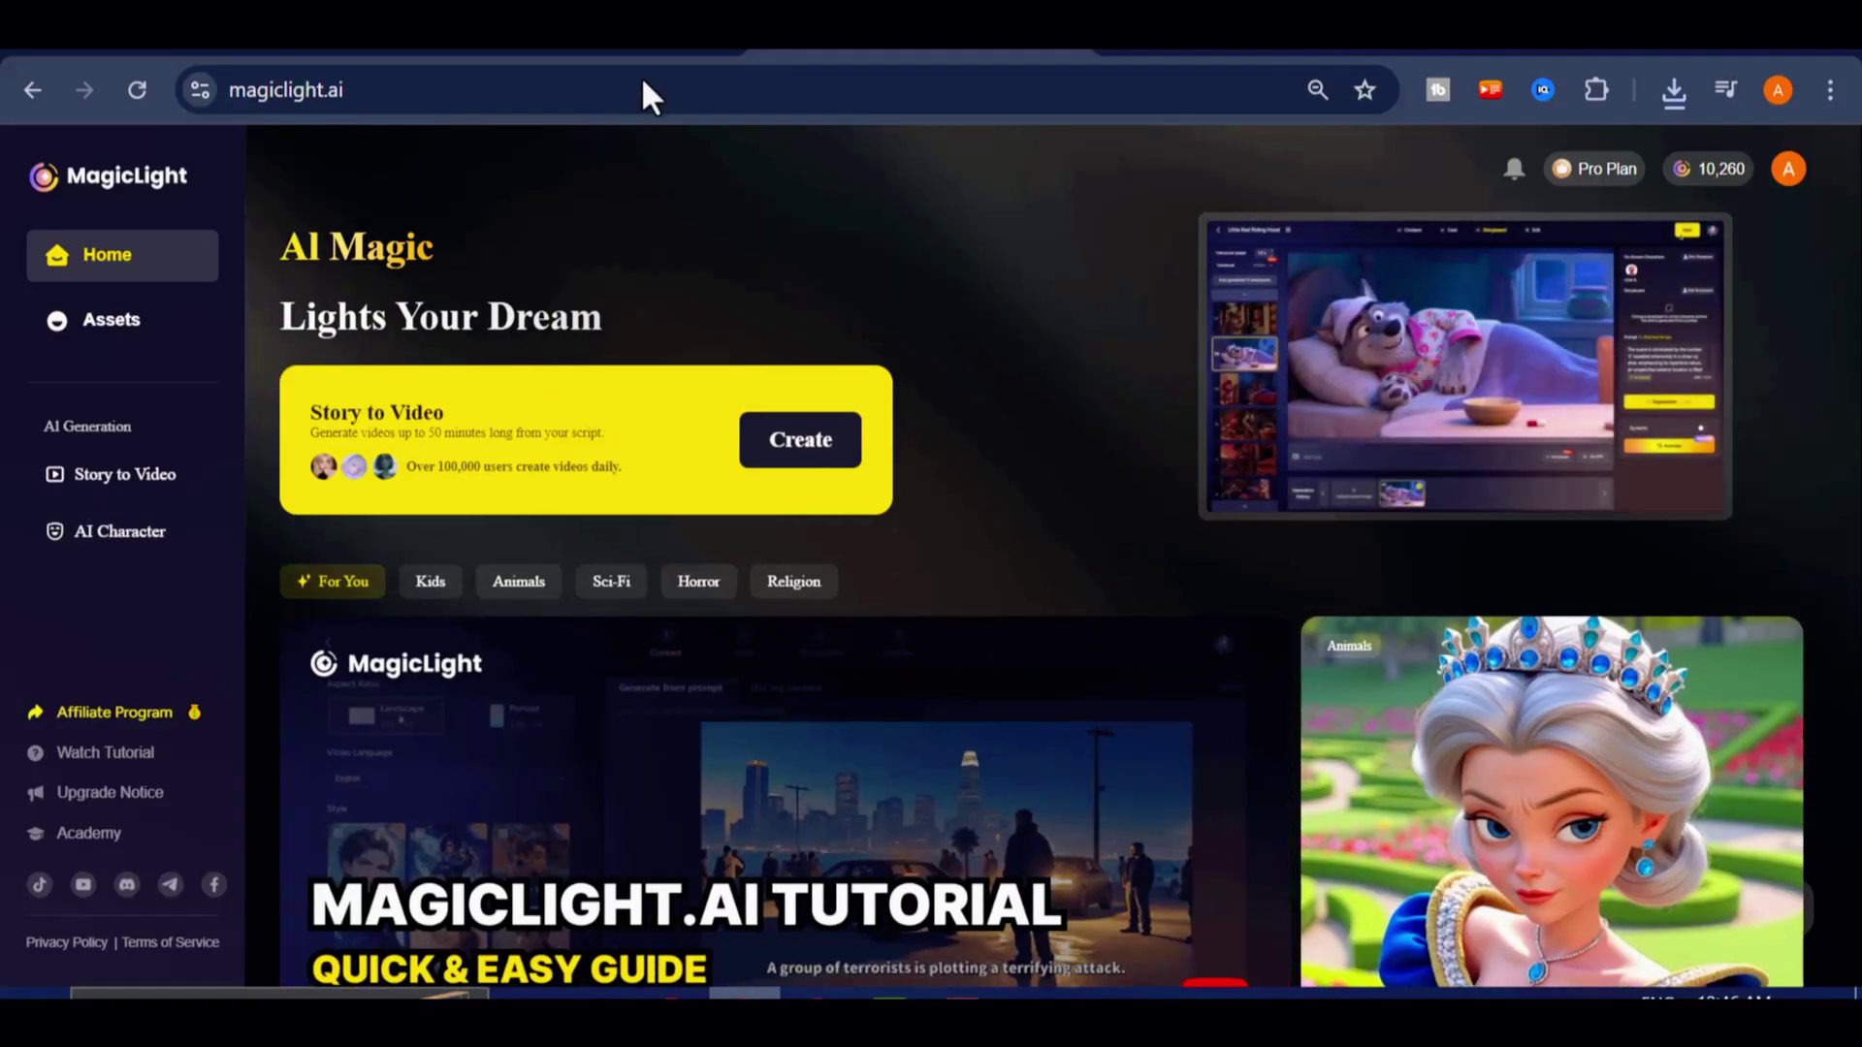
Compare yearly and monthly plan prices, ending on monthly: Standard $12, Plus $26, Pro $35.
left_click(1600, 173)
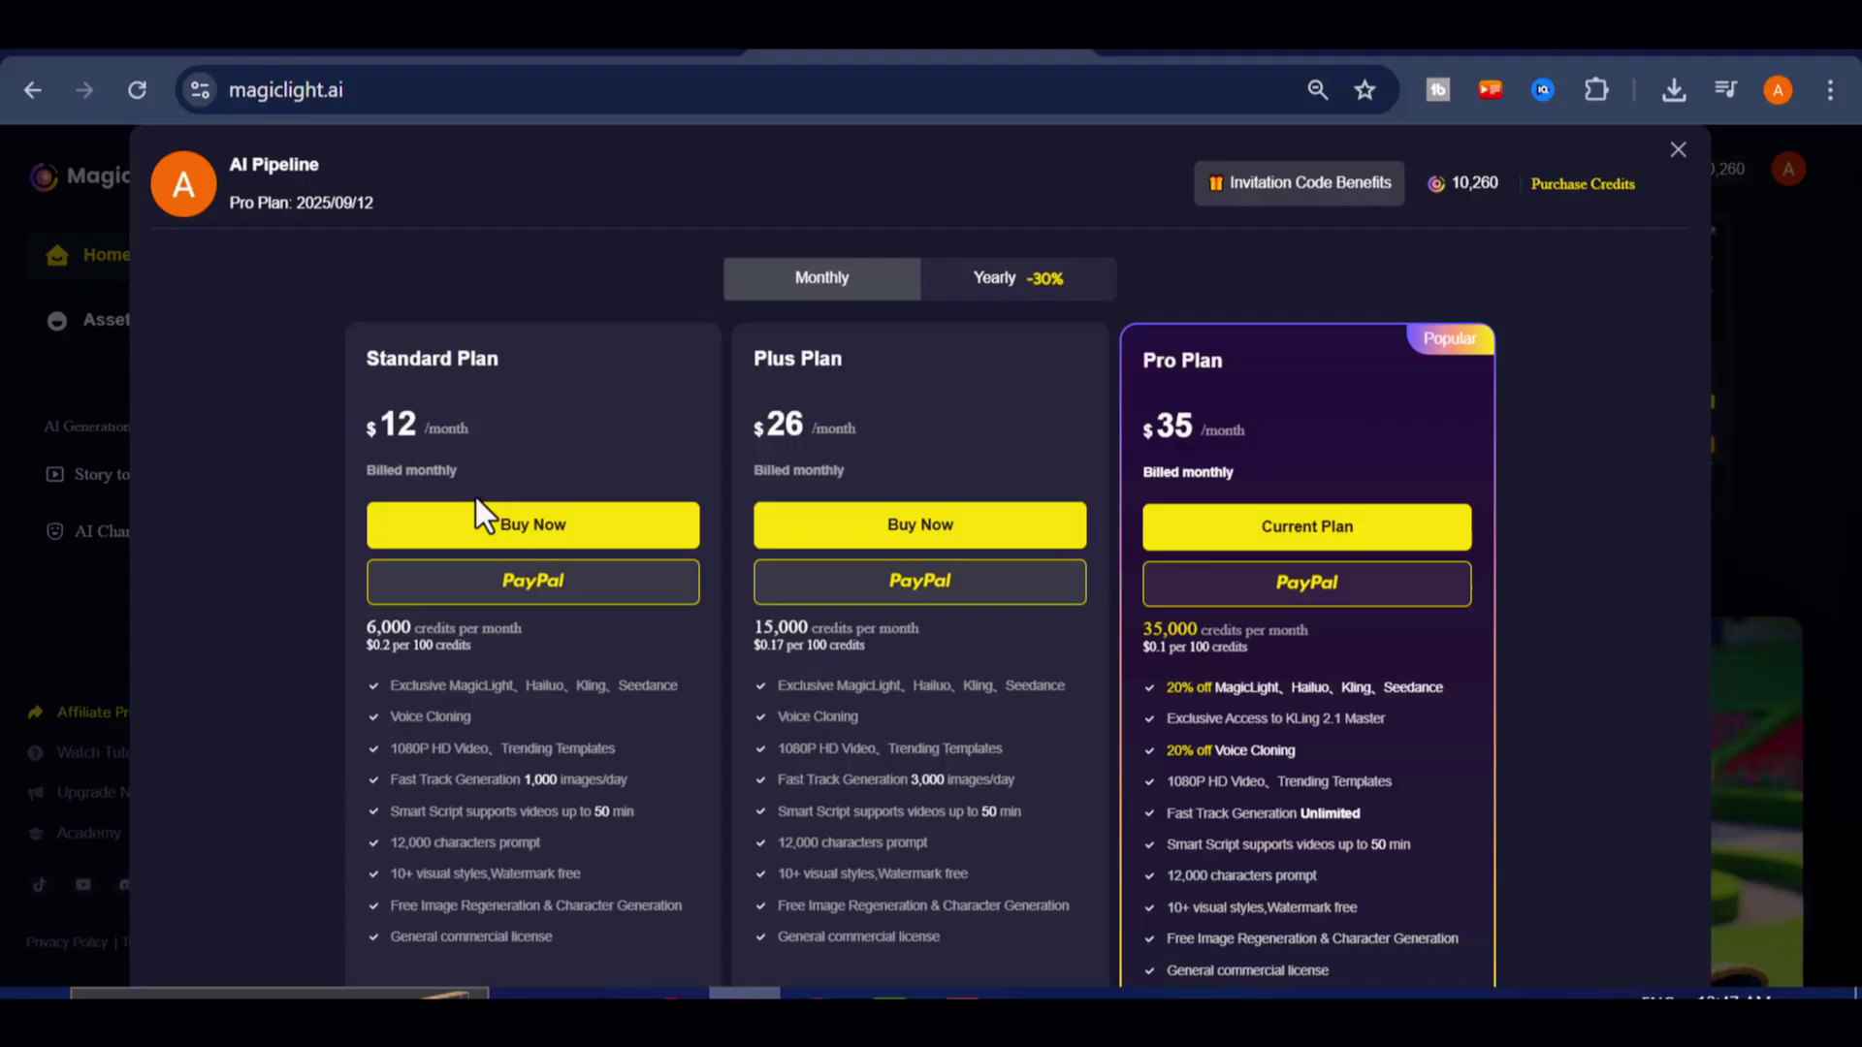
scroll(454, 548, "down", 1)
left_click(1032, 187)
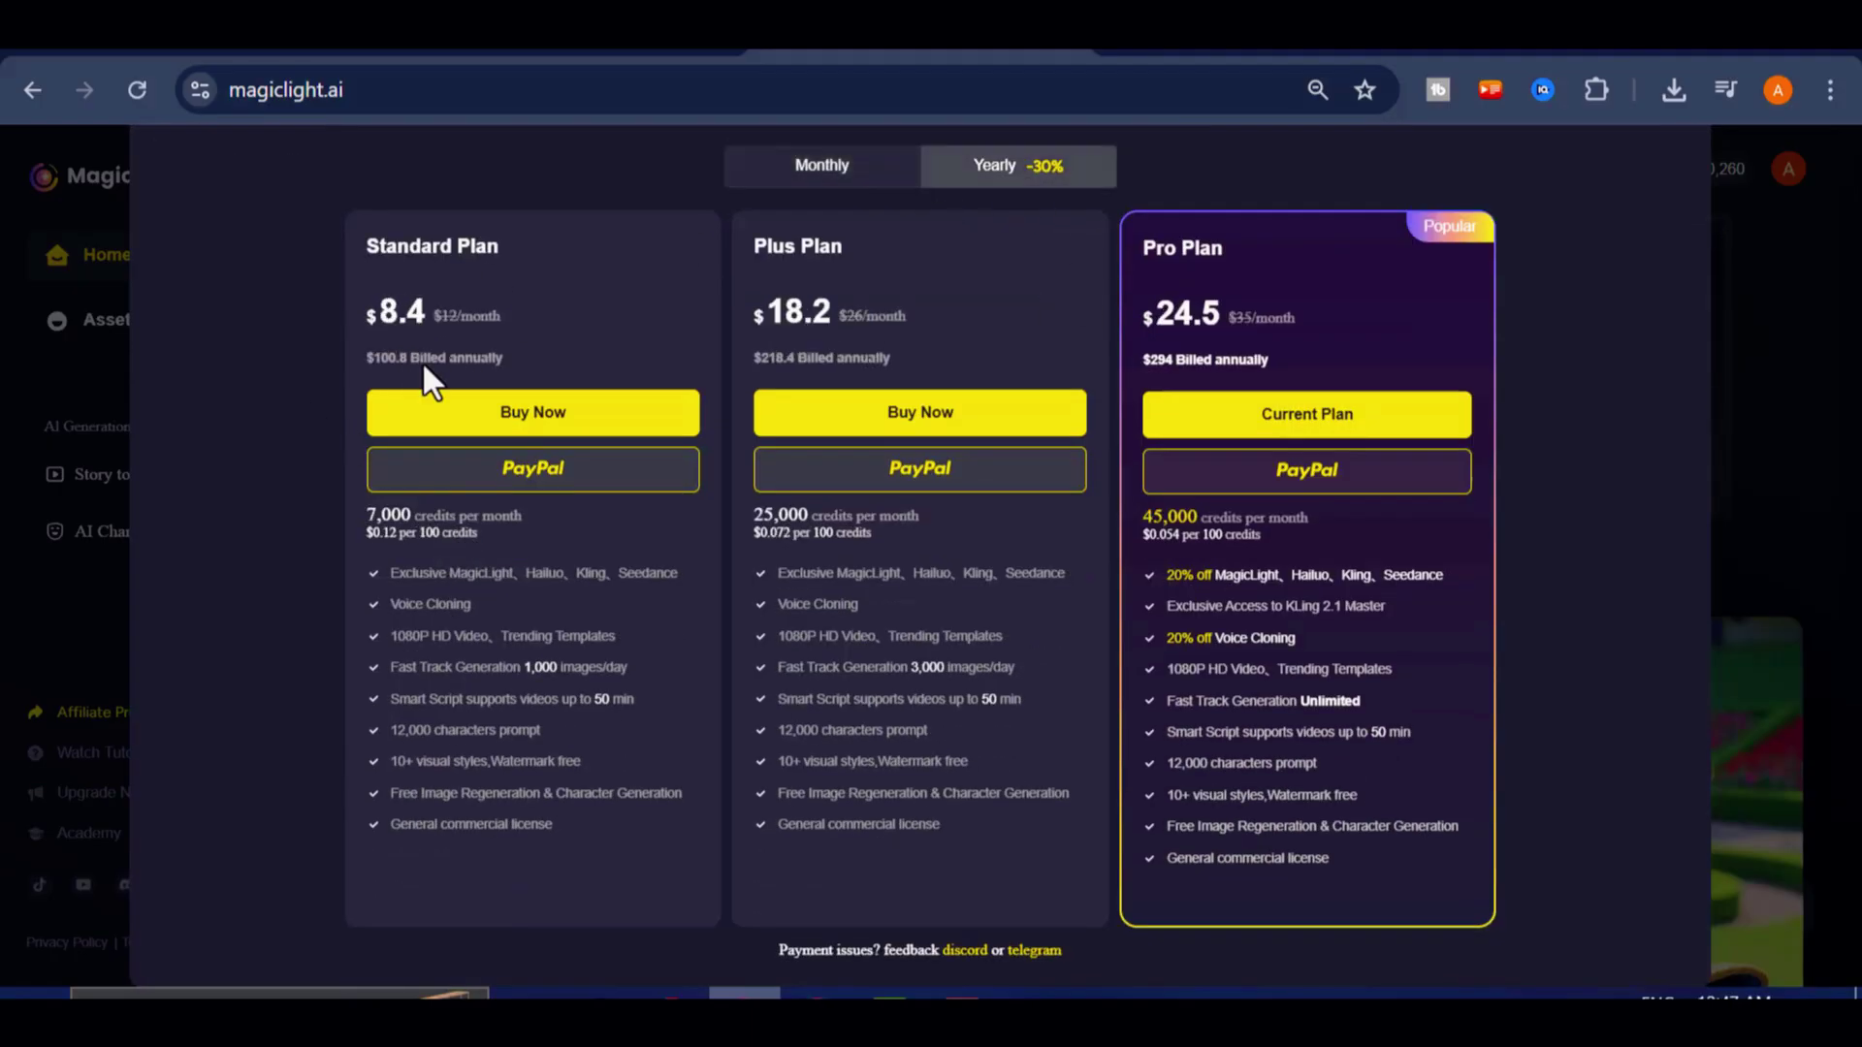
scroll(508, 528, "up", 1)
left_click(789, 312)
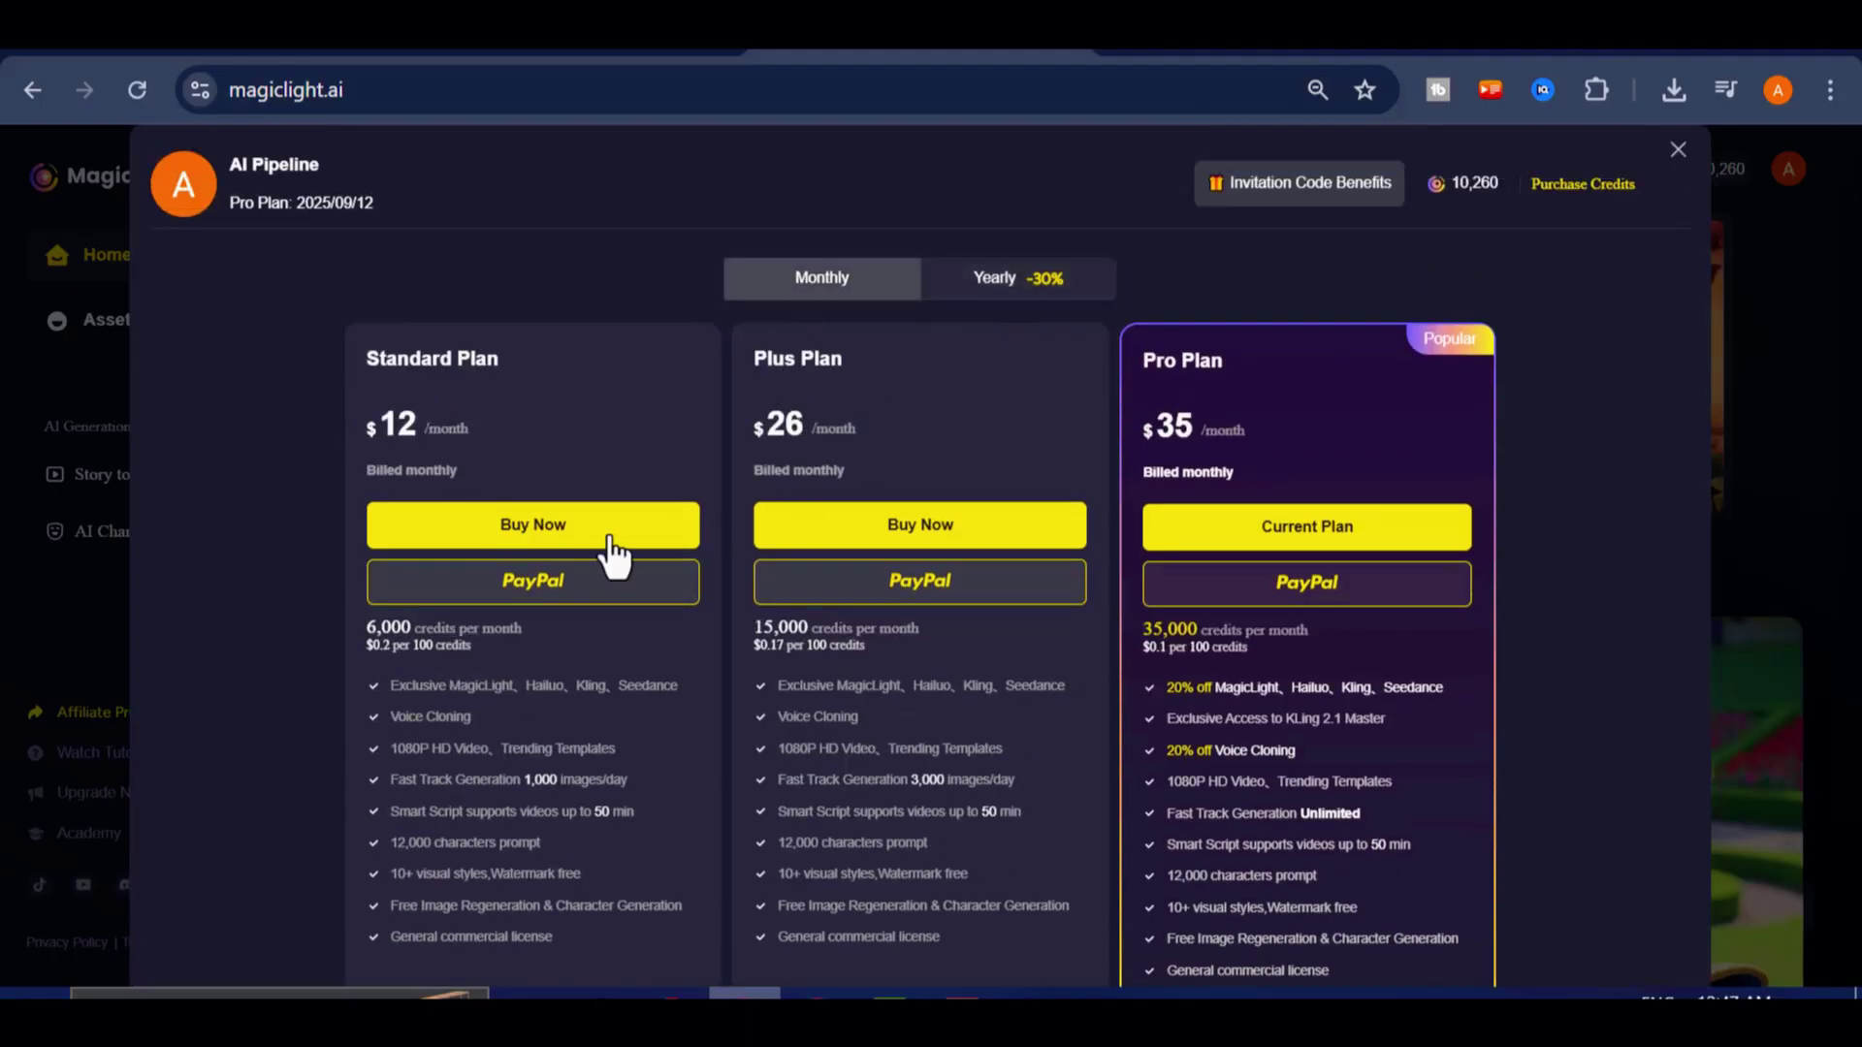
scroll(388, 533, "down", 1)
scroll(752, 608, "up", 1)
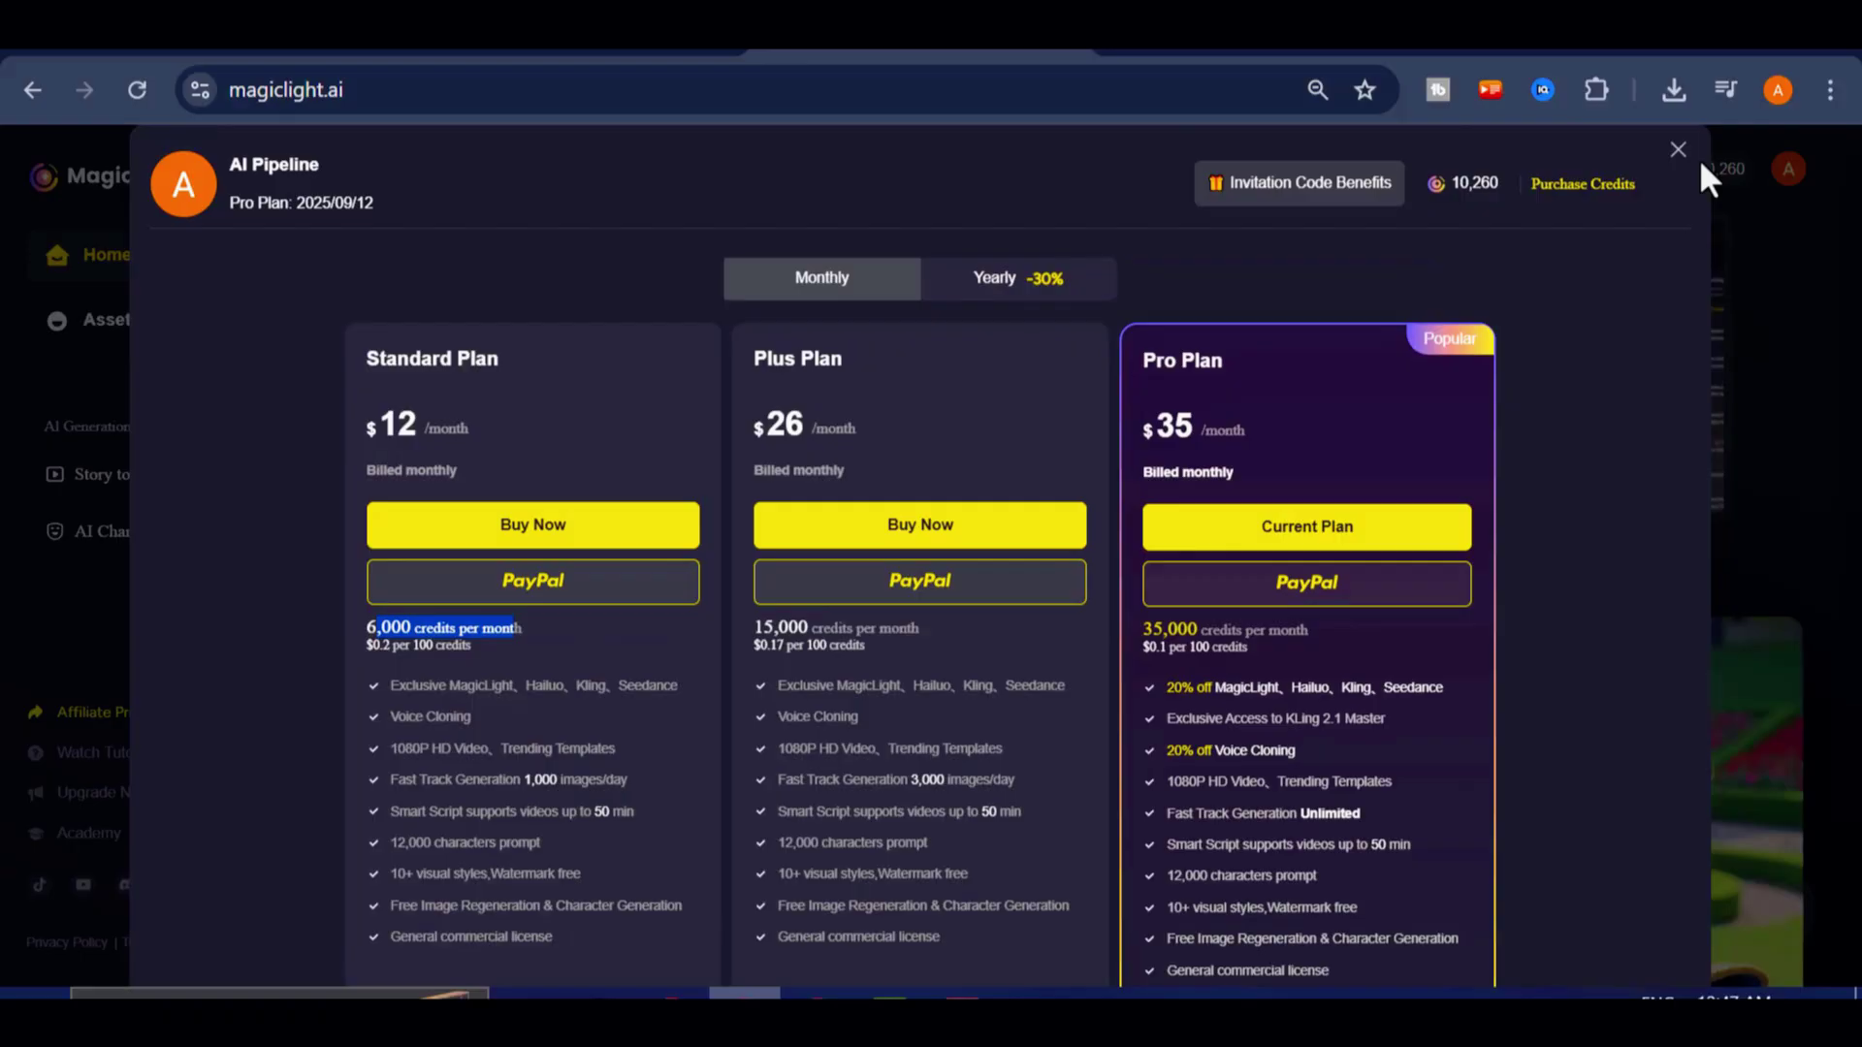
Close the pricing plans window, returning to the home page with the Kids category showing.
left_click(1678, 151)
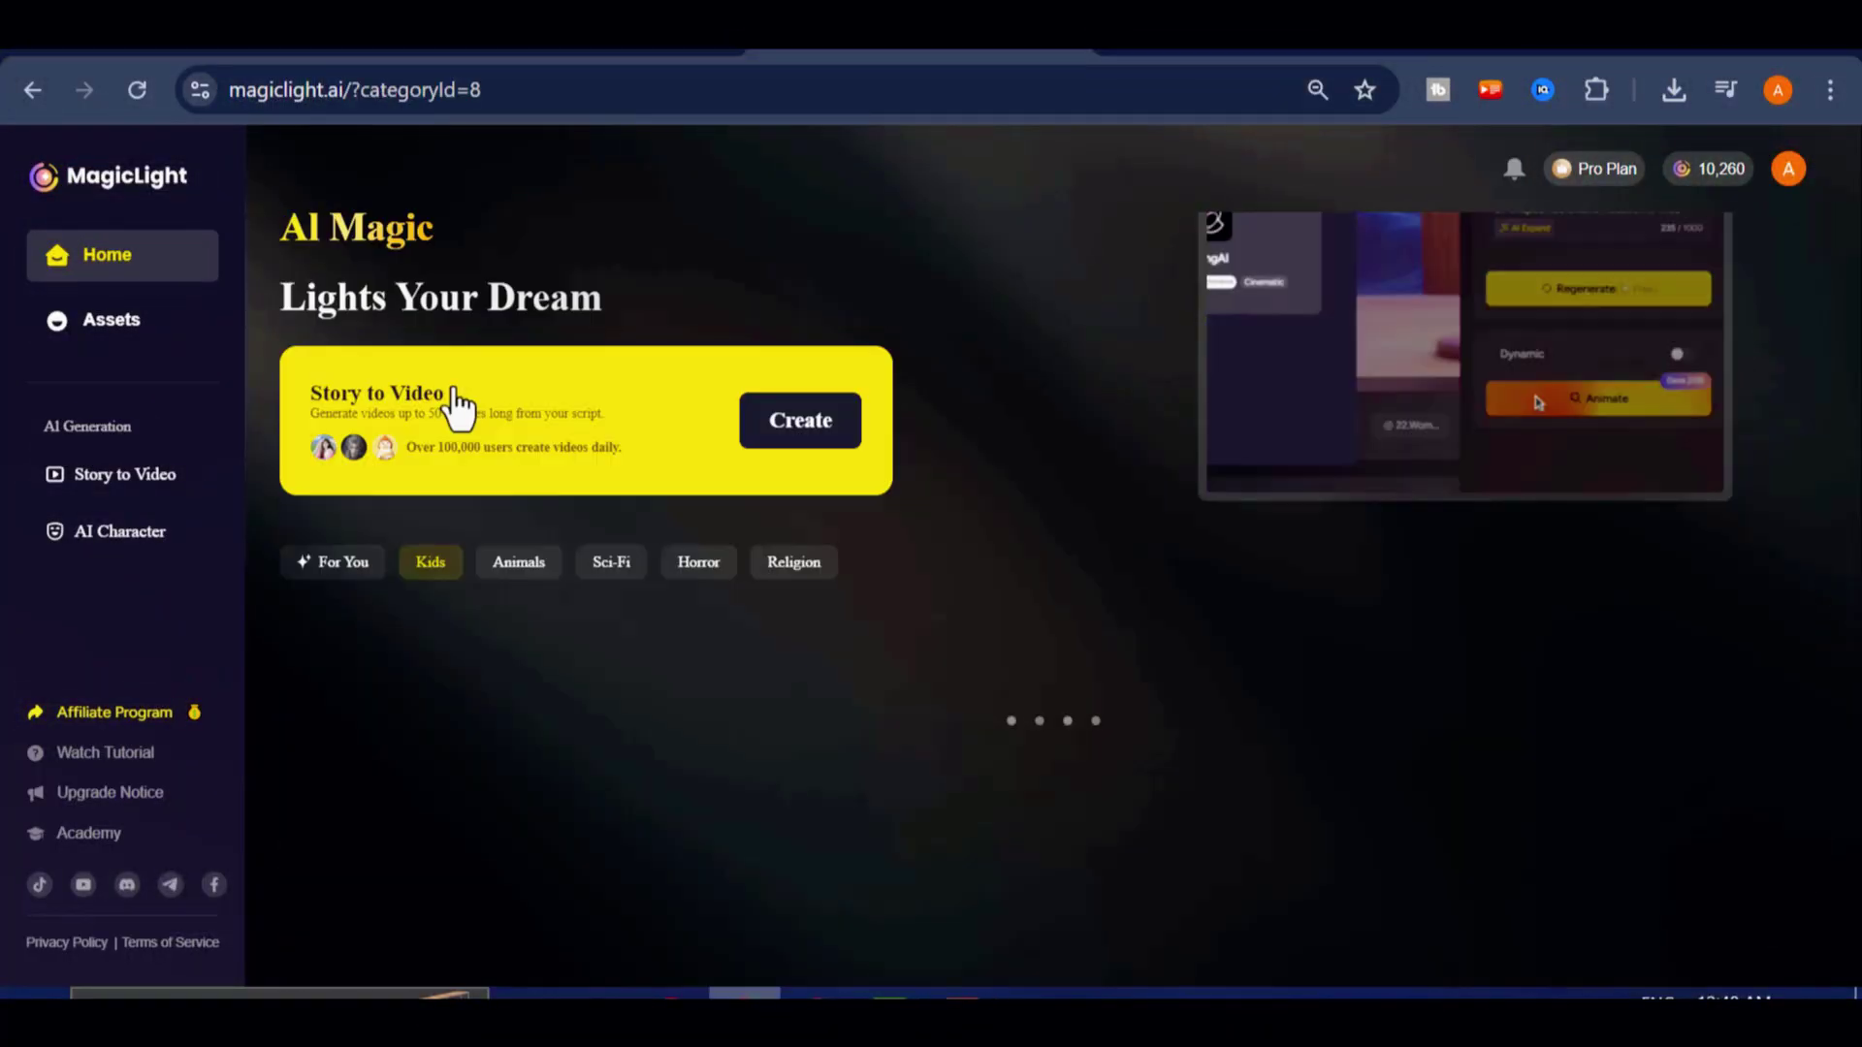
Browse the Animals and then the Sci-Fi story grids on the home gallery.
scroll(935, 553, "up", 2)
left_click(524, 585)
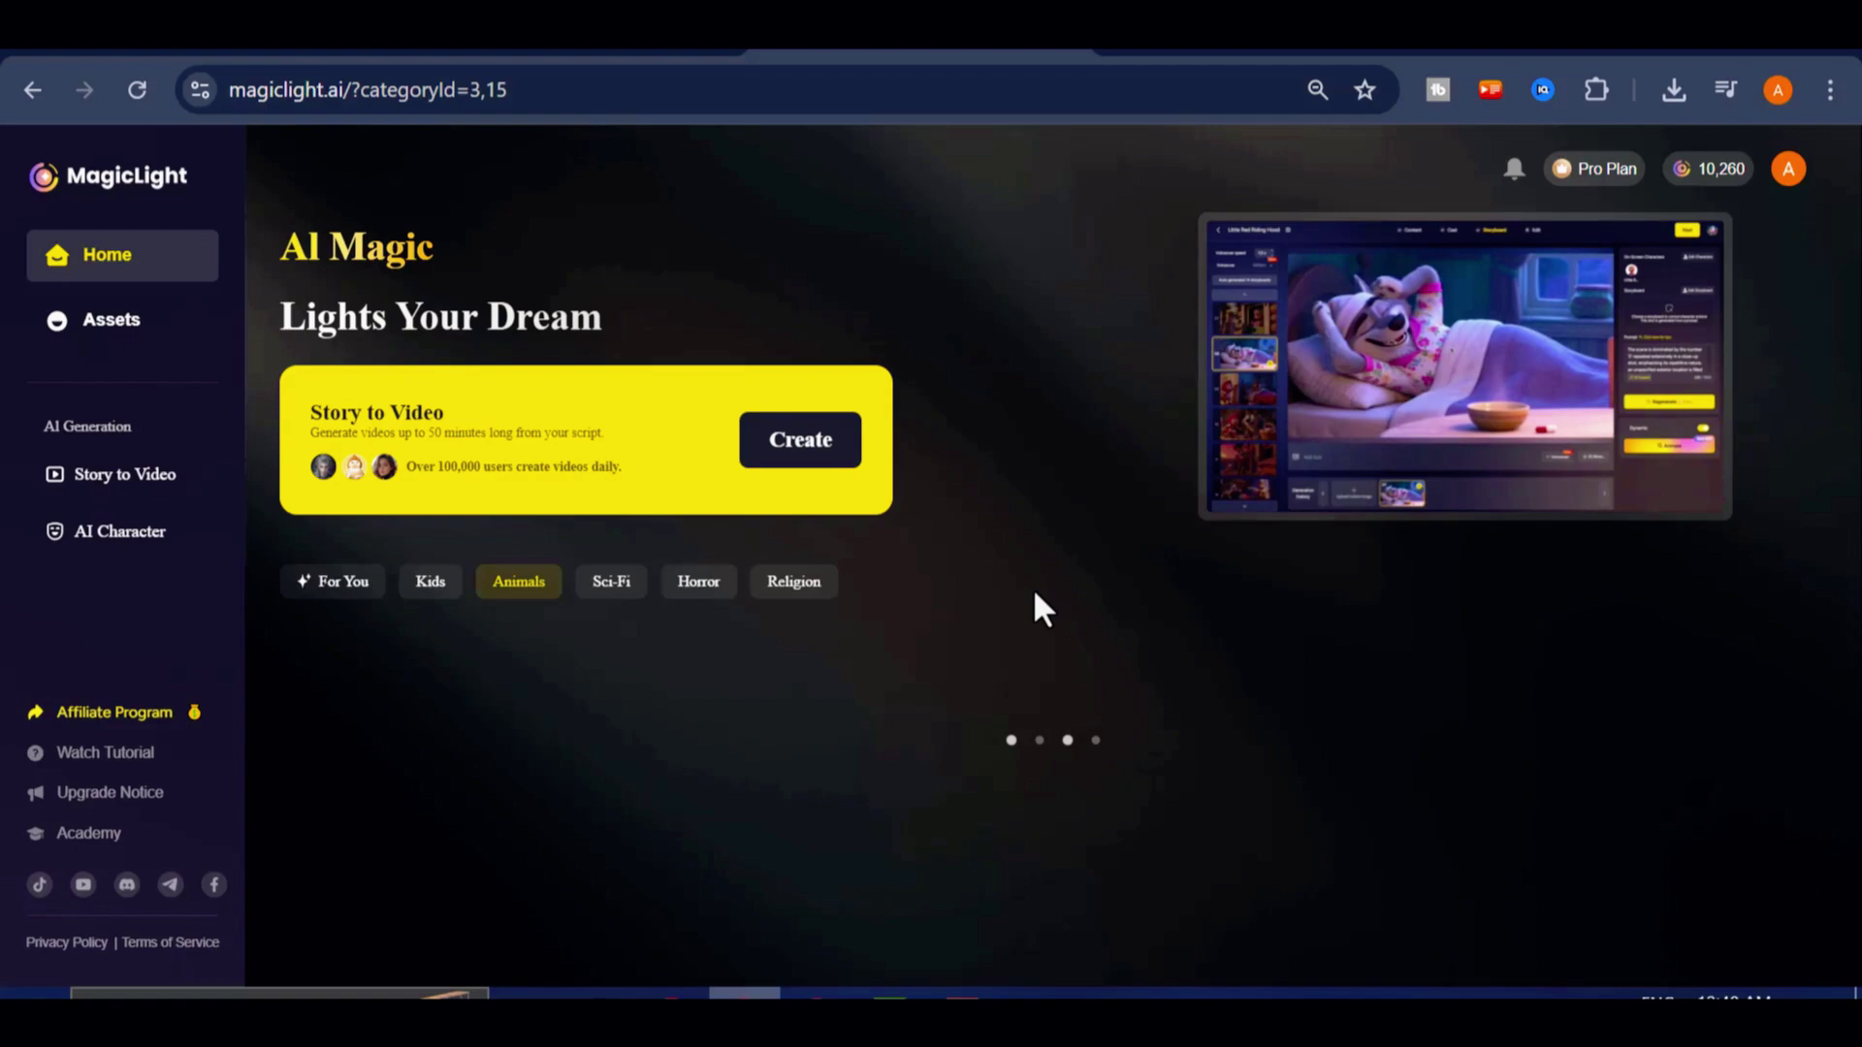
scroll(722, 563, "down", 2)
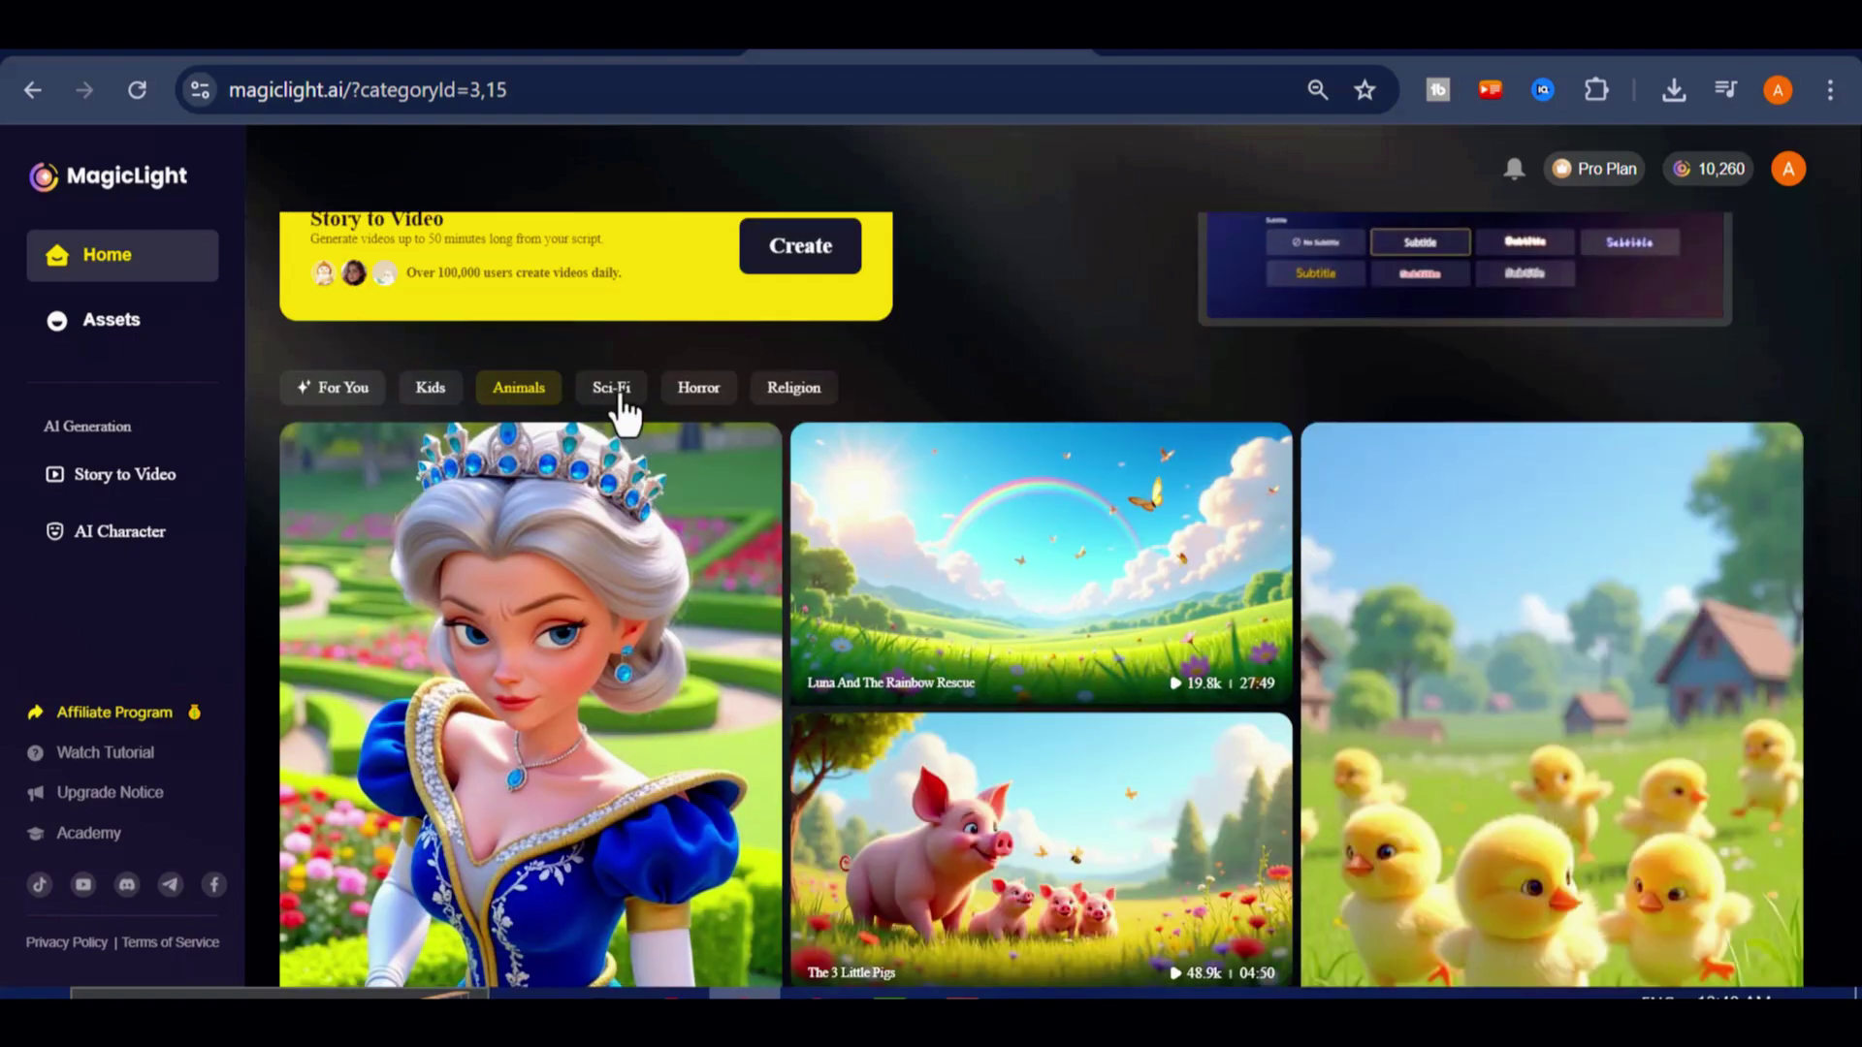
left_click(612, 388)
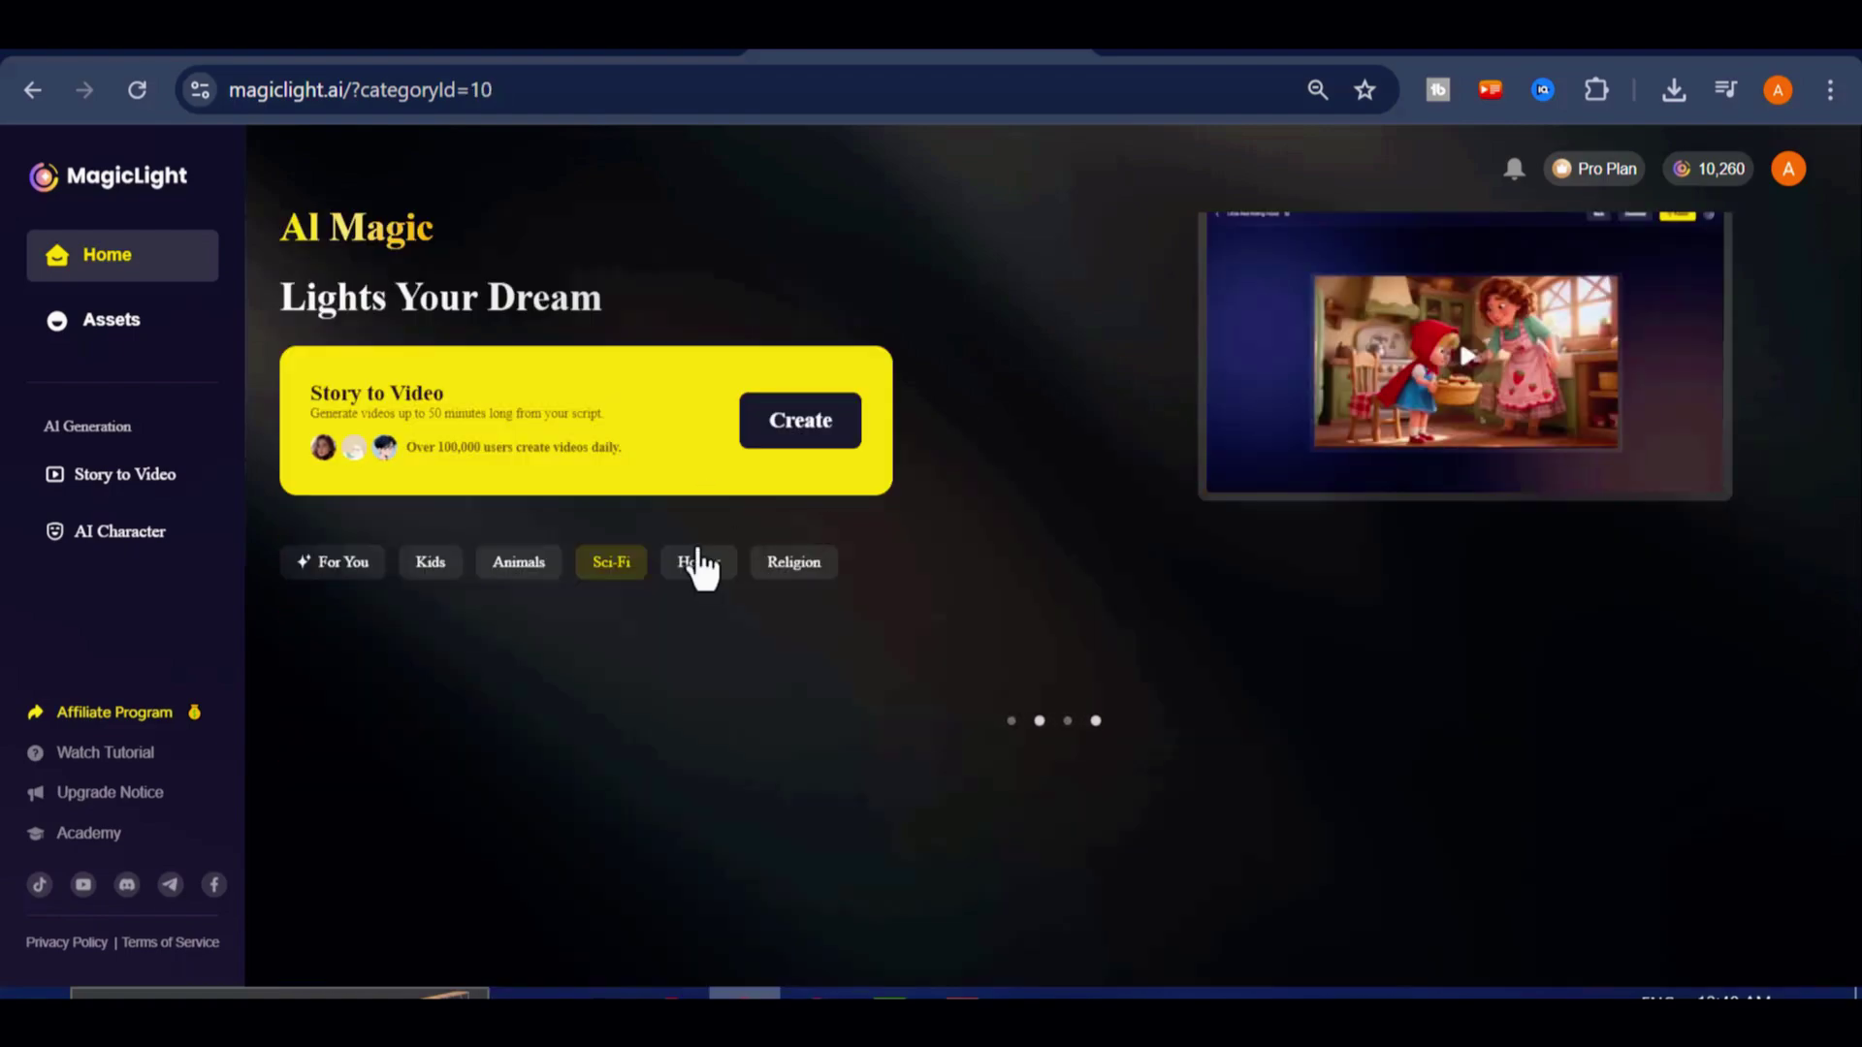
scroll(699, 568, "down", 2)
scroll(520, 507, "down", 2)
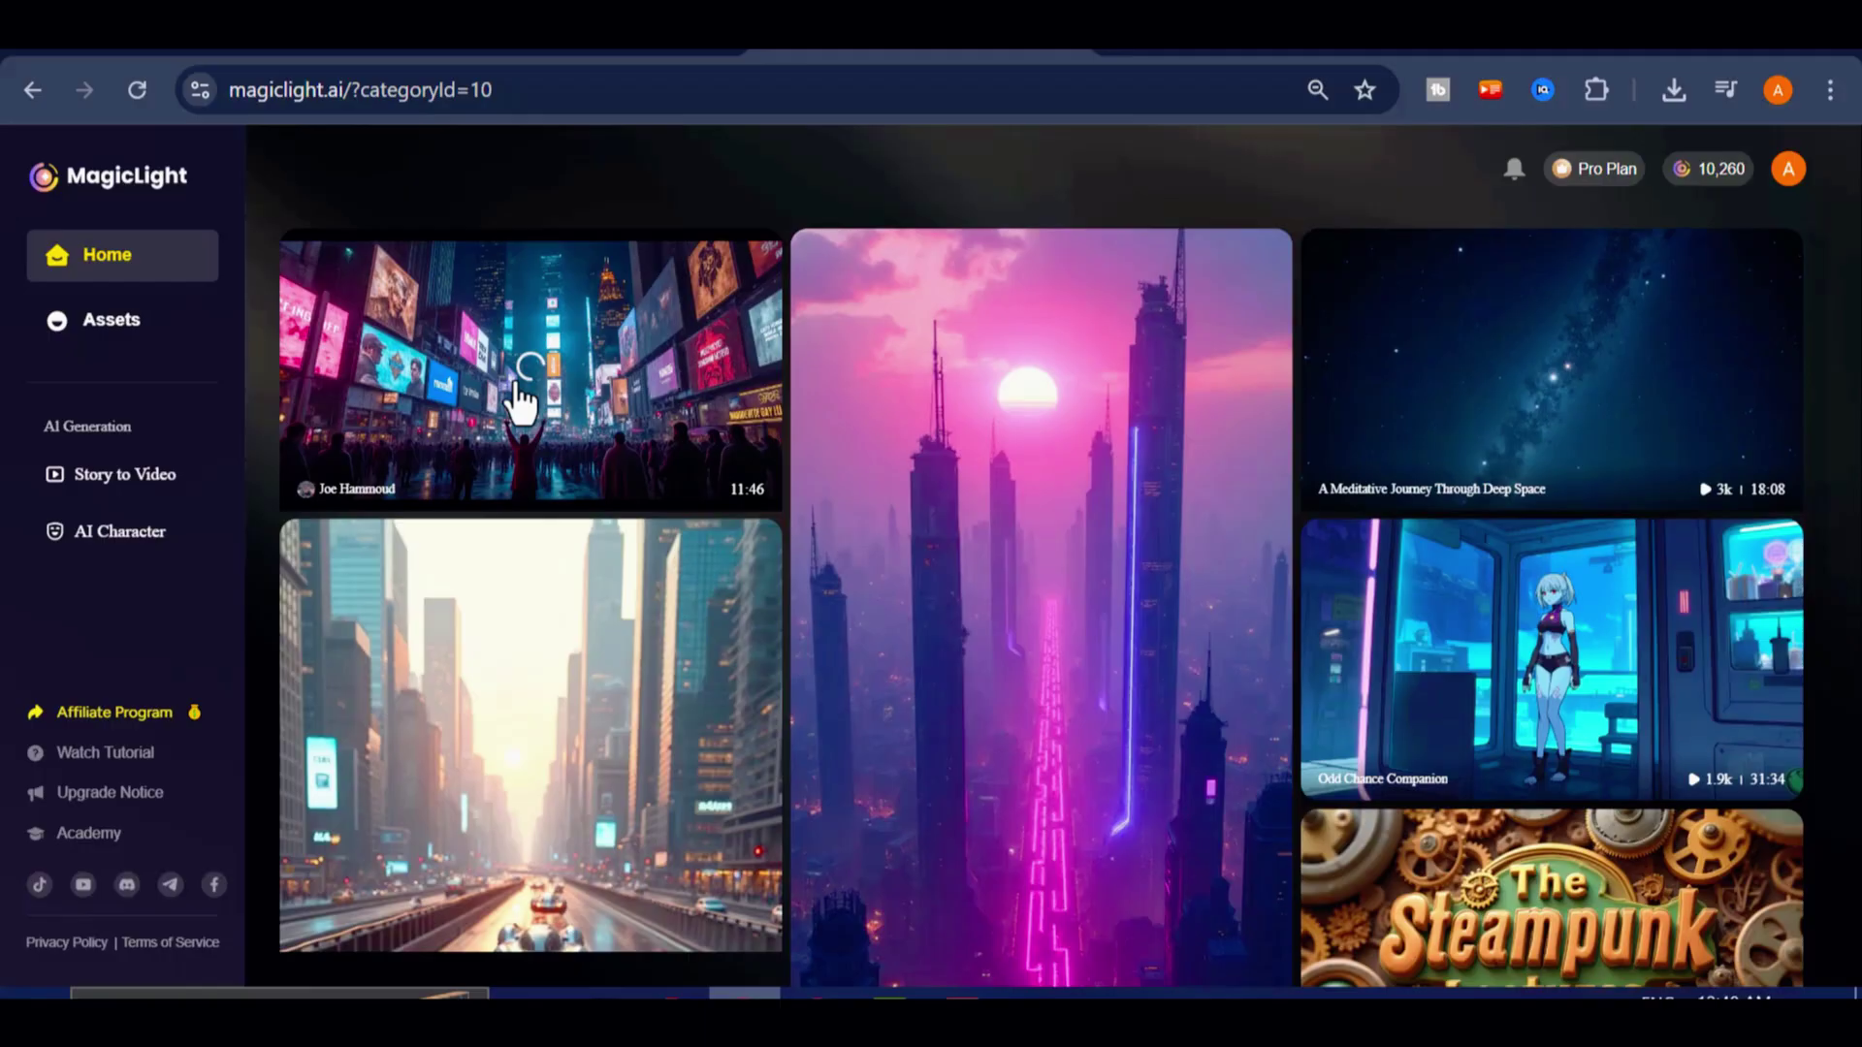
scroll(717, 591, "up", 4)
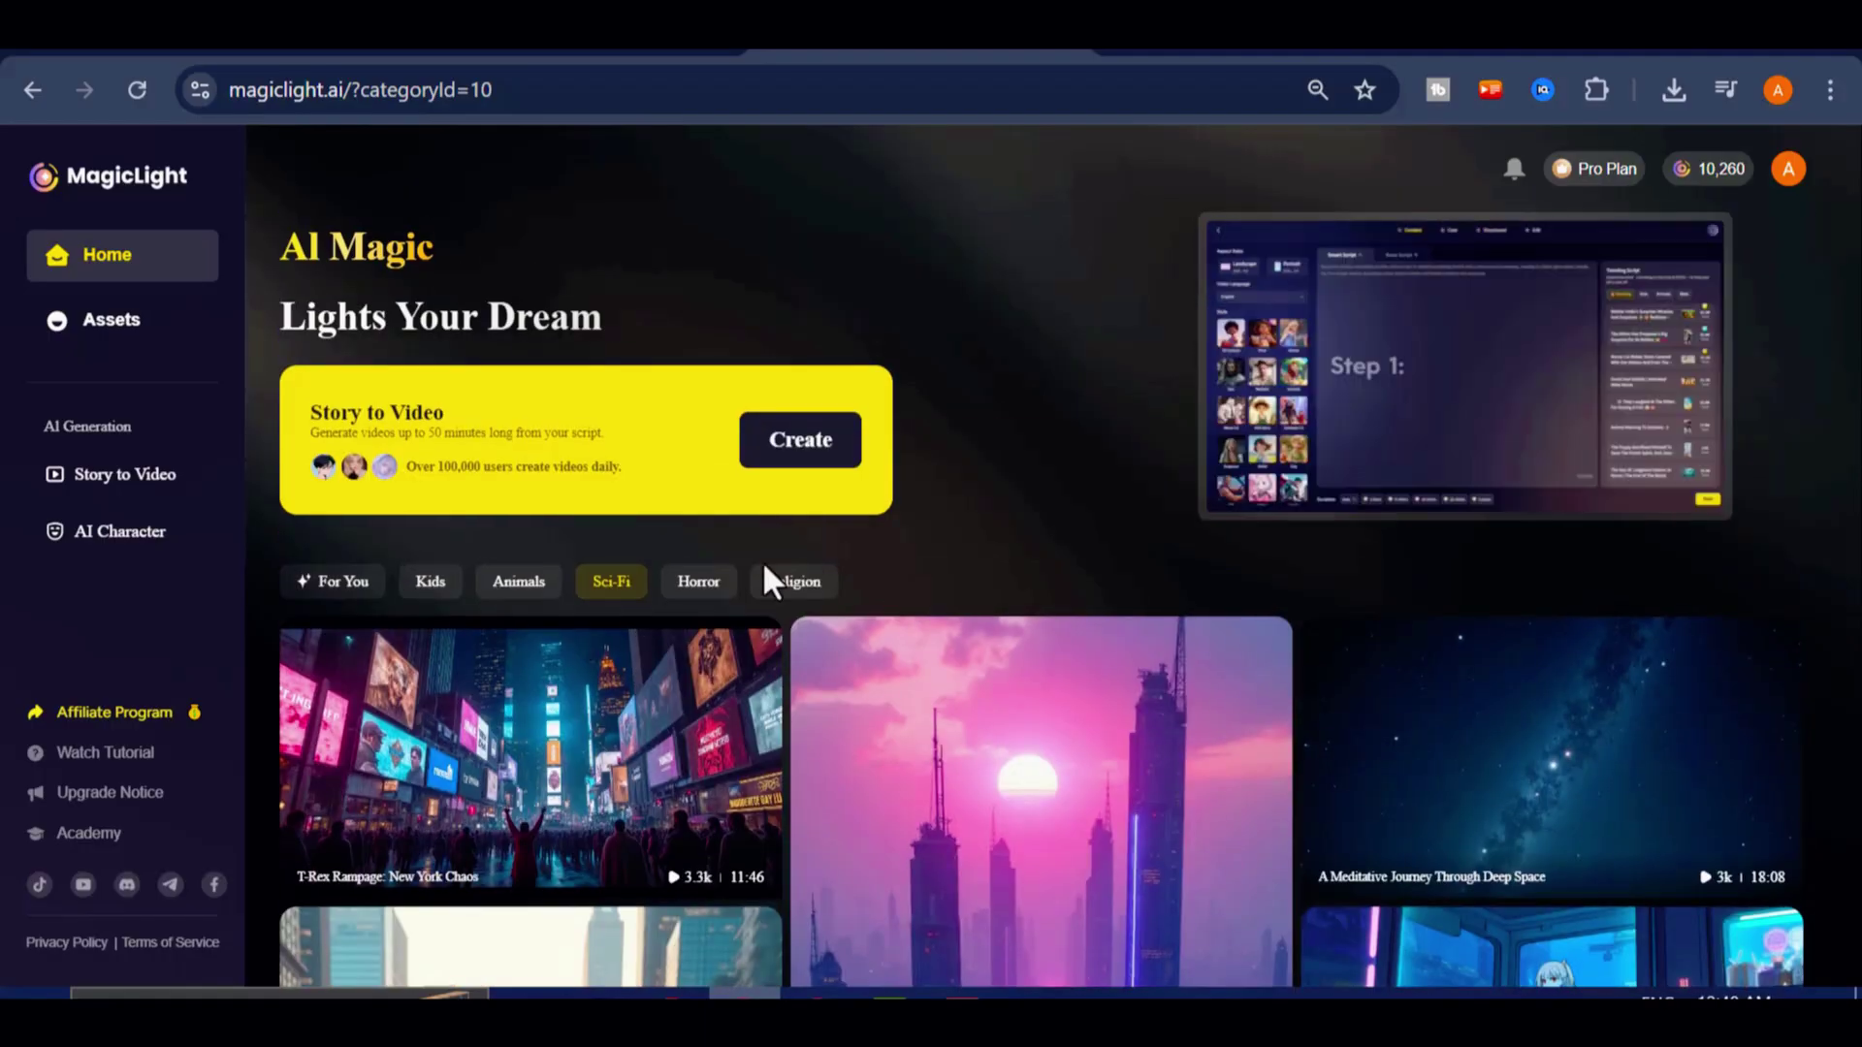
Switch to the Horror category and scroll through stories like The Attic's Secret and Countdown To Zero.
left_click(700, 587)
scroll(970, 630, "down", 2)
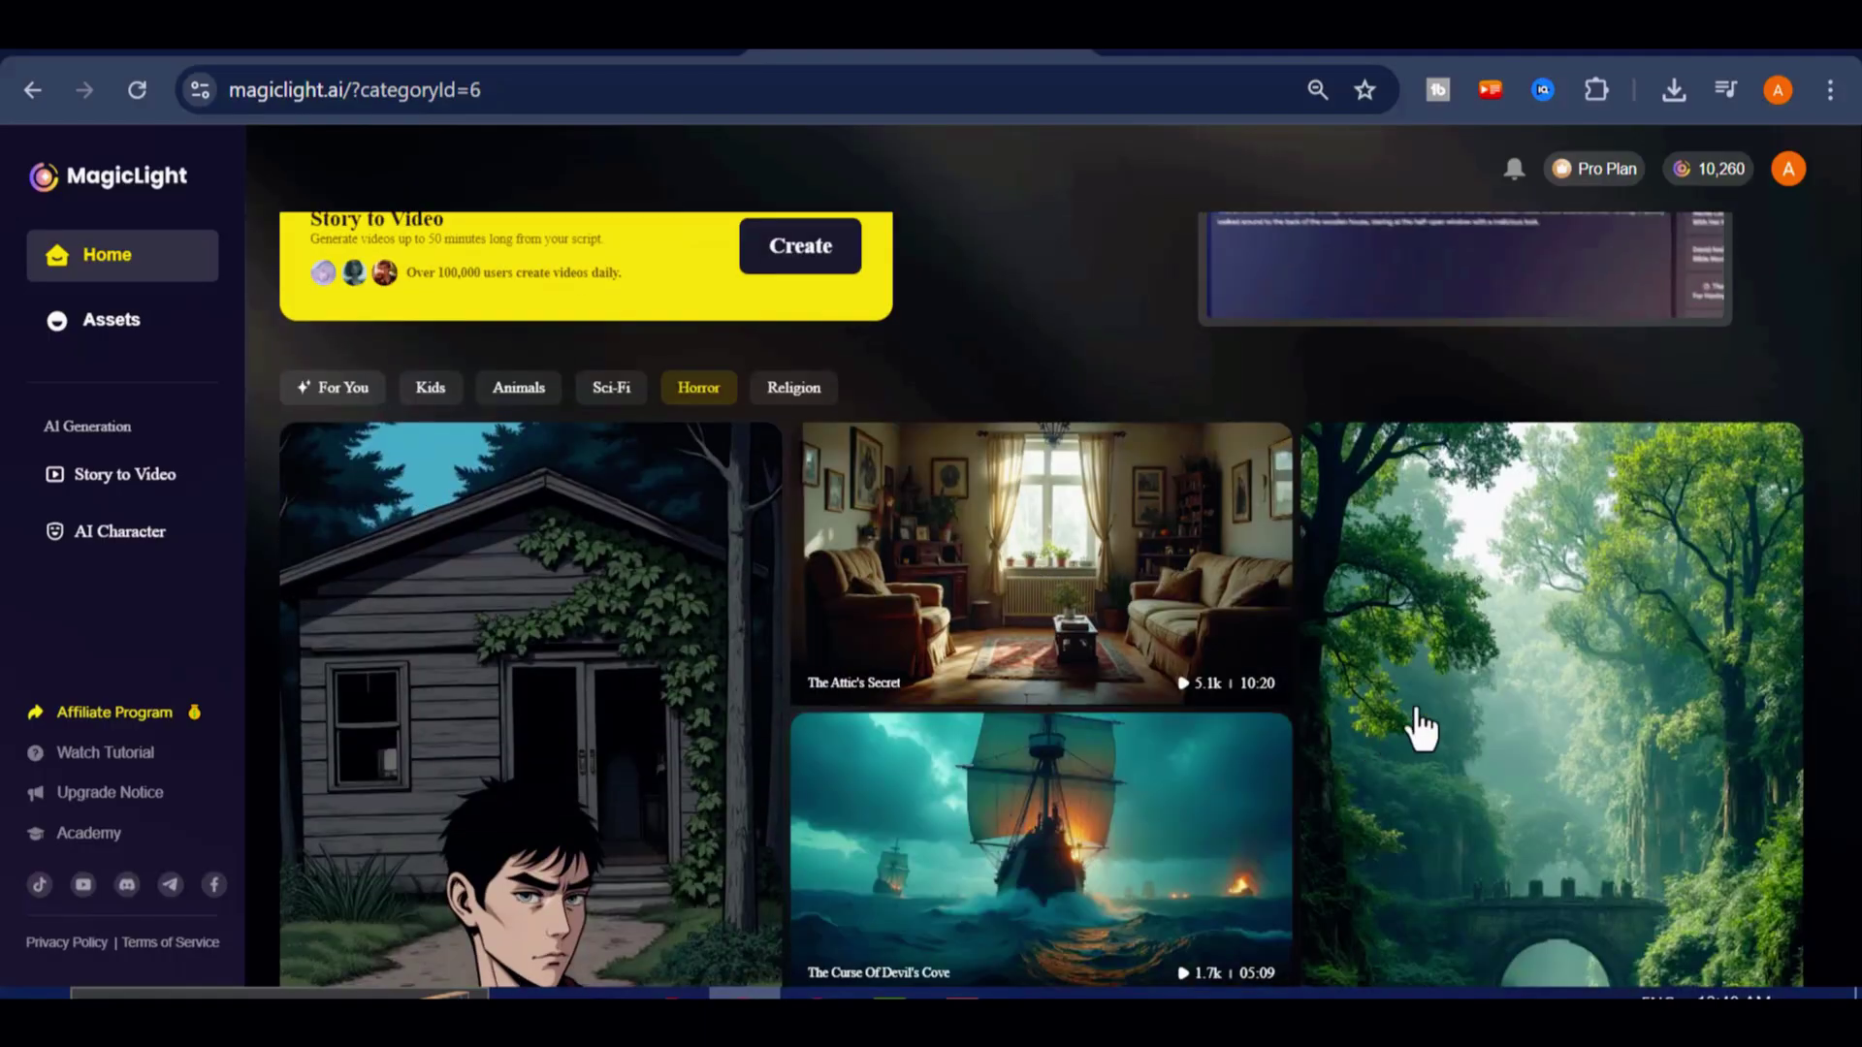
scroll(1420, 729, "down", 2)
scroll(1696, 753, "down", 4)
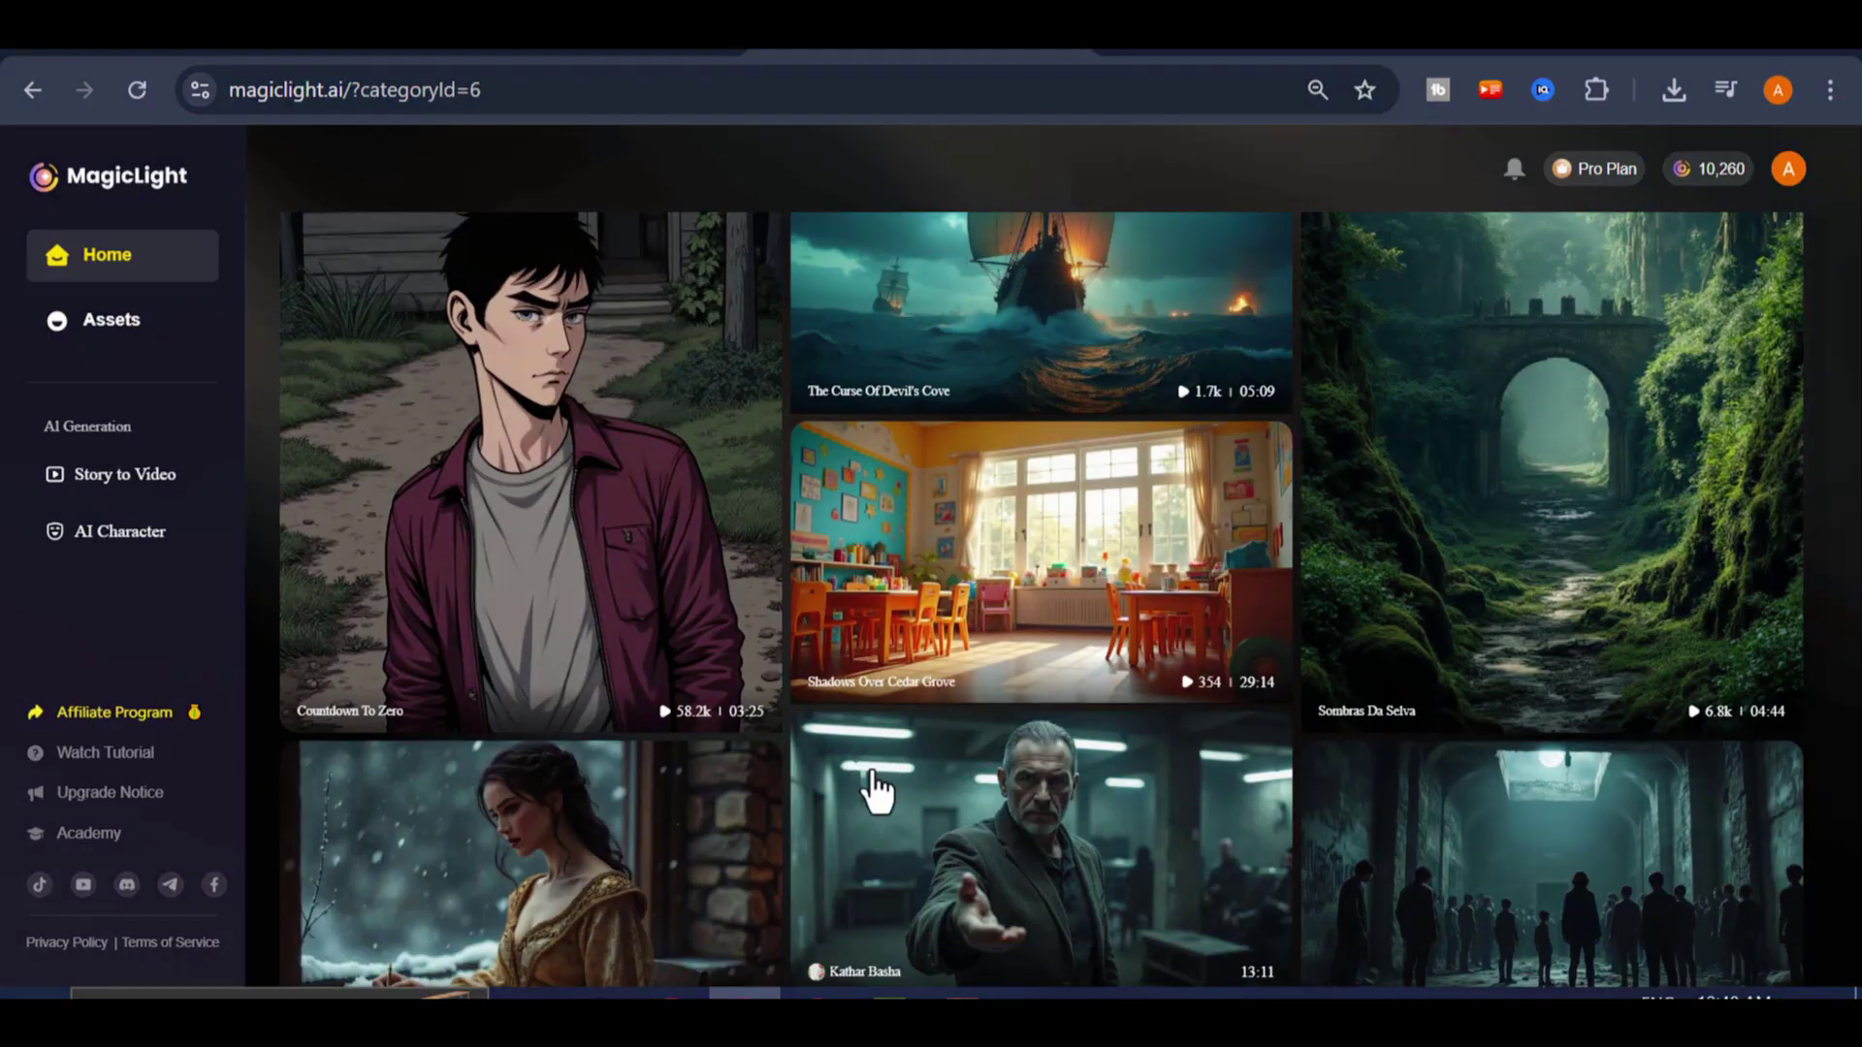